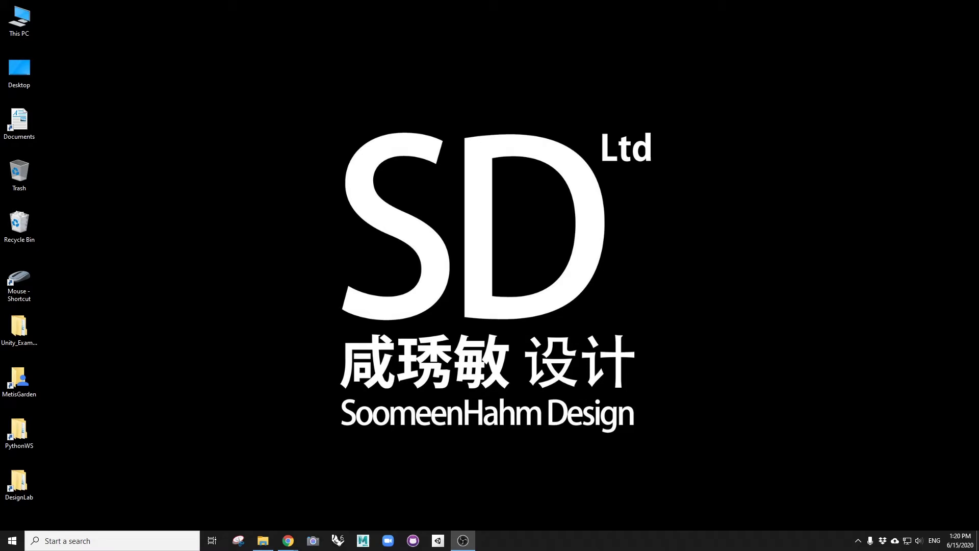
Switch to Unity Hub and create a 3D project named UITutorial with Unity version 2020.2.0a11.
left_click(438, 541)
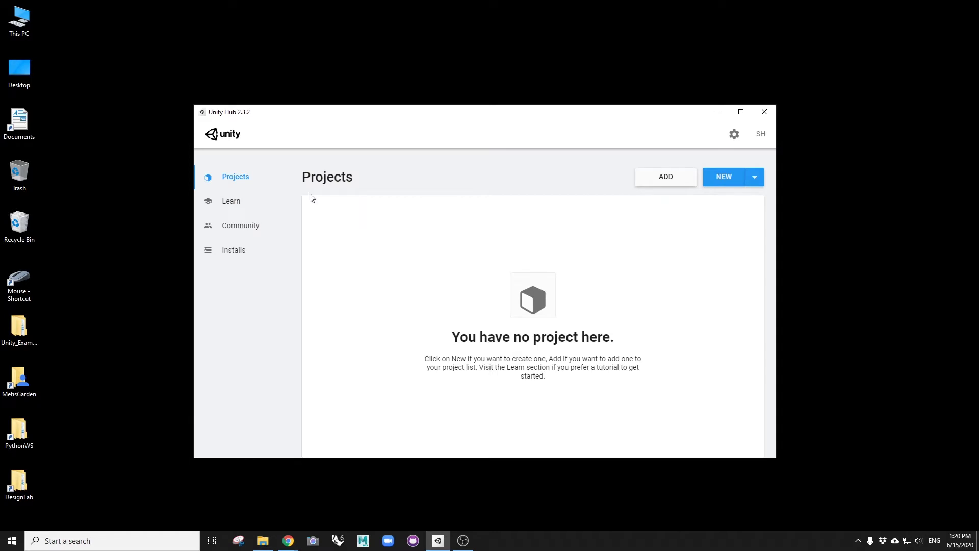
left_click(755, 177)
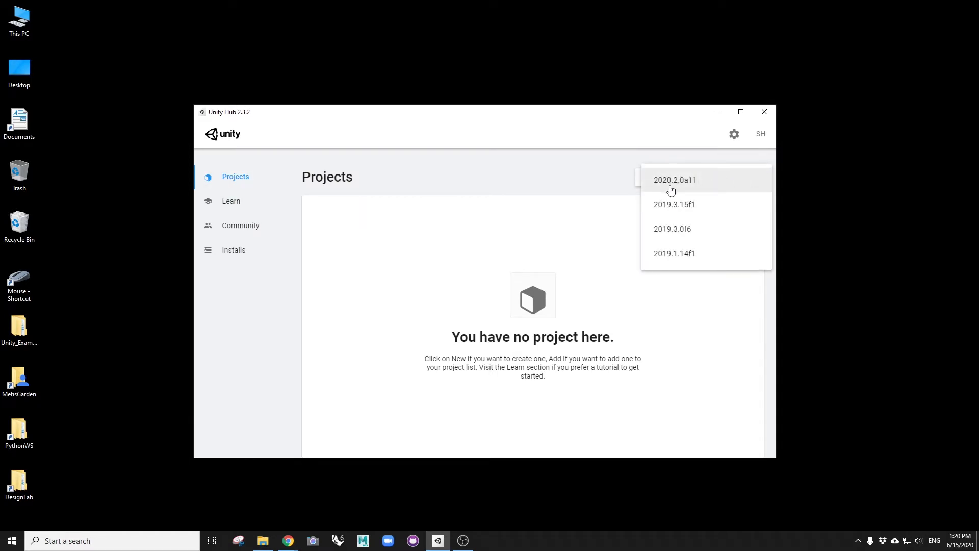
left_click(714, 186)
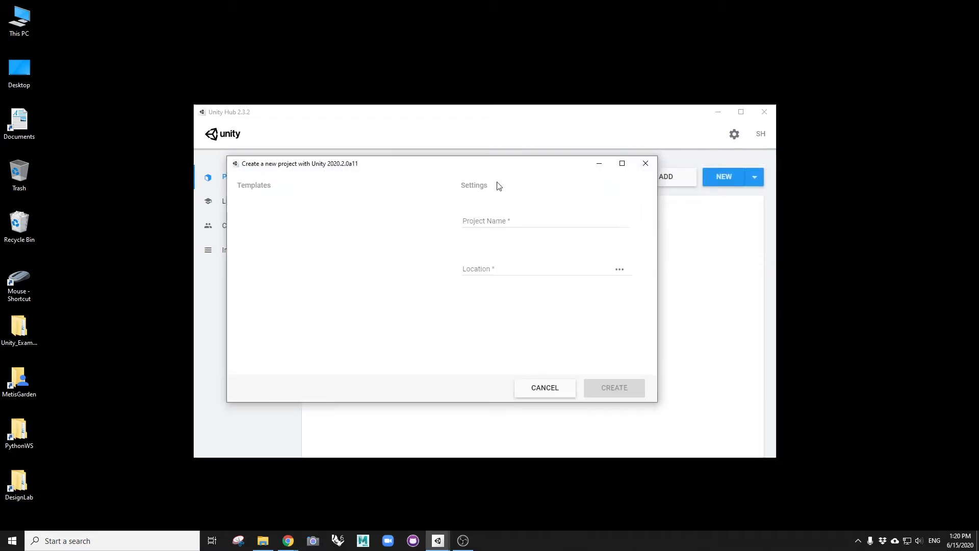
left_click(537, 219)
key("ctrl+a")
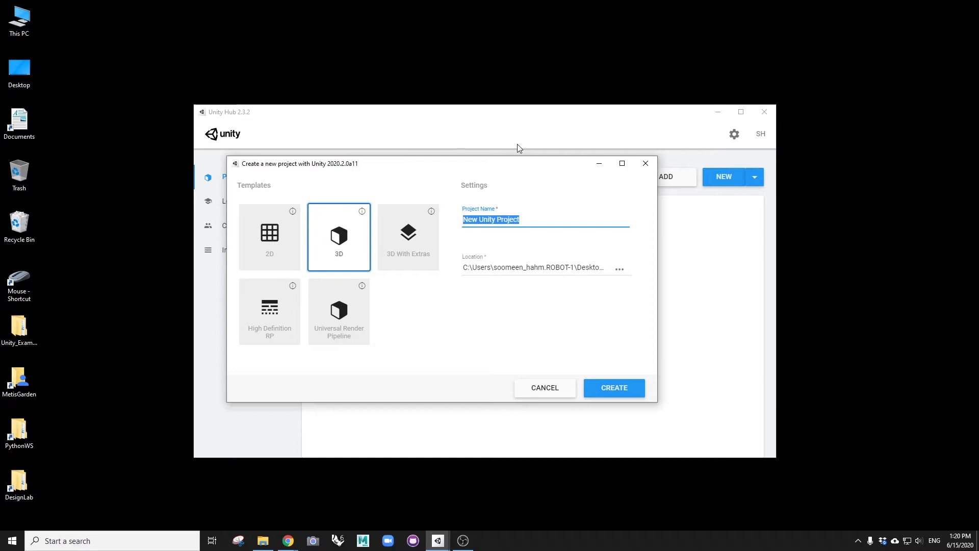
type("UIExample")
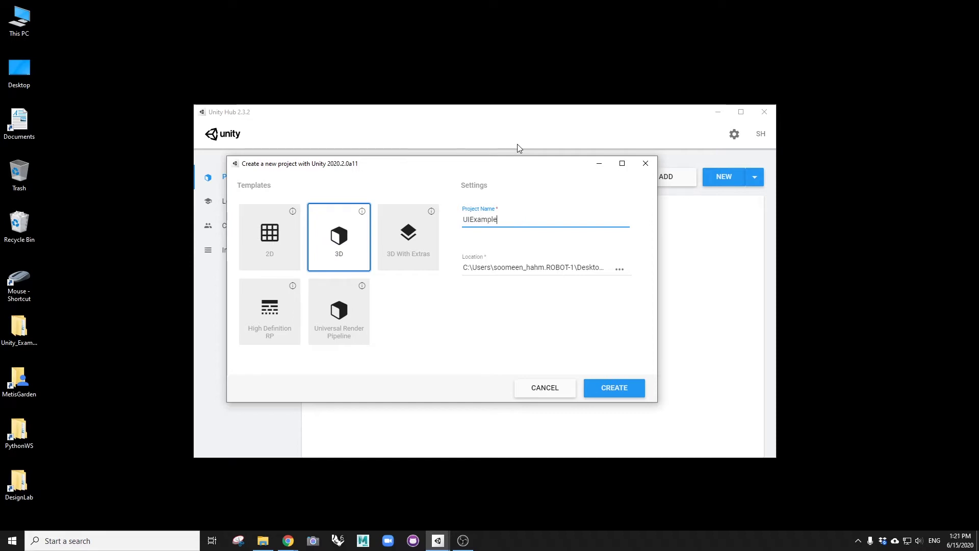
key("BackSpace")
key("BackSpace")
key("BackSpace")
type("Tutorial")
key("Return")
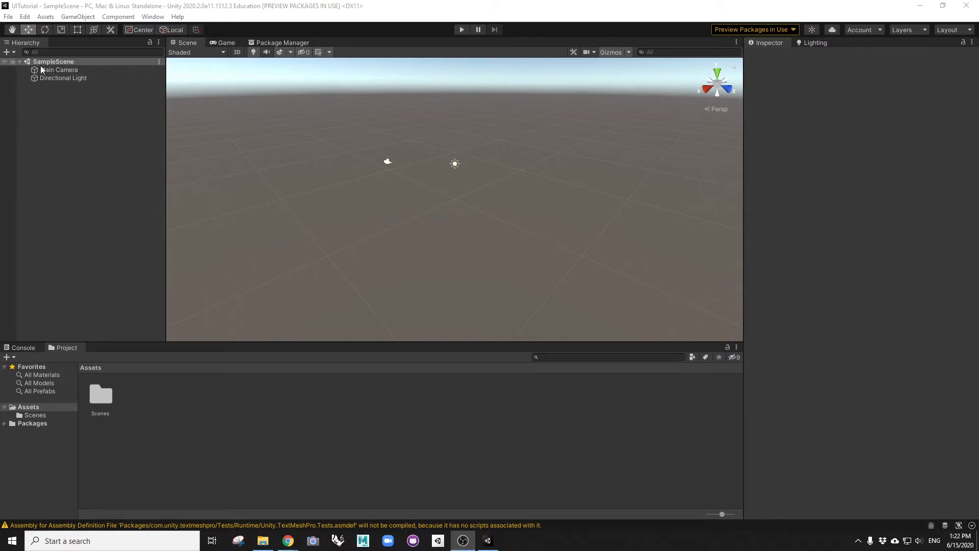
Save the open sample scene under the name Menu in the Scenes folder.
left_click(106, 406)
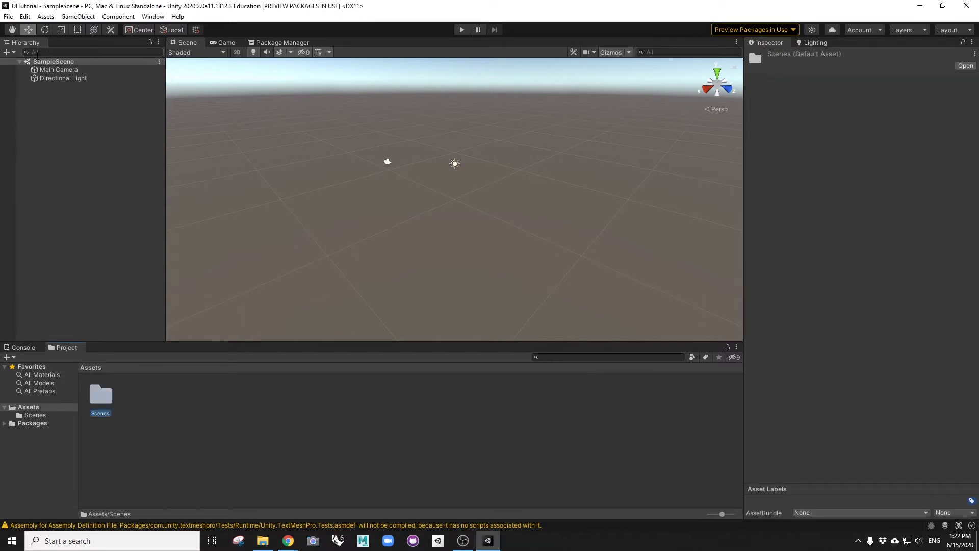
left_click(8, 17)
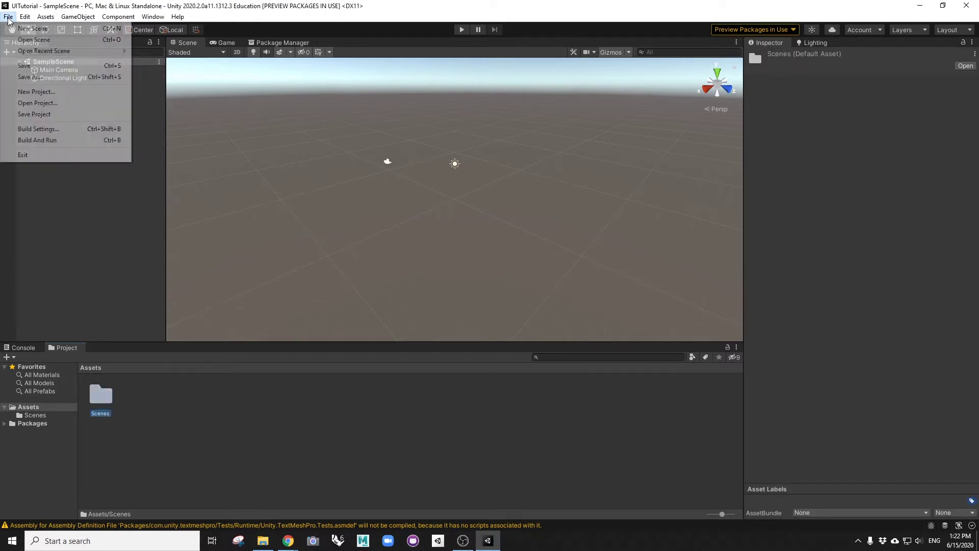
left_click(45, 77)
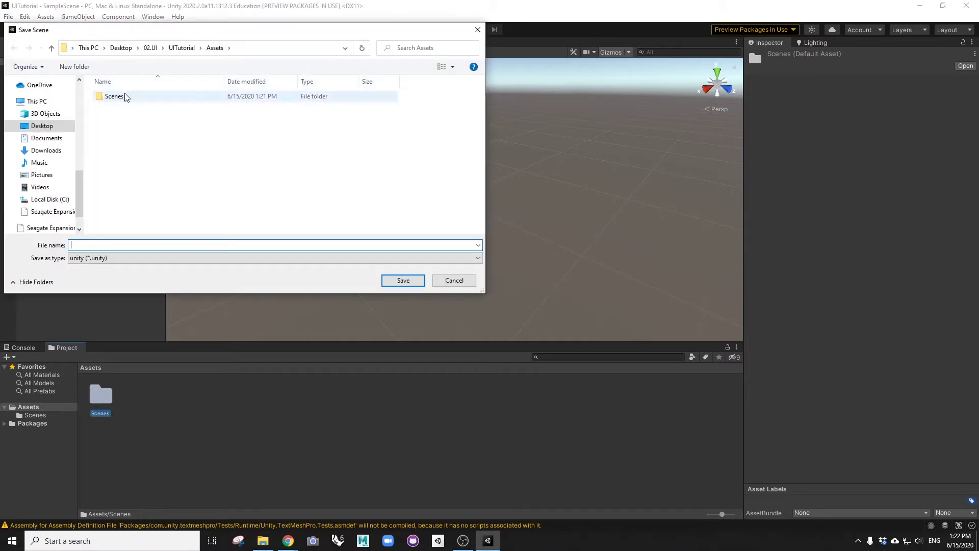
double_click(115, 96)
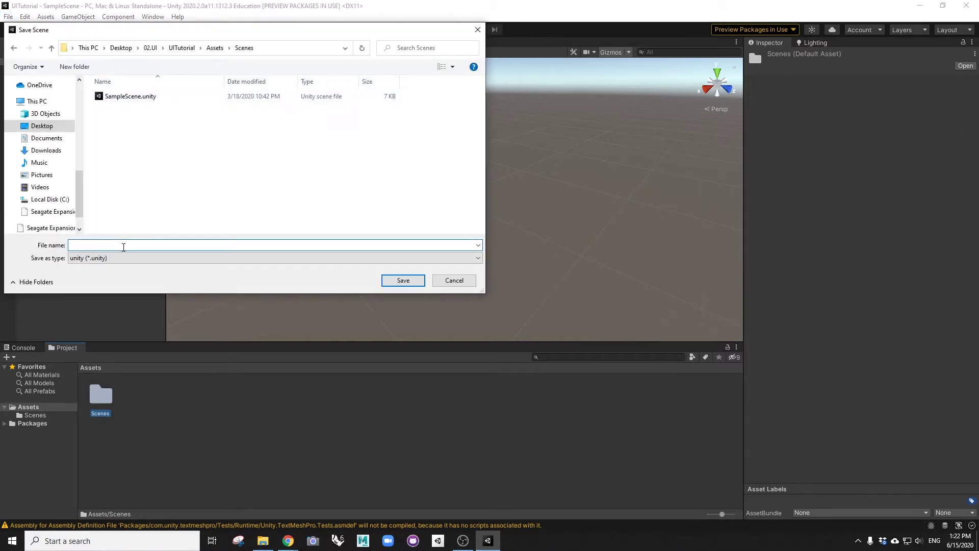
type("Menu")
key("Return")
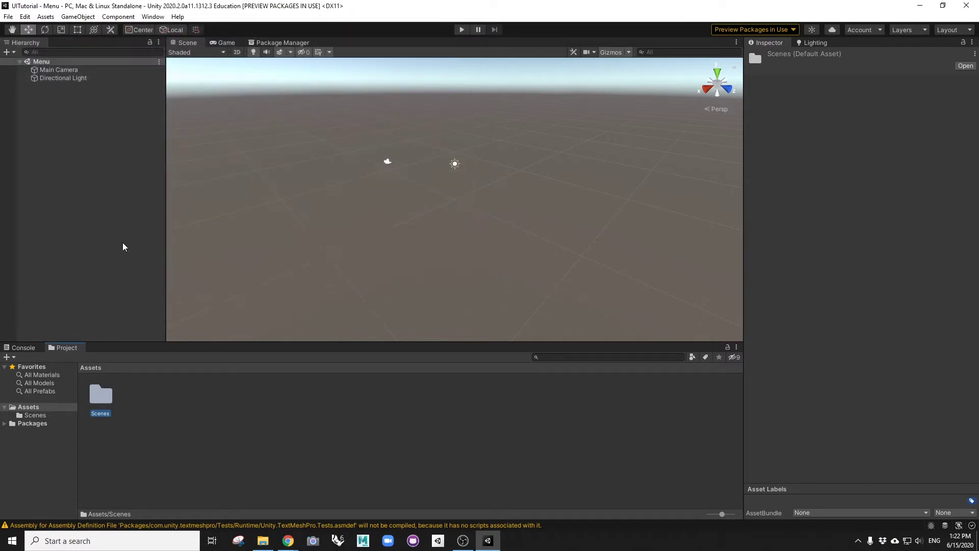
Create a new scene and save it as Game in the Scenes folder.
left_click(8, 17)
left_click(30, 29)
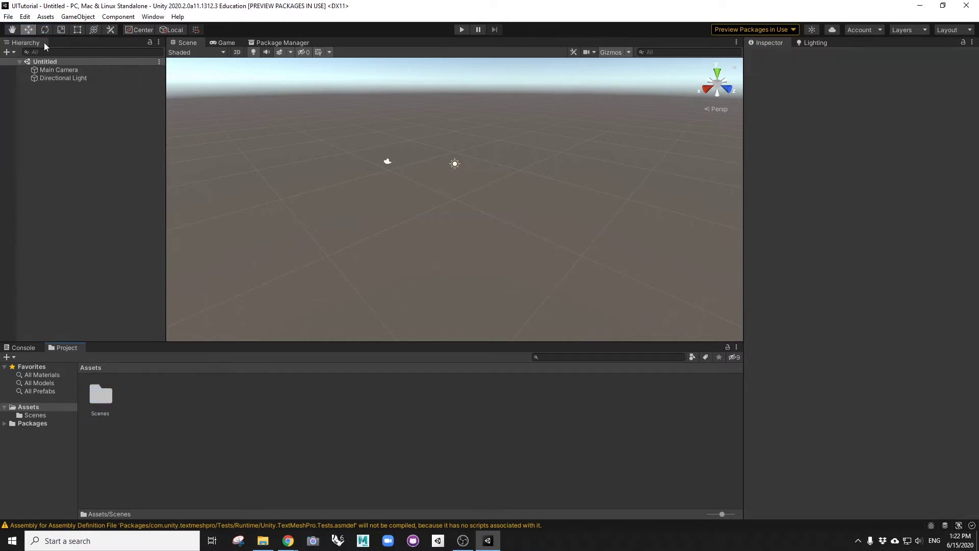
left_click(8, 16)
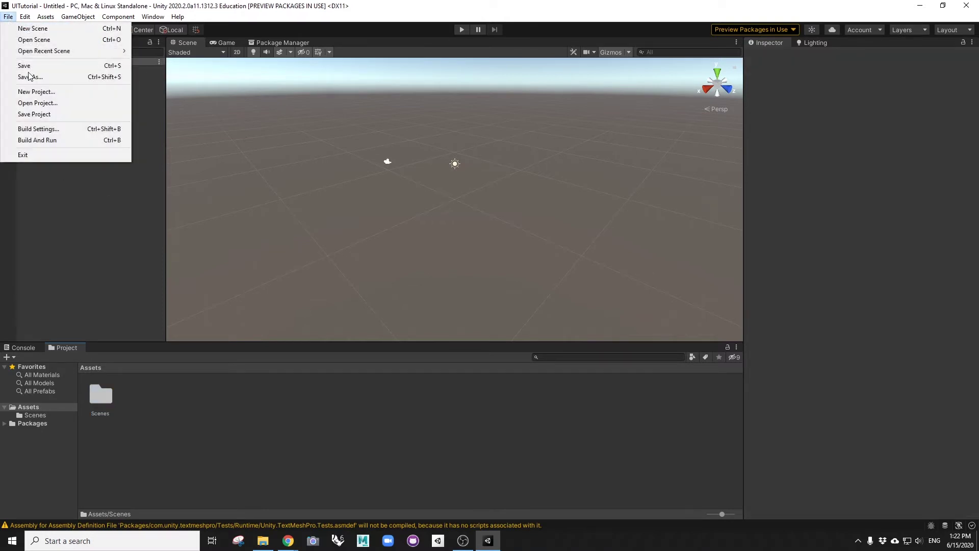
left_click(42, 83)
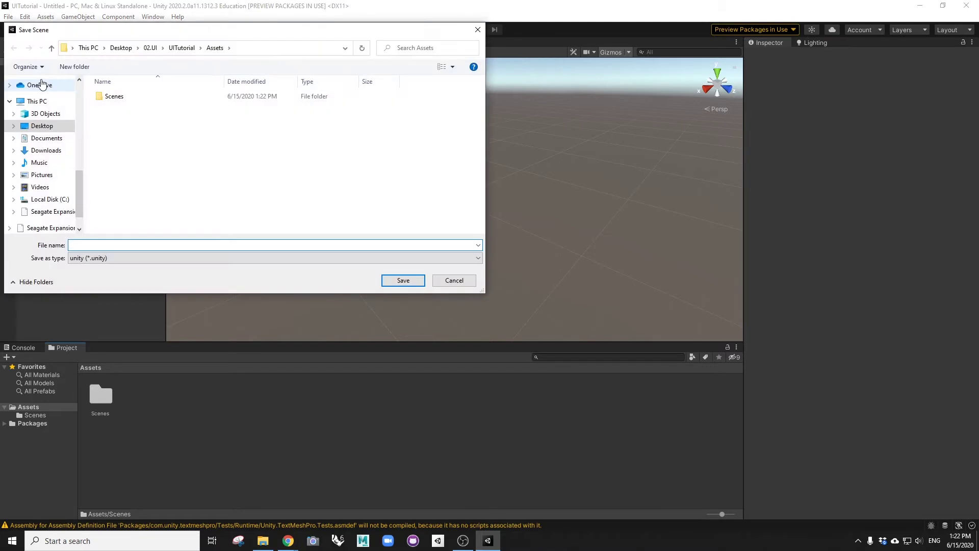
type("Game")
double_click(113, 96)
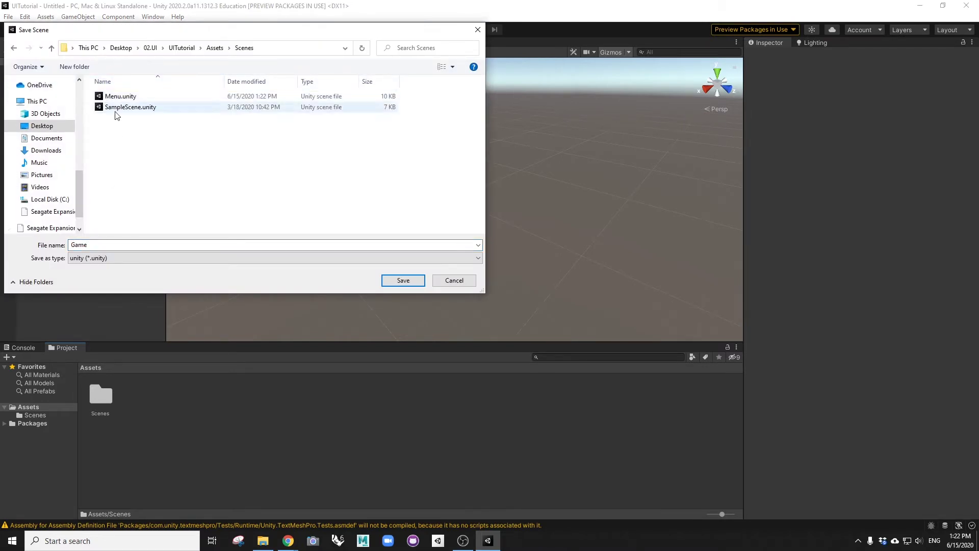
left_click(419, 284)
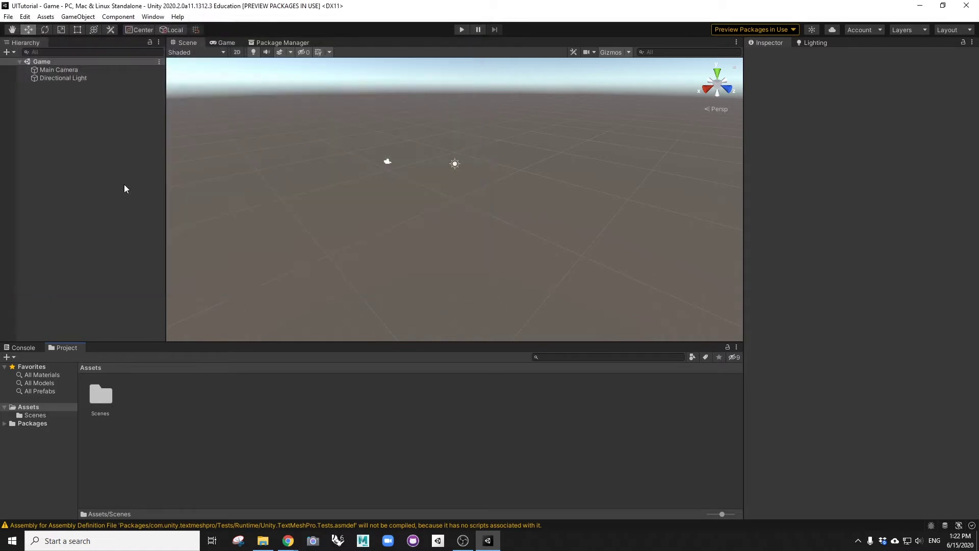
Delete the SampleScene asset from the project's Scenes folder.
double_click(104, 396)
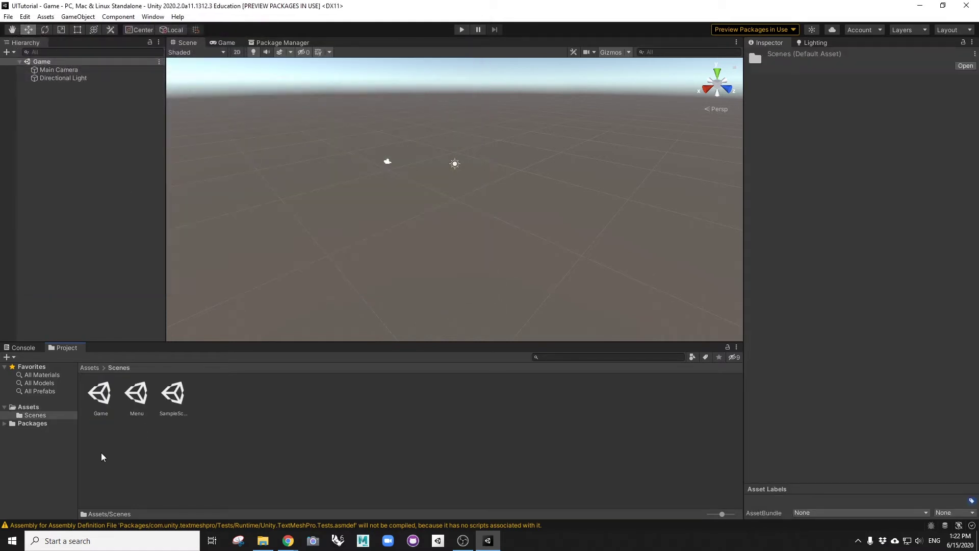
left_click(174, 396)
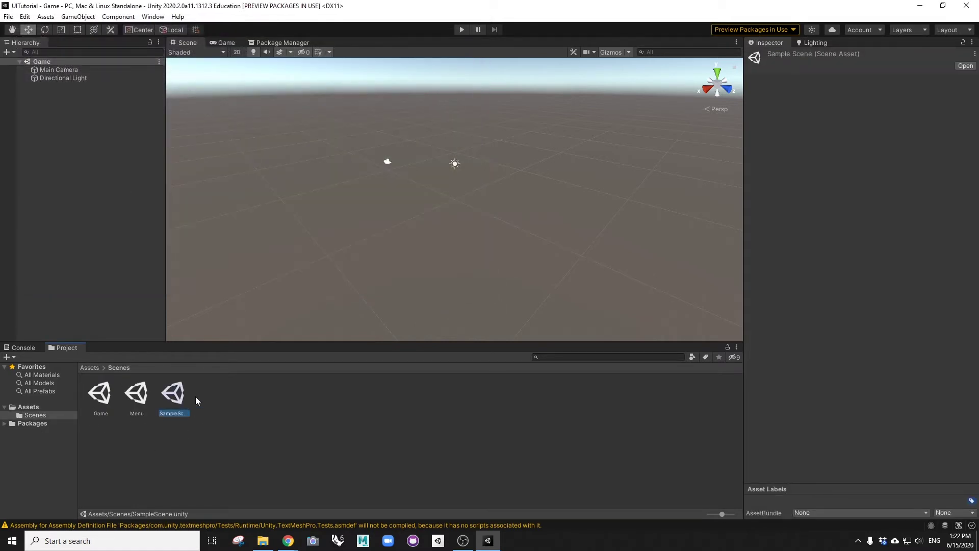
key("Delete")
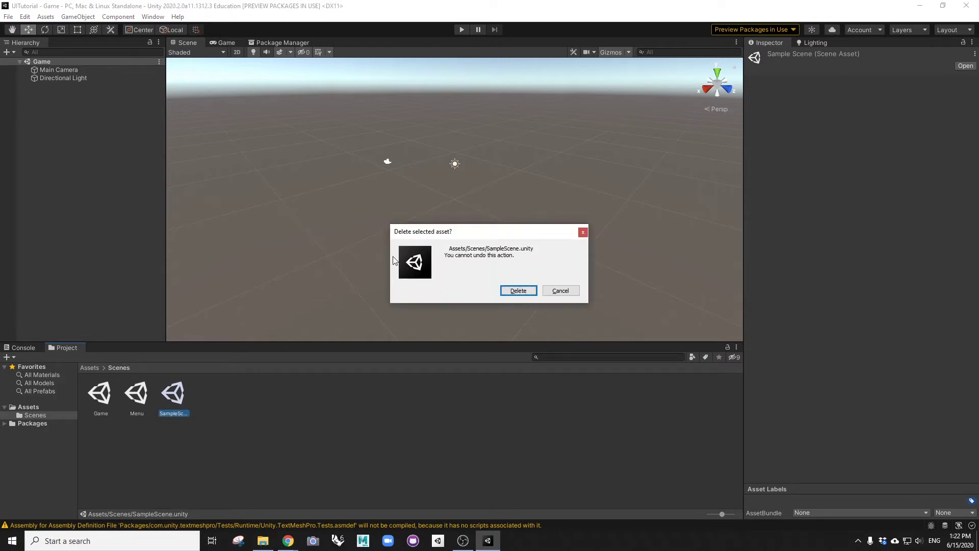
left_click(515, 291)
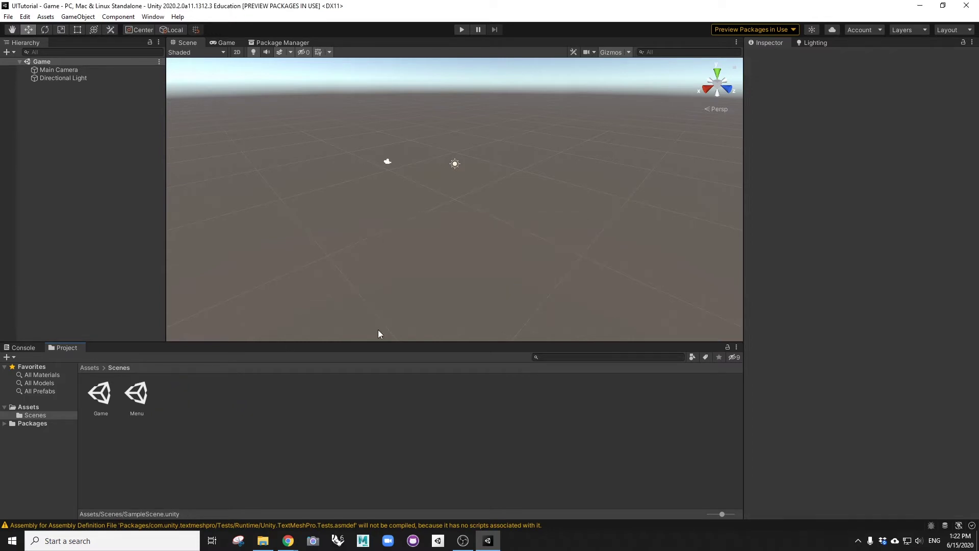
Open the Menu scene and add a UI Panel to its hierarchy.
left_click(145, 400)
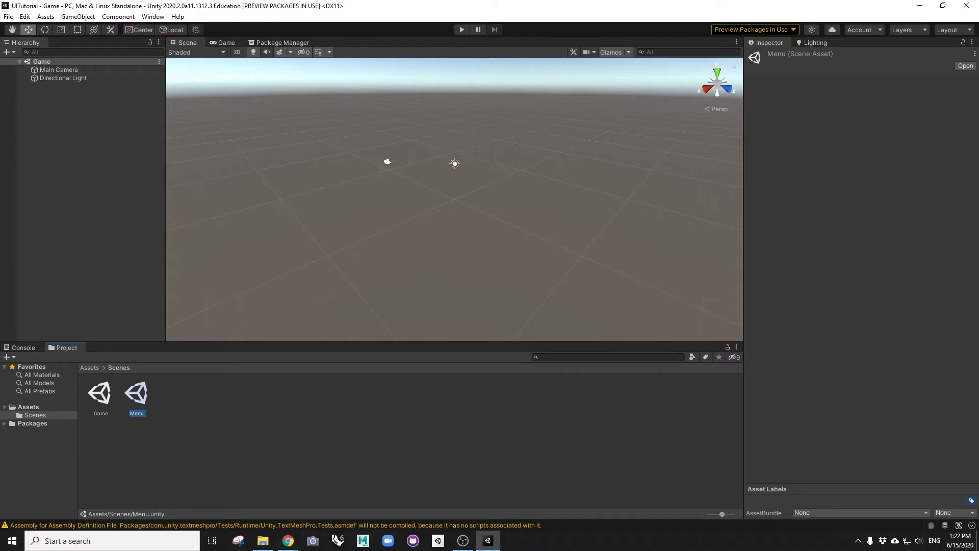
left_click(462, 541)
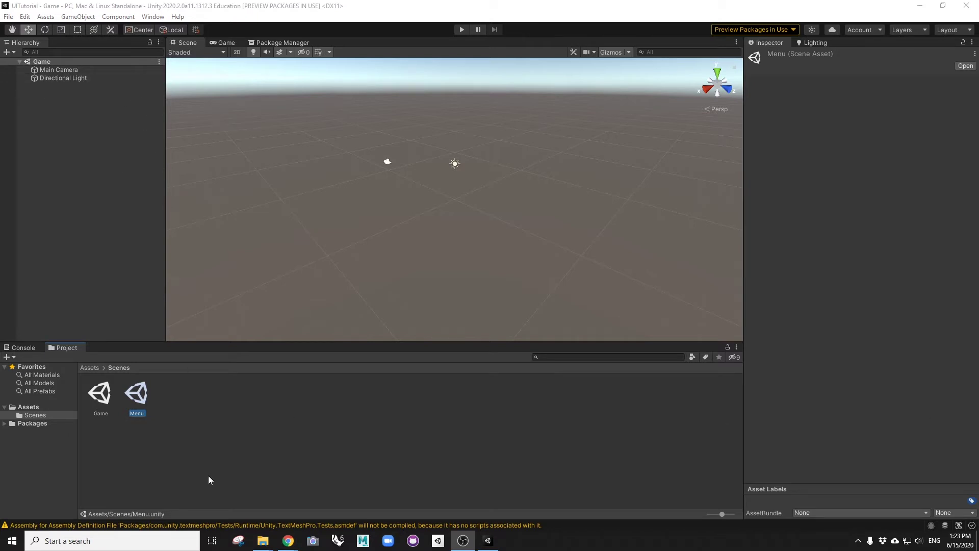
double_click(142, 400)
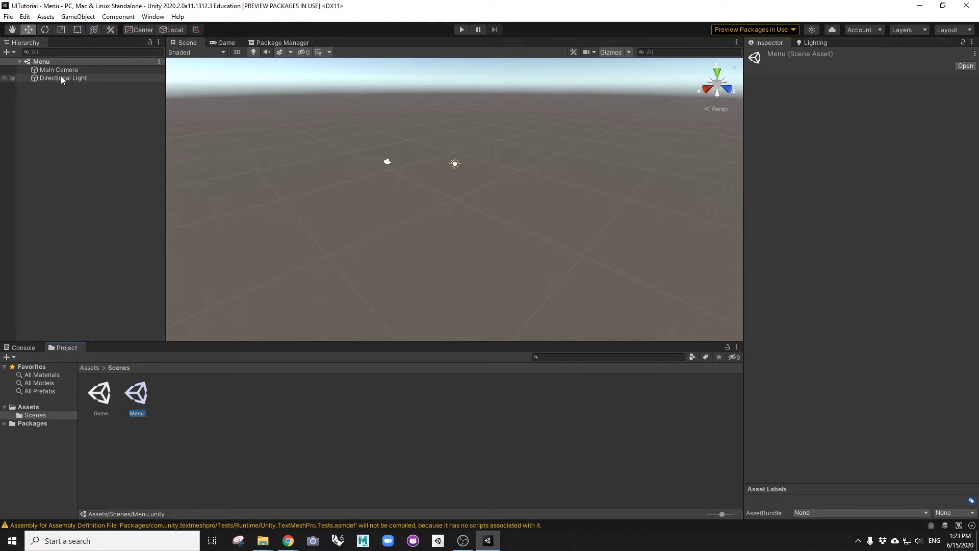
right_click(80, 125)
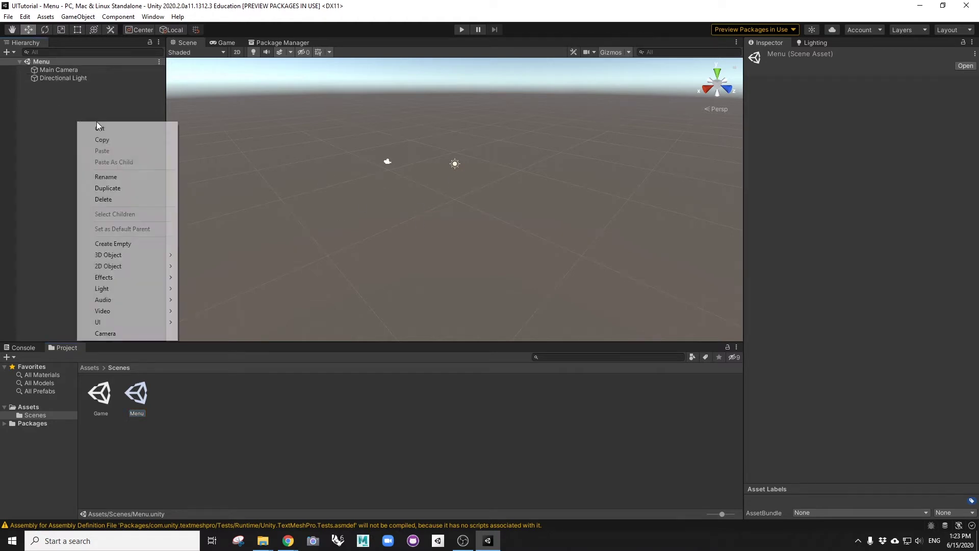
mouse_move(131, 322)
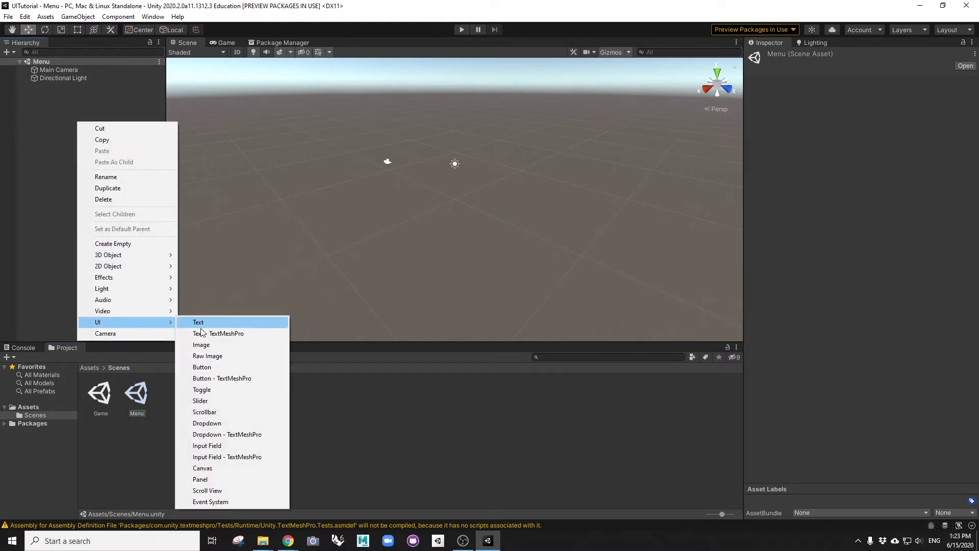
left_click(199, 480)
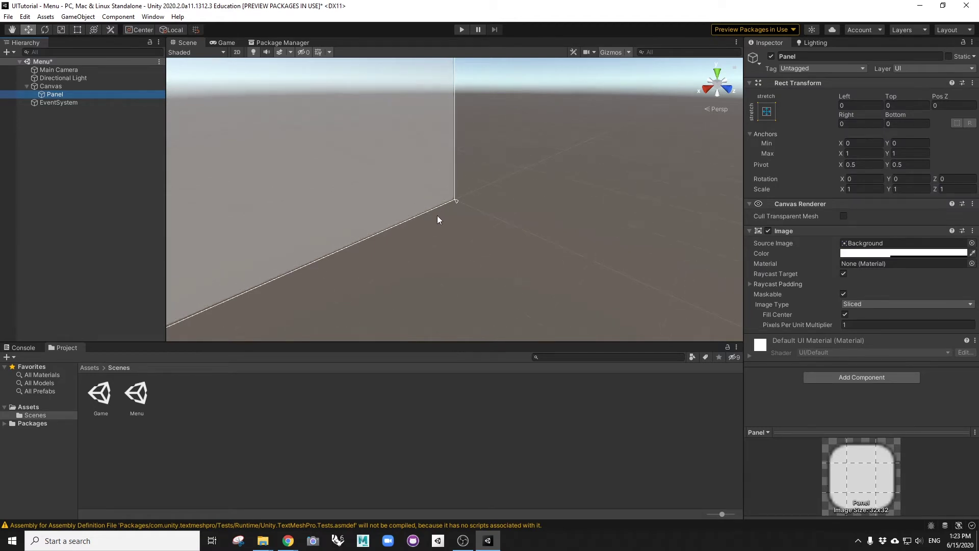
scroll(409, 226, "down", 5)
left_click_drag(414, 191, 584, 198, "alt")
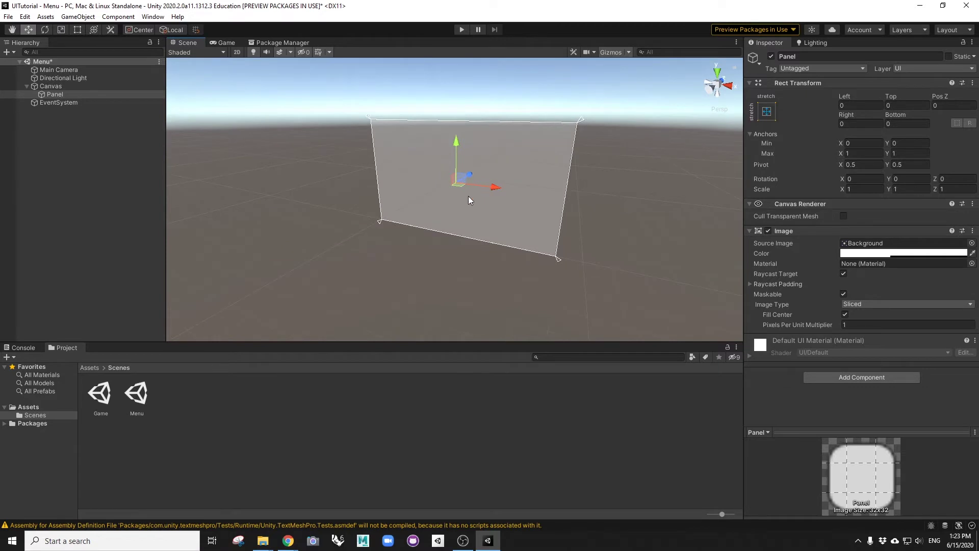
Set the Game view's display resolution to the Mobile (1080x1920) preset.
left_click(221, 44)
left_click(256, 50)
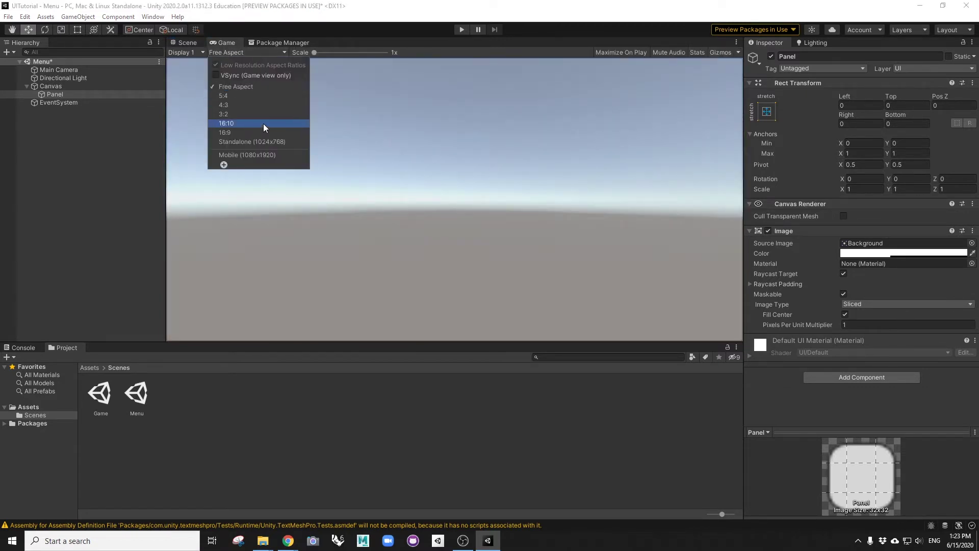
left_click(250, 155)
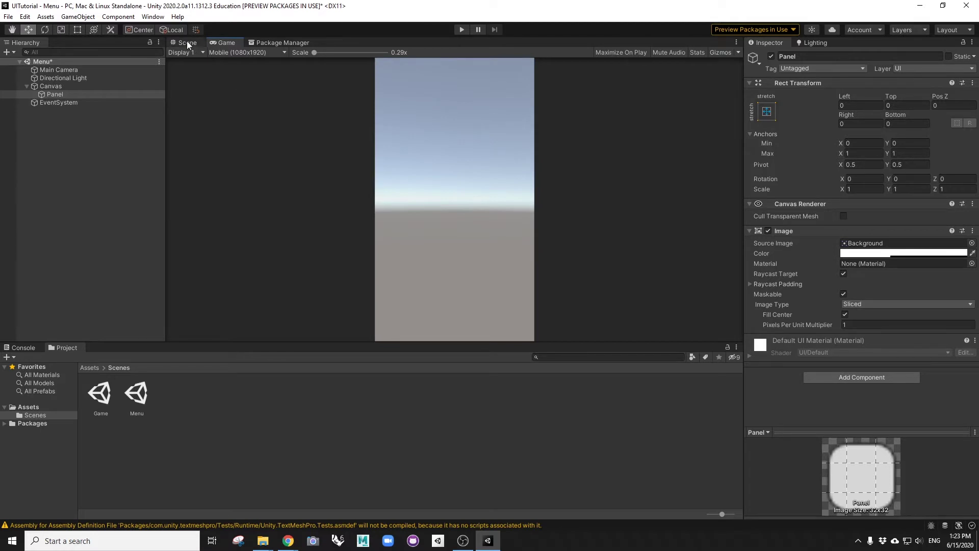
left_click(244, 52)
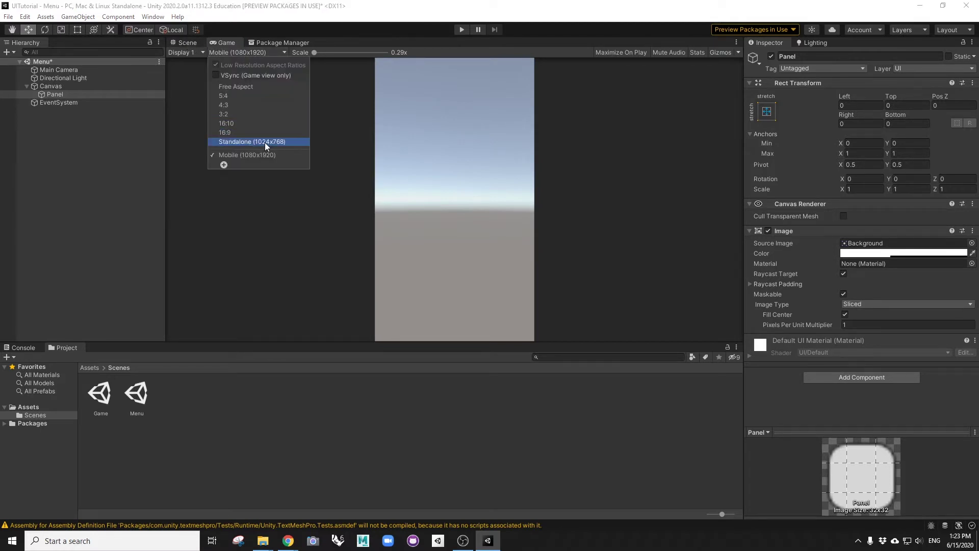
left_click(223, 165)
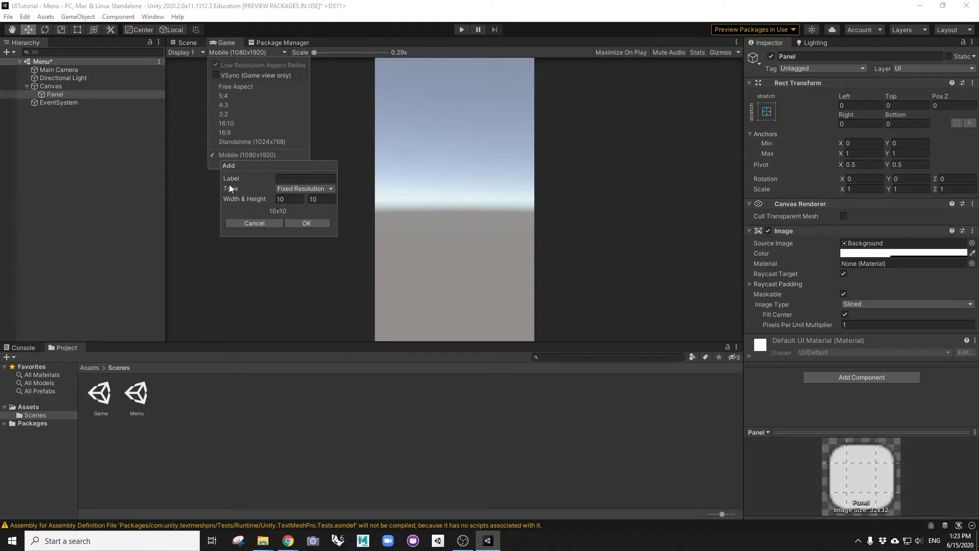
left_click(210, 164)
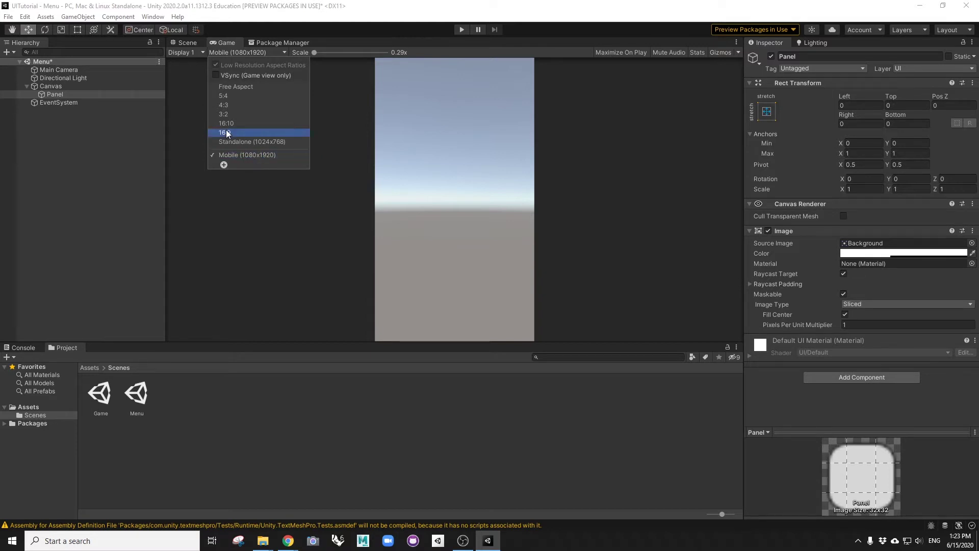
Examine the panel's portrait shape from the front in the Scene view.
left_click(185, 43)
scroll(411, 246, "down", 10)
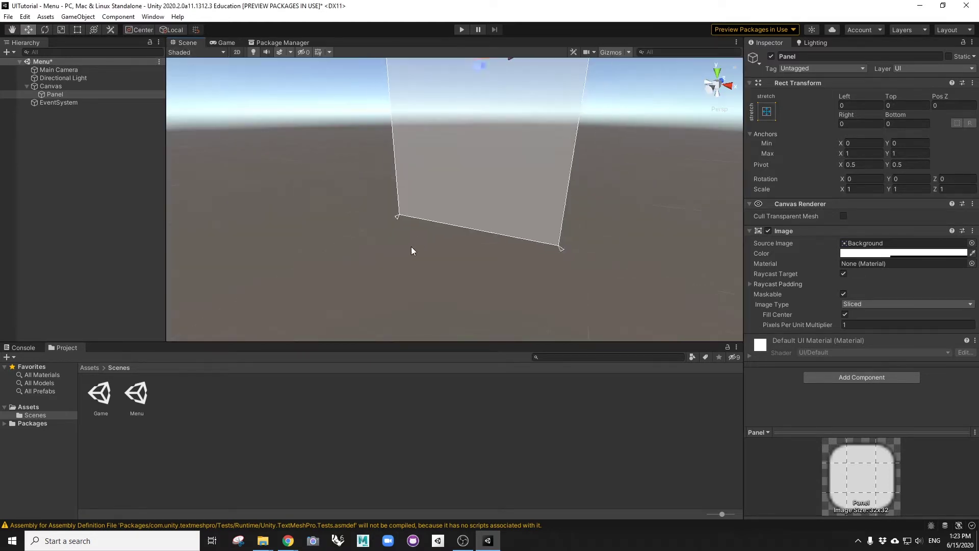
middle_click_drag(445, 176, 418, 227)
left_click_drag(418, 228, 442, 213, "alt")
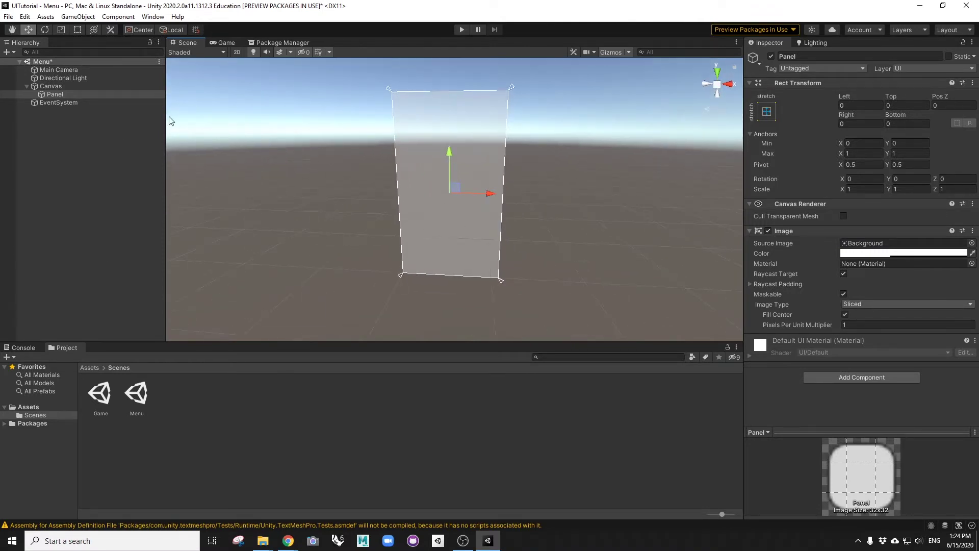
Import BackgroundHD.png from the DesignLab_AS20 Utils/Img folder into the project's root Assets folder.
left_click(90, 367)
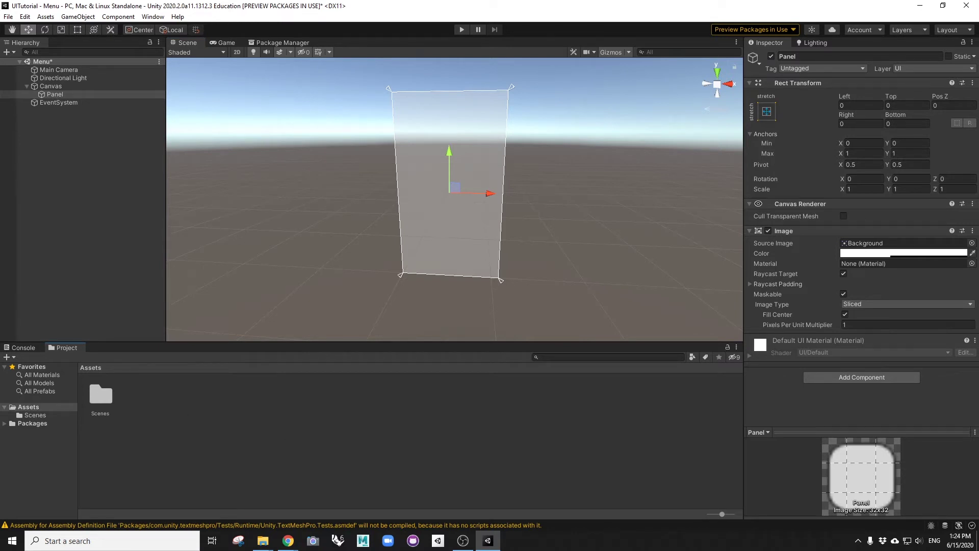
left_click(262, 540)
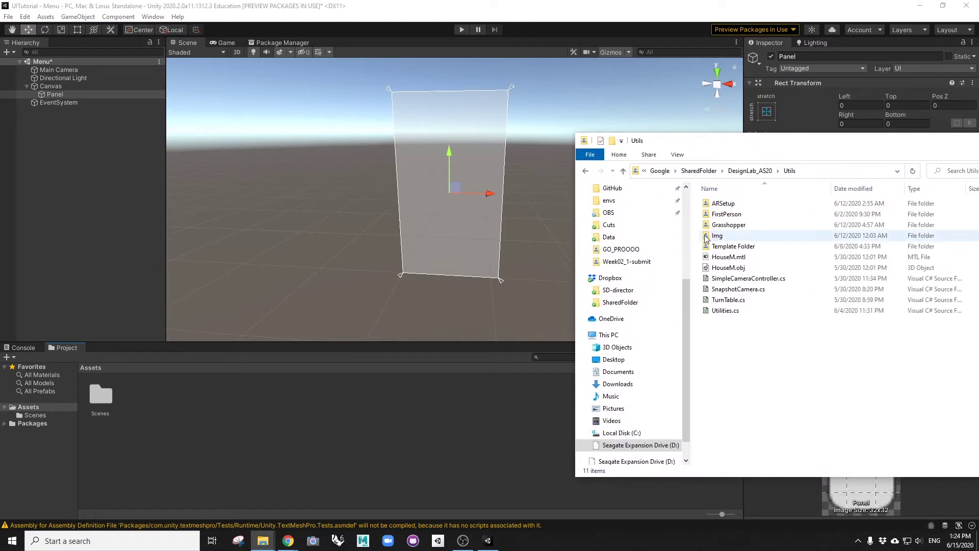
left_click_drag(733, 156, 635, 135)
double_click(608, 229)
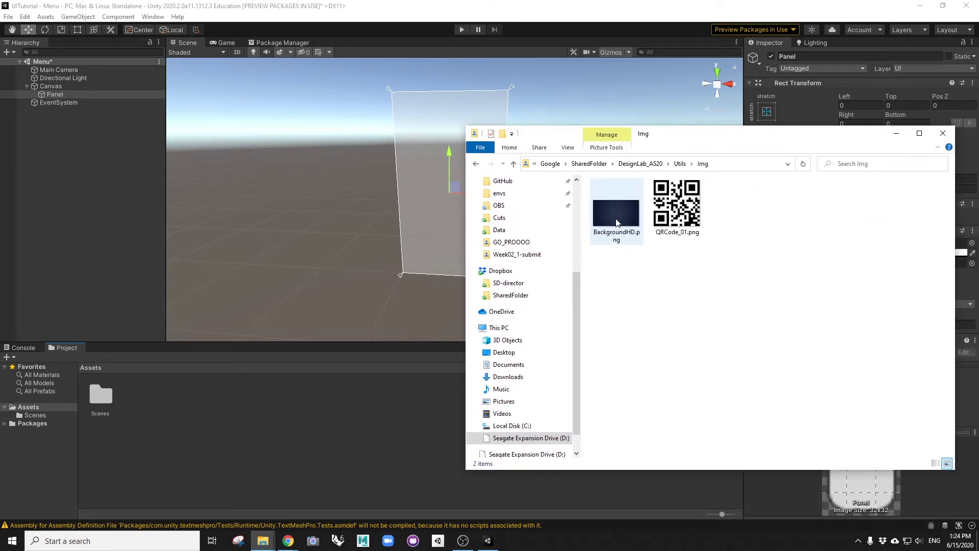
left_click(621, 219)
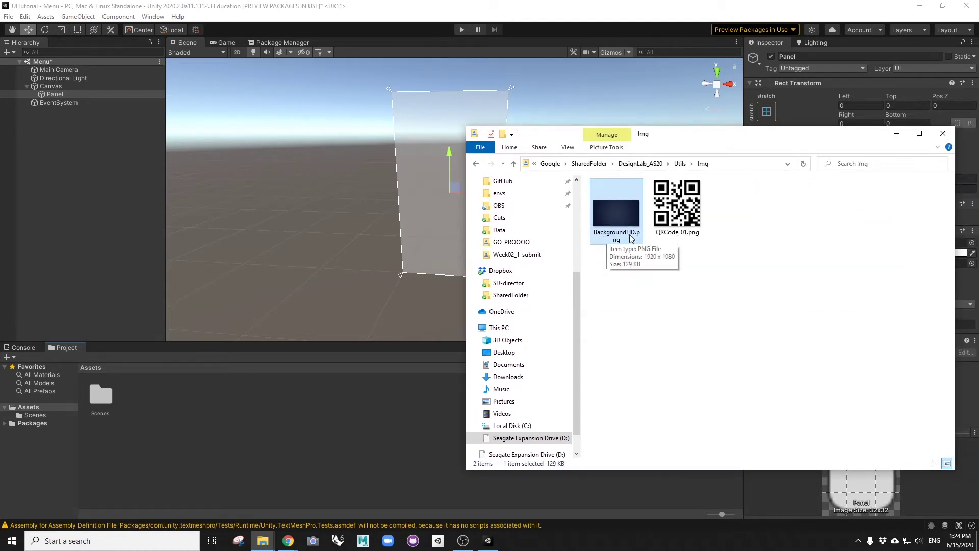
left_click_drag(621, 214, 339, 351)
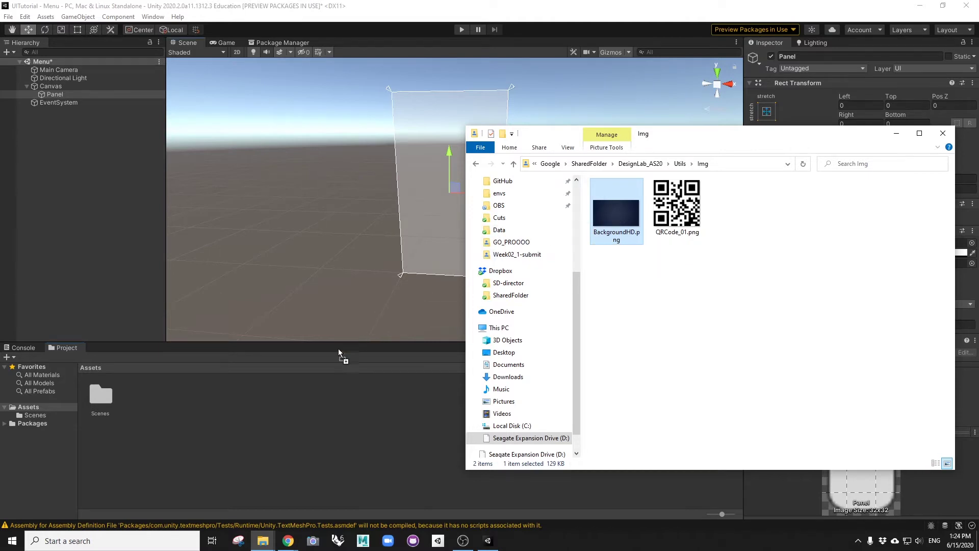
left_click_drag(297, 409, 297, 408)
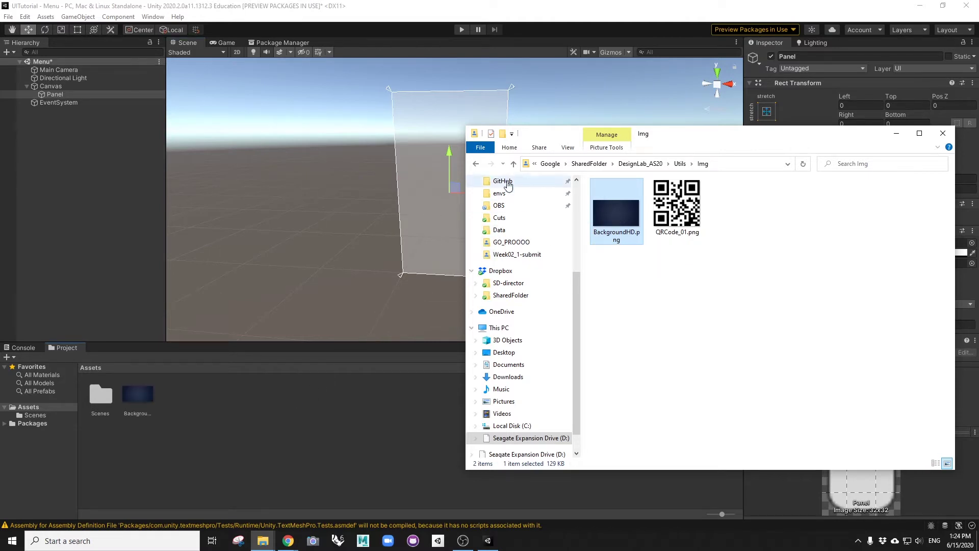
left_click(225, 415)
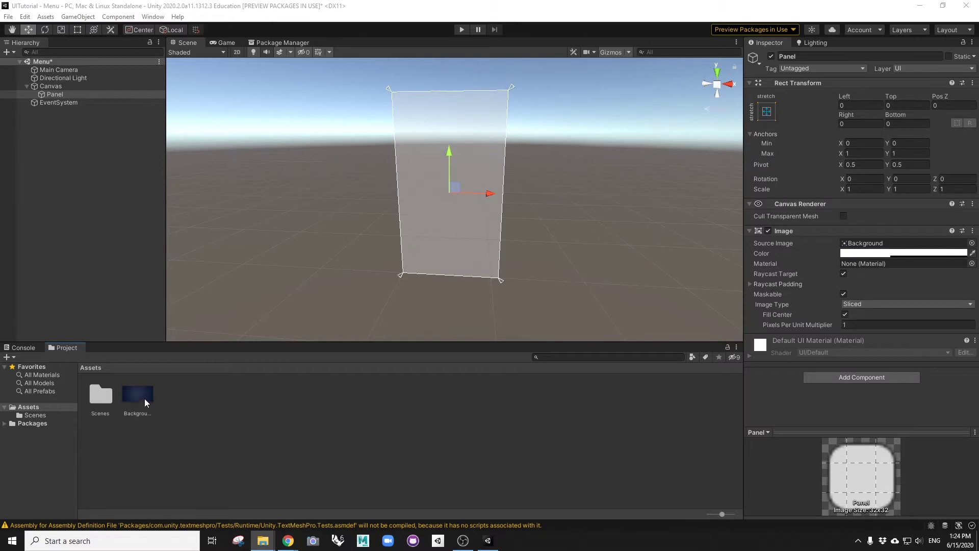
Set the BackgroundHD image's texture type to Sprite (2D and UI) and apply the import settings.
left_click(146, 399)
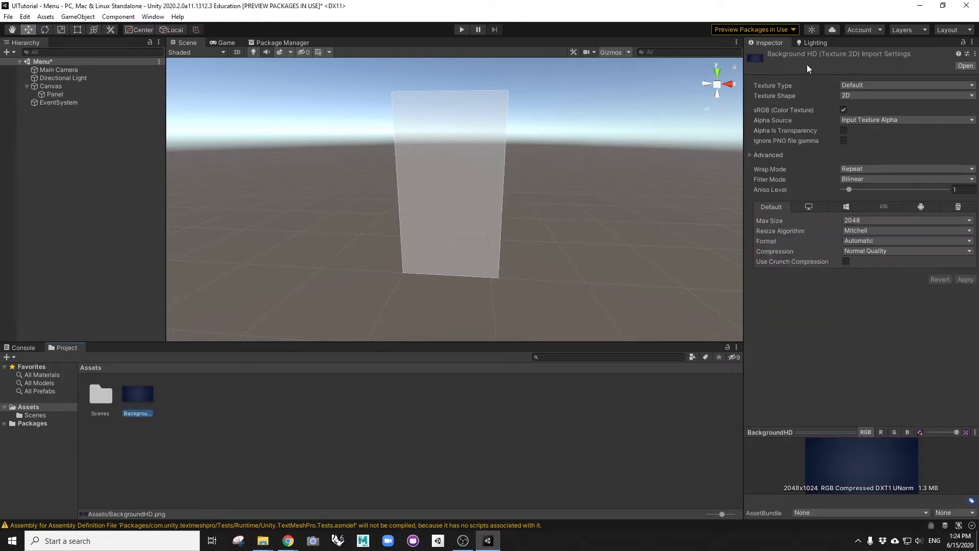
left_click(863, 96)
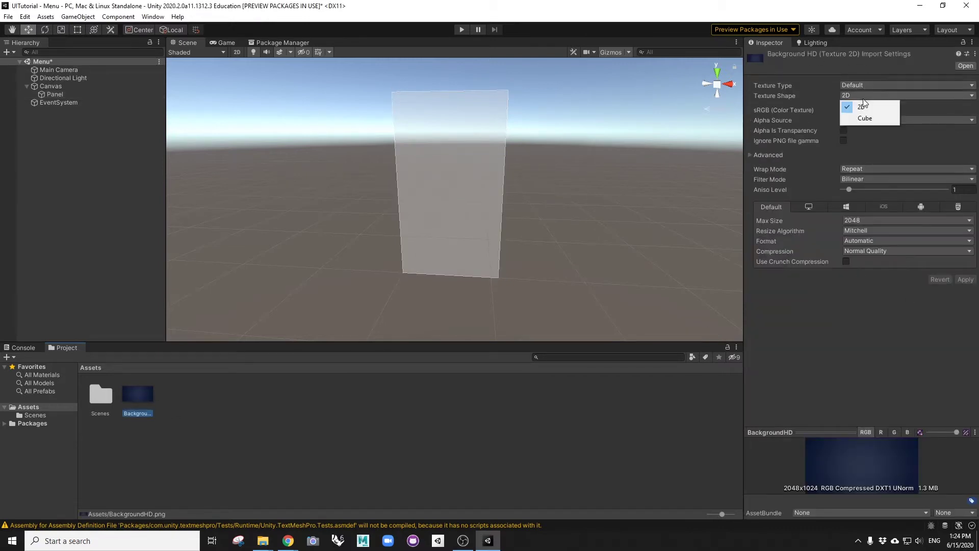
left_click(837, 96)
left_click(845, 86)
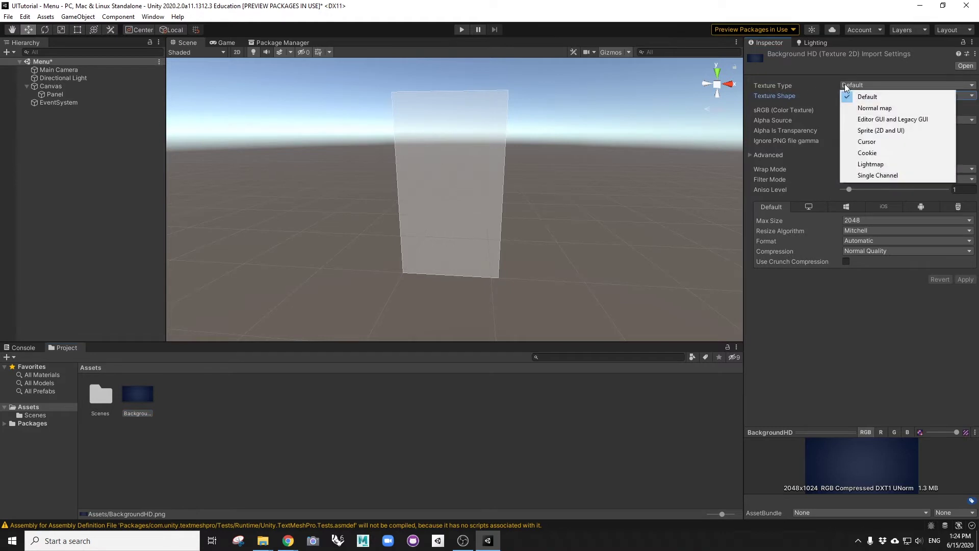
left_click(881, 131)
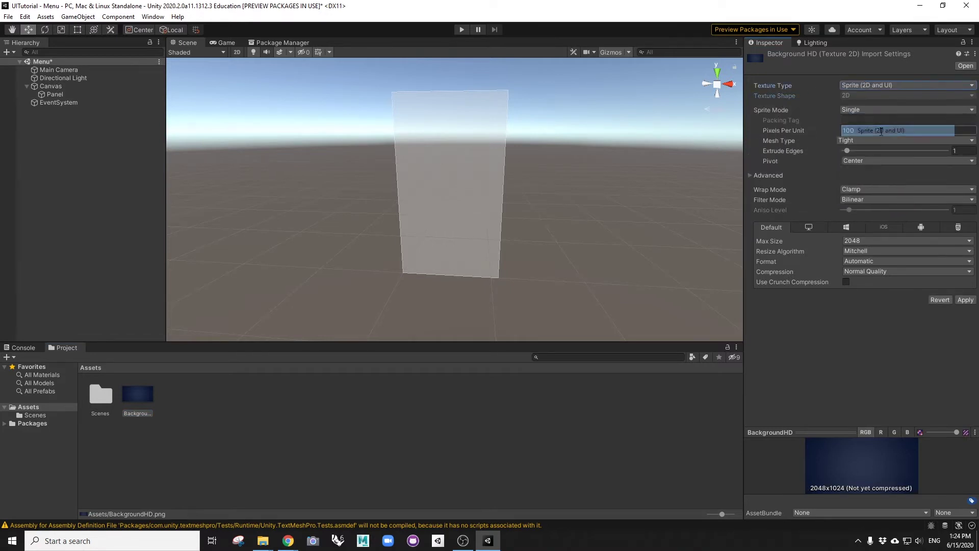
left_click(965, 321)
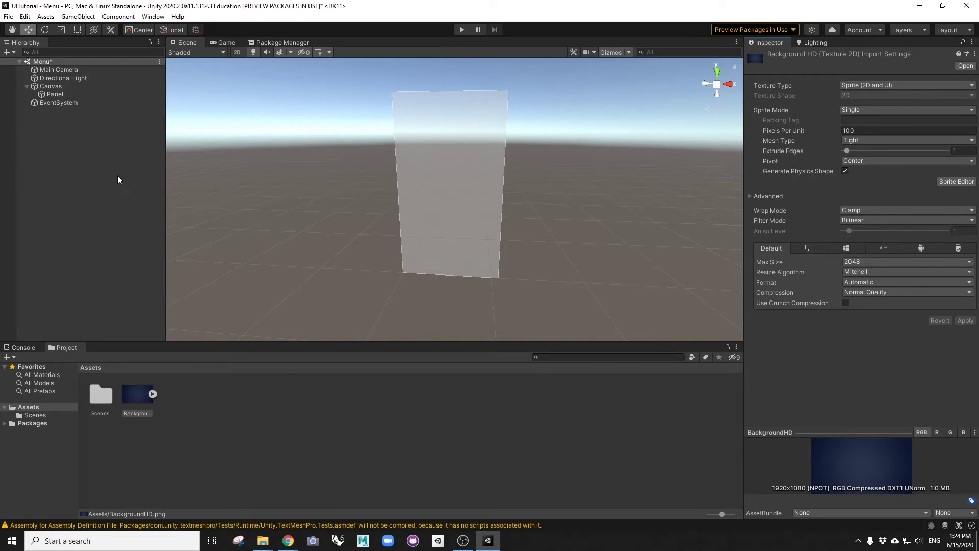
Assign the BackgroundHD sprite as the Panel's source image and check it in the Game view.
left_click(56, 95)
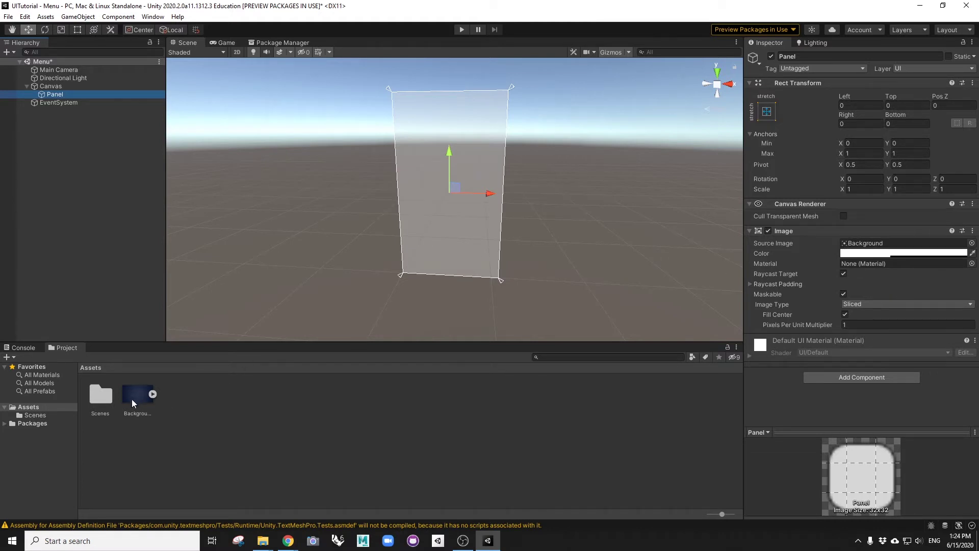
left_click_drag(137, 393, 850, 249)
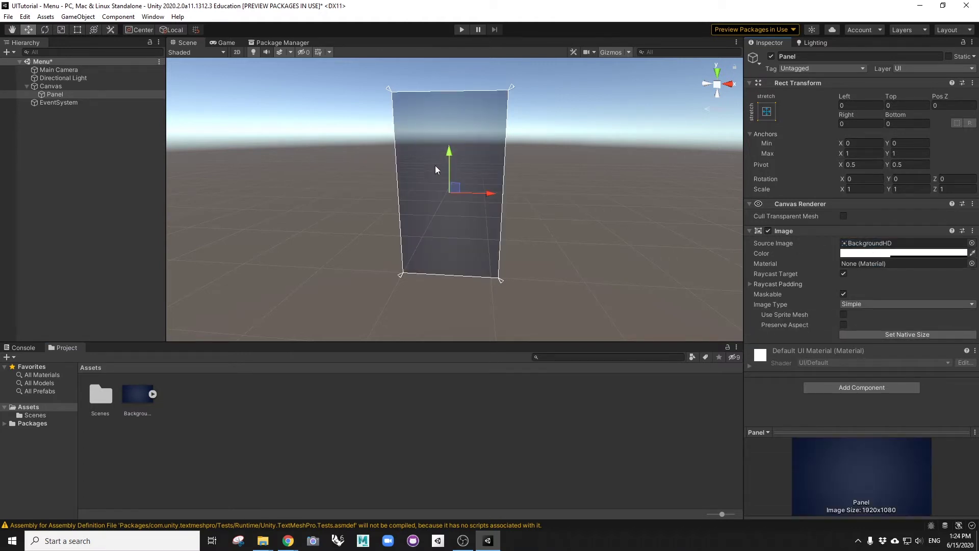
left_click(225, 43)
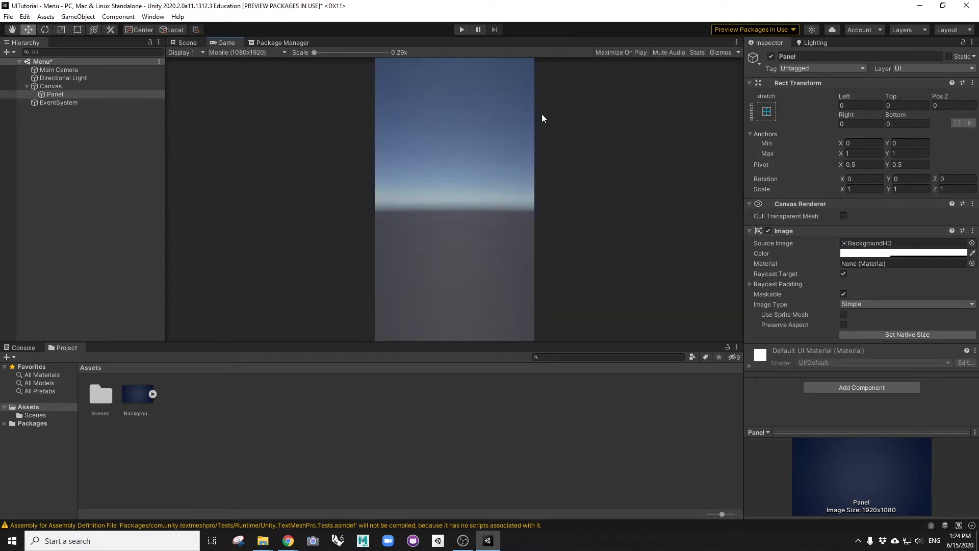
Make the Panel's image fully opaque by setting its color alpha to 255.
left_click(877, 254)
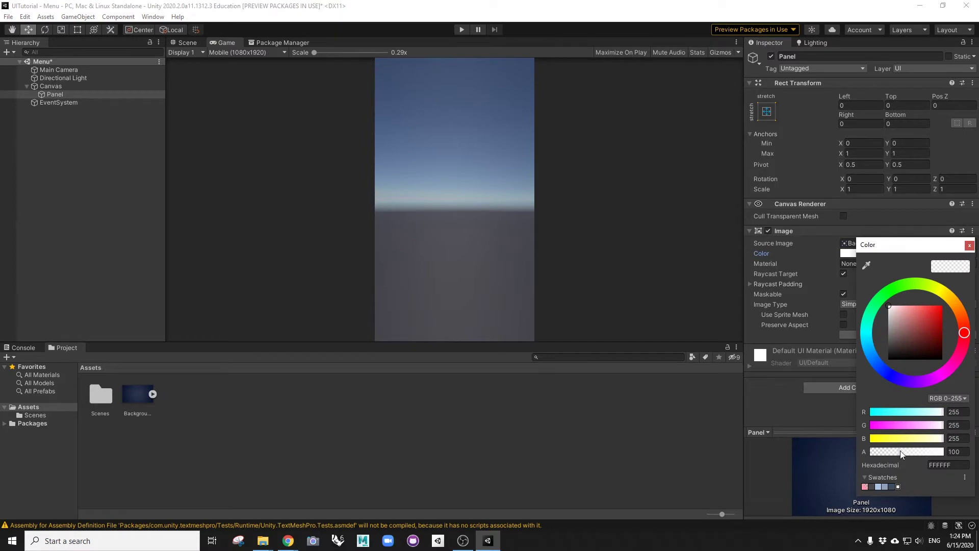
left_click(950, 453)
type("255")
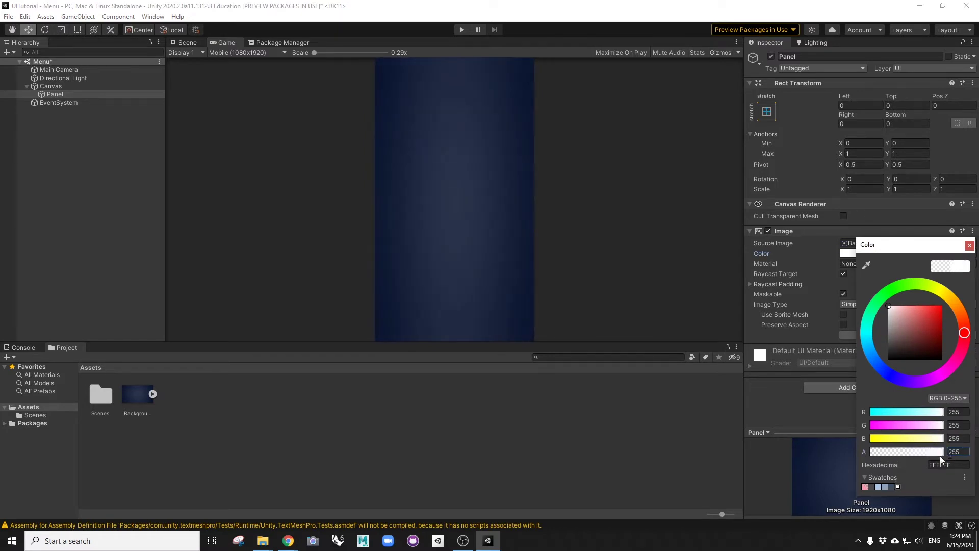
left_click(969, 246)
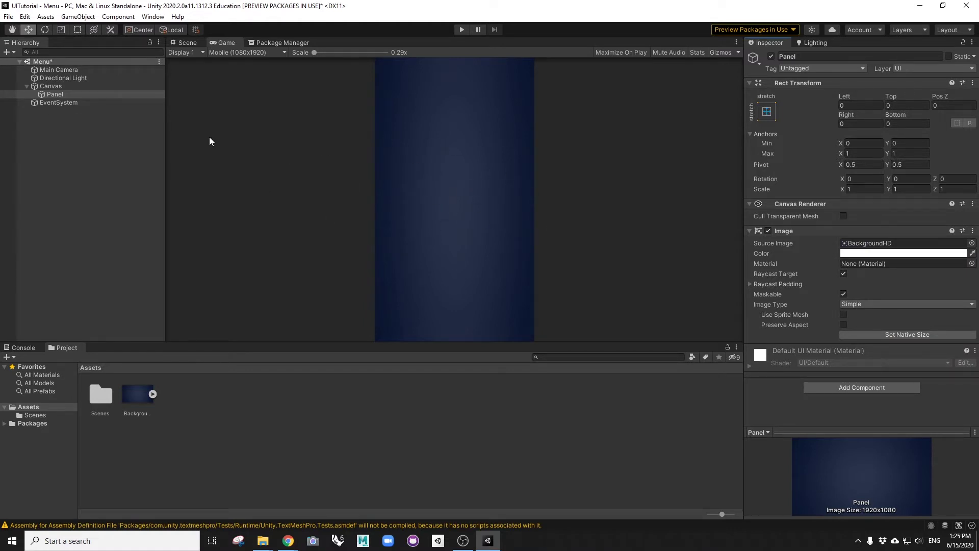
left_click(54, 85)
right_click(54, 86)
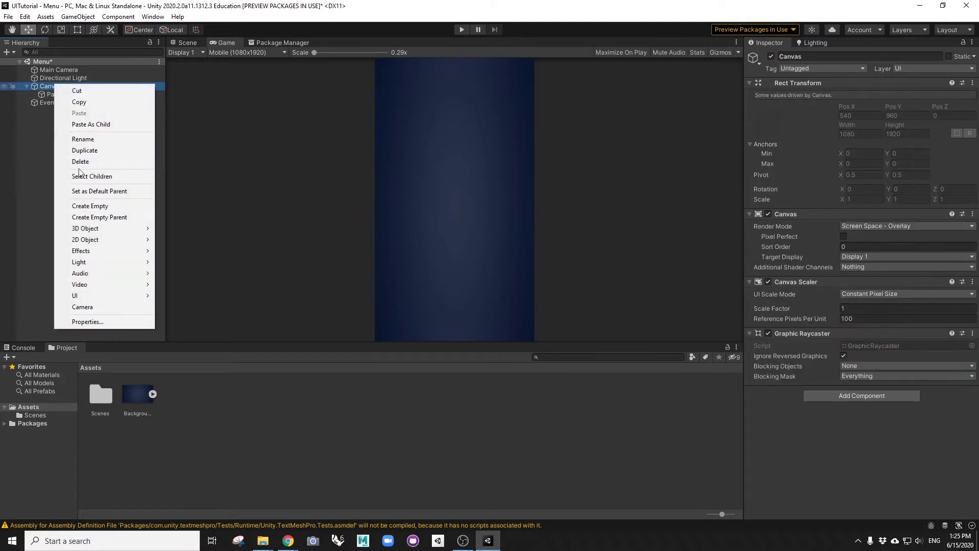
mouse_move(109, 233)
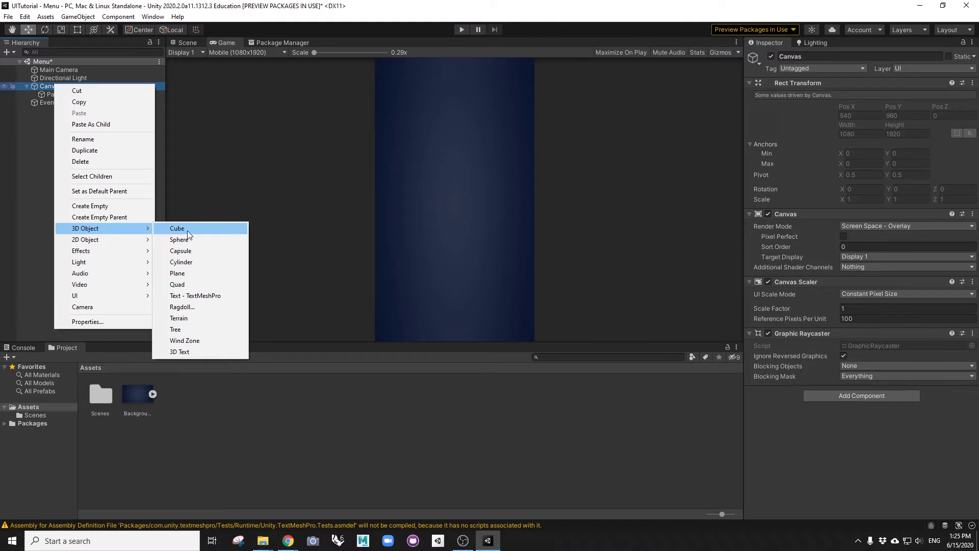
mouse_move(103, 298)
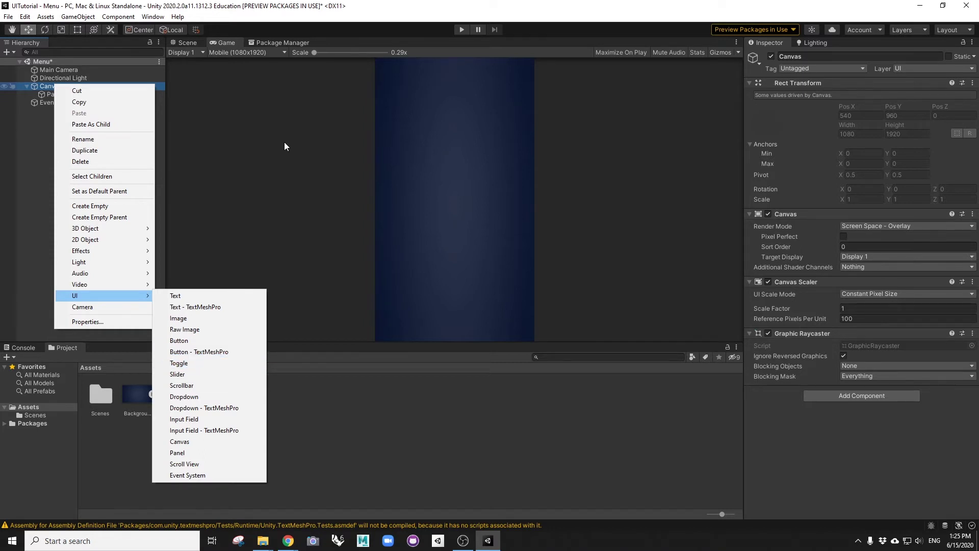
left_click(279, 44)
Check the TextMeshPro package's details among the project's packages in the Package Manager.
left_click(279, 44)
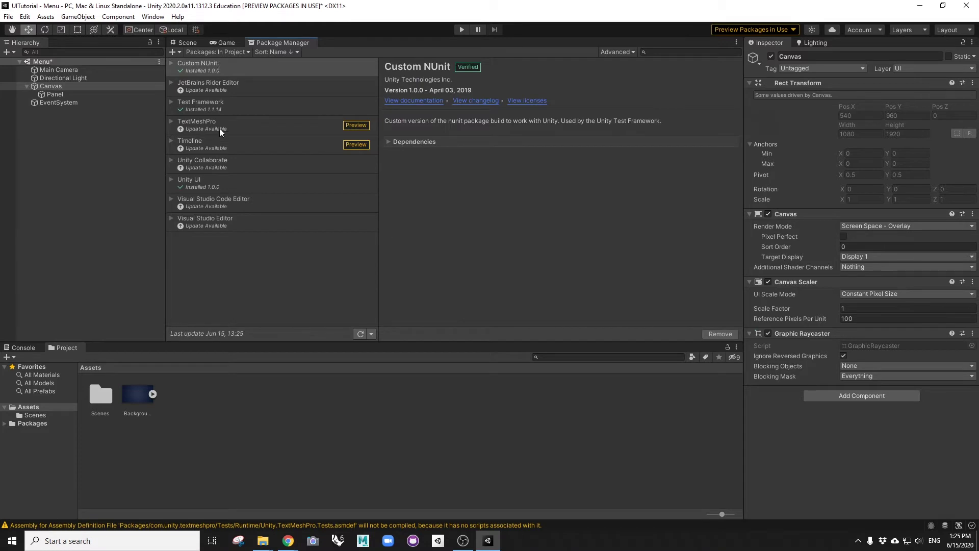
left_click(198, 122)
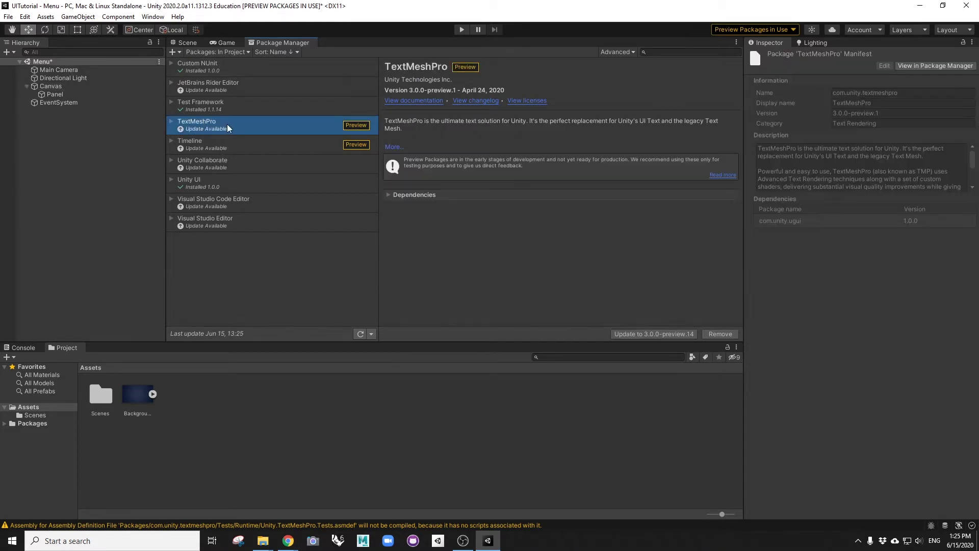
Return to the Scene view and add a Button - TextMeshPro element as a child of the Canvas.
left_click(53, 94)
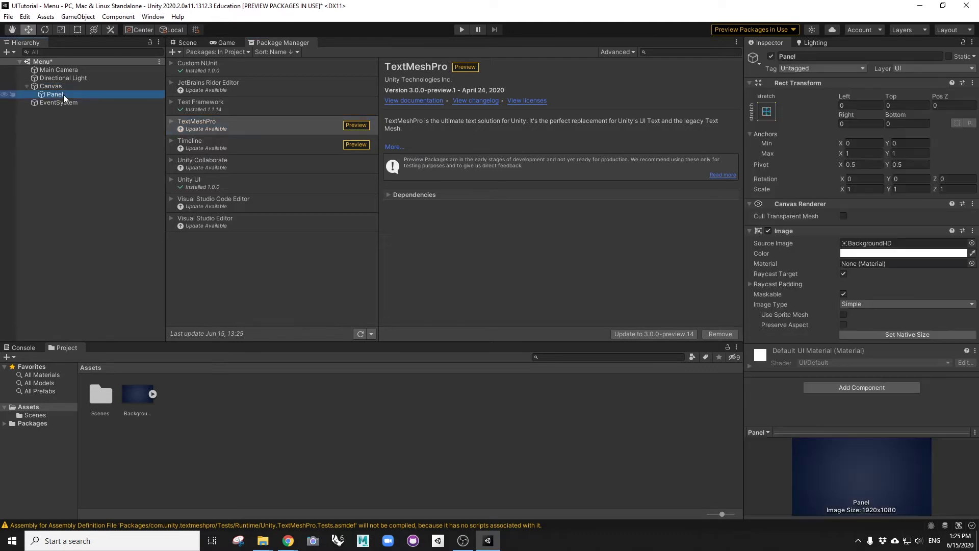
left_click(56, 88)
right_click(57, 87)
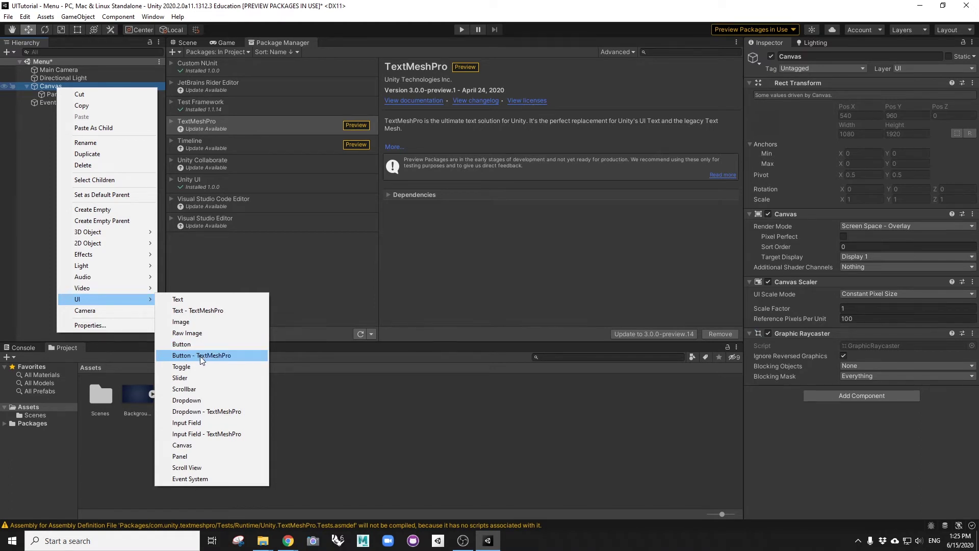
left_click(190, 41)
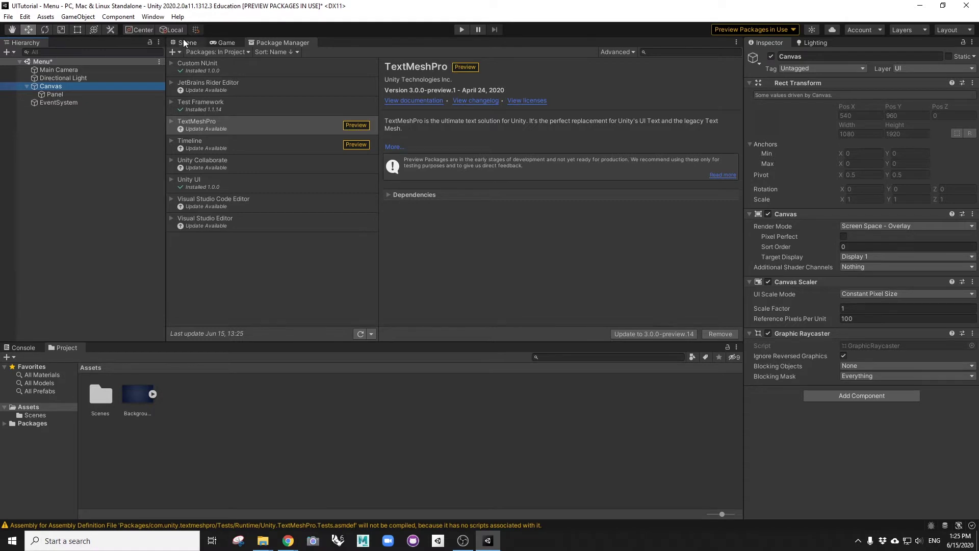
left_click(184, 41)
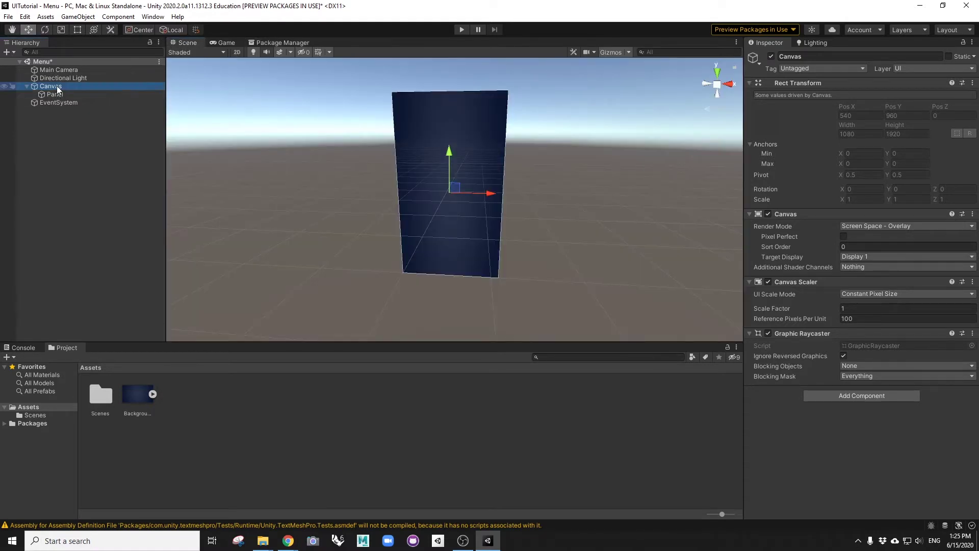
right_click(56, 87)
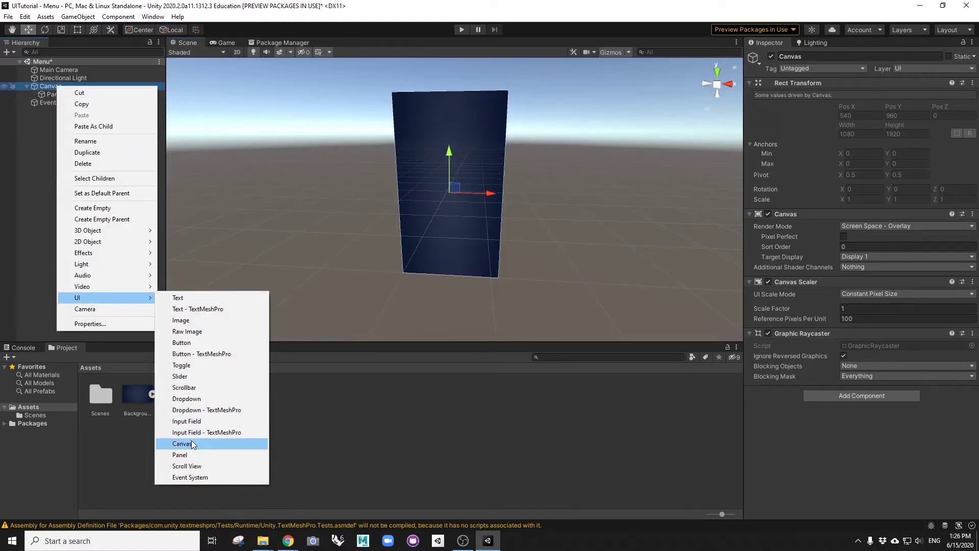
left_click(195, 354)
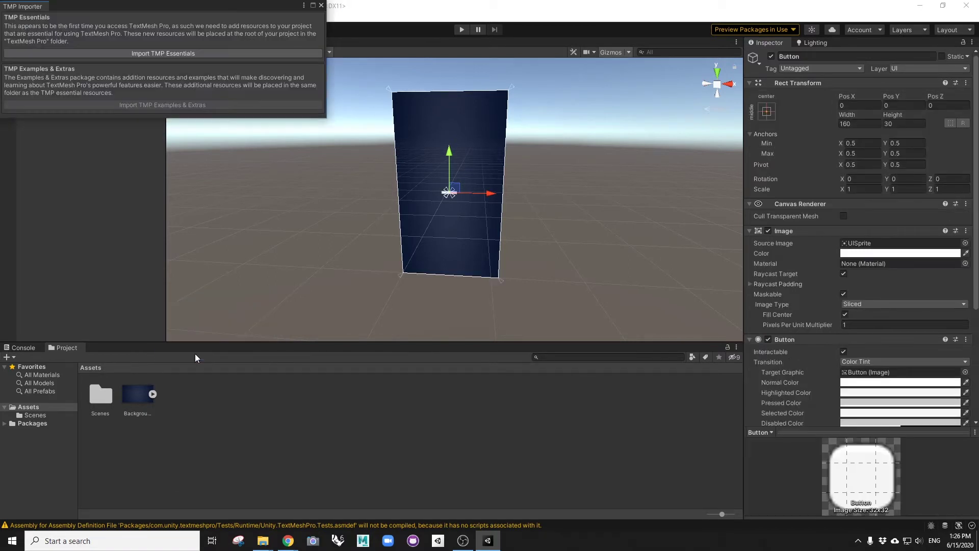
Import both the TMP Essentials and the TMP Examples & Extras, and close the TMP Importer.
left_click(152, 52)
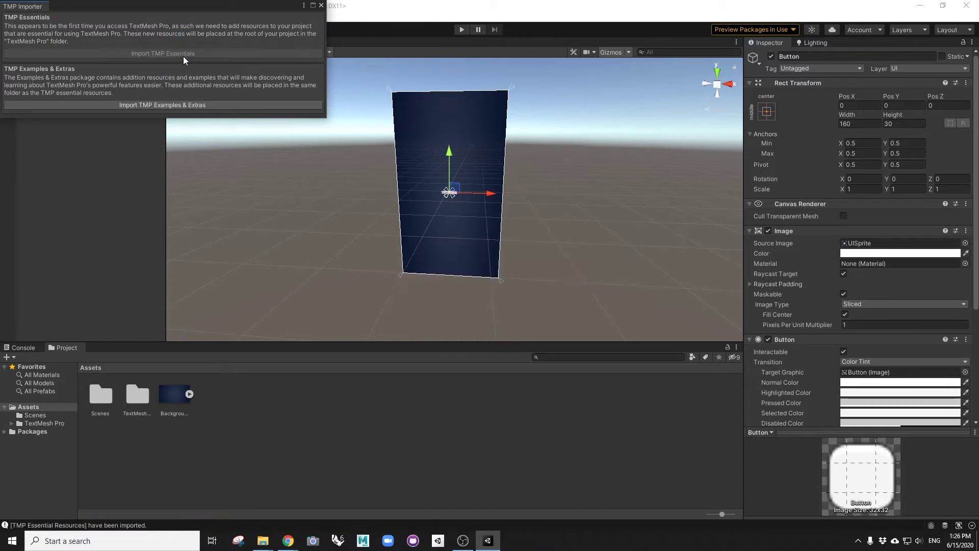
left_click(231, 106)
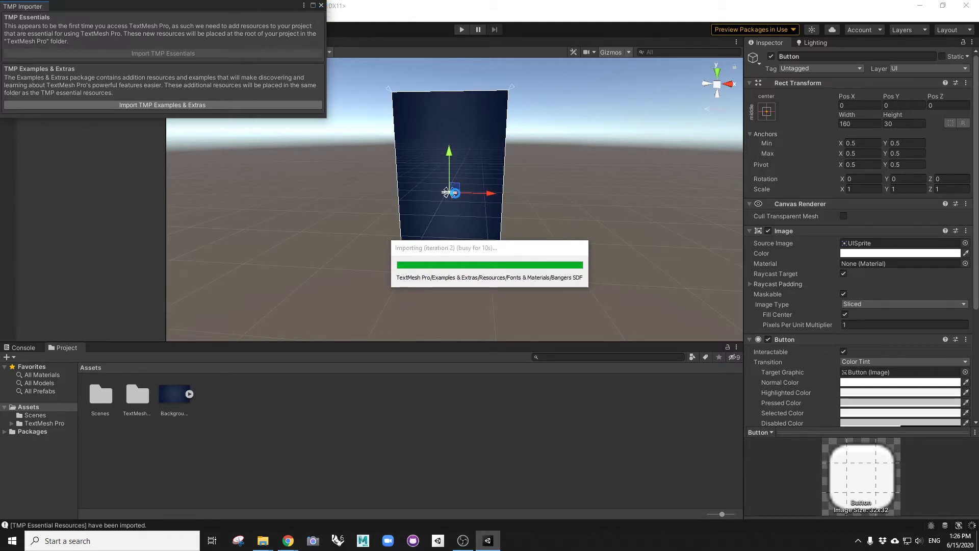
left_click(321, 5)
Inspect the new Button up close in the Scene view and expand its children in the hierarchy.
scroll(444, 153, "up", 5)
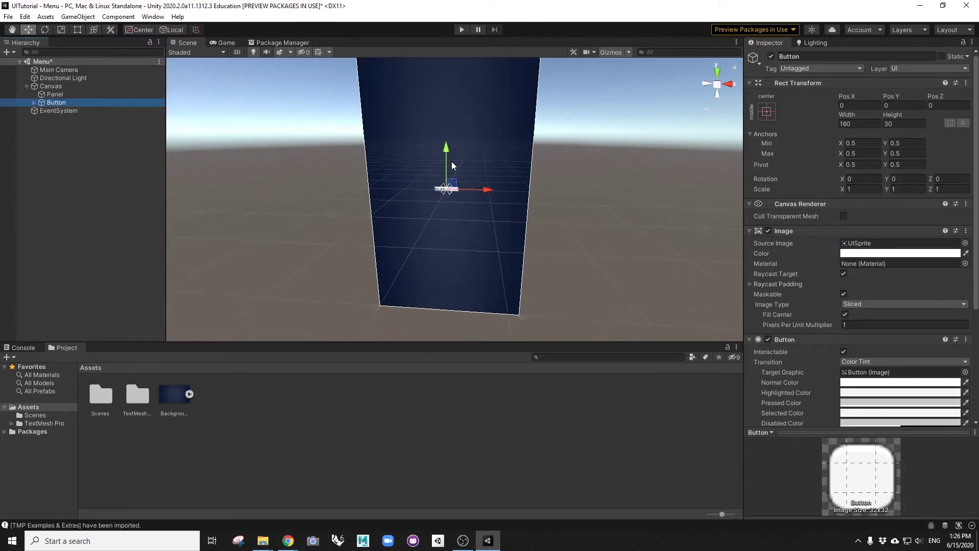
left_click_drag(454, 198, 455, 156, "alt")
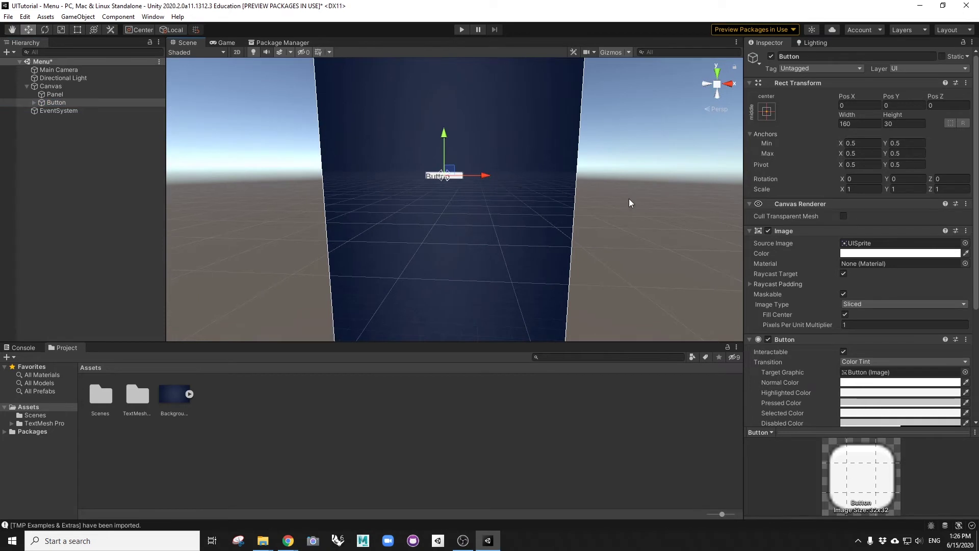
scroll(466, 200, "down", 2)
left_click_drag(466, 200, 454, 198, "alt")
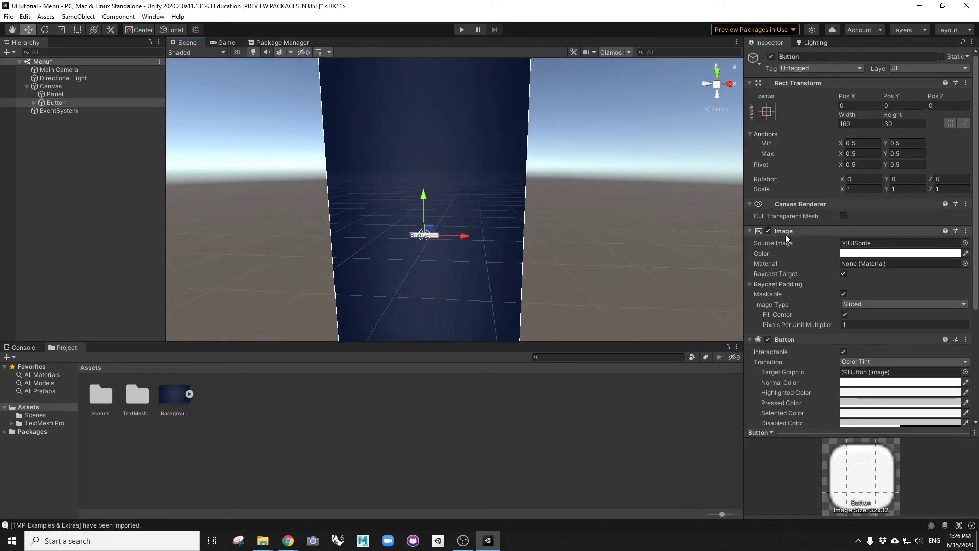
left_click(33, 103)
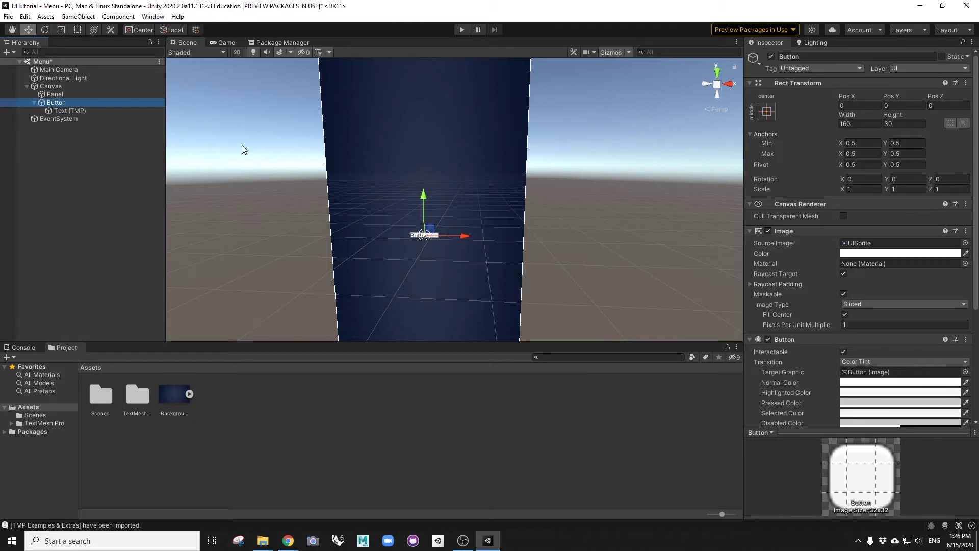
Enlarge the Button to about 374 wide and 94 high, and raise it to about Y 109 above the canvas centre.
left_click_drag(844, 114, 934, 119)
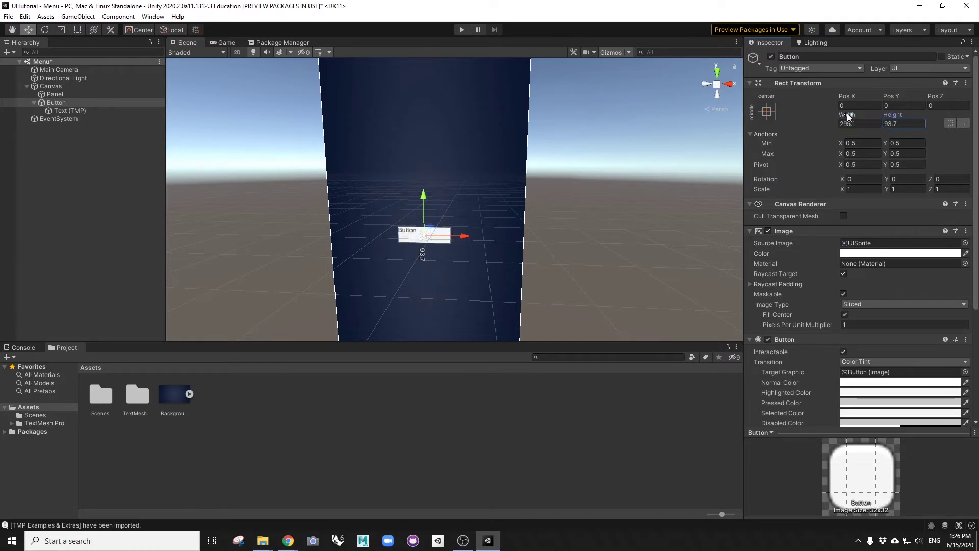
left_click_drag(848, 116, 501, 183)
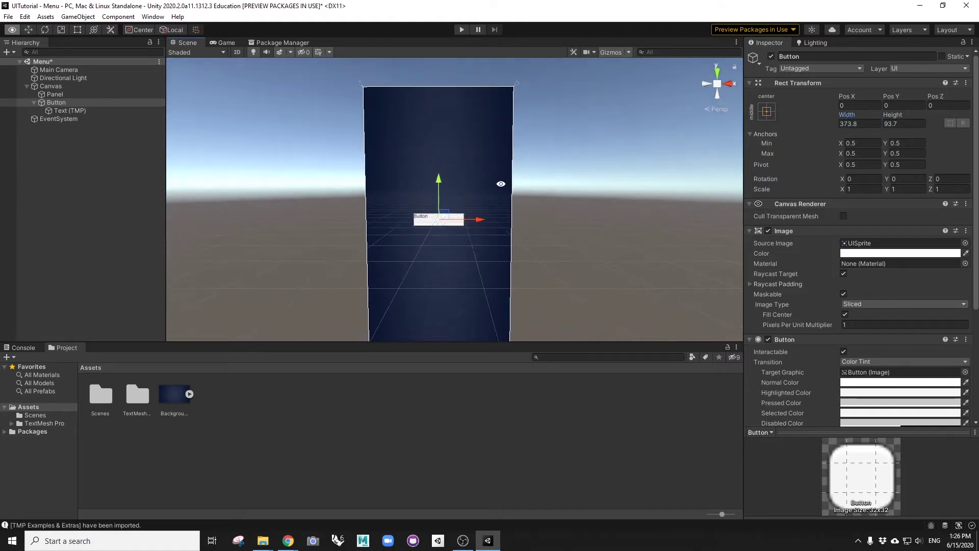
left_click_drag(441, 177, 438, 155)
left_click(768, 111)
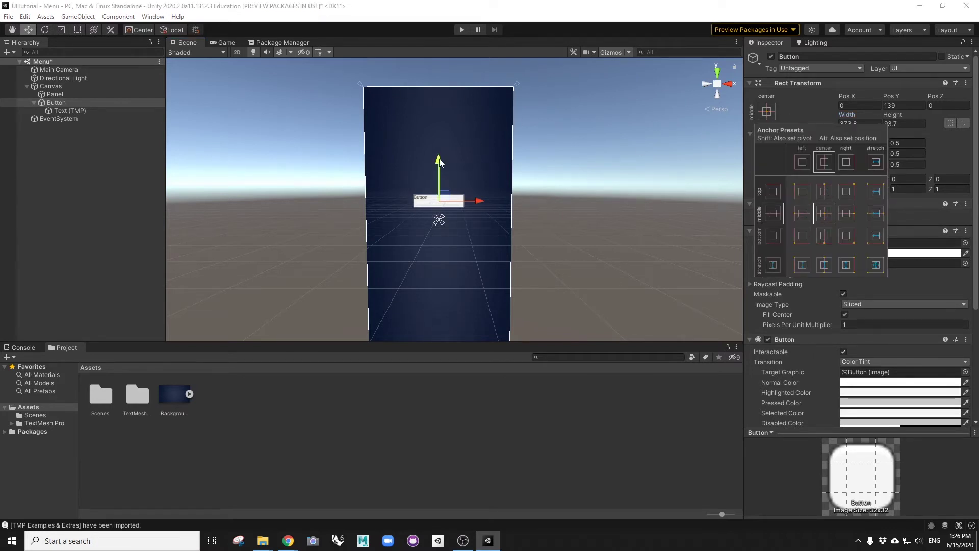
left_click_drag(440, 163, 441, 171)
mouse_move(473, 194)
middle_mouse_down()
mouse_move(469, 146)
mouse_move(468, 177)
middle_mouse_up()
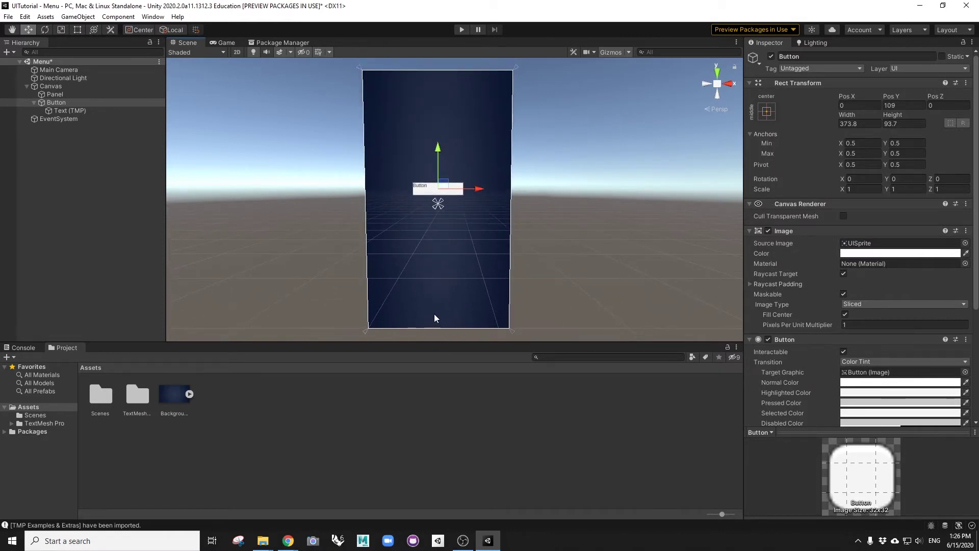
Try the bottom-center anchor preset on the Button, restore middle-center, and lower the Button to about Y 72.
left_click(768, 111)
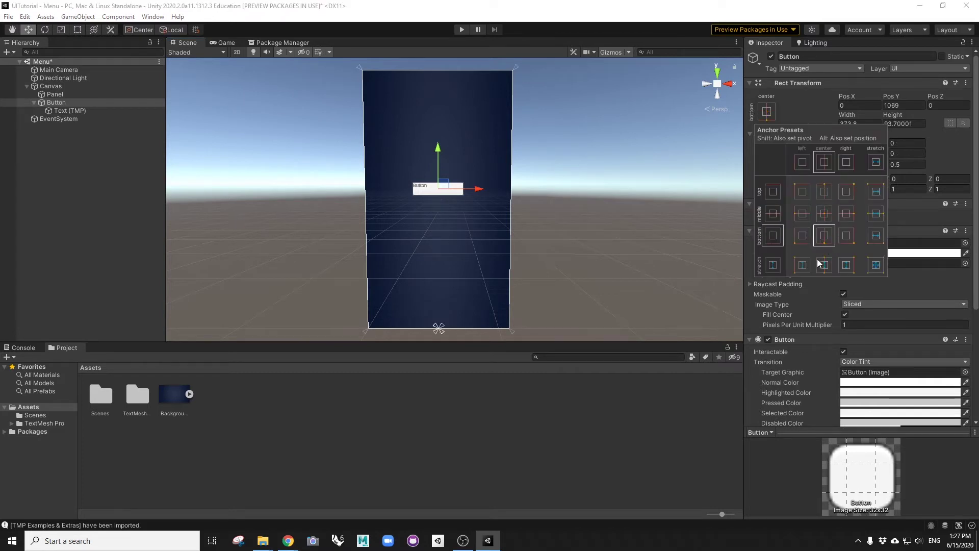
left_click(793, 121)
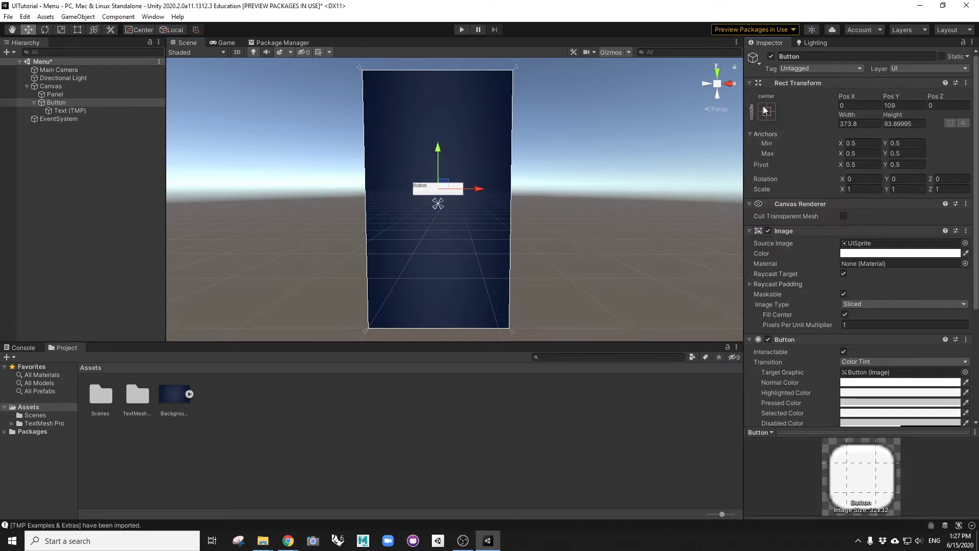
left_click_drag(438, 147, 440, 150)
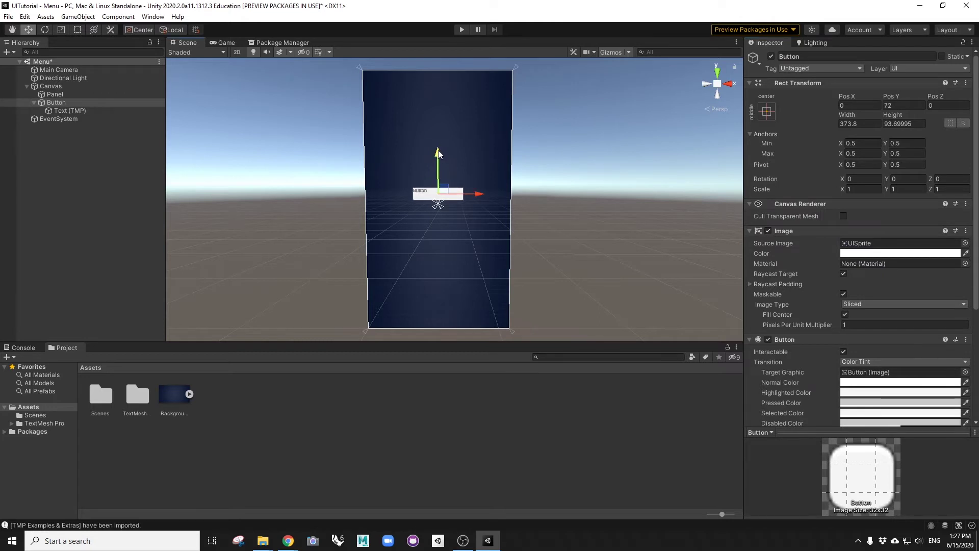
Change the text of the Button's Text (TMP) child to PLAY and make it bold.
left_click(58, 111)
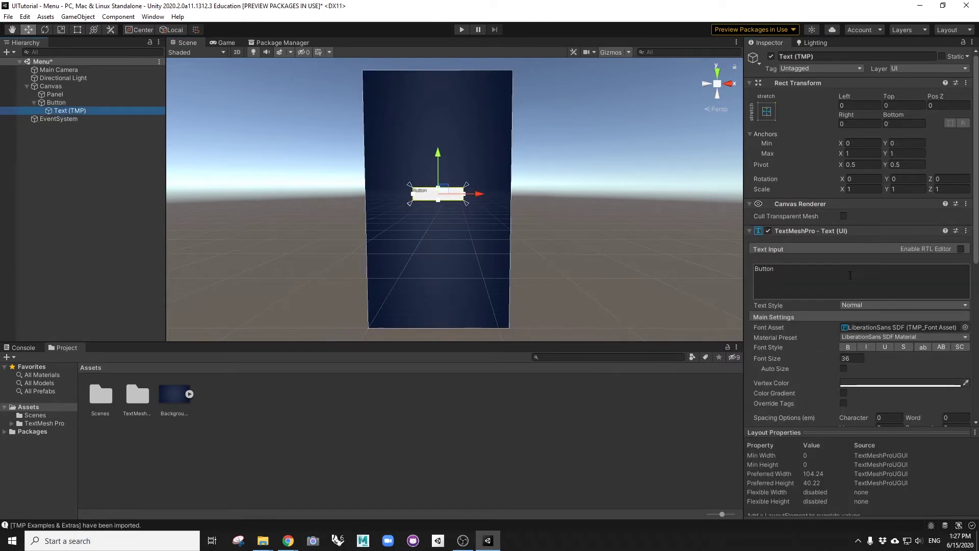
left_click(765, 271)
type("PLAY")
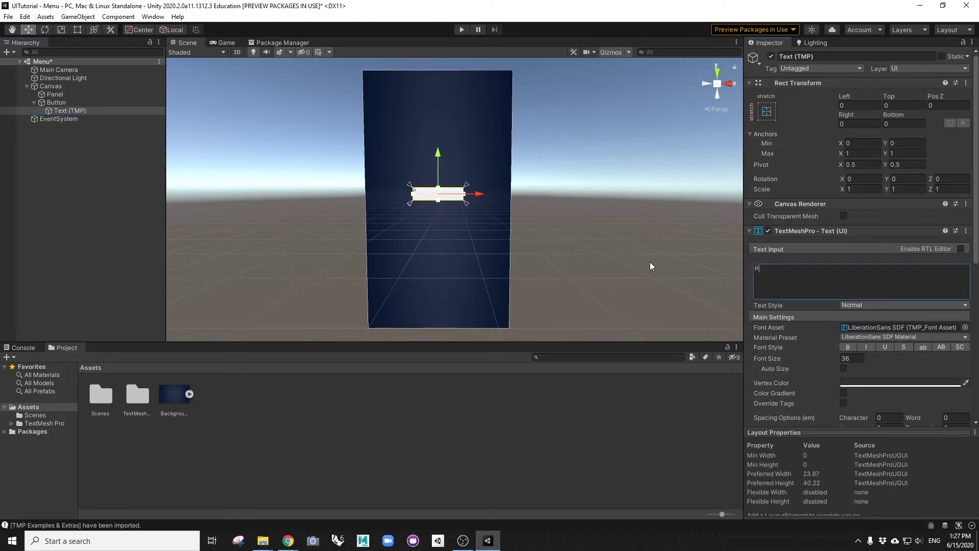
key("Return")
left_click(851, 348)
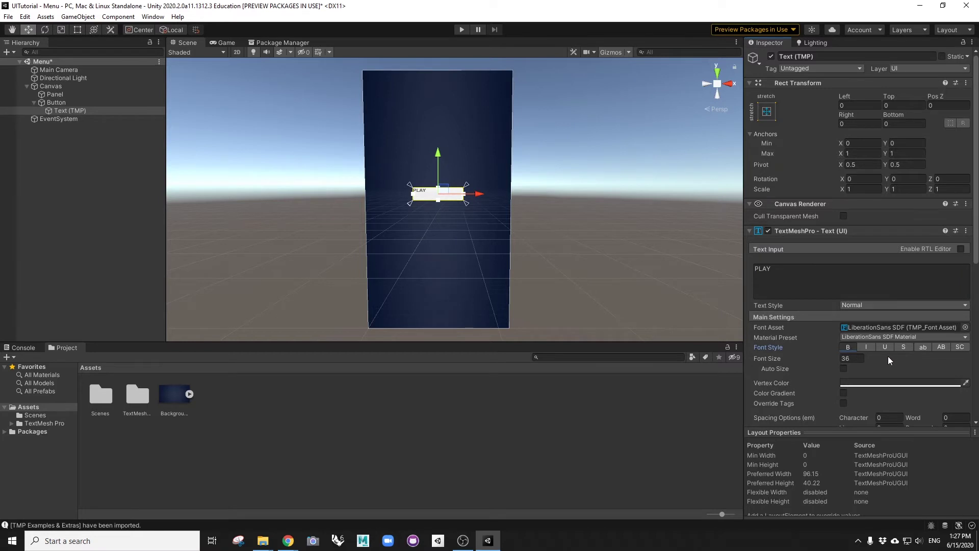
Center the PLAY text horizontally and vertically, and enlarge its font size to about 78.8.
scroll(889, 356, "down", 3)
left_click(857, 350)
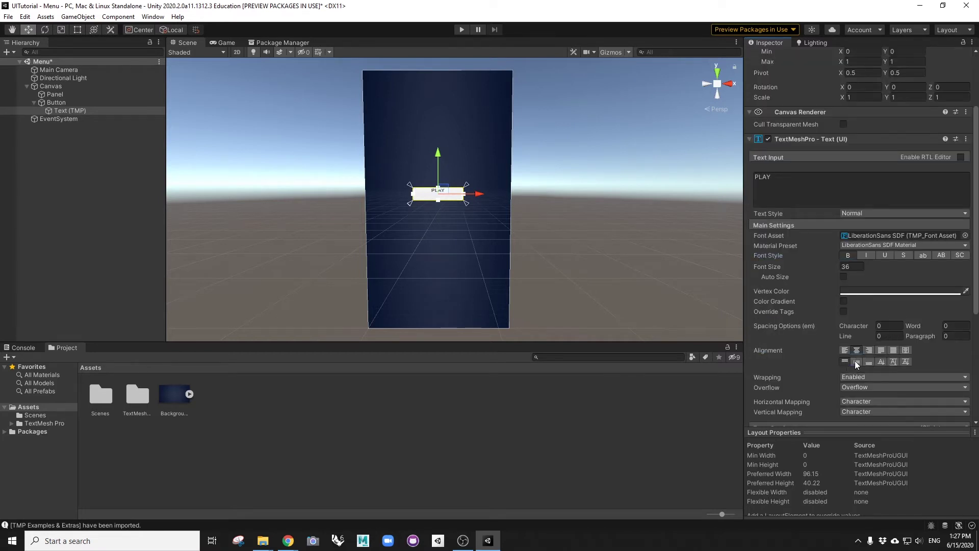
left_click(857, 361)
left_click_drag(758, 265, 798, 271)
Locate the PLAY text's font asset in the project and look through the other available TMP font assets.
left_click(938, 236)
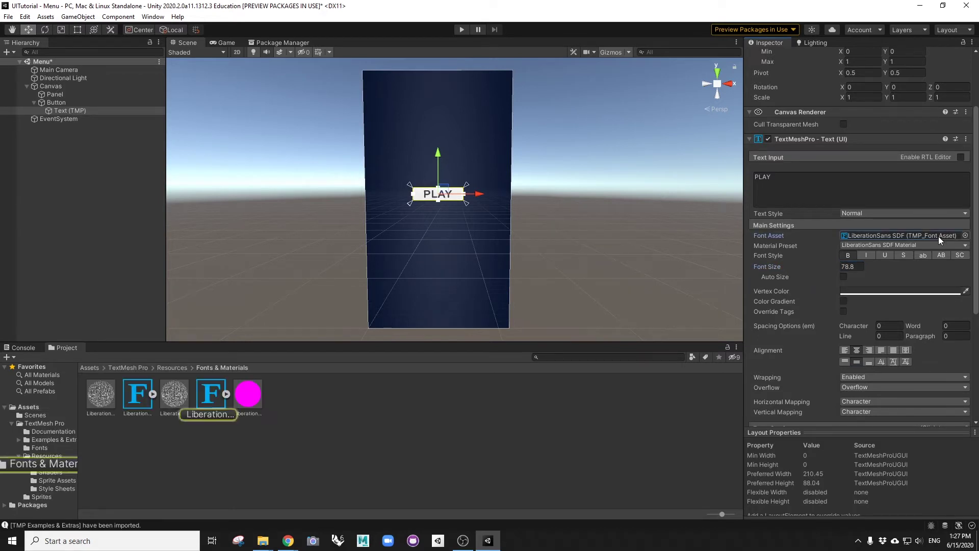
left_click(966, 236)
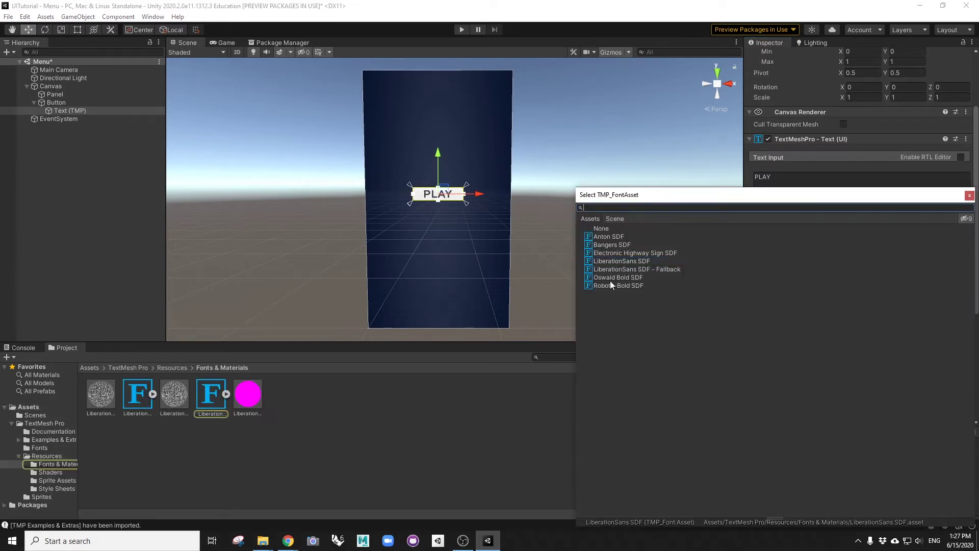
left_click(969, 195)
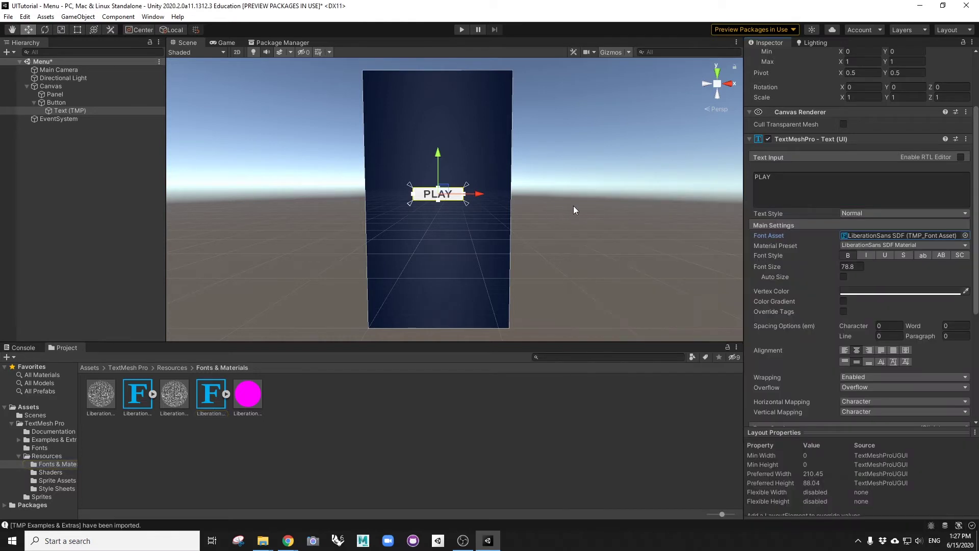
Make the Button translucent by setting the alpha of its Normal Color to 40.
middle_click_drag(573, 206, 578, 192)
left_click(551, 192)
scroll(551, 192, "up", 5)
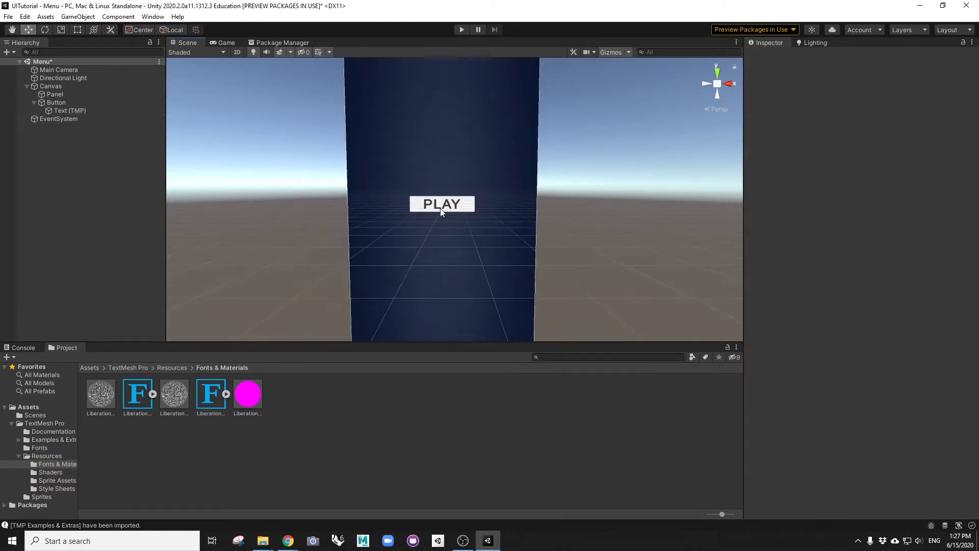
scroll(449, 213, "down", 2)
left_click(427, 195)
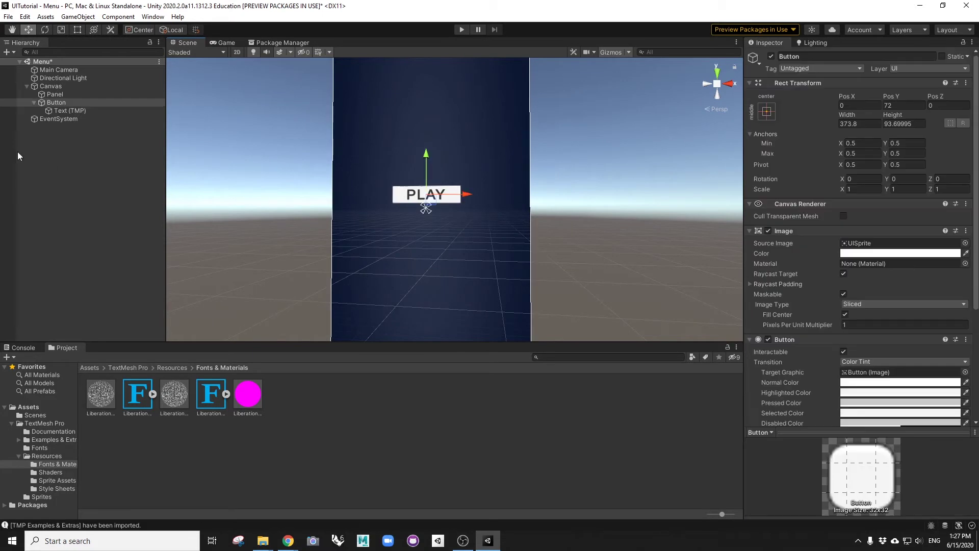
left_click(57, 102)
scroll(845, 262, "down", 3)
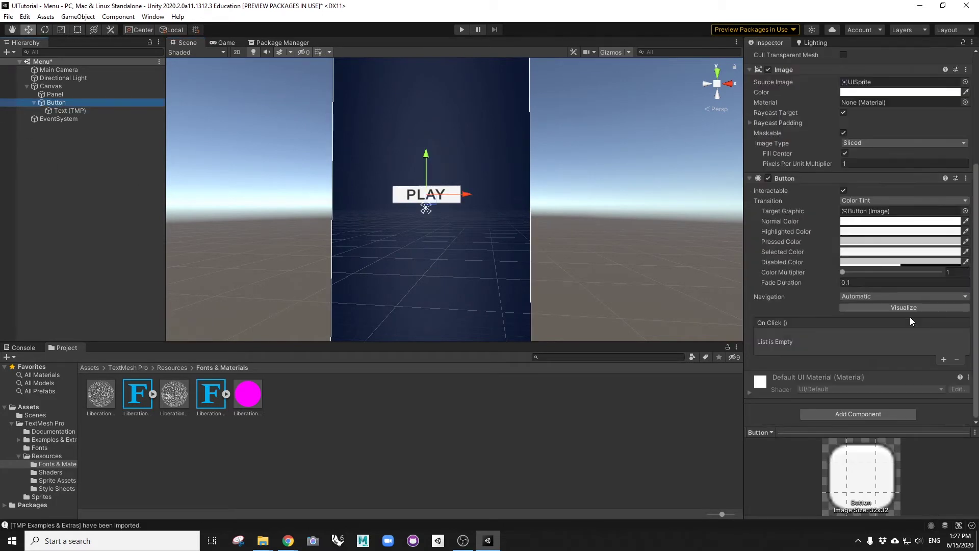
left_click(862, 220)
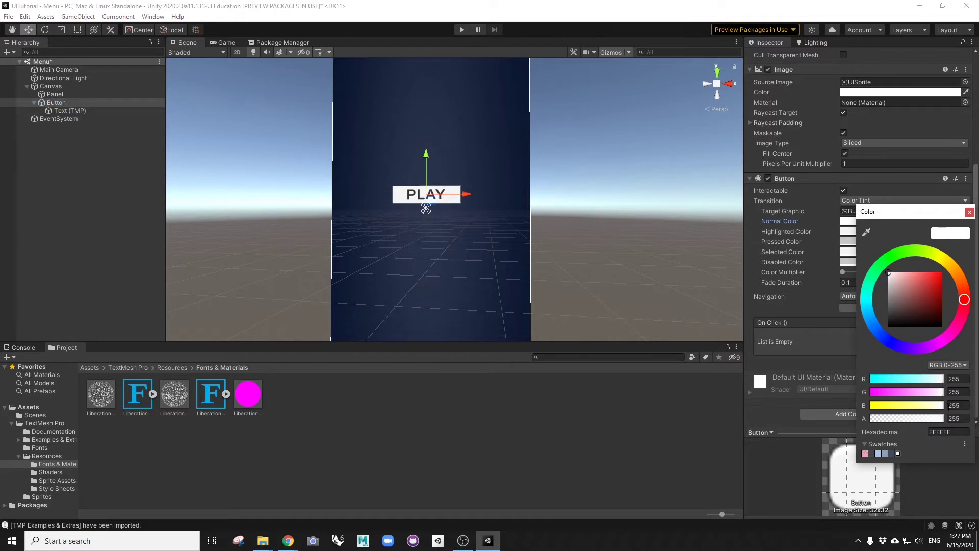
left_click_drag(941, 419, 909, 419)
type("40")
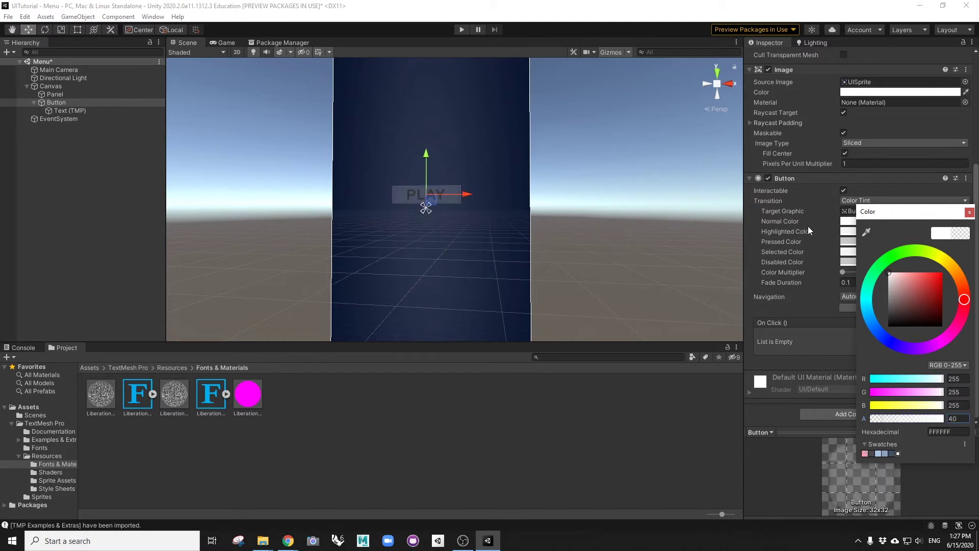
Set the Button's Highlighted Color to pure white (FFFFFF) with an alpha of 60.
left_click(848, 231)
left_click_drag(892, 276, 889, 265)
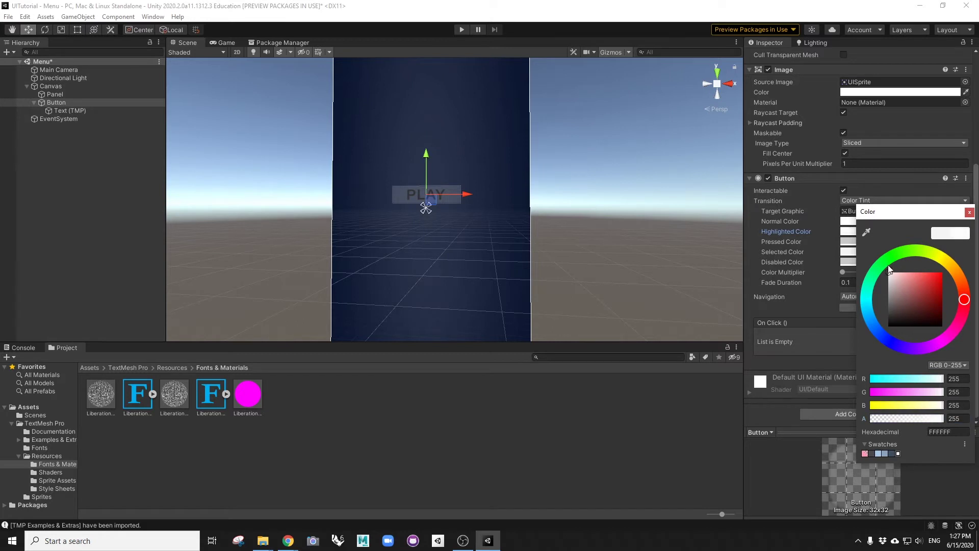
left_click(953, 418)
type("60")
left_click(969, 212)
Set the Button's Pressed Color to pure white (FFFFFF) with an alpha of 150.
left_click(883, 240)
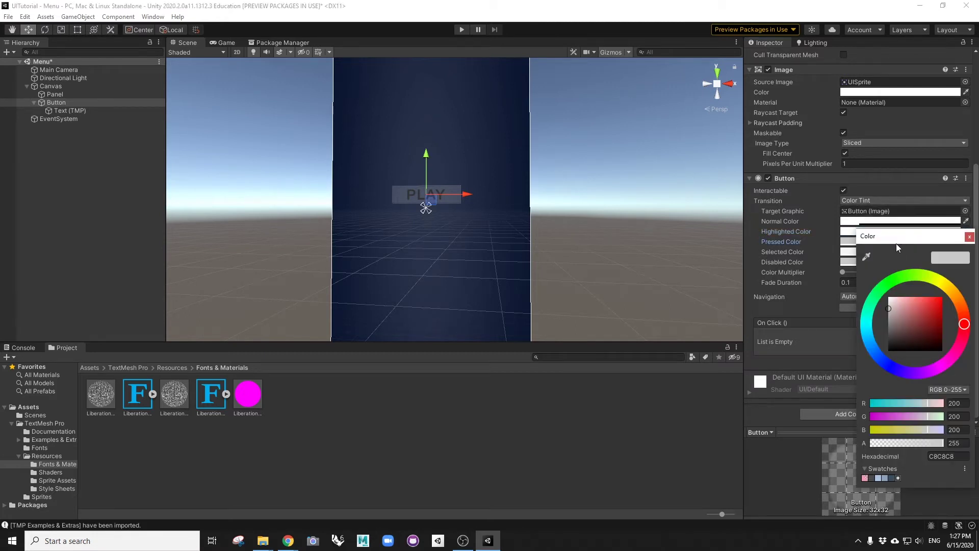
left_click(954, 442)
type("150")
key("Return")
left_click(889, 298)
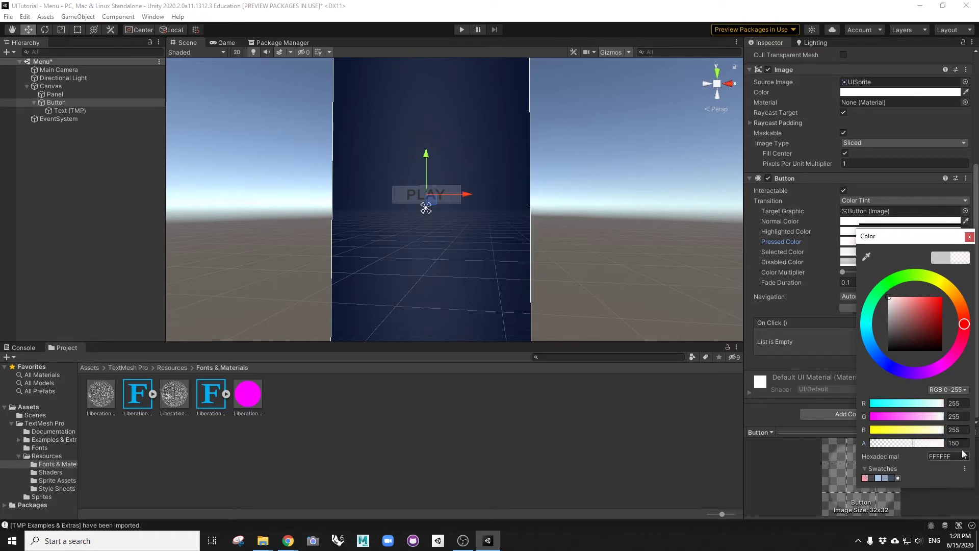
left_click(970, 237)
Set the Button's Selected Color to pure white (FFFFFF) with an alpha of 80.
left_click(880, 253)
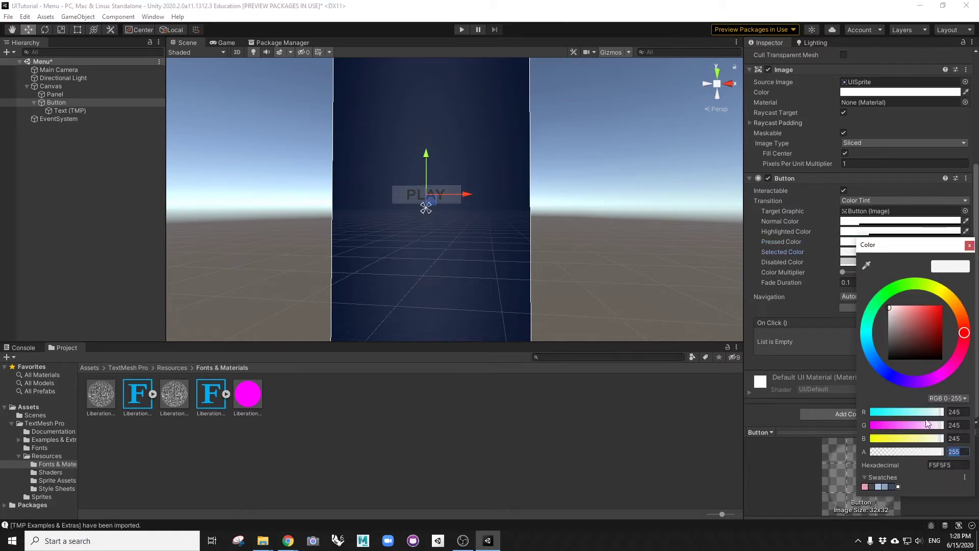
type("80")
left_click(890, 306)
left_click_drag(891, 308, 881, 290)
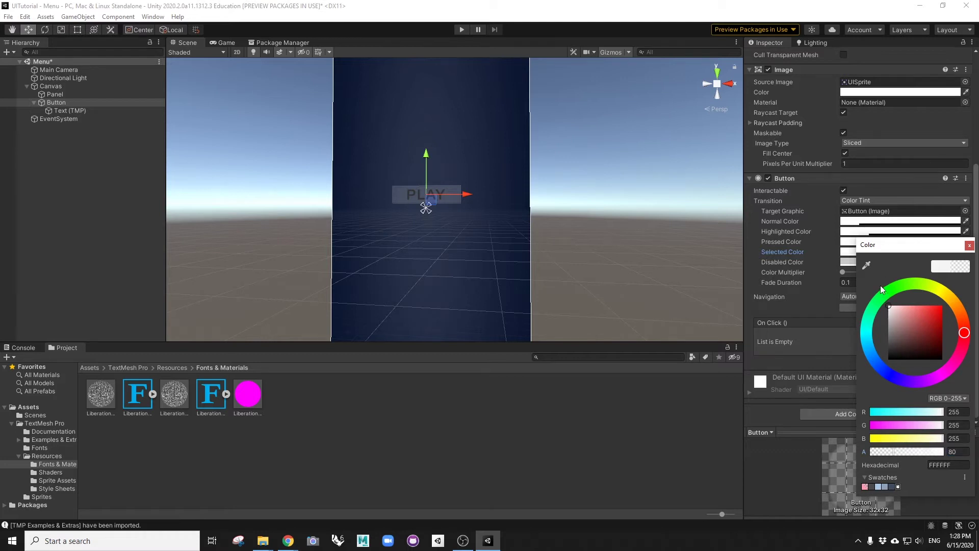
left_click(970, 245)
Set the Button's Disabled Color to pure white (FFFFFF) with an alpha of 40.
left_click(905, 262)
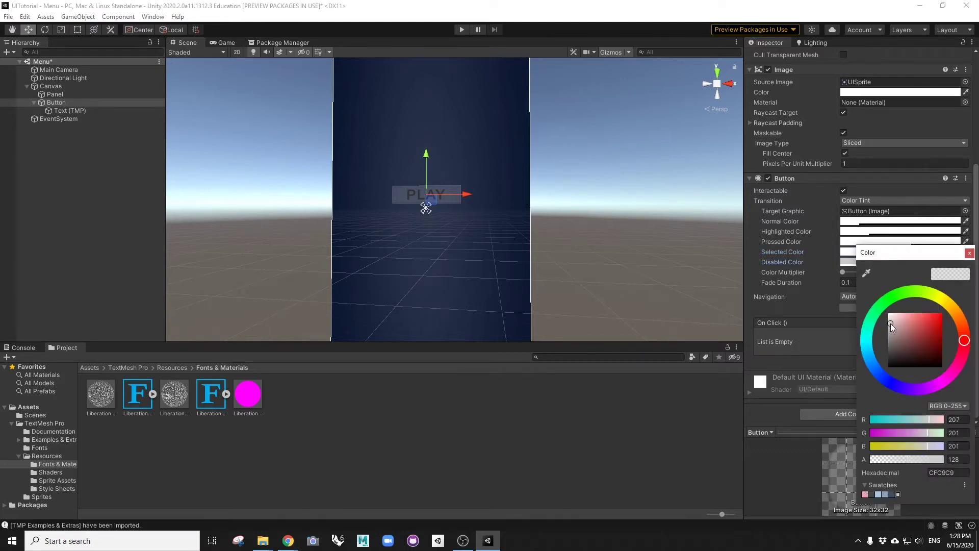
left_click_drag(890, 324, 878, 307)
left_click(959, 460)
type("40")
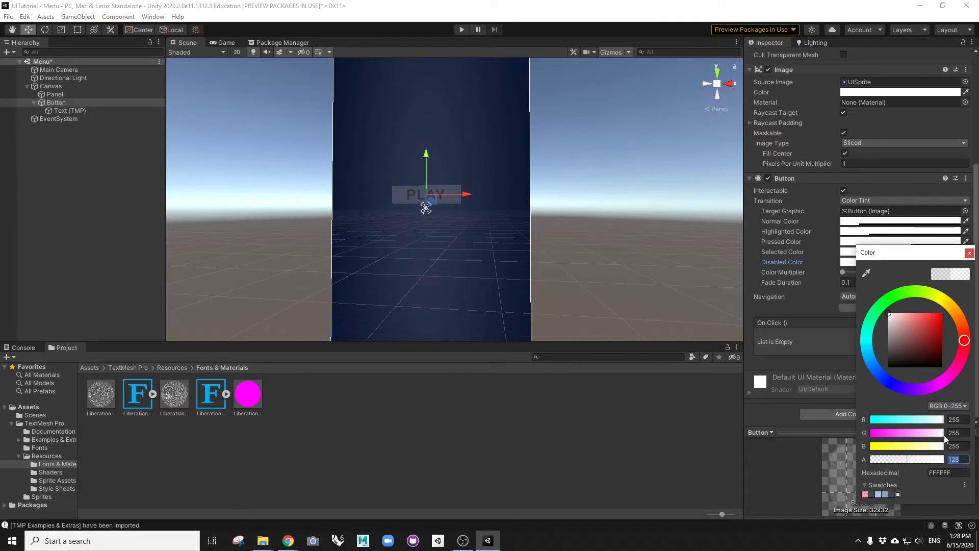
left_click(970, 253)
Compare the Button's Highlighted and Selected colors, and set the Highlighted Color's alpha to 80.
left_click(898, 231)
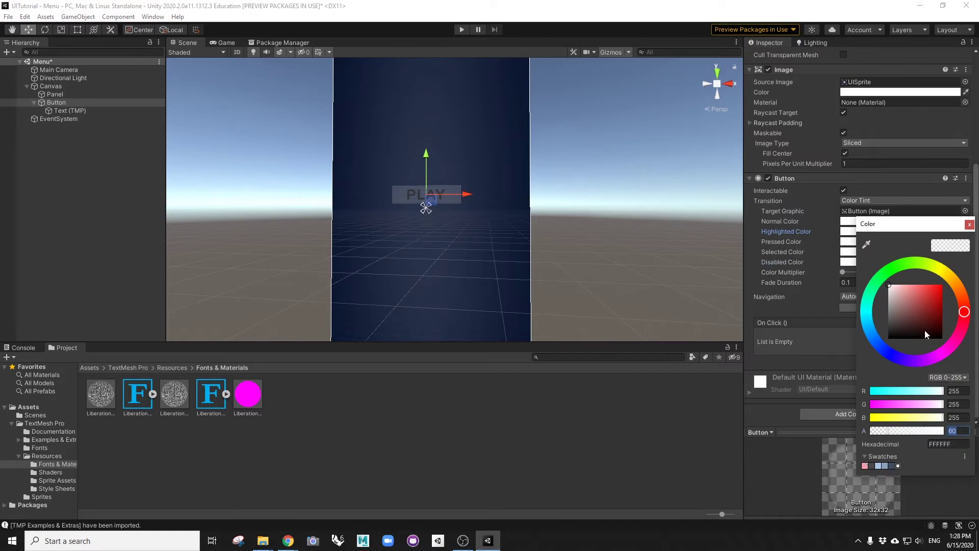
left_click(969, 224)
left_click(882, 255)
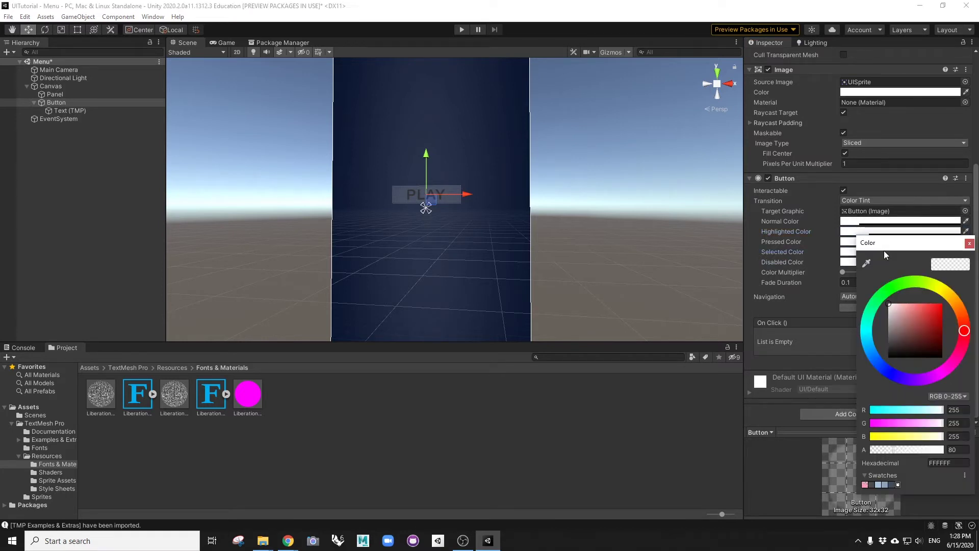
left_click(971, 243)
left_click(906, 236)
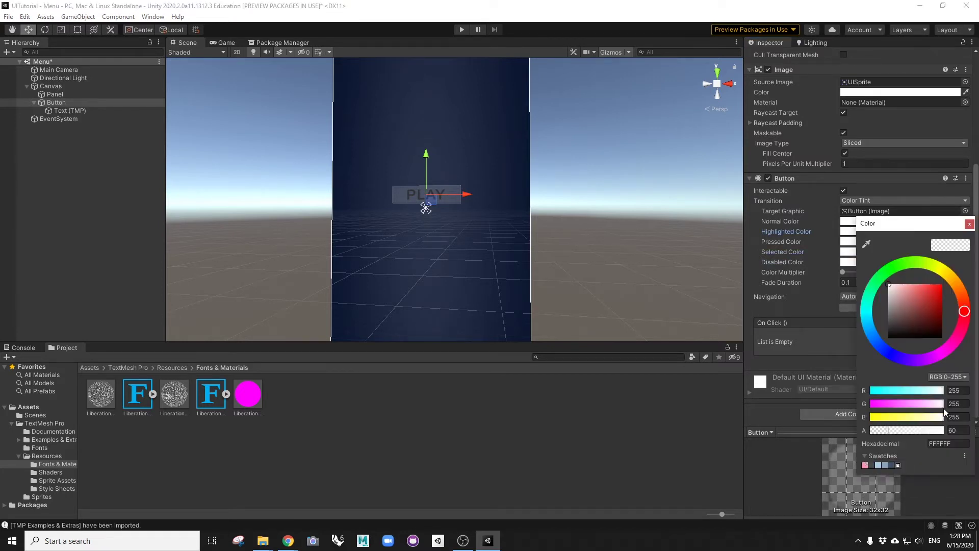
left_click(953, 430)
type("80")
key("Return")
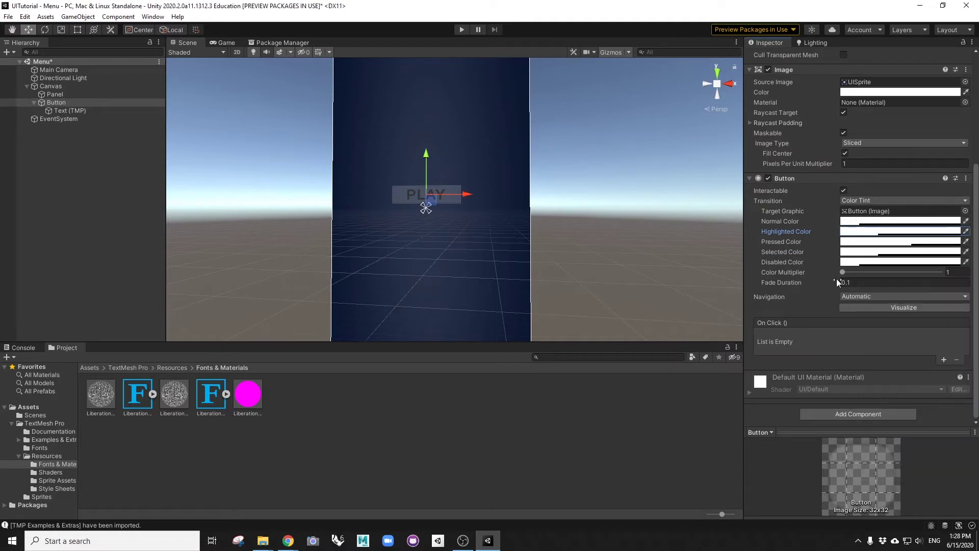
left_click(970, 224)
Set the vertex color of the Button's PLAY text to fully opaque black (000000).
key("f")
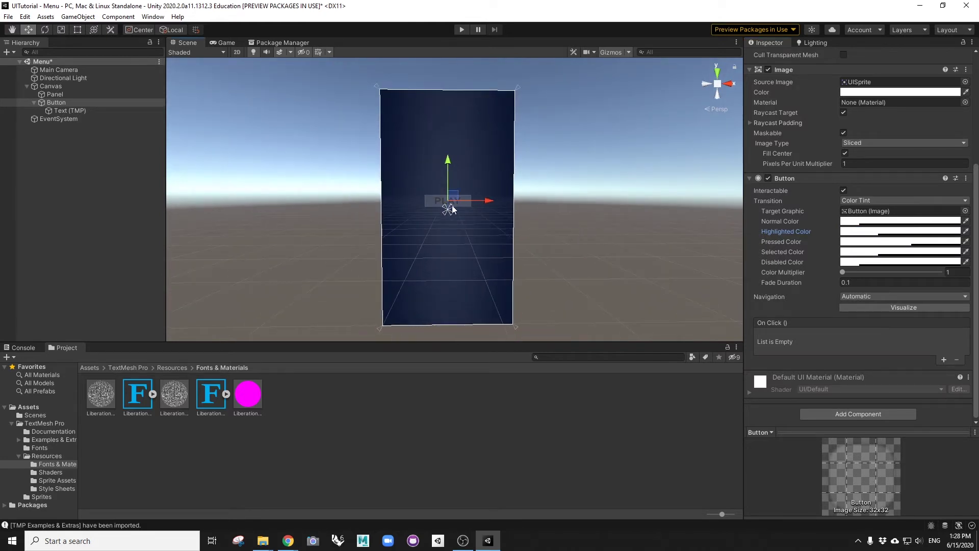
left_click(67, 111)
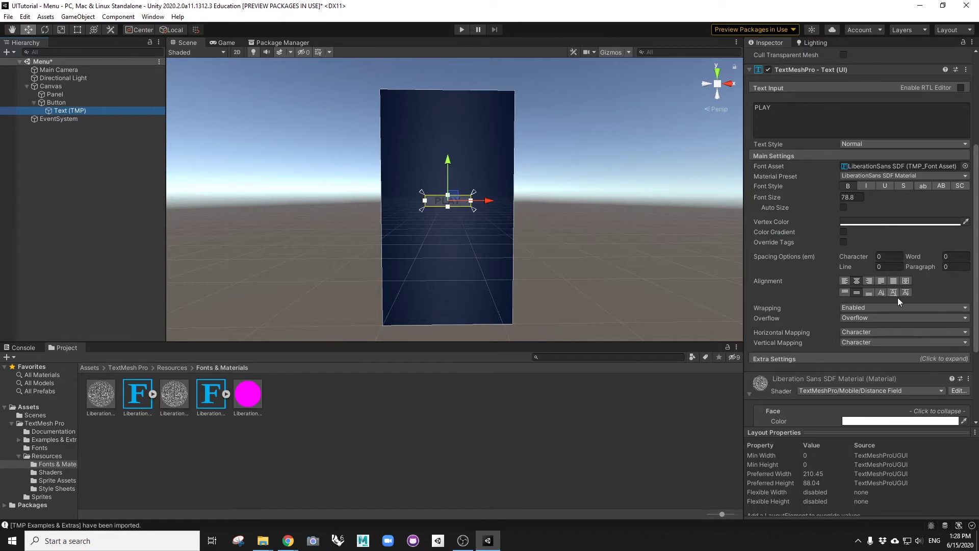
scroll(898, 298, "down", 3)
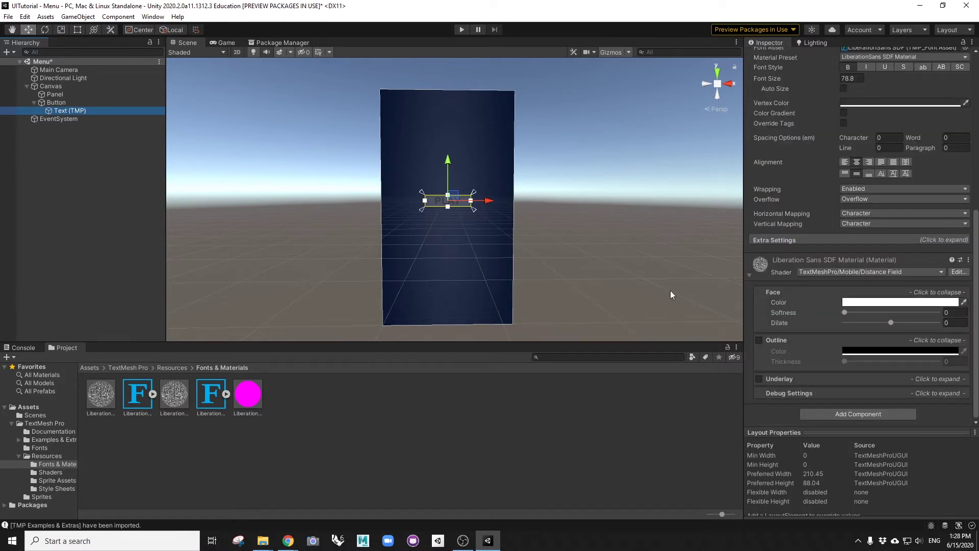
left_click_drag(589, 266, 562, 257, "alt")
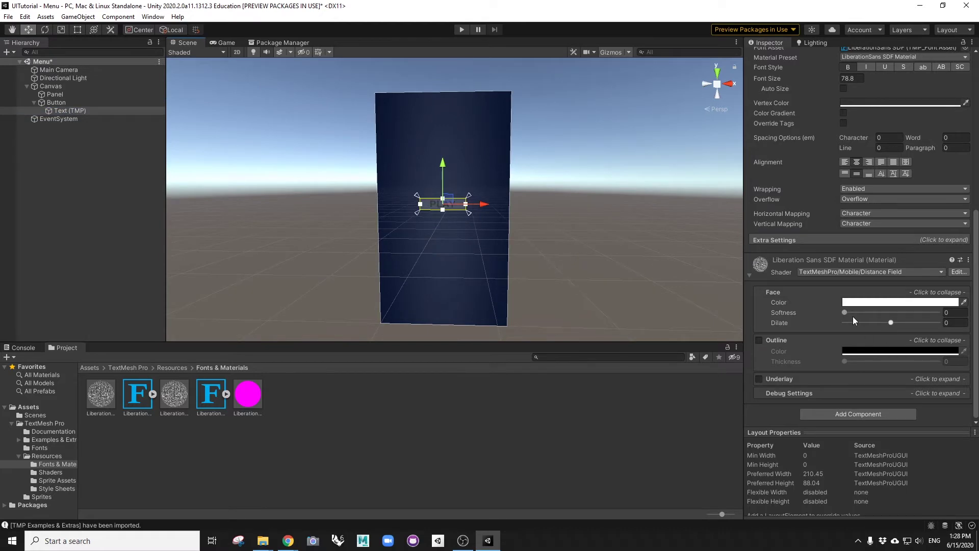
scroll(839, 289, "up", 7)
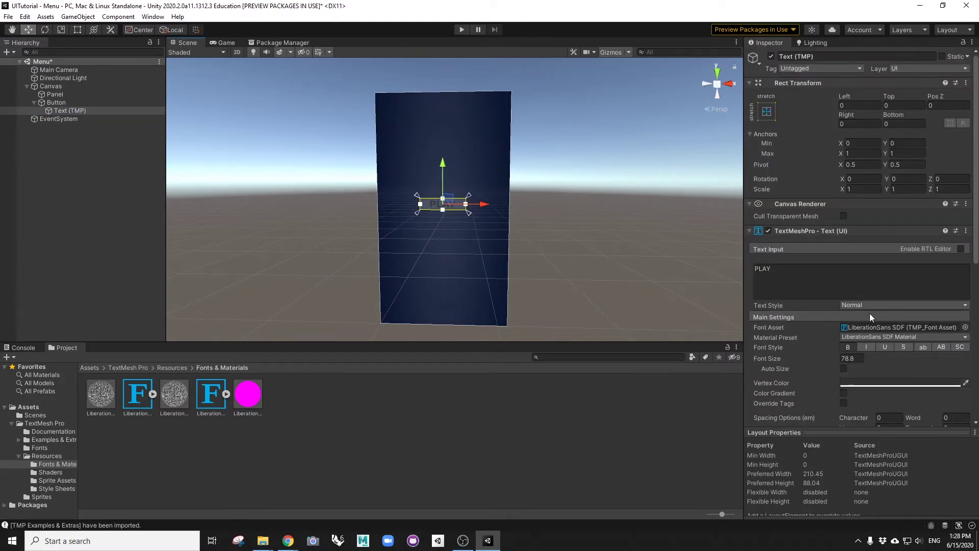
scroll(870, 315, "down", 3)
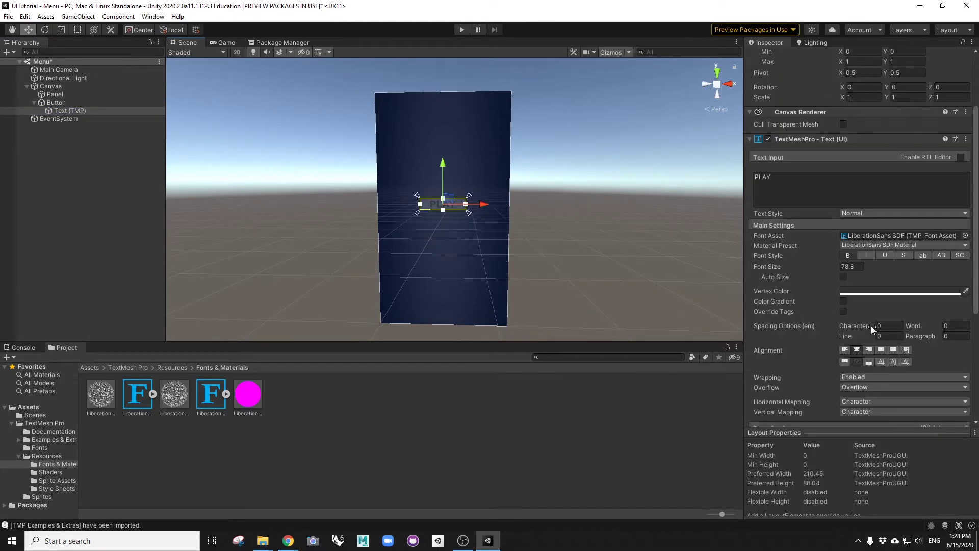
left_click(859, 289)
left_click_drag(891, 380, 890, 395)
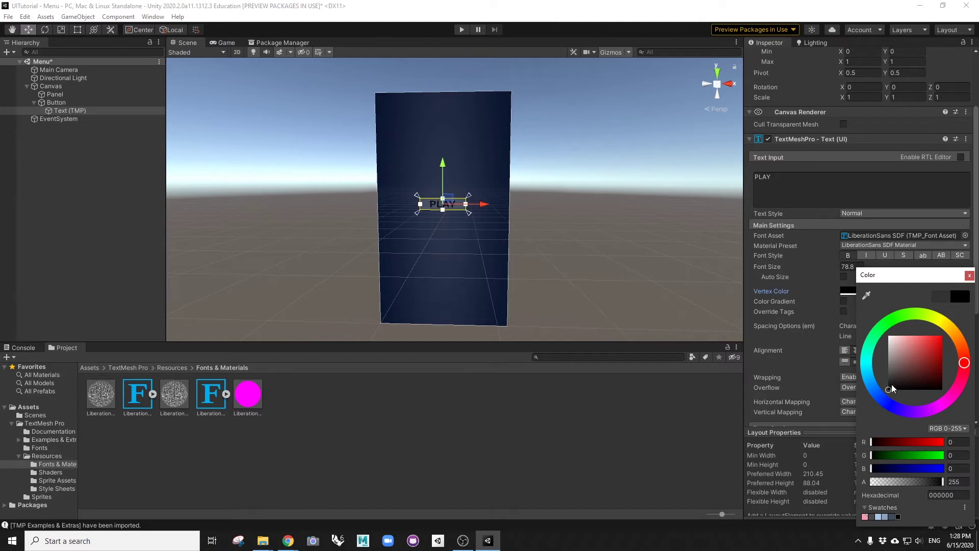
left_click(969, 276)
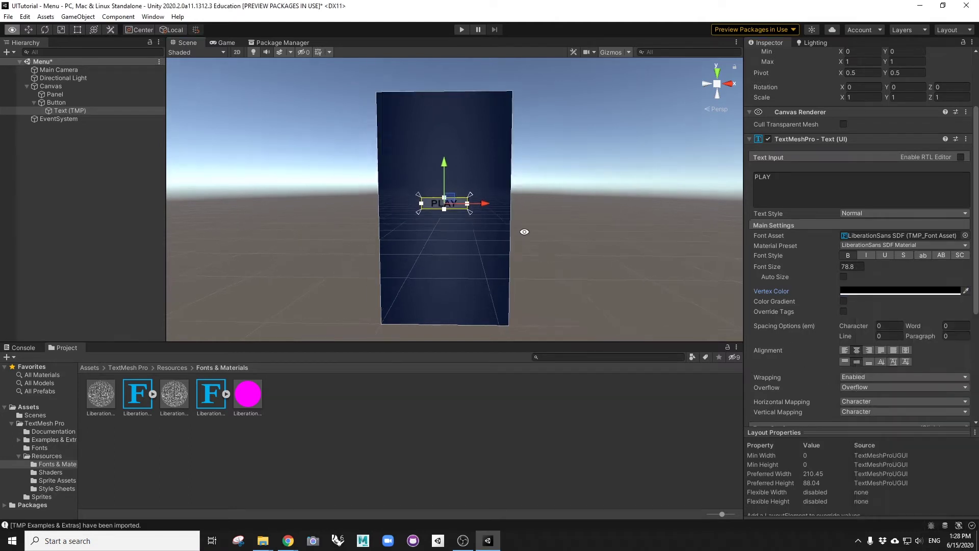
Run the menu in the Game view to test the PLAY button's state colors, and stop it.
left_click(571, 221)
left_click(450, 209)
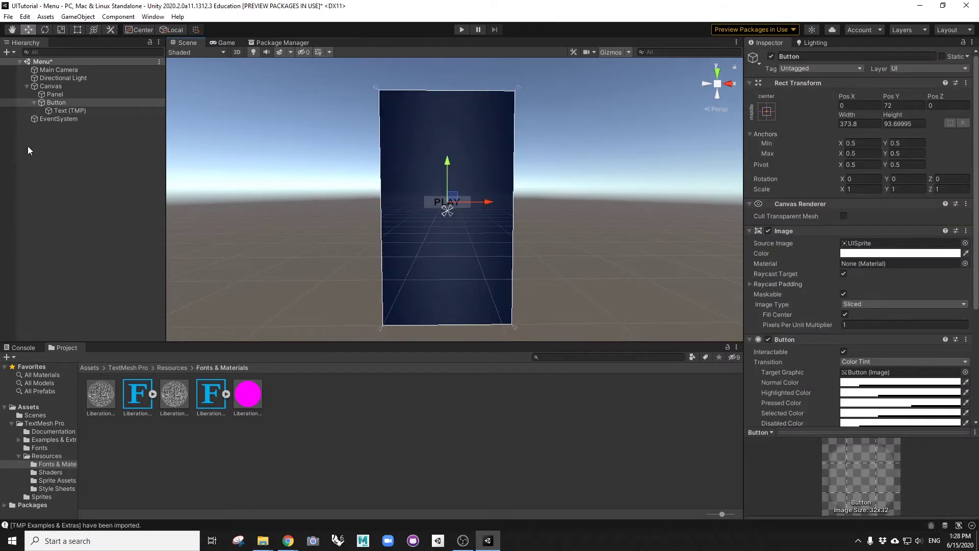
left_click(223, 42)
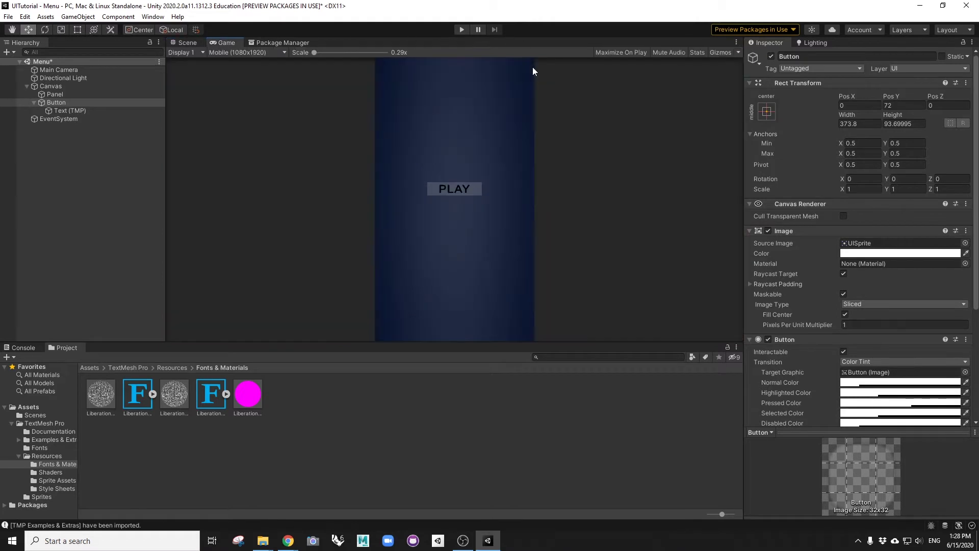
left_click(463, 30)
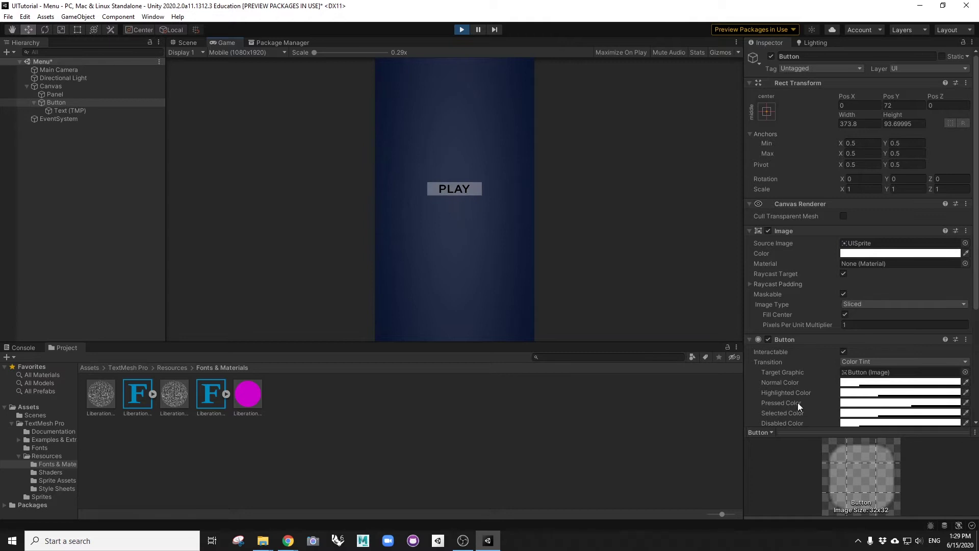
left_click(462, 30)
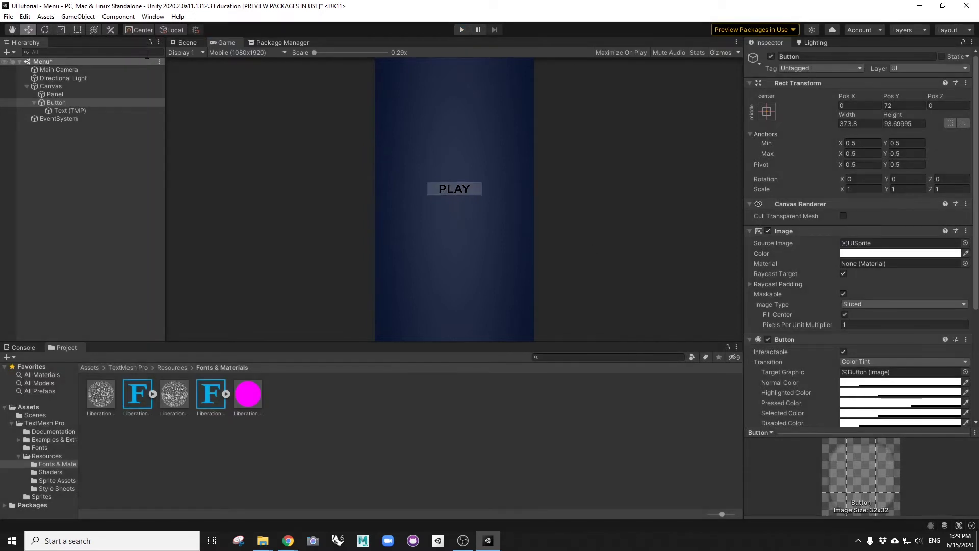
Duplicate the Button together with its text inside the Canvas.
left_click(181, 43)
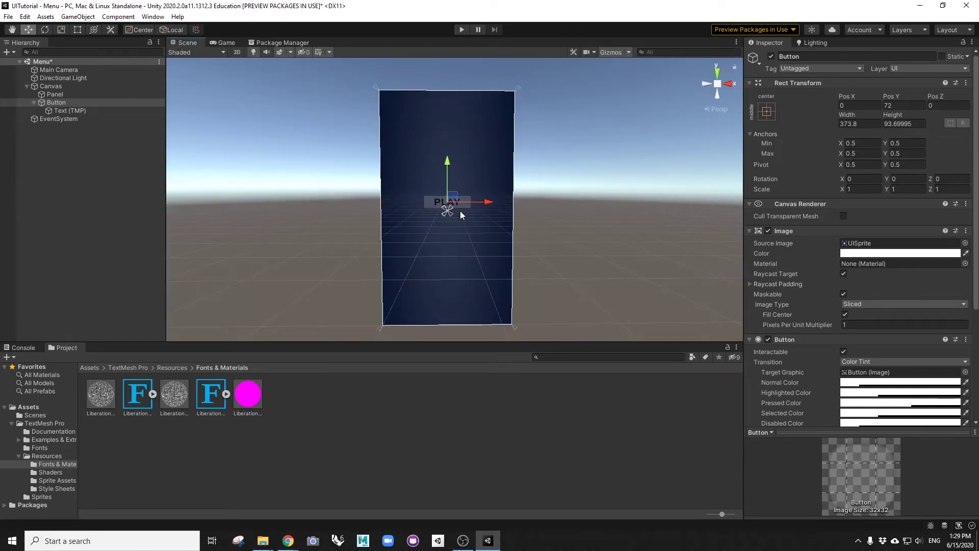
left_click(34, 103)
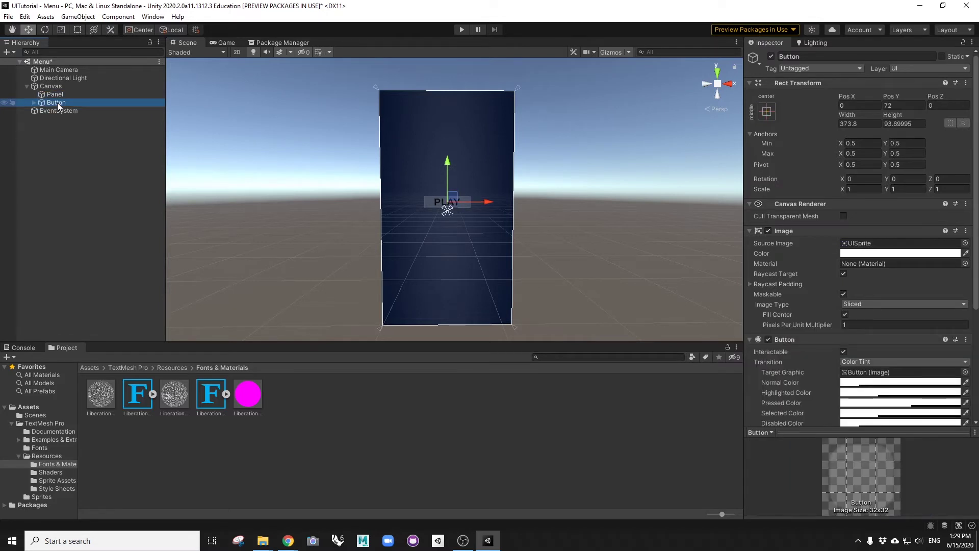
key("ctrl+d")
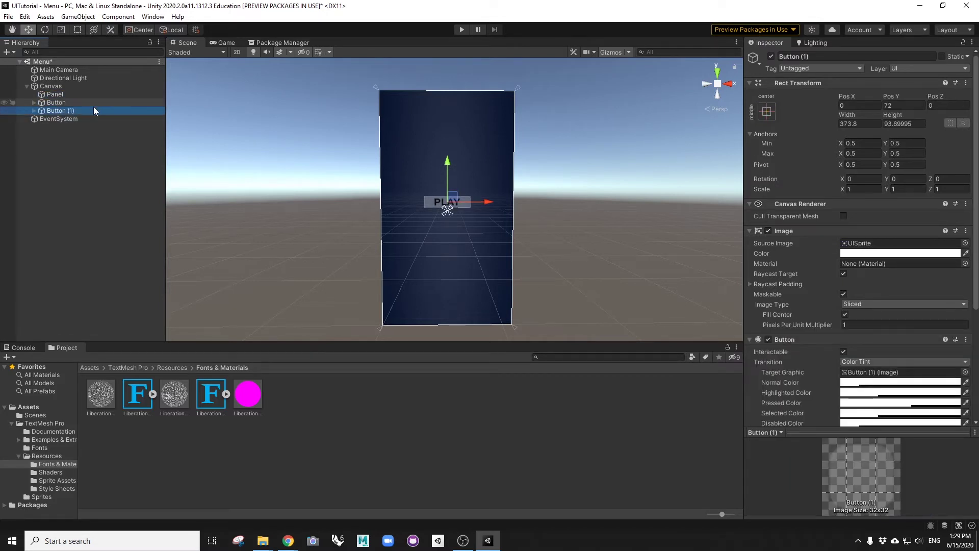
left_click(65, 111)
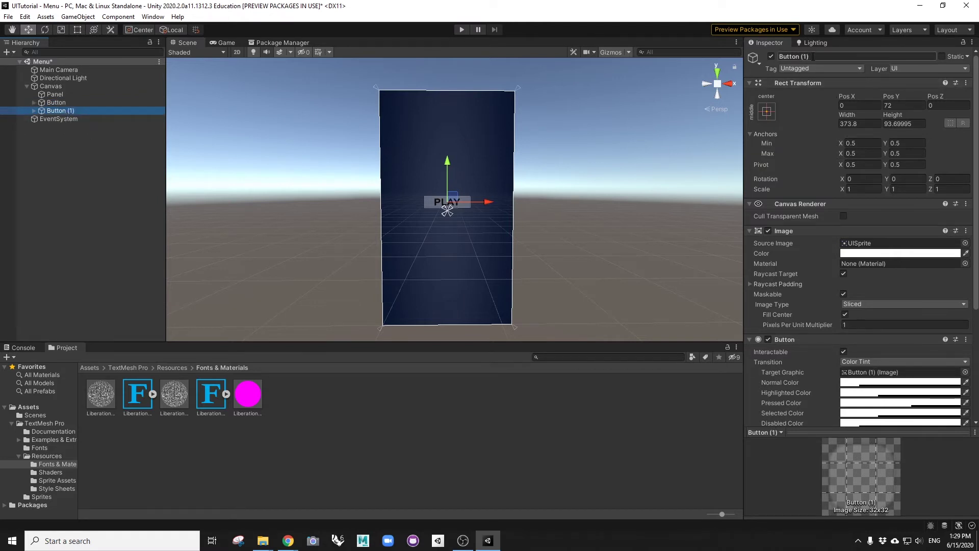
Rename the original Button object to PlayButton.
left_click(82, 103)
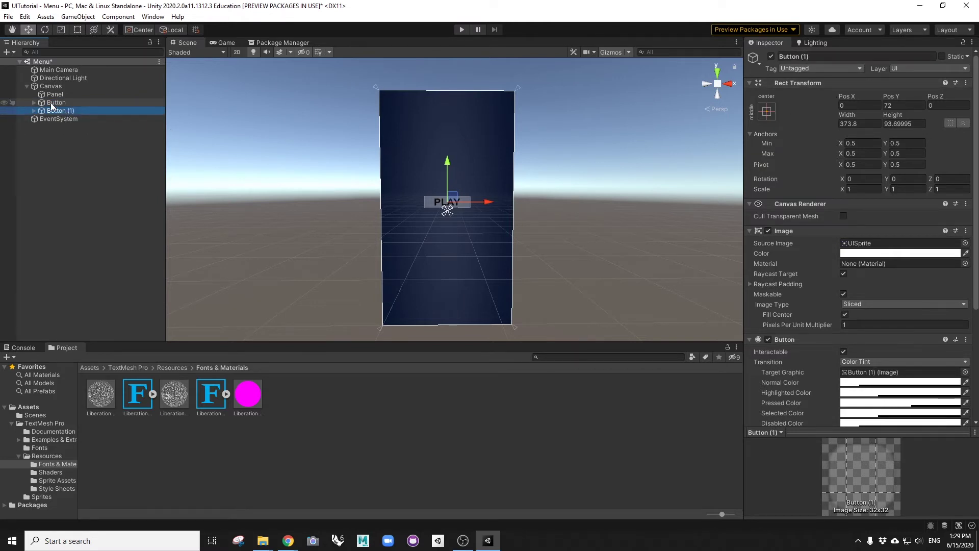
left_click(788, 56)
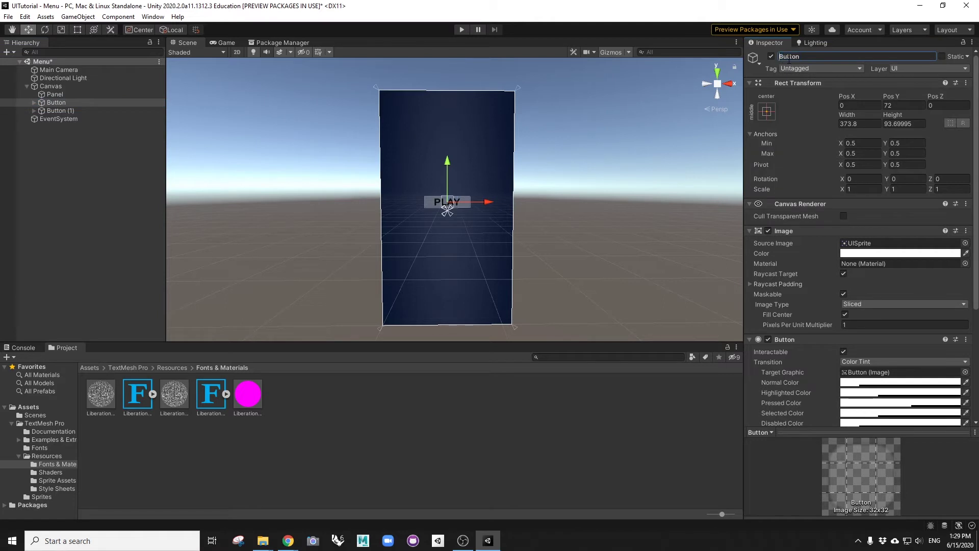
type("PLAY")
key("BackSpace")
key("BackSpace")
key("BackSpace")
type("lay")
key("Return")
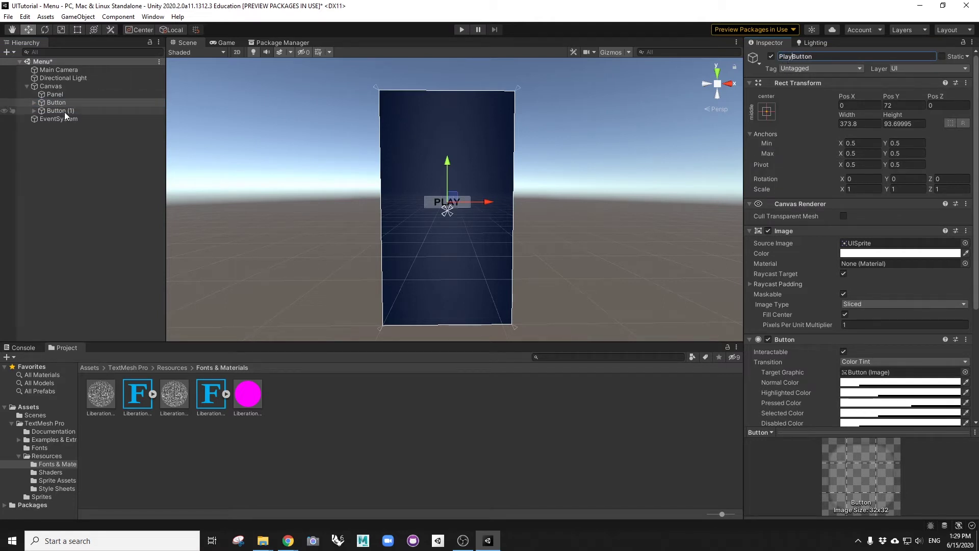
Rename the duplicated button to QuitButton.
left_click(60, 111)
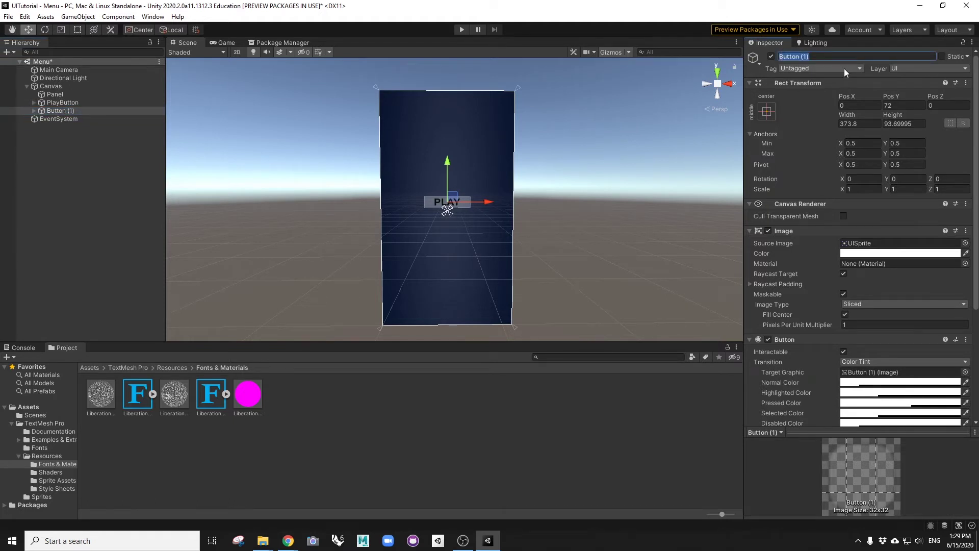
key("Home")
type("Quit")
Move the QuitButton straight down below the PlayButton, to a Pos Y of about -111.
left_click(33, 111)
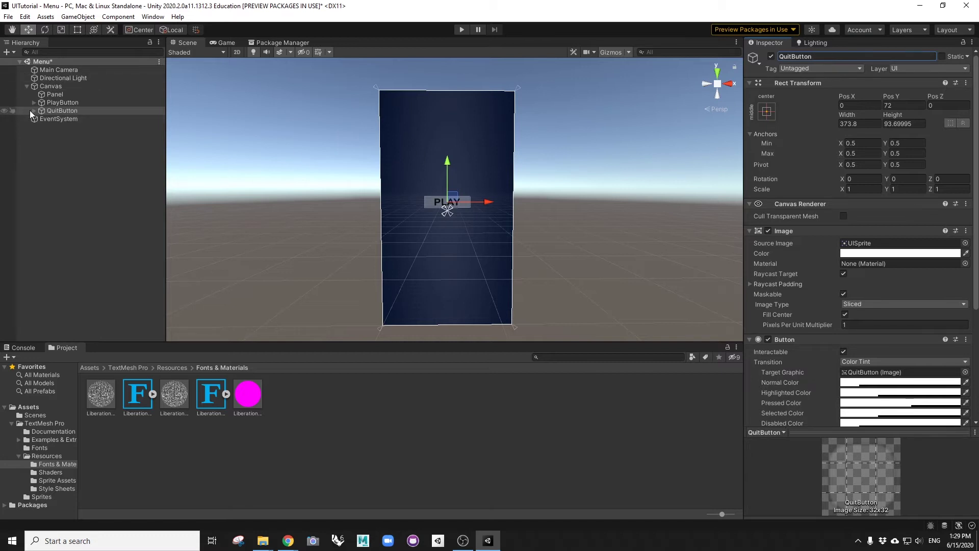
left_click(71, 120)
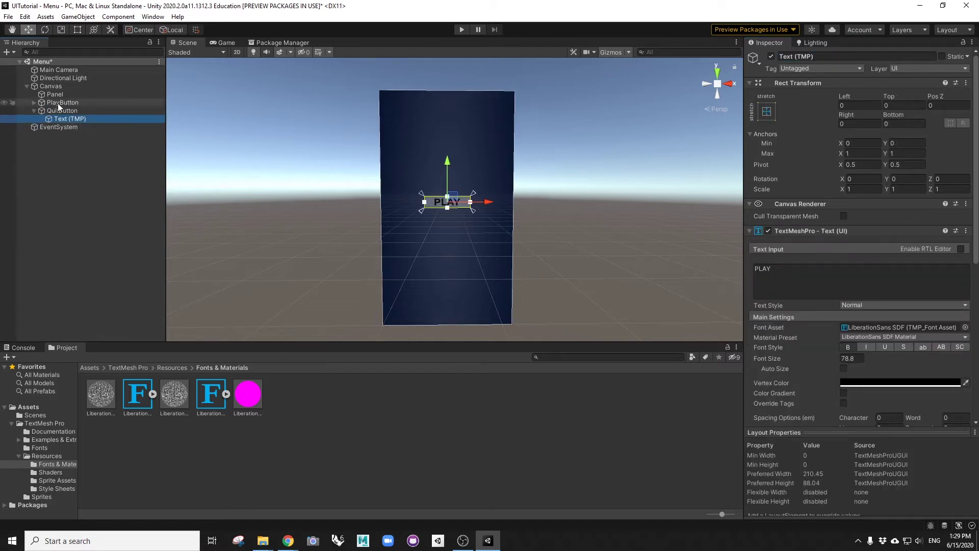
left_click(60, 111)
left_click_drag(448, 161, 451, 182)
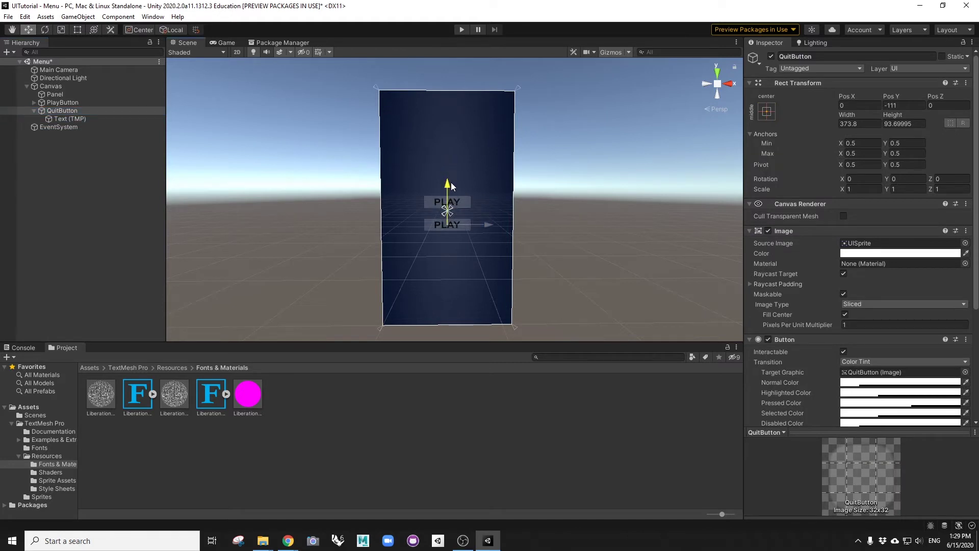
Change the QuitButton's label text to QUIT on a single line.
left_click(70, 118)
left_click(796, 280)
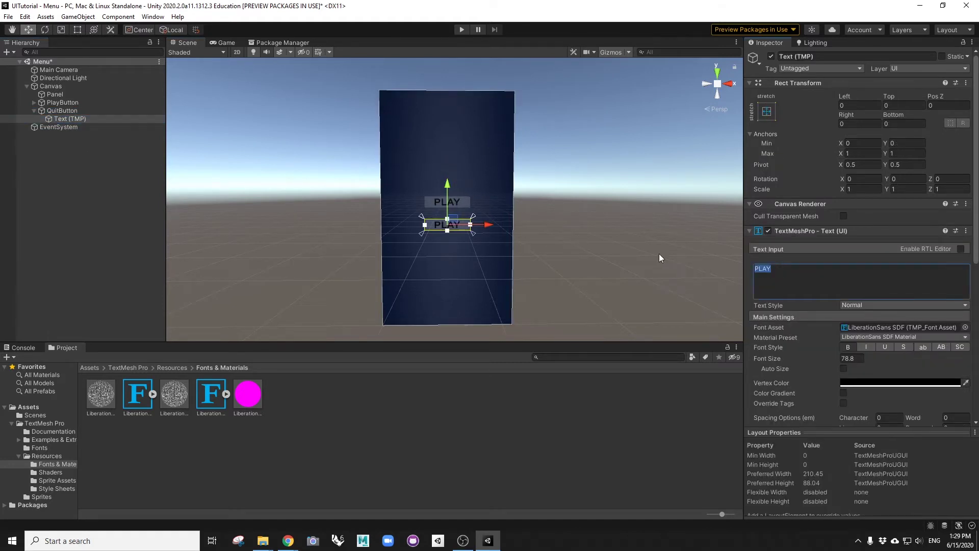
type("QUI")
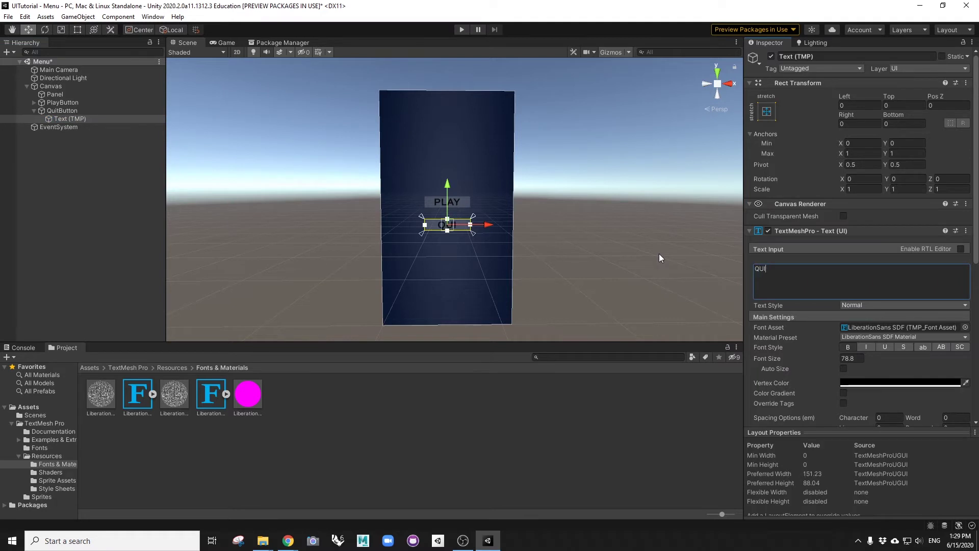
type("T")
key("Return")
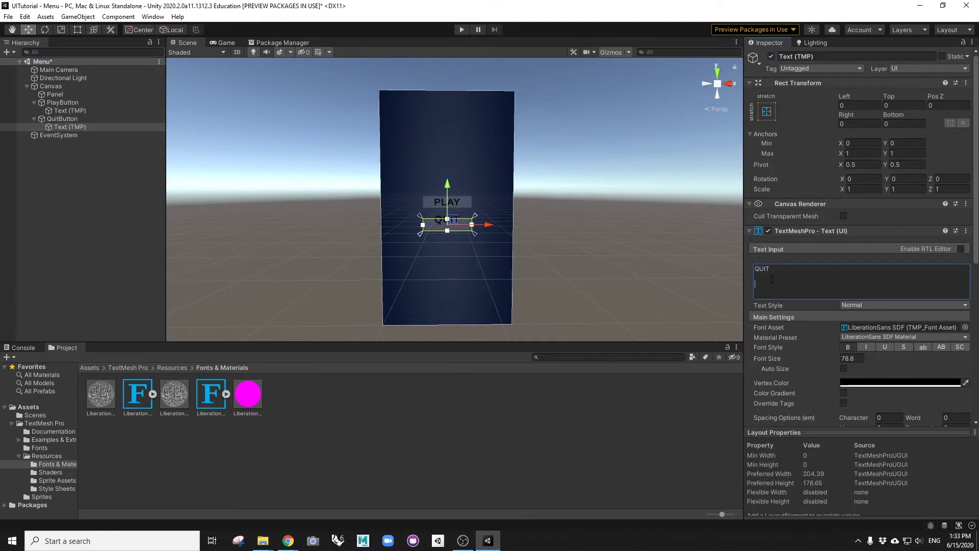
key("BackSpace")
left_click(607, 189)
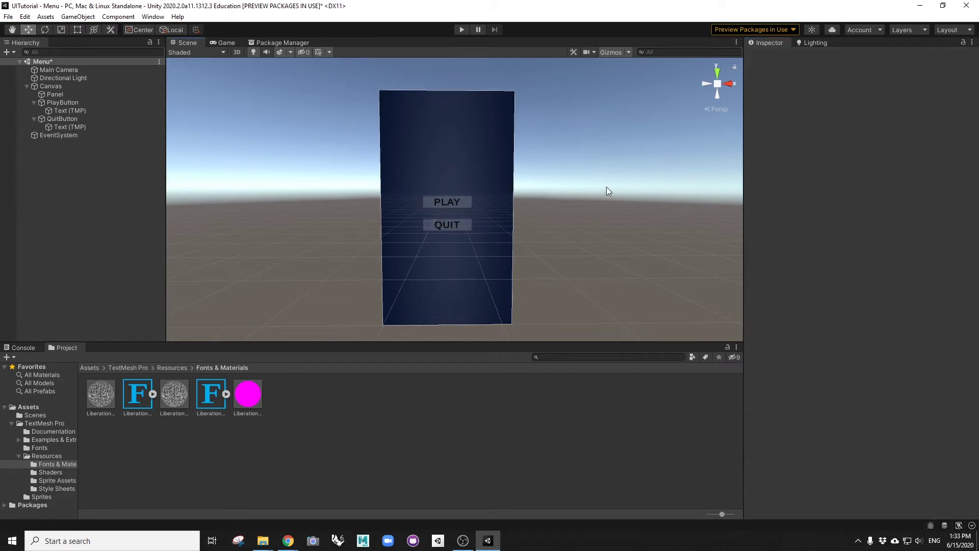
Inspect the QuitButton in the scene, run the menu to preview the PLAY and QUIT buttons, and stop it.
scroll(451, 216, "up", 1)
mouse_move(452, 215)
left_mouse_down("alt")
mouse_move(368, 206)
mouse_move(444, 219)
mouse_move(437, 225)
left_mouse_up("alt")
left_click(437, 225)
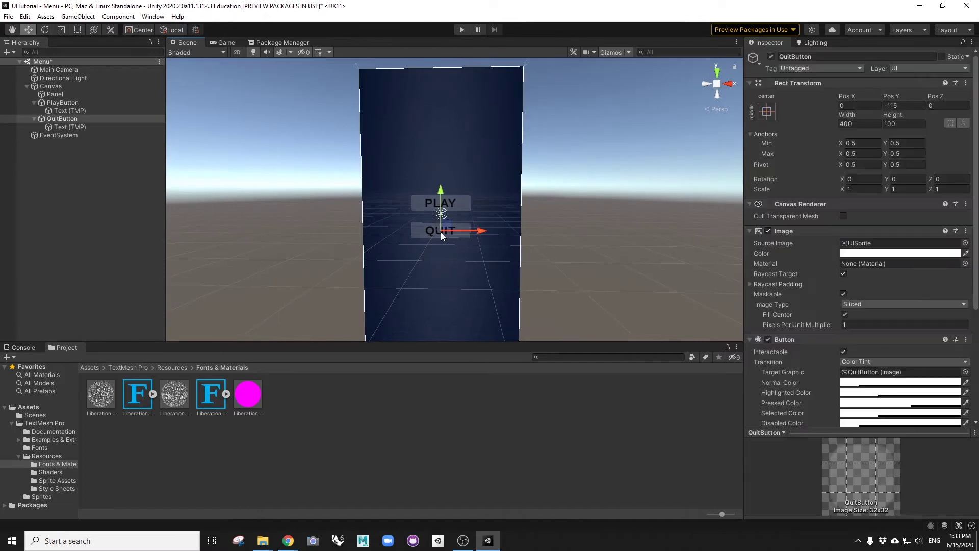
left_click(467, 30)
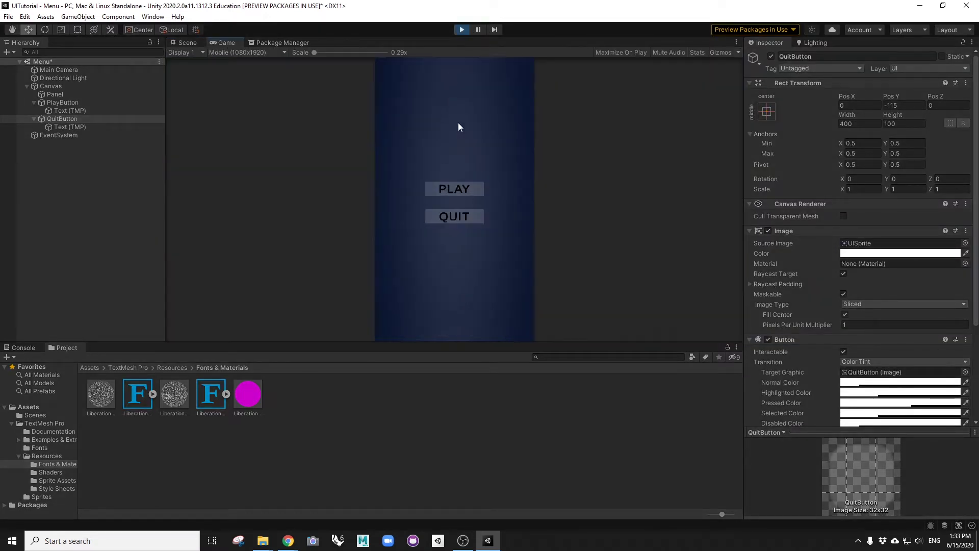
left_click(461, 29)
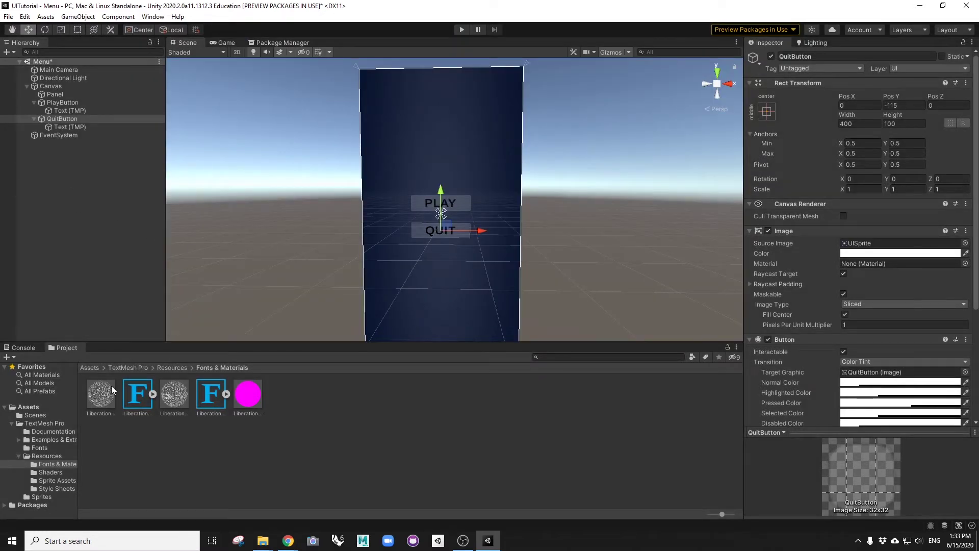
Open the Game scene from the Assets' Scenes folder, saving the changes made to the Menu scene.
left_click(95, 367)
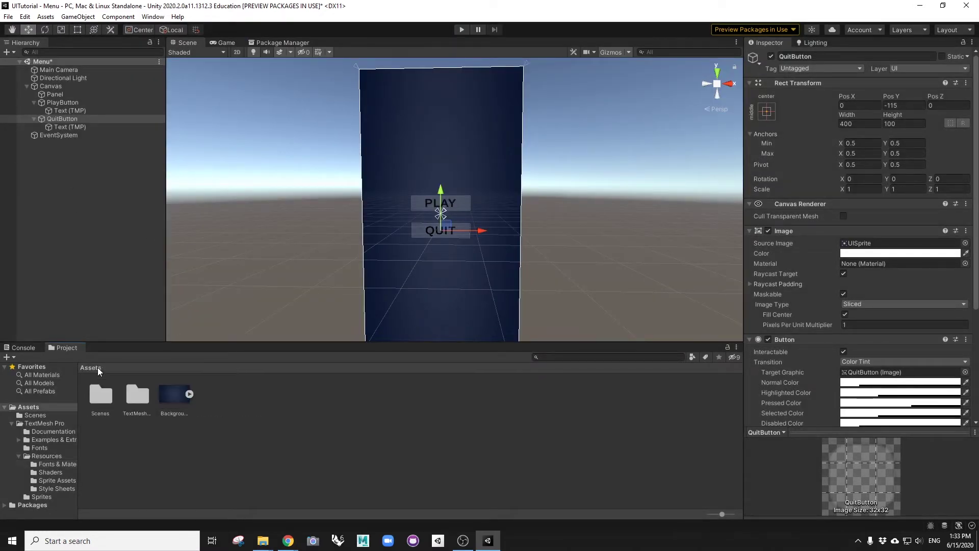
double_click(105, 400)
double_click(102, 395)
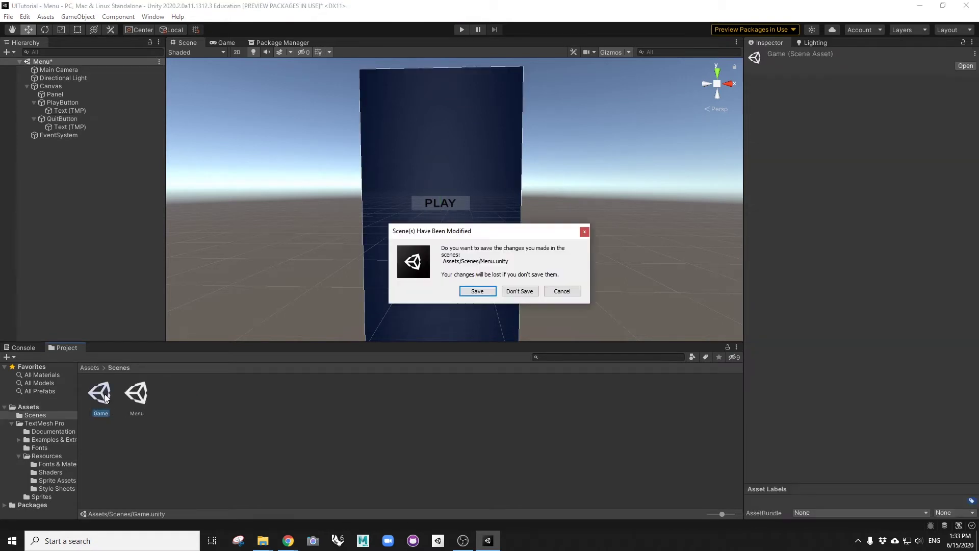
left_click(477, 291)
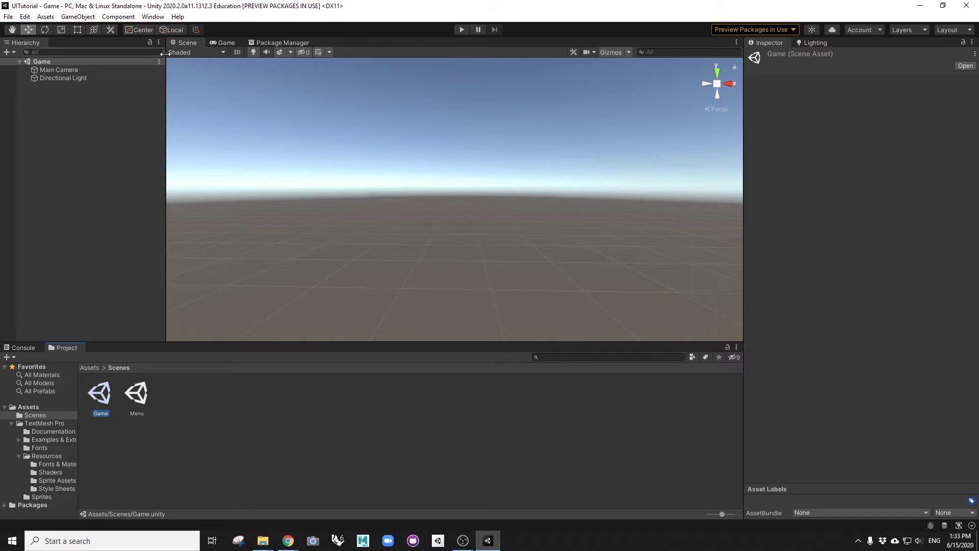
Check the Game view's resolution presets for the Game scene.
left_click(227, 42)
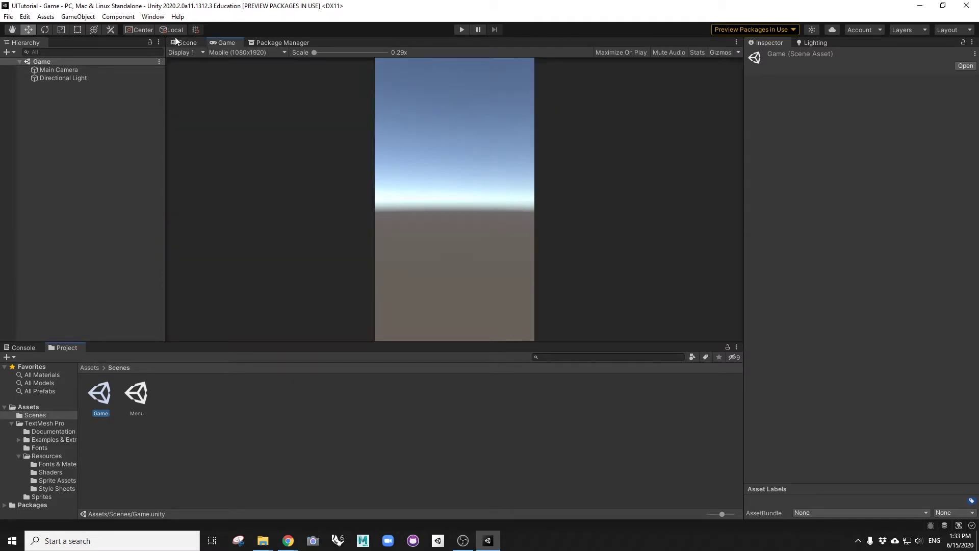
left_click(227, 53)
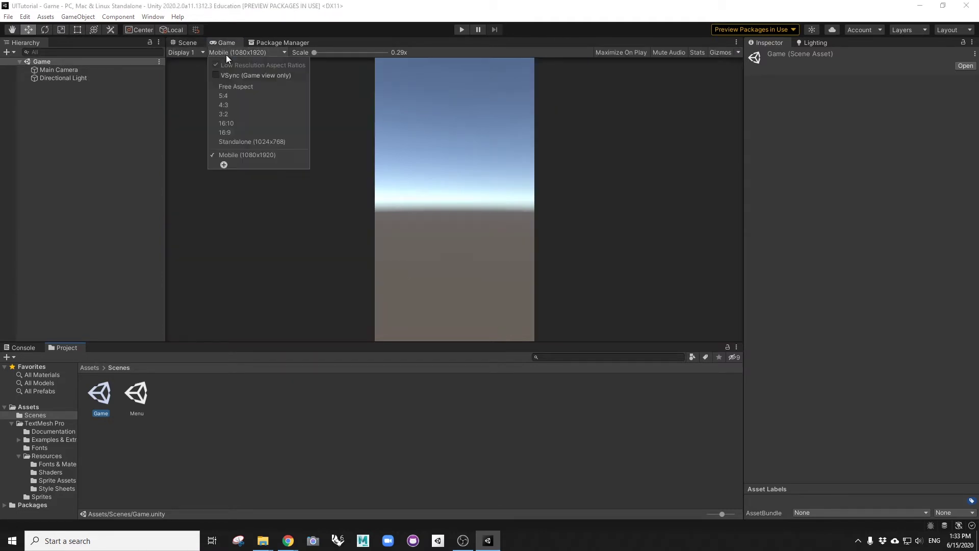
left_click(184, 43)
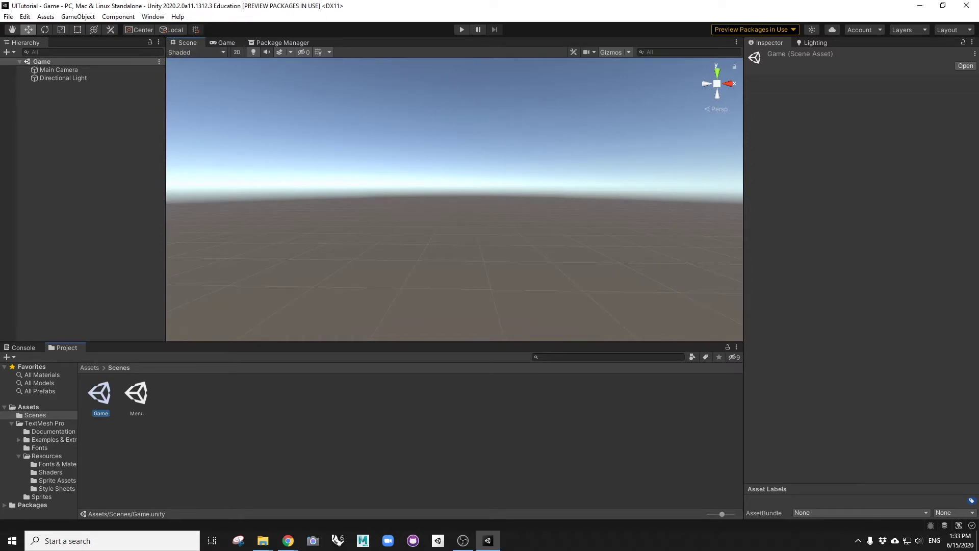
Import HouseM.obj and HouseM.mtl from the Utils folder in File Explorer into the project's Assets folder.
left_click_drag(978, 176, 668, 195)
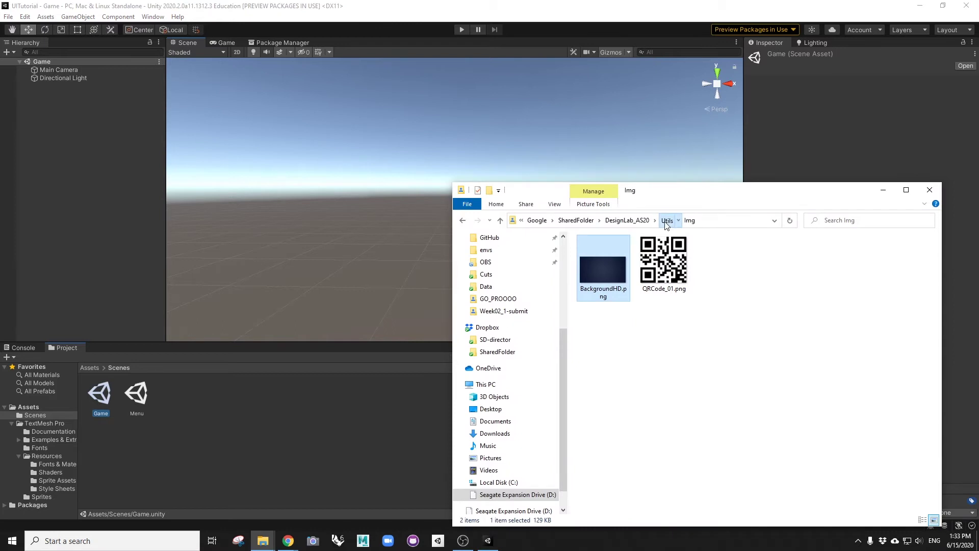
left_click(666, 221)
left_click(606, 306)
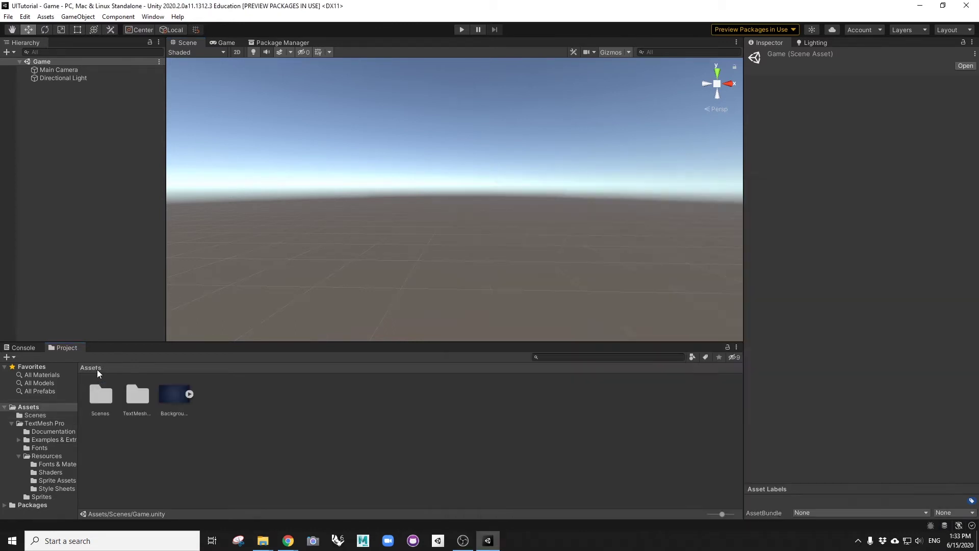
left_click(97, 368)
left_click(263, 541)
left_click(312, 498)
left_click_drag(606, 317, 282, 395)
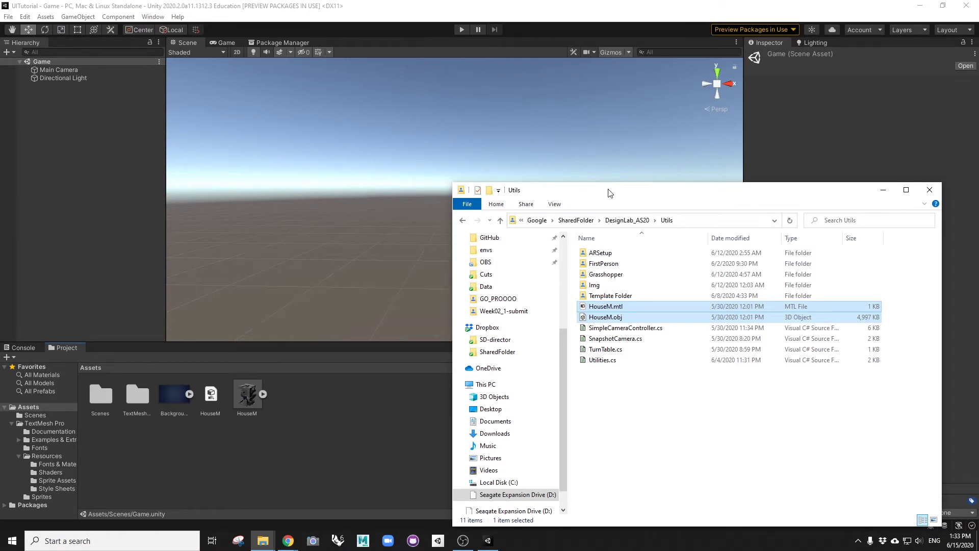
left_click(883, 190)
left_click(245, 412)
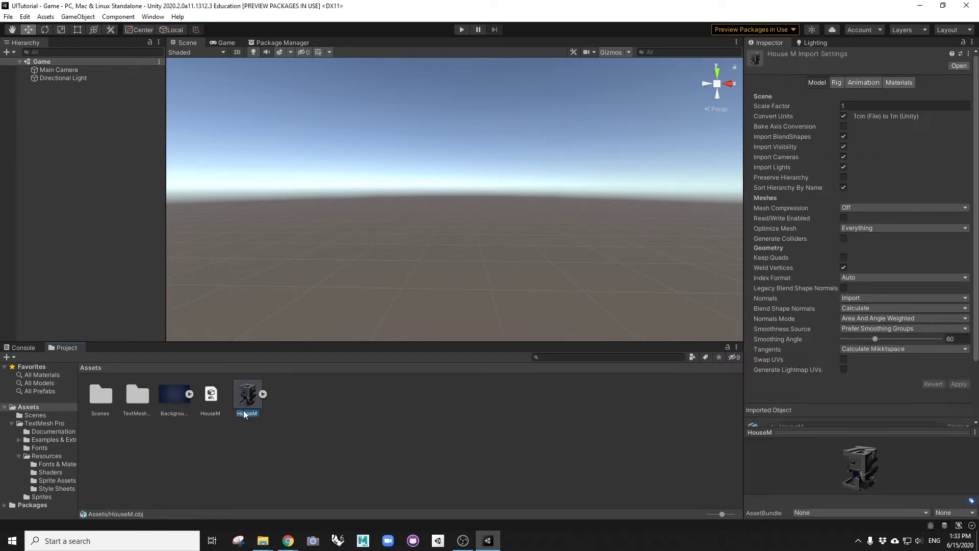
left_click(214, 397)
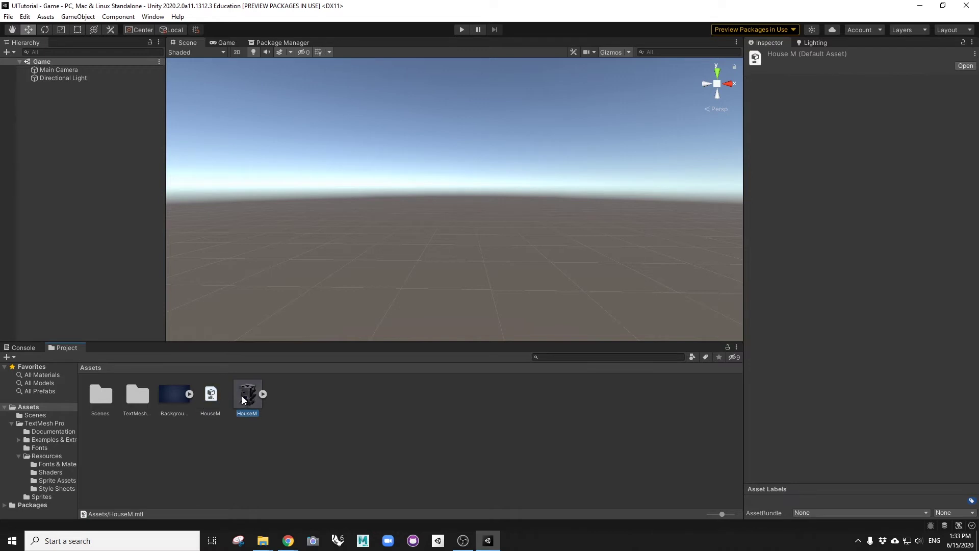
Place the HouseM model in the Game scene and reset its position to 0, 0, 0.
left_click_drag(242, 396, 444, 244)
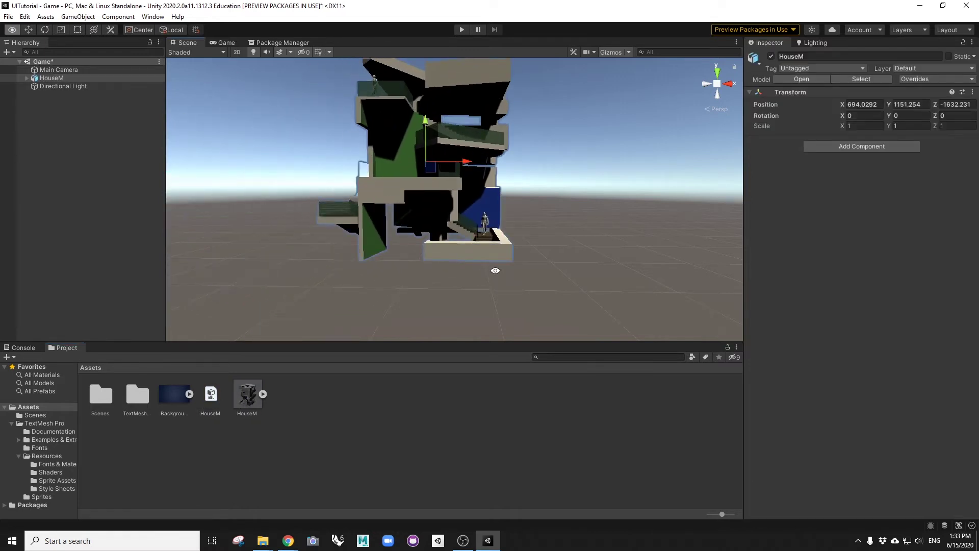
right_click_drag(495, 270, 515, 239)
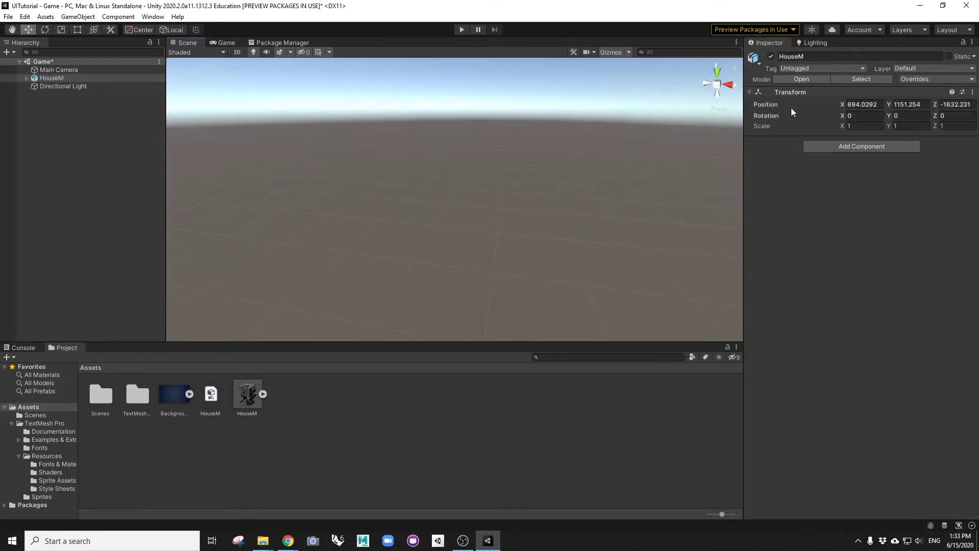
right_click(798, 92)
left_click(822, 97)
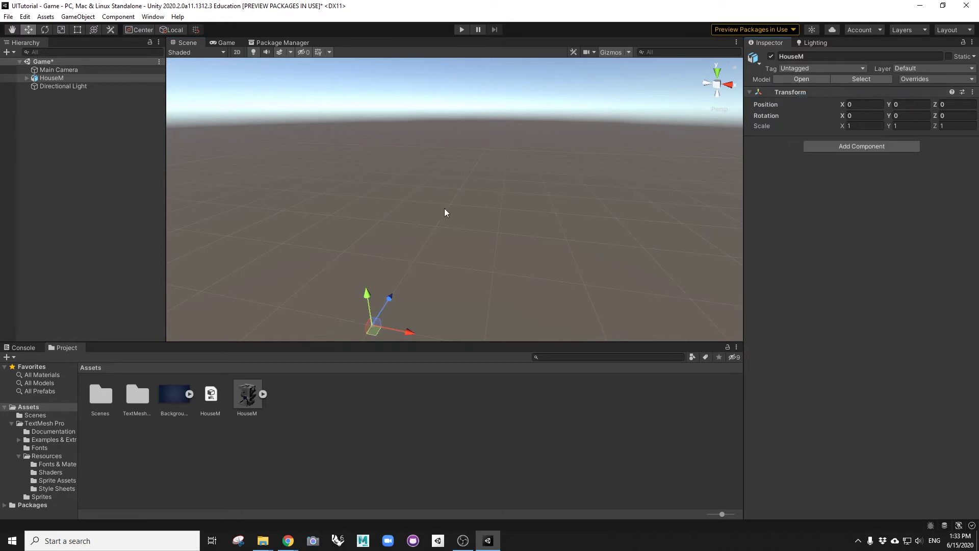
key("f")
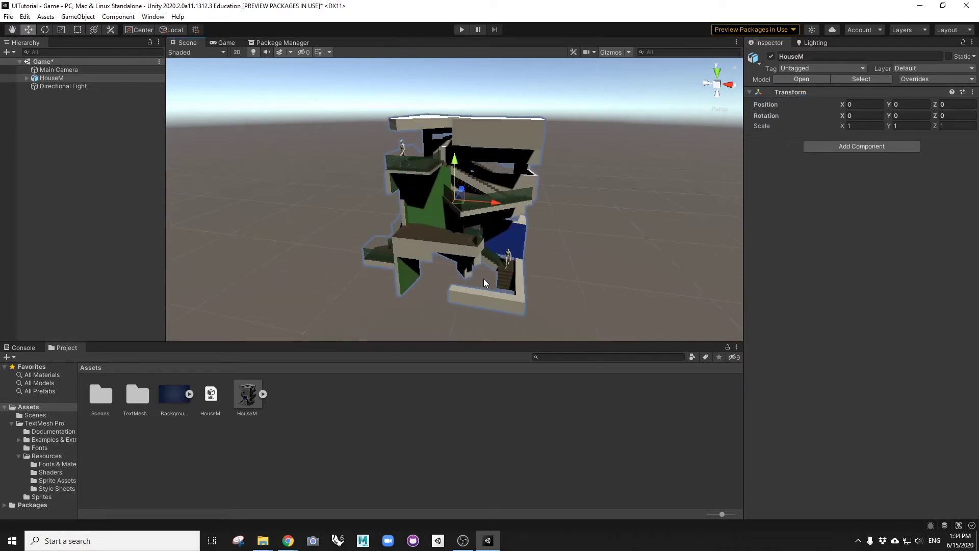
left_click_drag(479, 281, 412, 197, "alt")
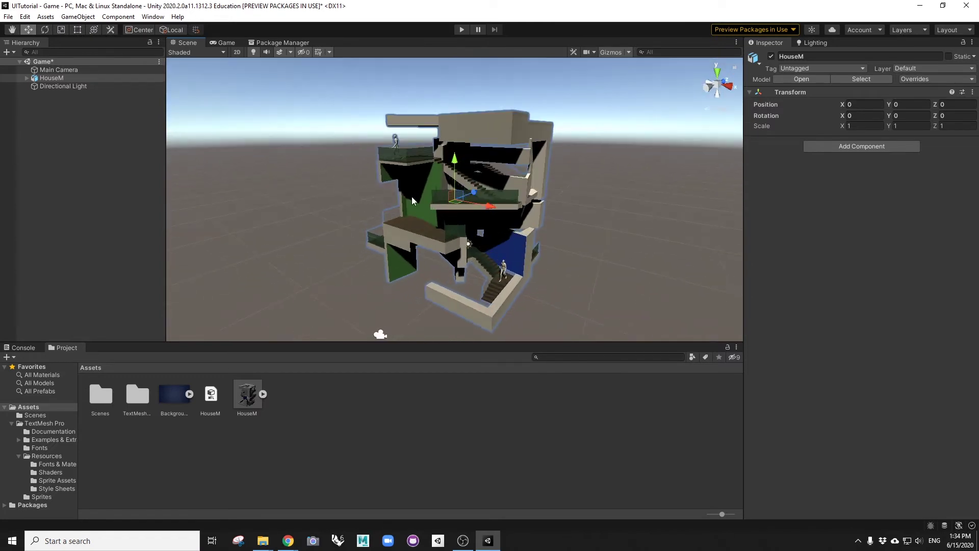
middle_click_drag(442, 257, 464, 212)
left_click_drag(463, 212, 536, 251, "alt")
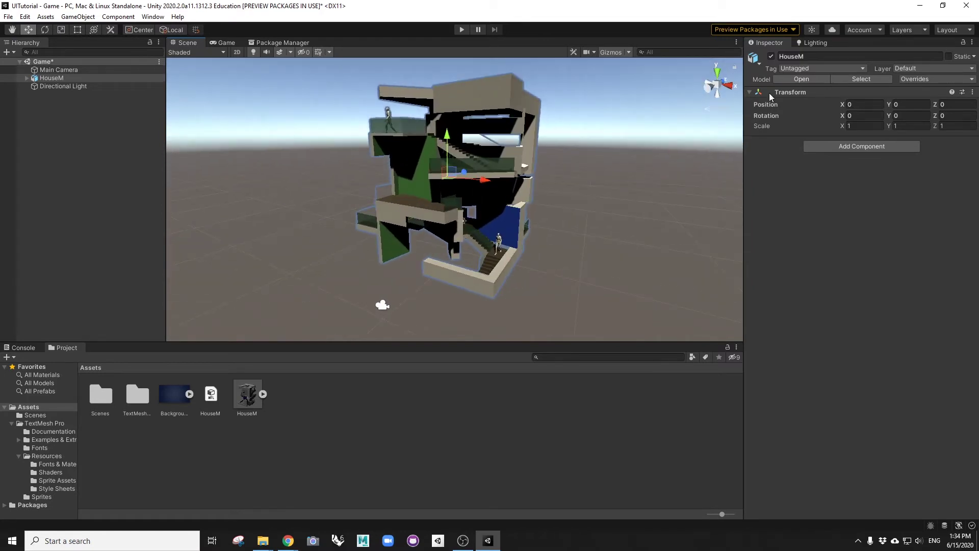
Create new lighting settings for the scene with Baked Global Illumination off and Realtime Global Illumination on.
left_click(816, 43)
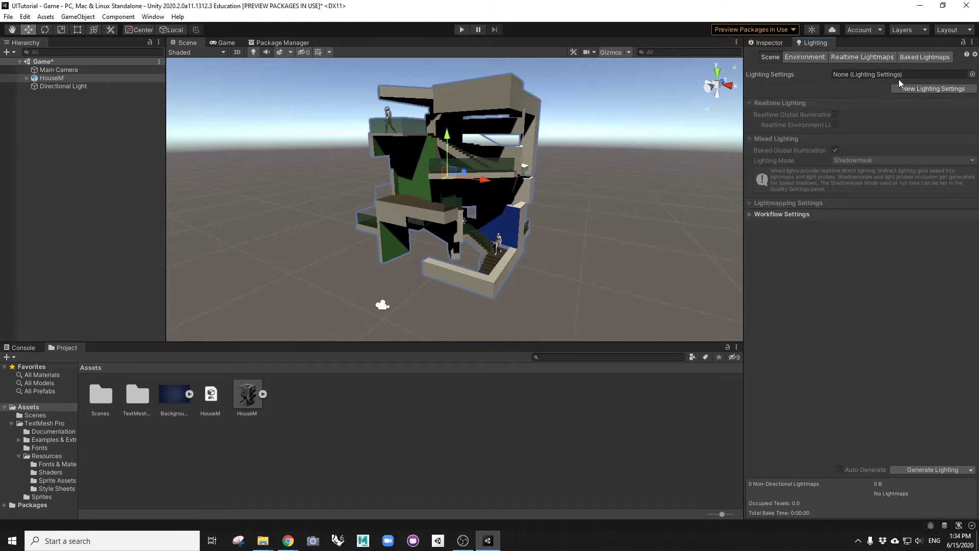
left_click(909, 88)
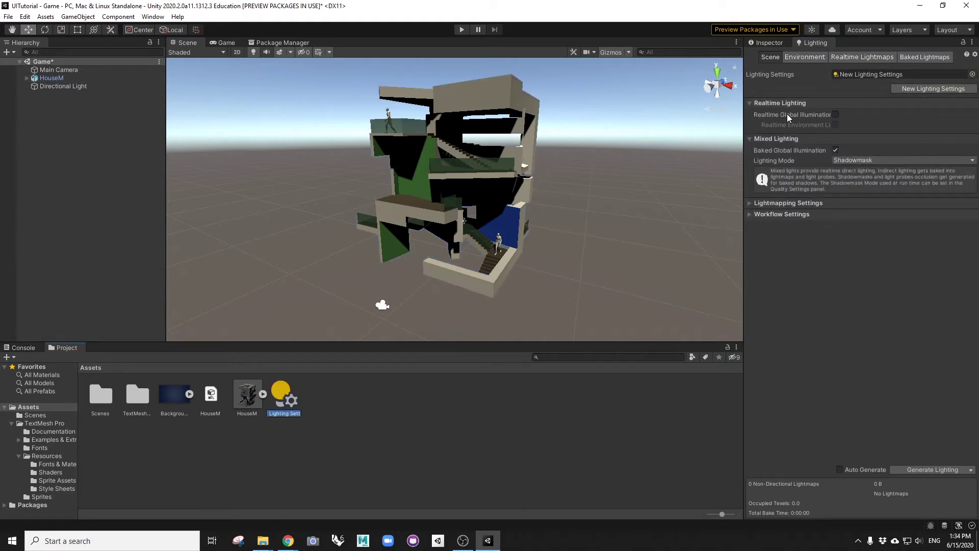
left_click(836, 149)
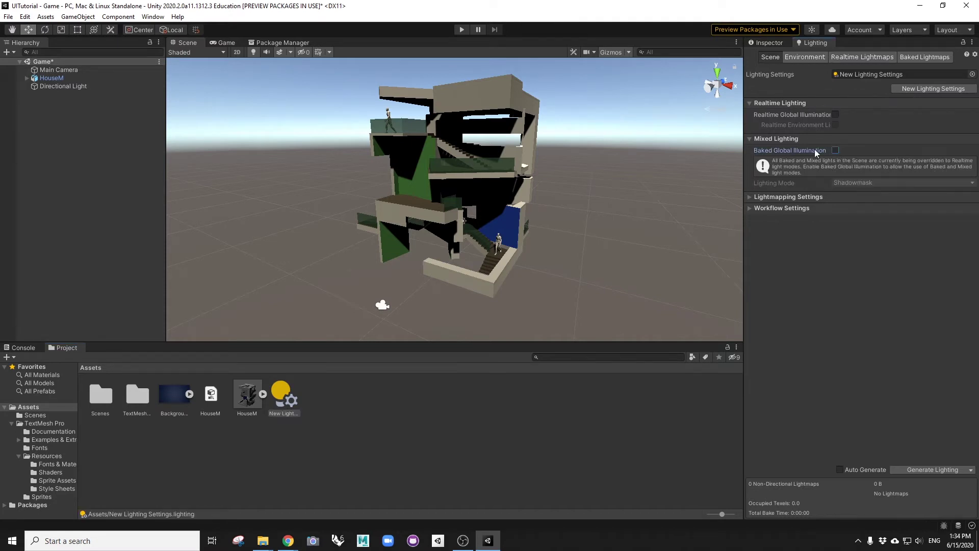
left_click(836, 115)
Clear the baked lighting data and generate the Game scene's lighting.
left_click(970, 470)
left_click(921, 493)
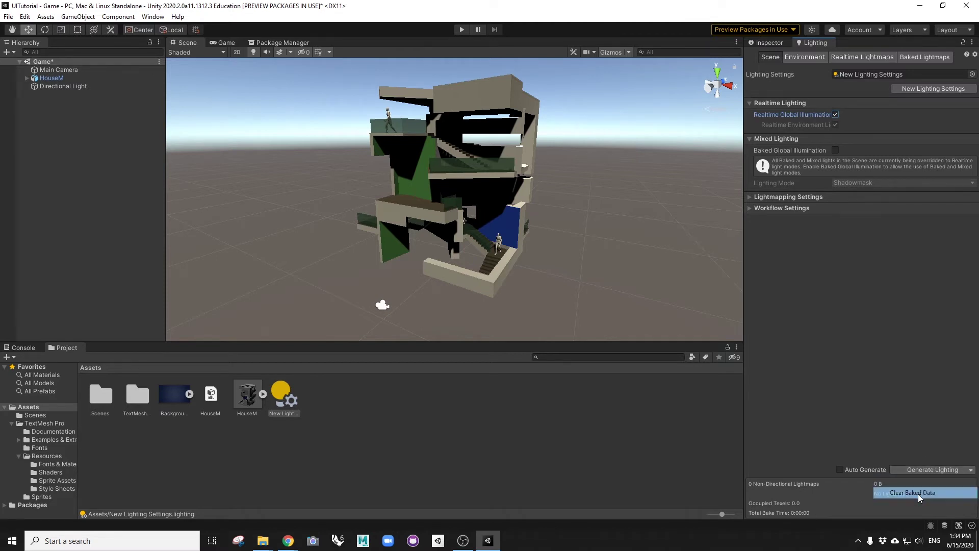
left_click(934, 470)
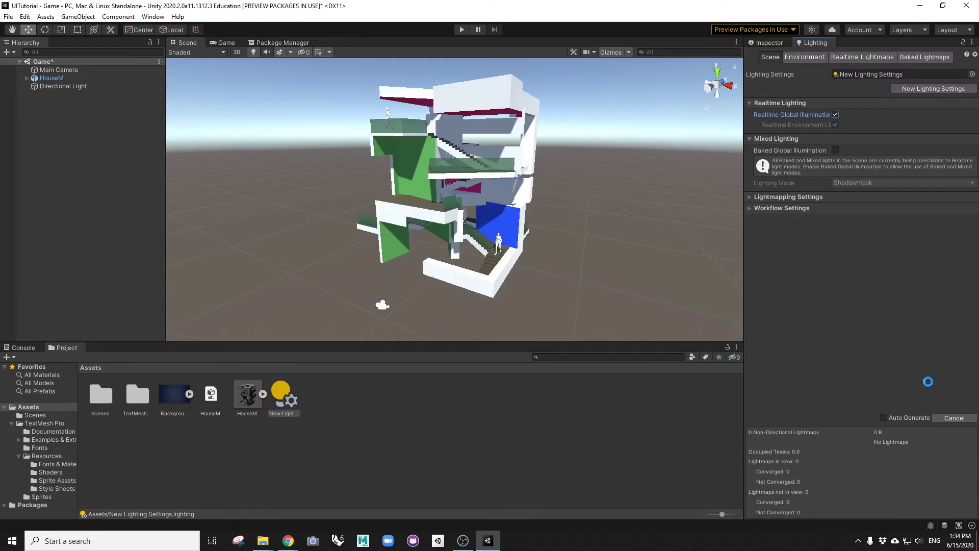
Examine the whole house in the Scene view and compare it with the framing in the Game view.
left_click_drag(540, 230, 436, 245, "alt")
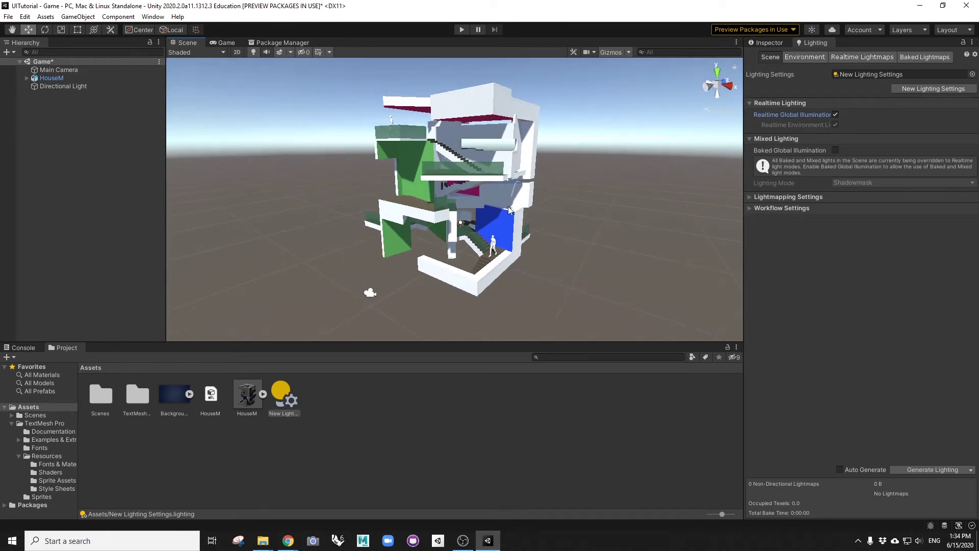
scroll(489, 221, "down", 3)
scroll(489, 221, "down", 3)
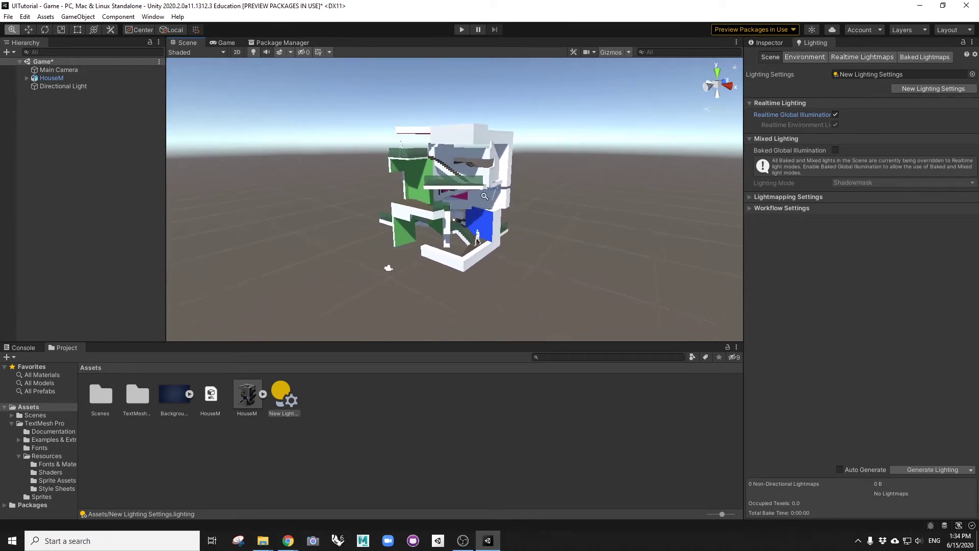
left_click(223, 44)
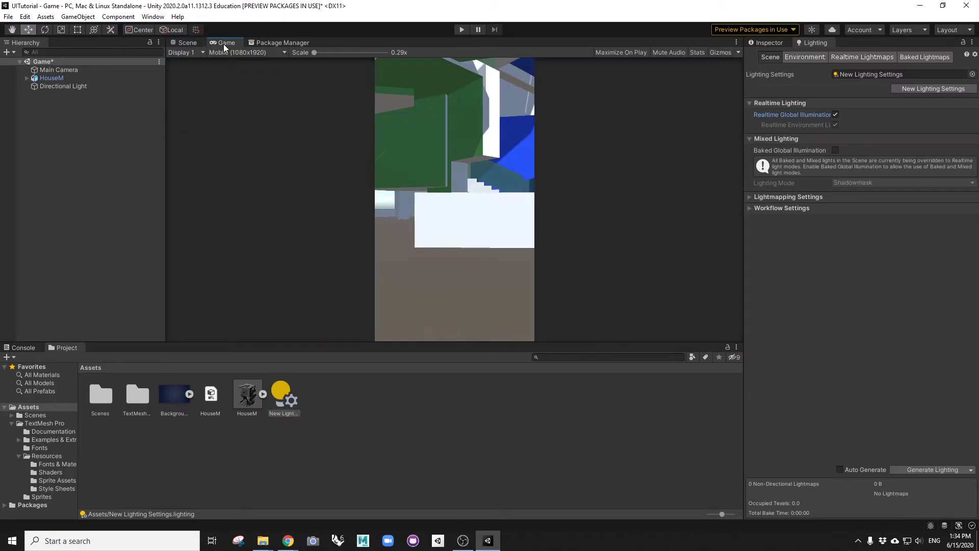
left_click(184, 44)
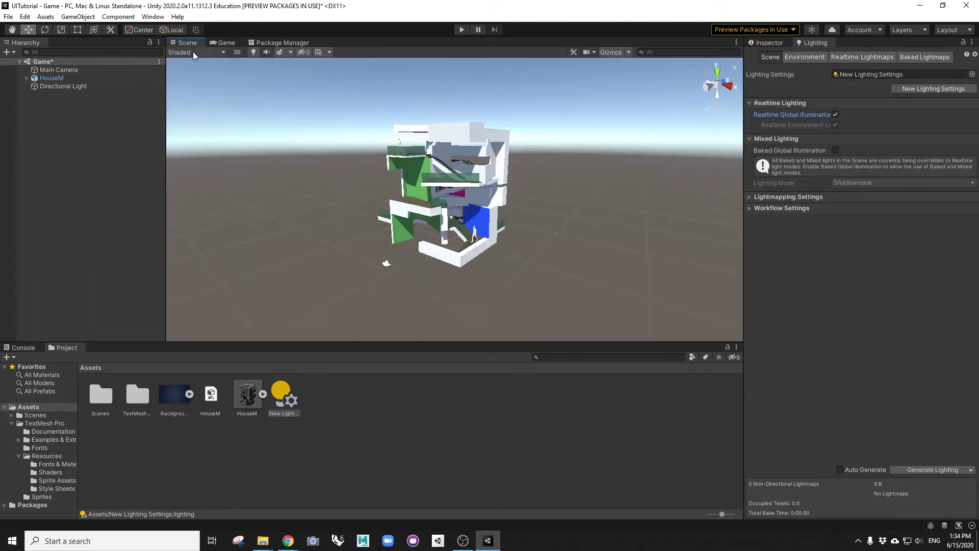
scroll(482, 221, "down", 3)
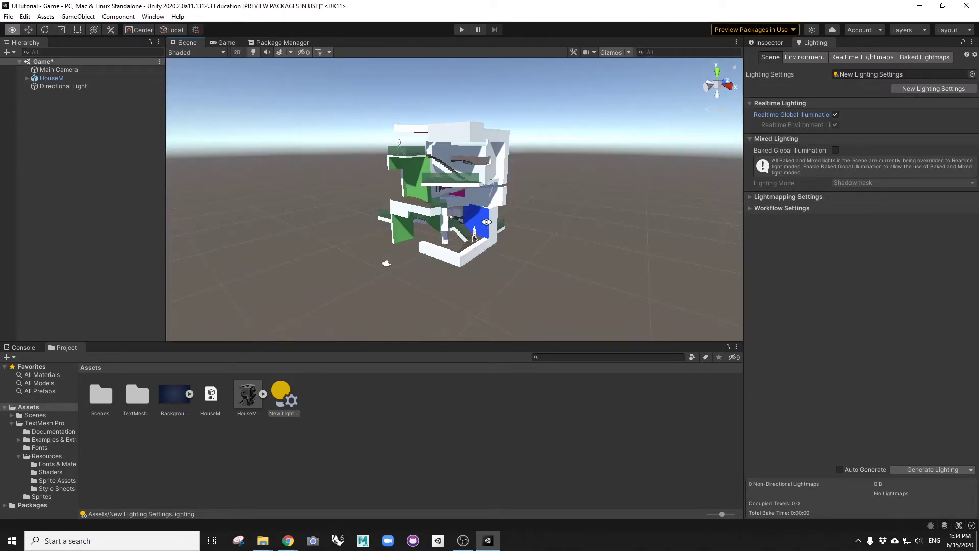
right_click_drag(482, 209, 487, 209, "alt")
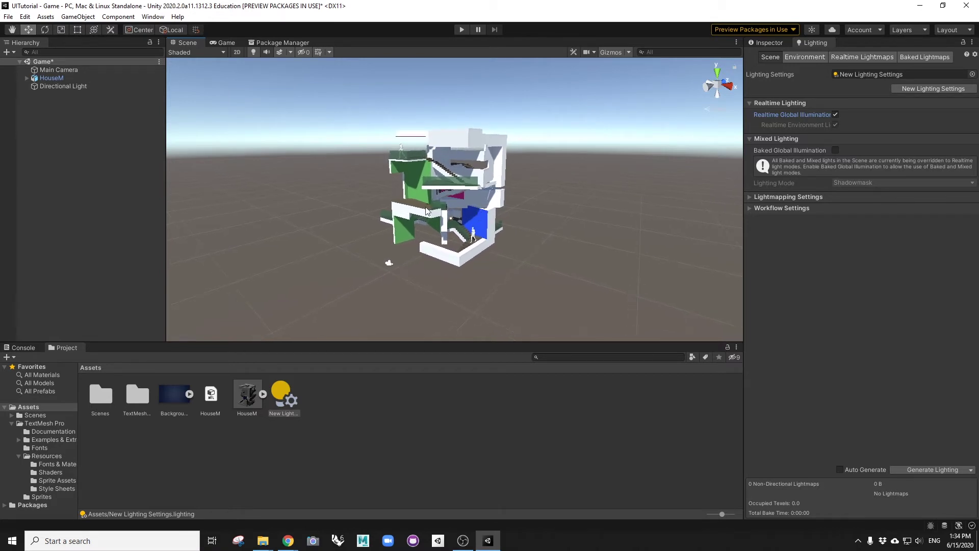
Align the Main Camera with the current Scene view using Align With View and check the framing in the Game view.
left_click(389, 263)
left_click(72, 71)
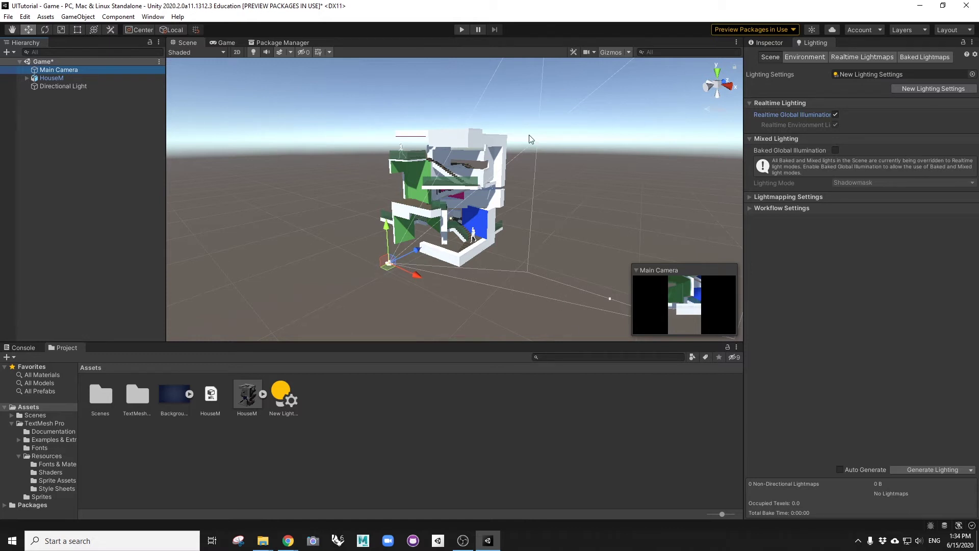
left_click(43, 18)
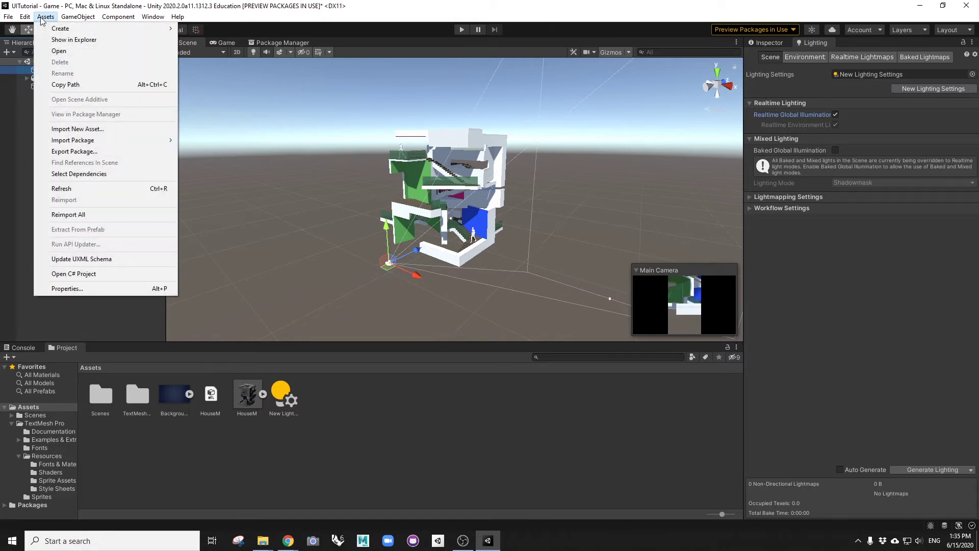
mouse_move(19, 20)
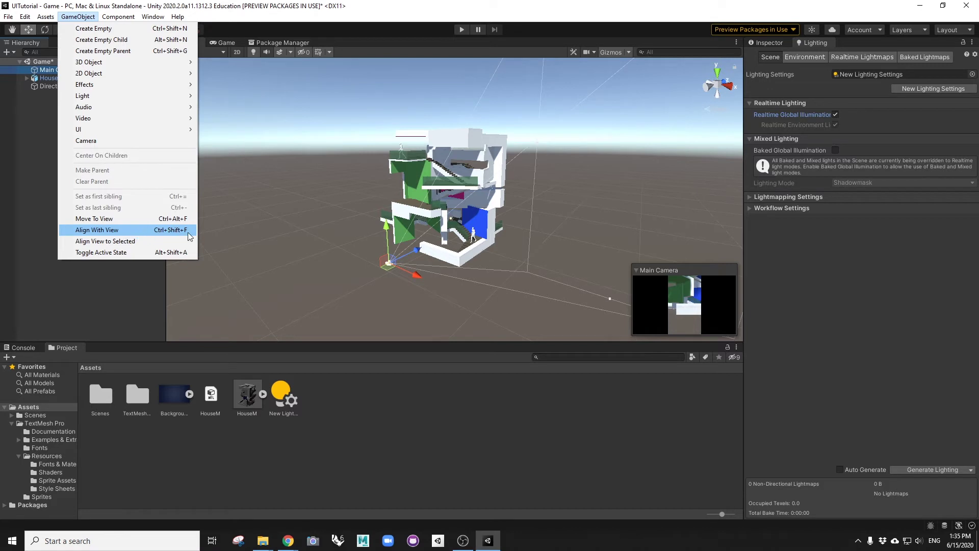
left_click(400, 11)
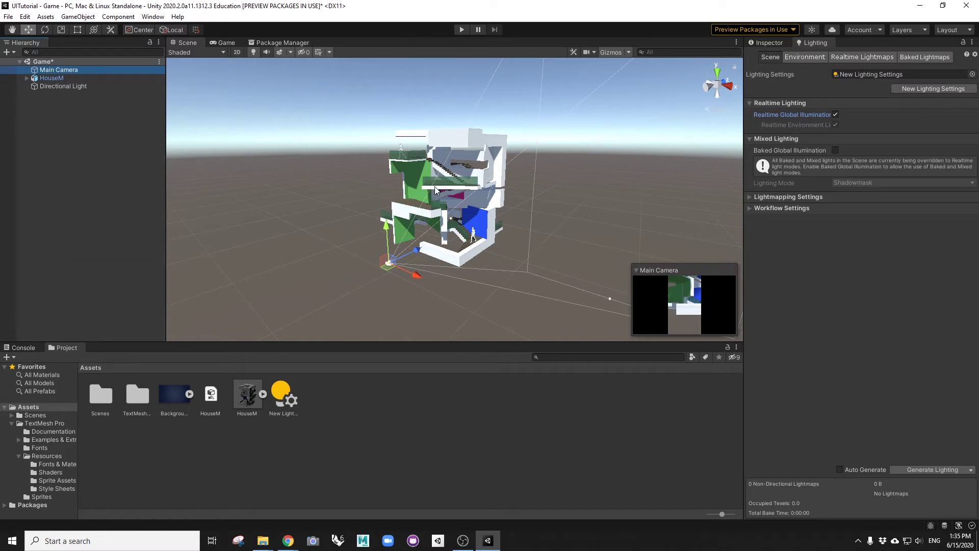
key("ctrl+shift+f")
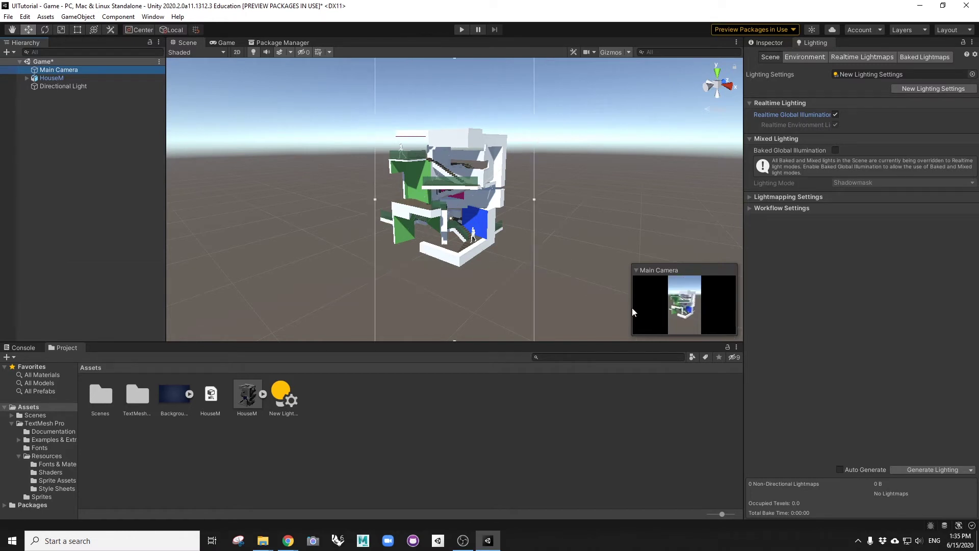
left_click(226, 42)
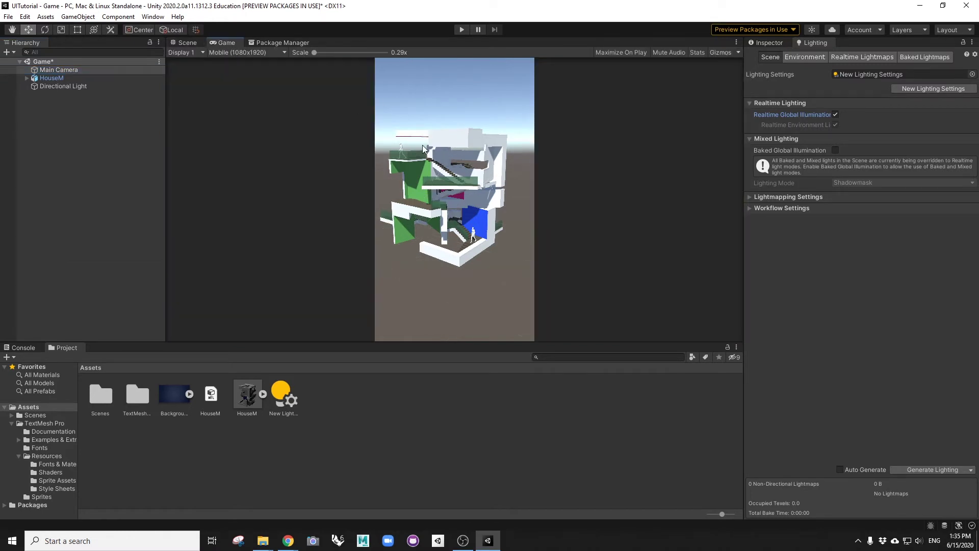
Realign the Main Camera to a Scene view farther from the house and check the framing in the Game view.
left_click(185, 43)
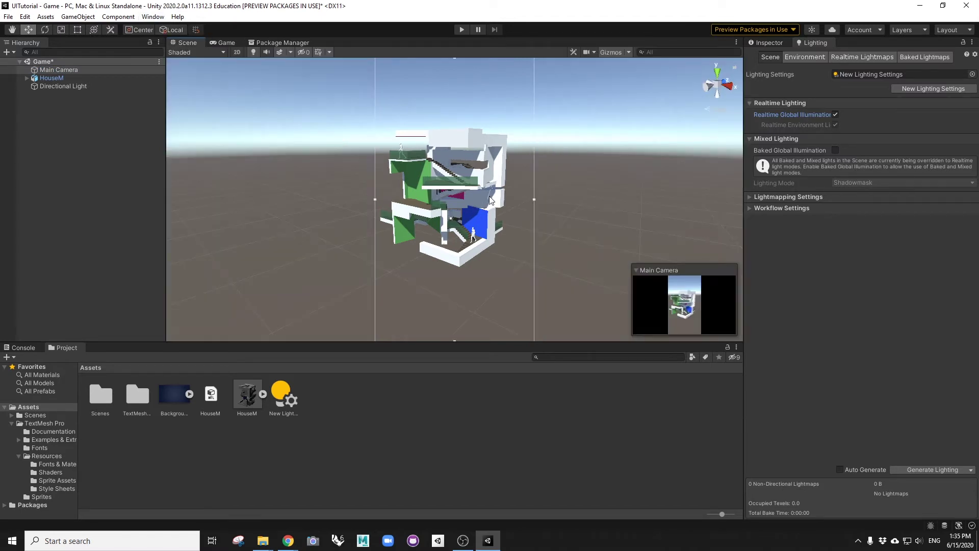
middle_click_drag(487, 182, 490, 166, "alt")
left_click_drag(489, 166, 487, 166, "alt")
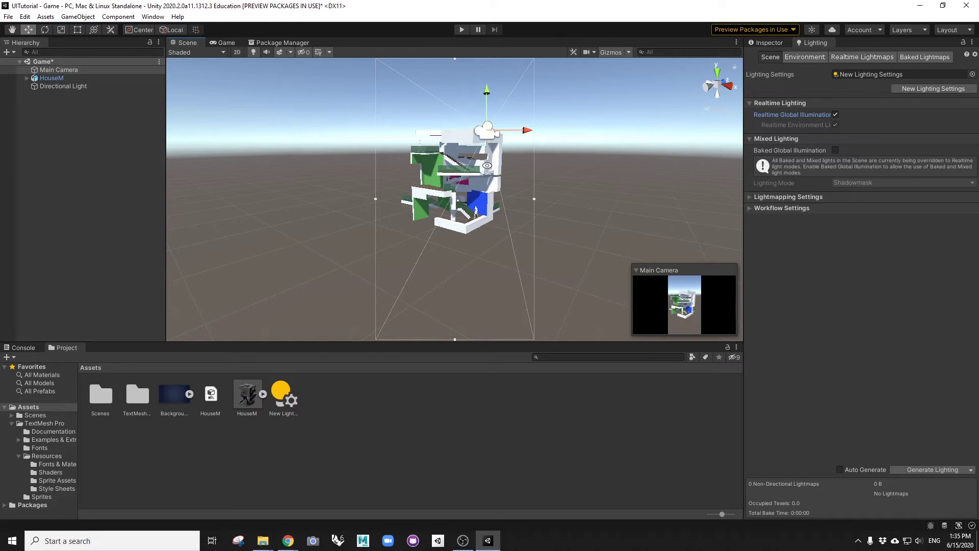
key("ctrl+shift+f")
left_click(223, 42)
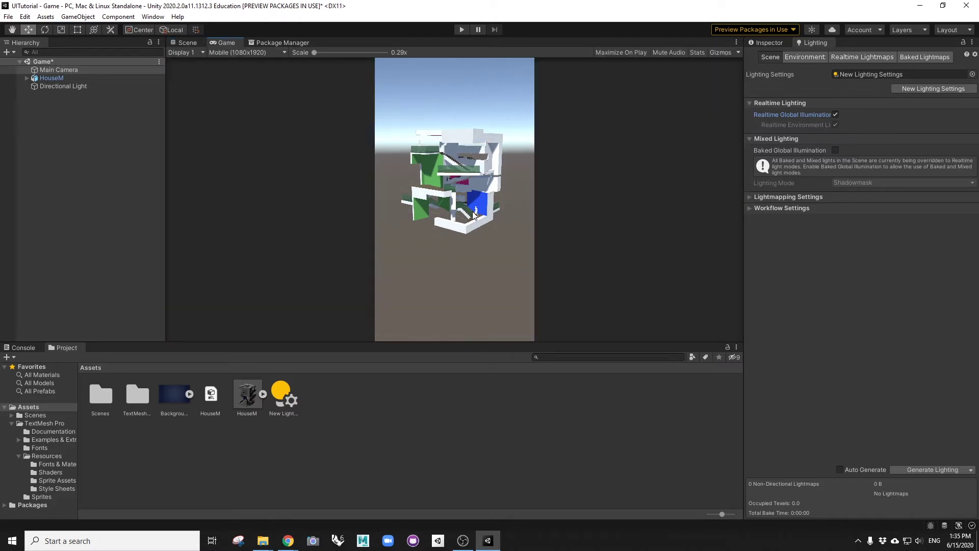
left_click(186, 42)
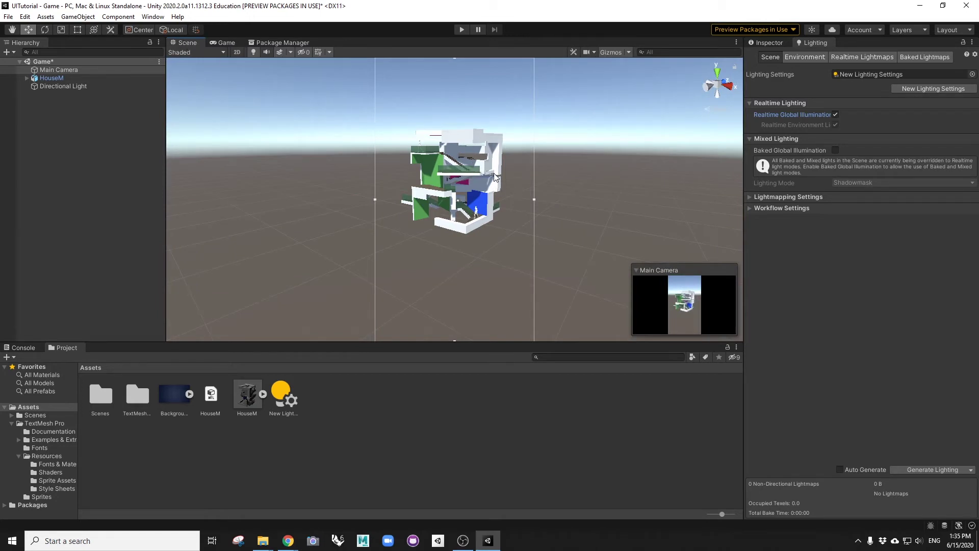
Create an empty game object in the Game scene and rename it Player.
left_click_drag(505, 188, 505, 173, "alt")
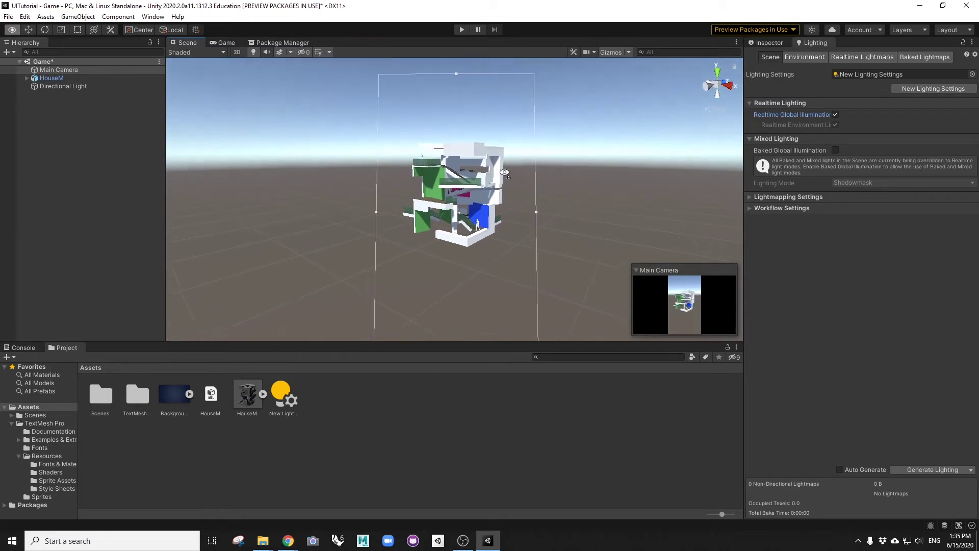
left_click_drag(513, 207, 499, 198, "alt")
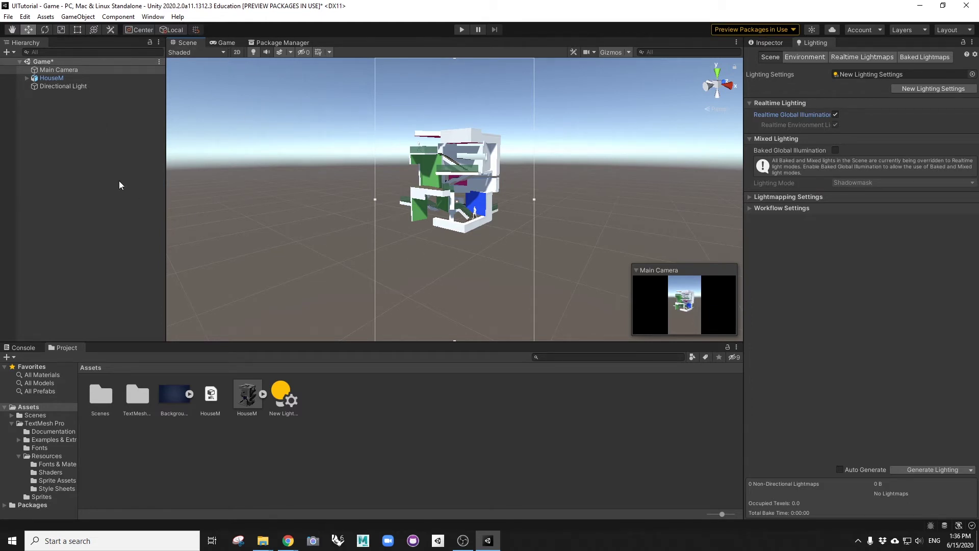
right_click(63, 155)
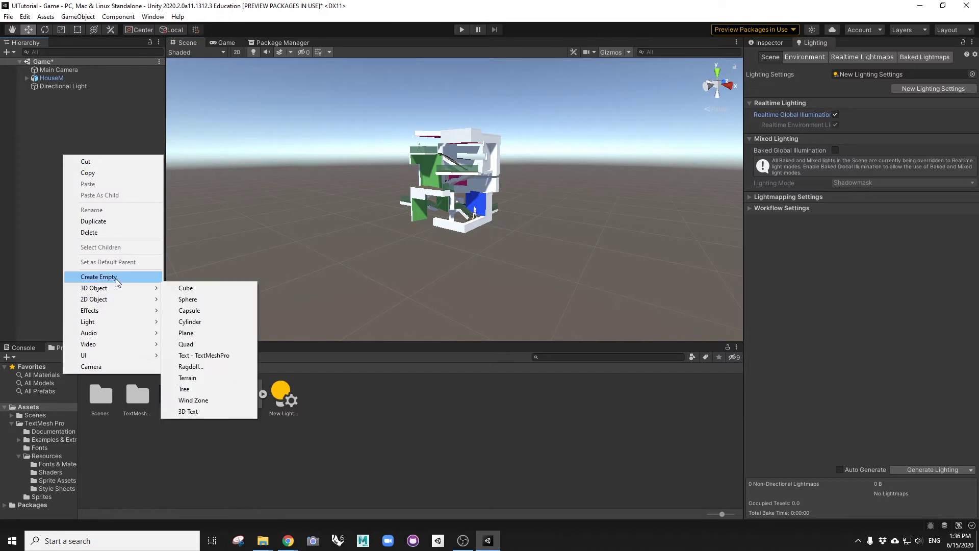
left_click(113, 277)
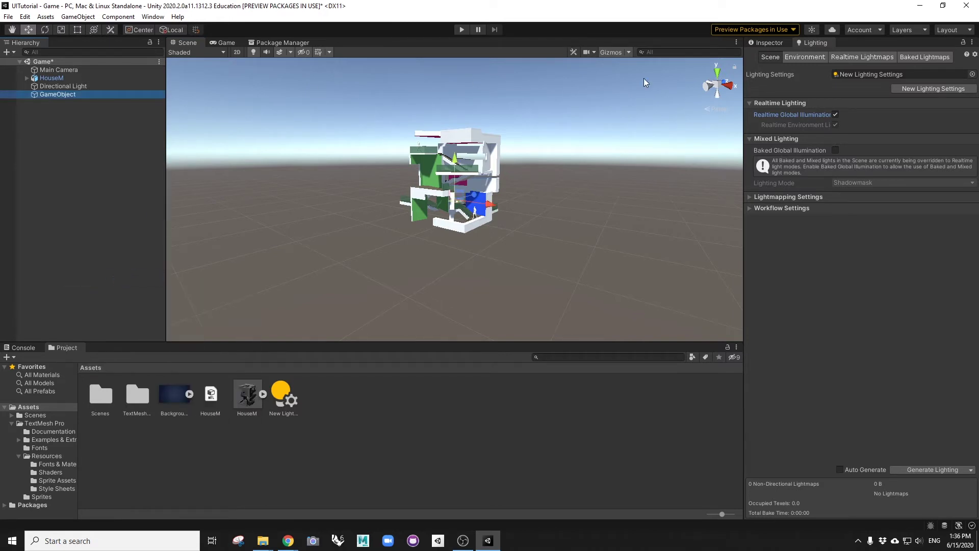
left_click(774, 44)
left_click(811, 56)
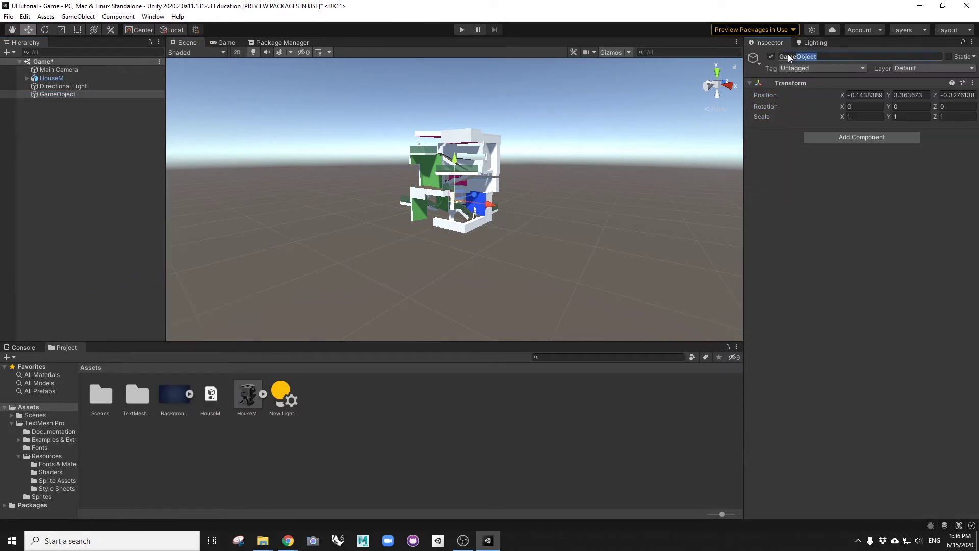
type("Player")
key("Return")
Try nesting the Main Camera under Player and return it to the scene's root level.
left_click(56, 71)
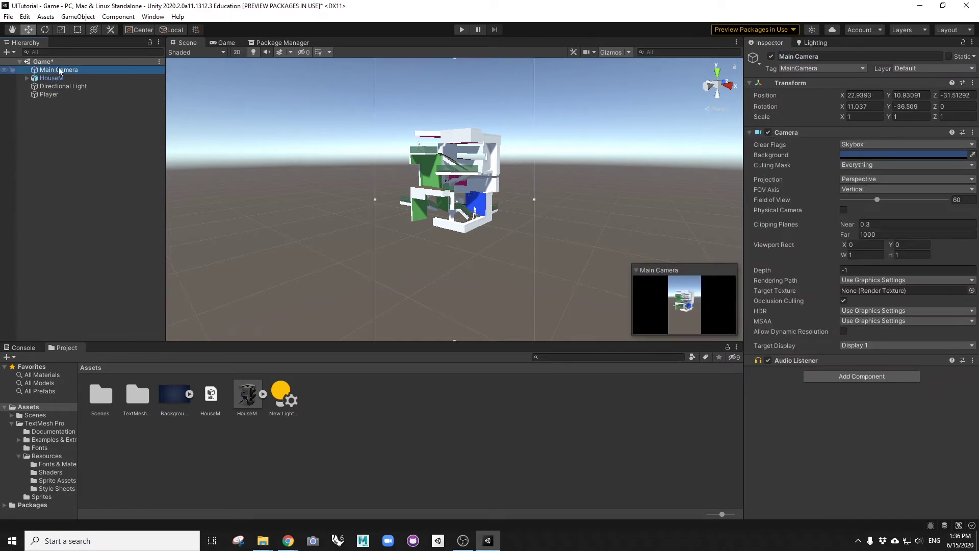
left_click_drag(65, 71, 53, 94)
left_click(54, 87)
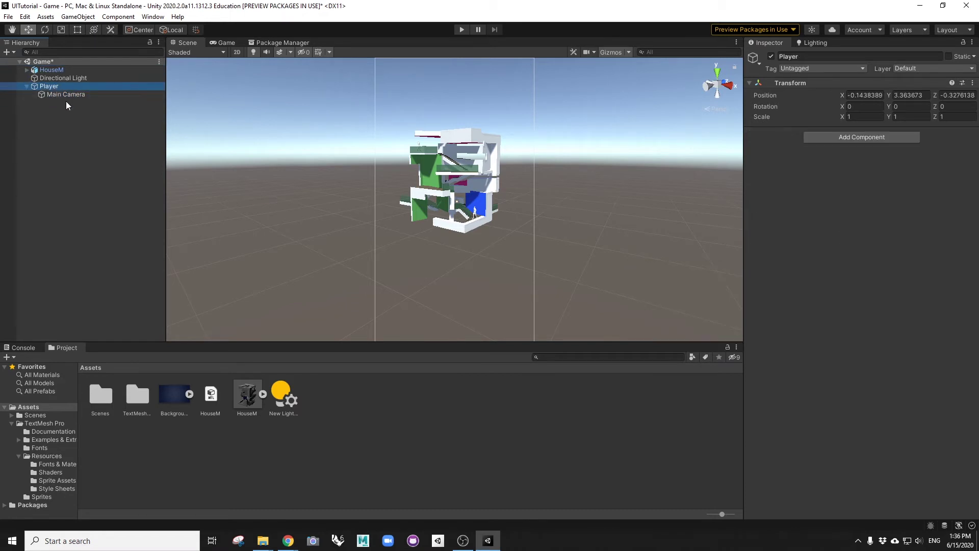
left_click(56, 94)
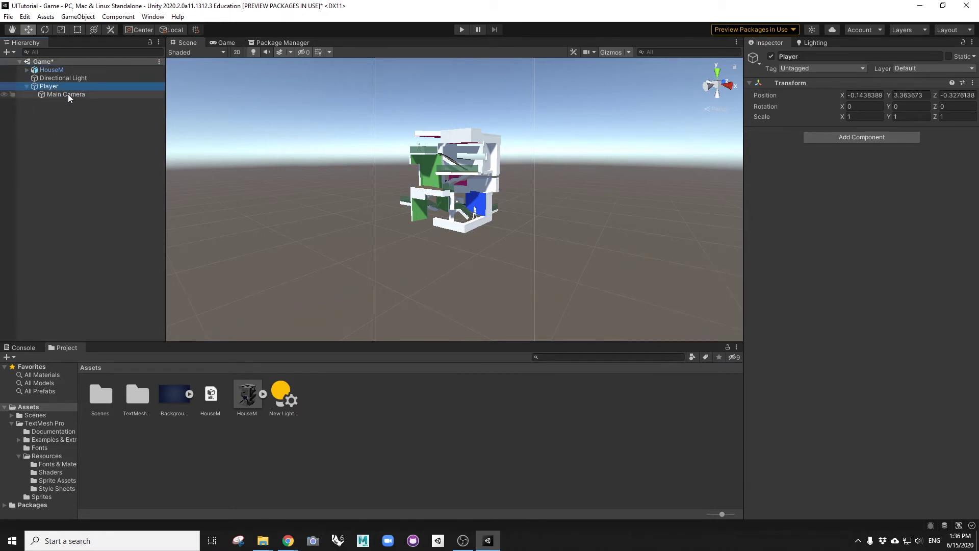
left_click_drag(50, 97, 70, 74)
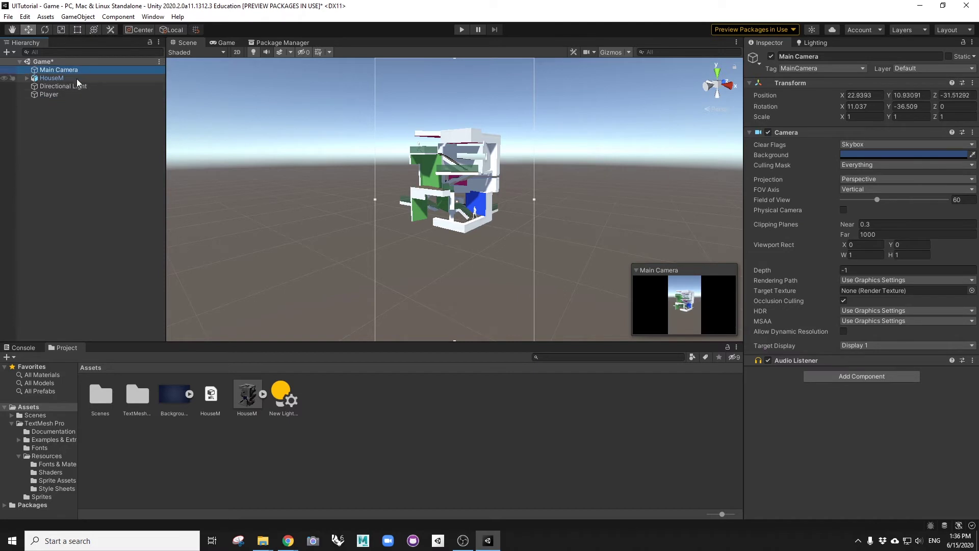
Raise the Player object to about Y 5.14 inside the house and check HouseM's transform.
left_click(52, 93)
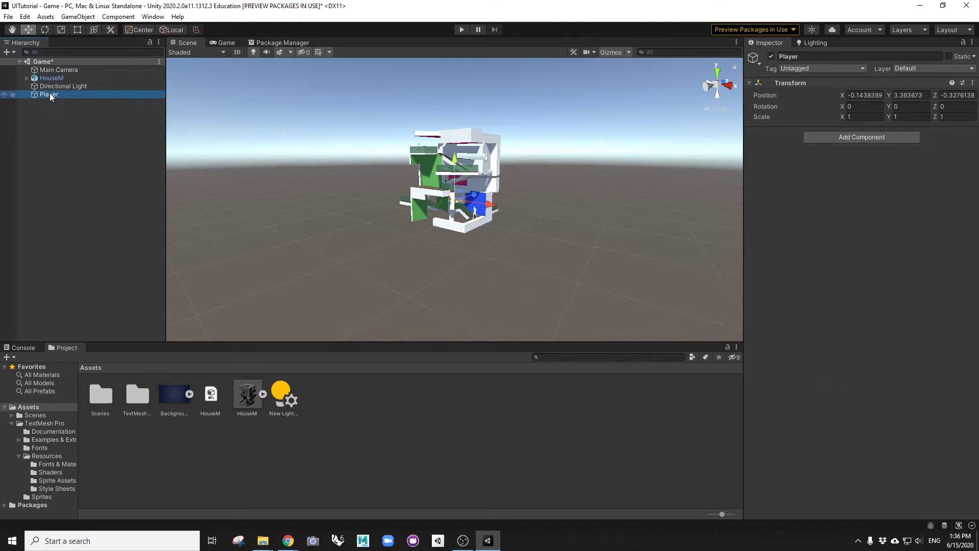
left_click_drag(454, 158, 451, 145)
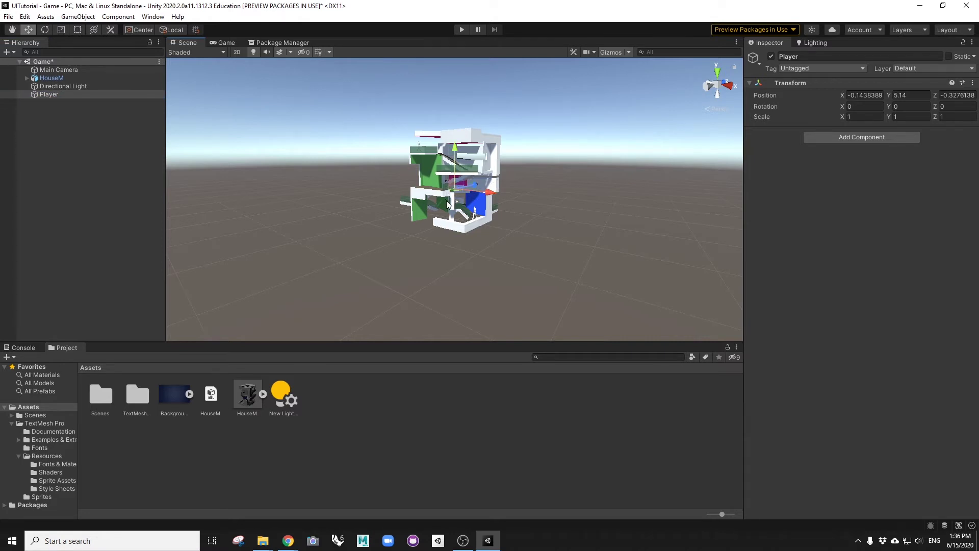
left_click_drag(455, 230, 262, 182, "alt")
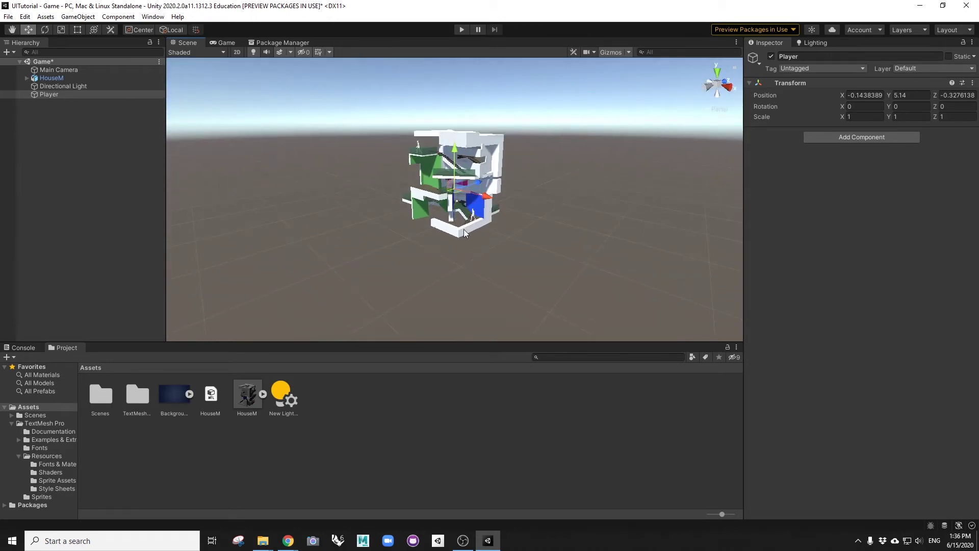
left_click(442, 223)
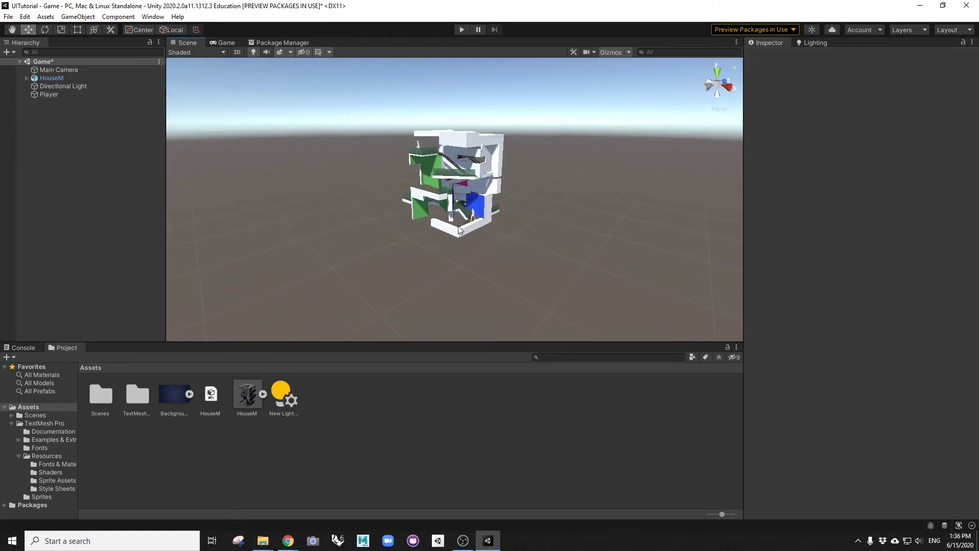
left_click(51, 78)
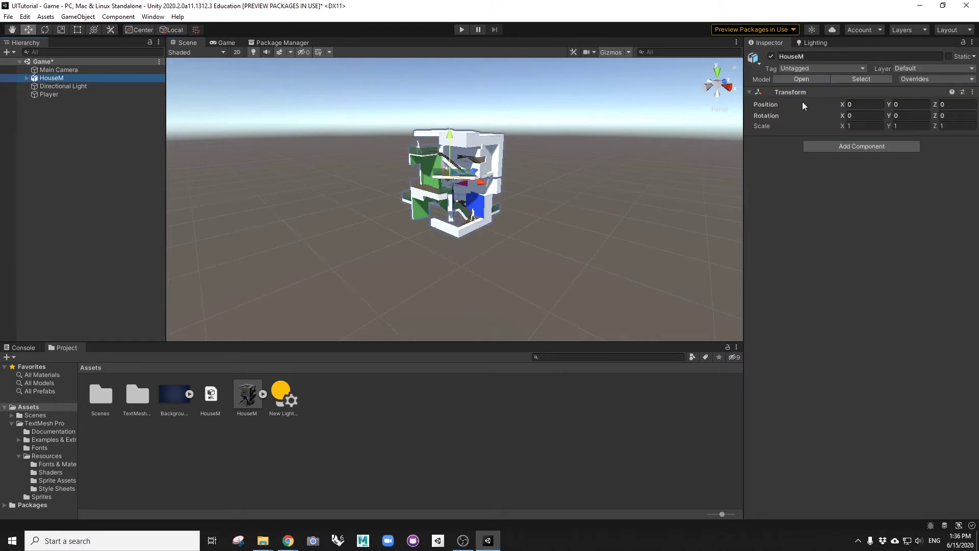
Reset the Player object's transform and raise it to about Y 6.73, near the middle of the house.
left_click(51, 95)
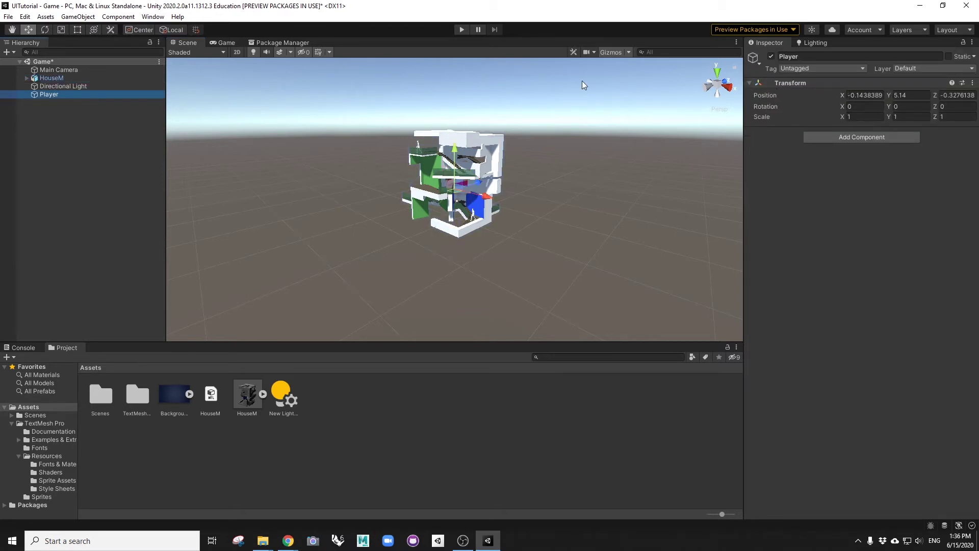
right_click(784, 84)
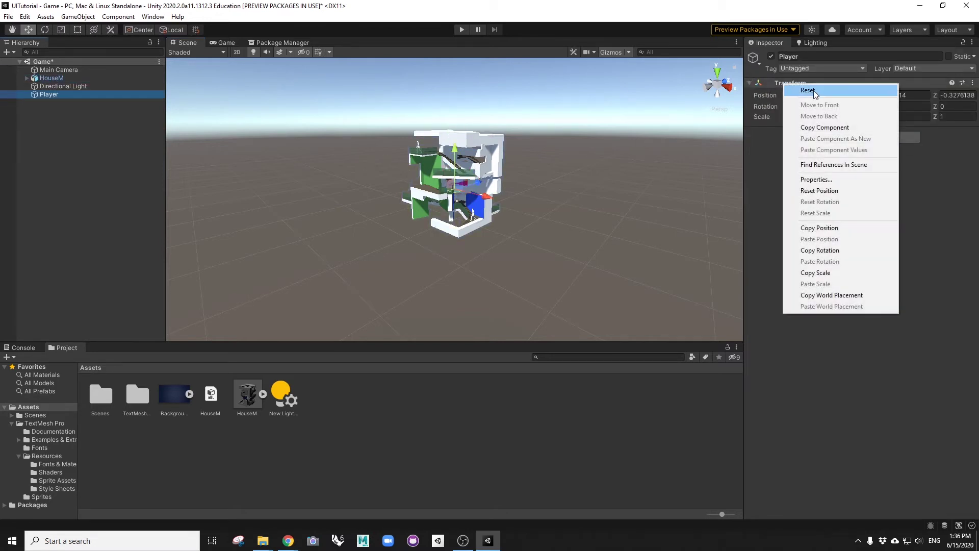
left_click(813, 90)
left_click_drag(480, 215, 457, 148, "alt")
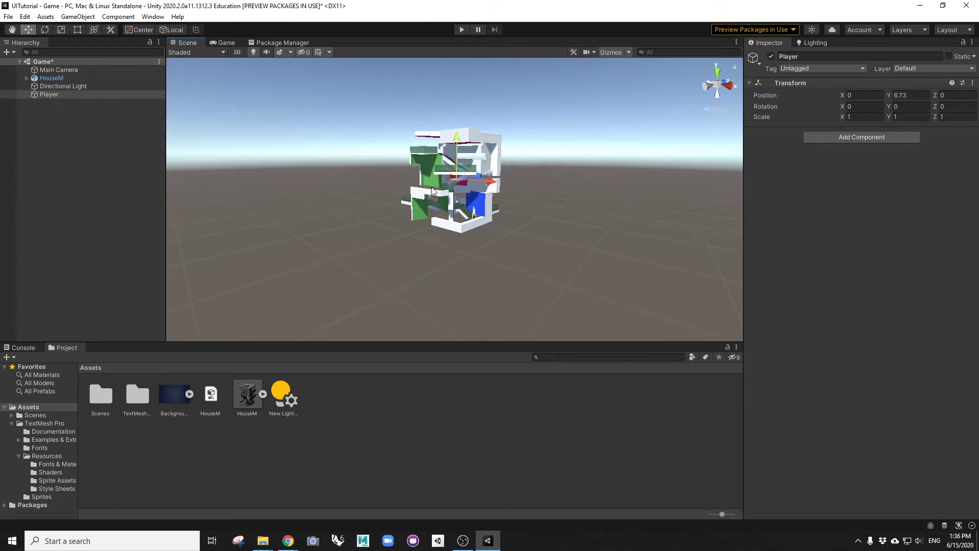
Make the Main Camera a child of the Player object.
left_click(53, 71)
left_click_drag(55, 74, 56, 96)
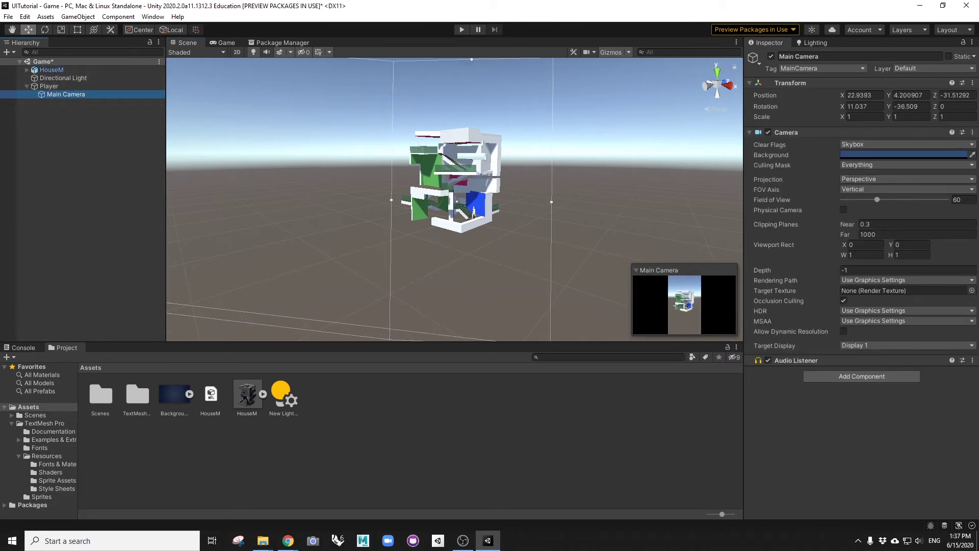
Switch to the Utils folder in File Explorer and import the TurnTable.cs script into the project's Assets.
key("alt+Tab")
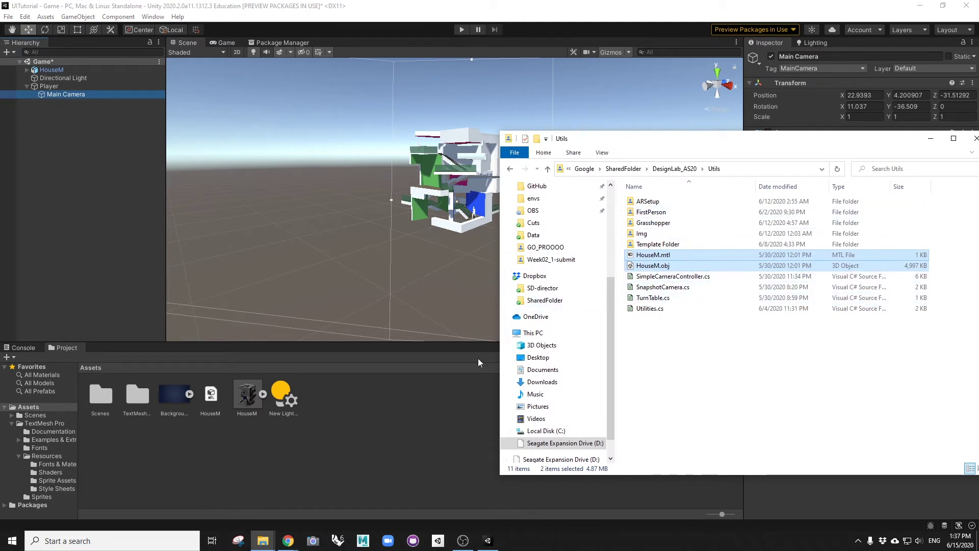
left_click(659, 324)
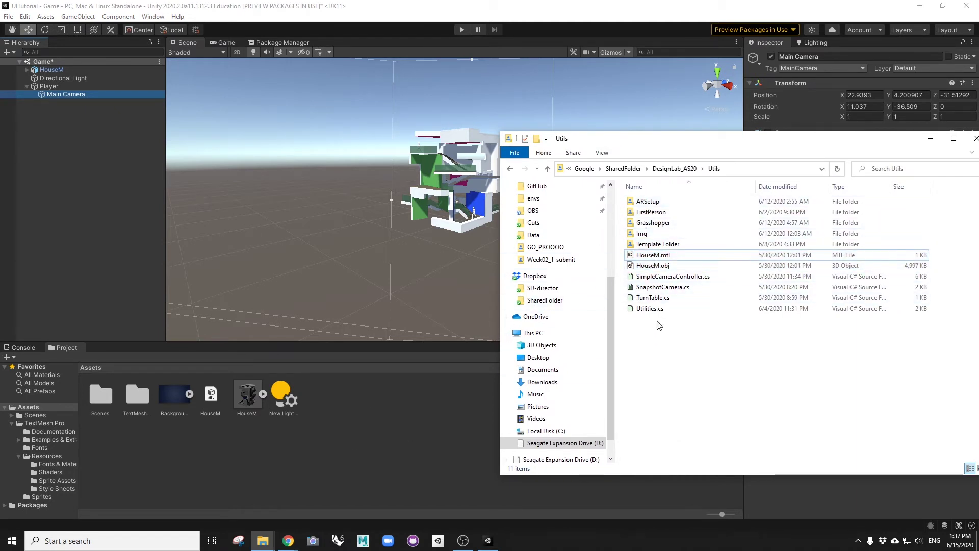
left_click(647, 297)
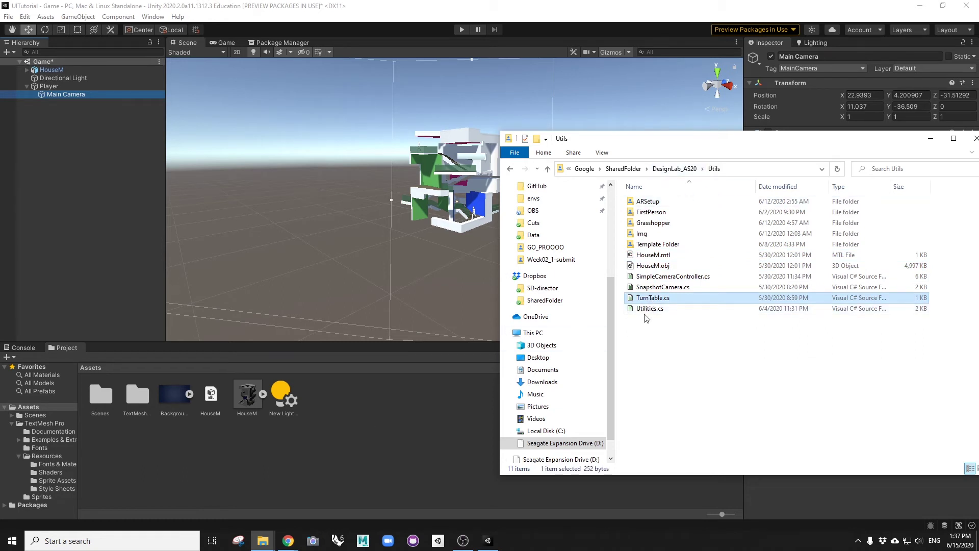
left_click_drag(648, 301, 411, 414)
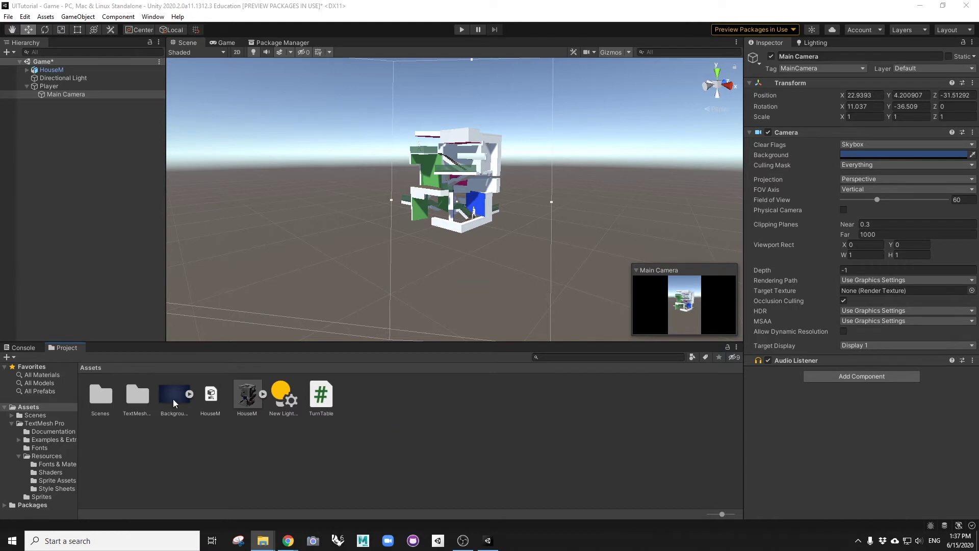
Create a folder named Models in Assets and move both HouseM files into it.
right_click(383, 400)
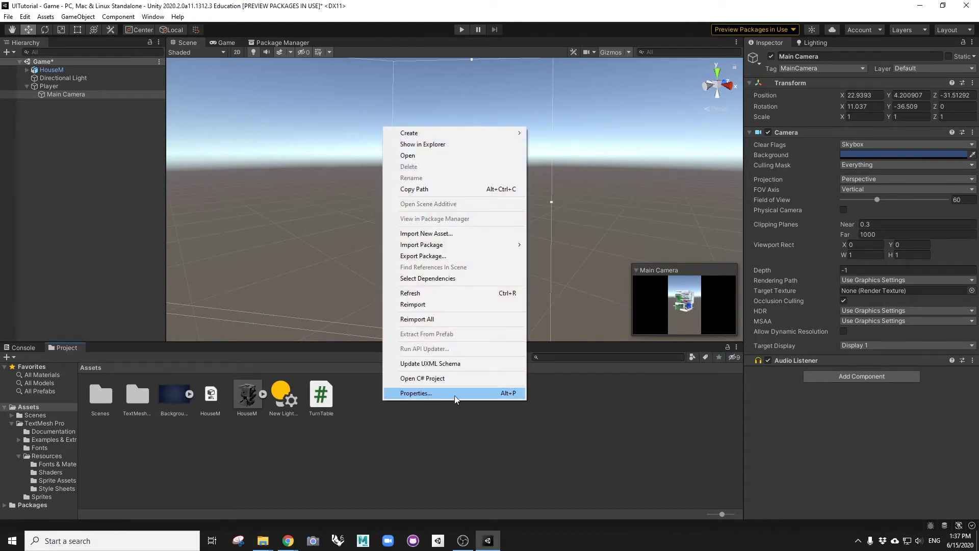
mouse_move(448, 140)
left_click(539, 134)
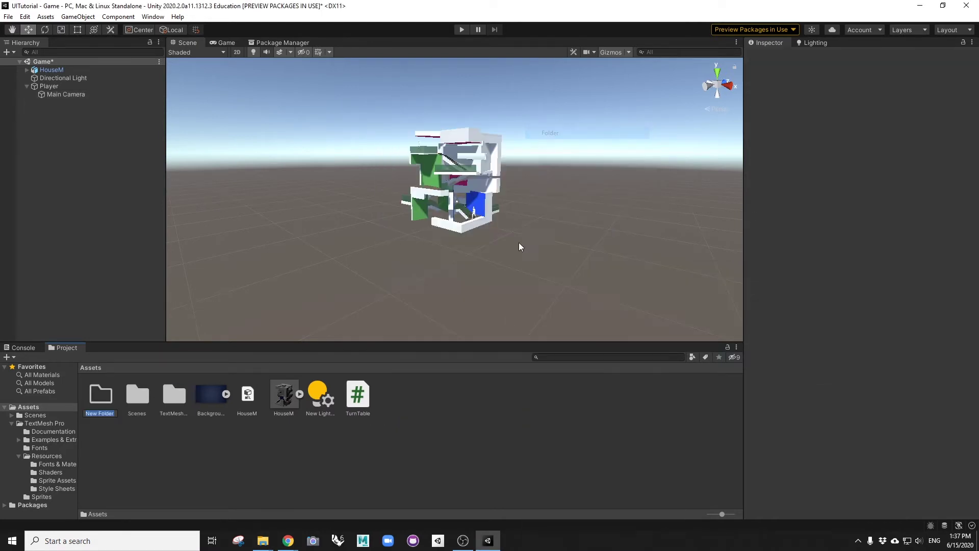
type("Mo")
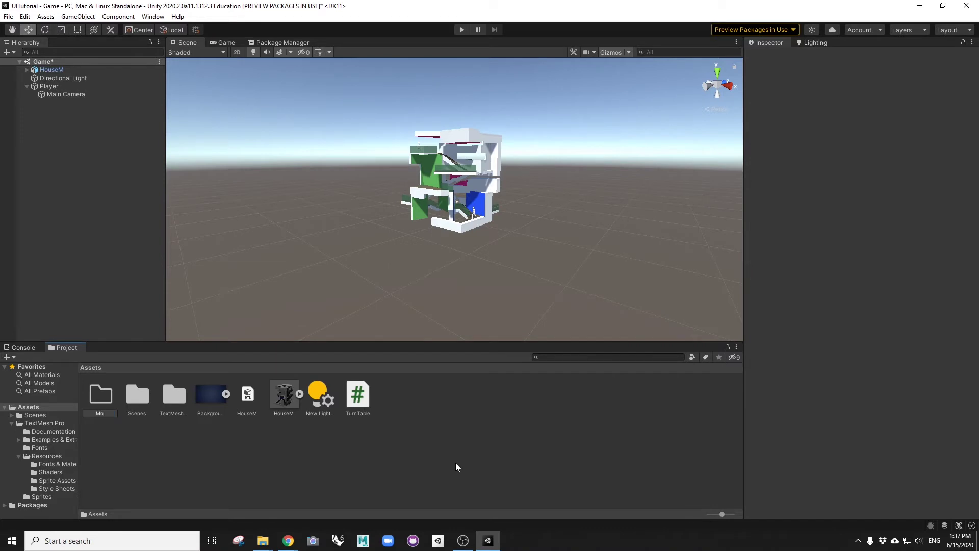
type("dels")
key("Return")
left_click(248, 395)
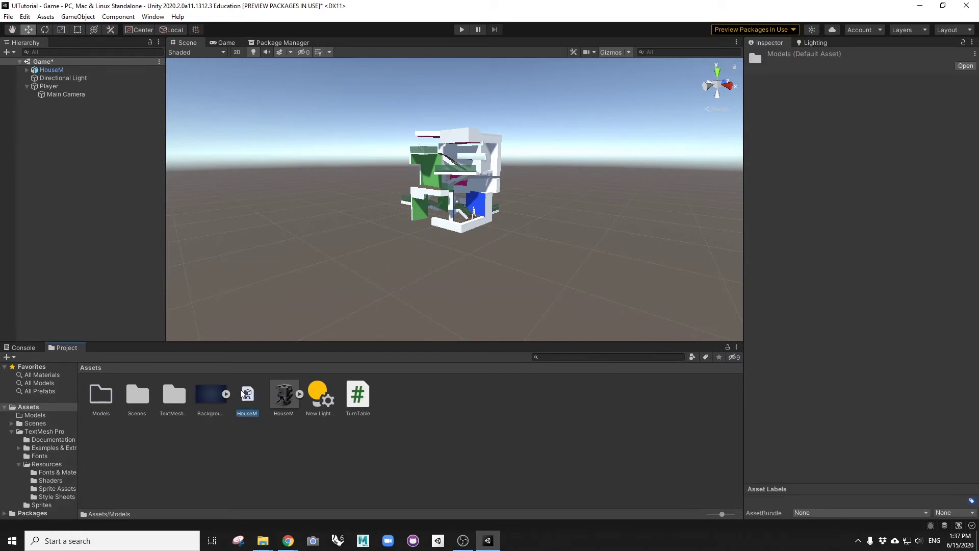
left_click(284, 394, "ctrl")
left_click_drag(282, 392, 109, 396)
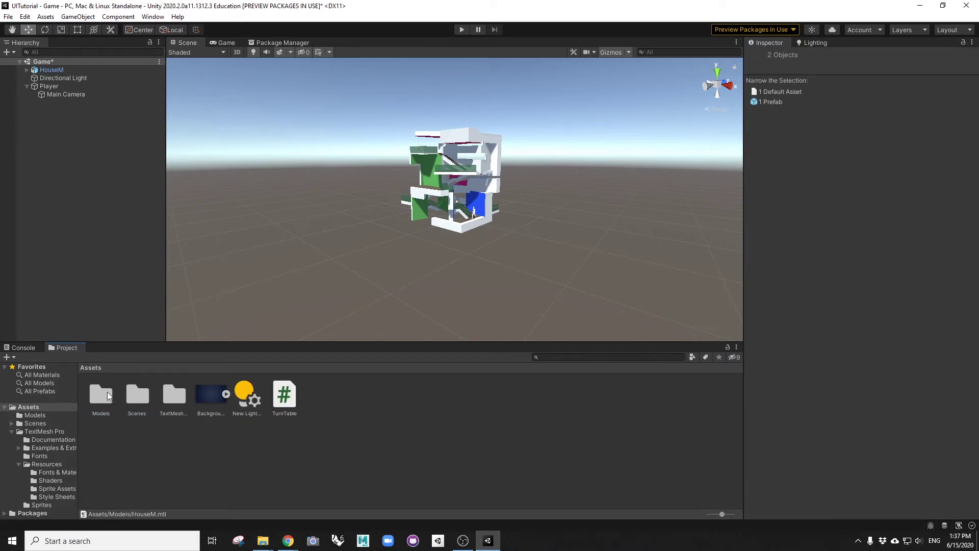
Create a folder named Imgs in Assets and move the BackgroundHD image into it.
right_click(340, 407)
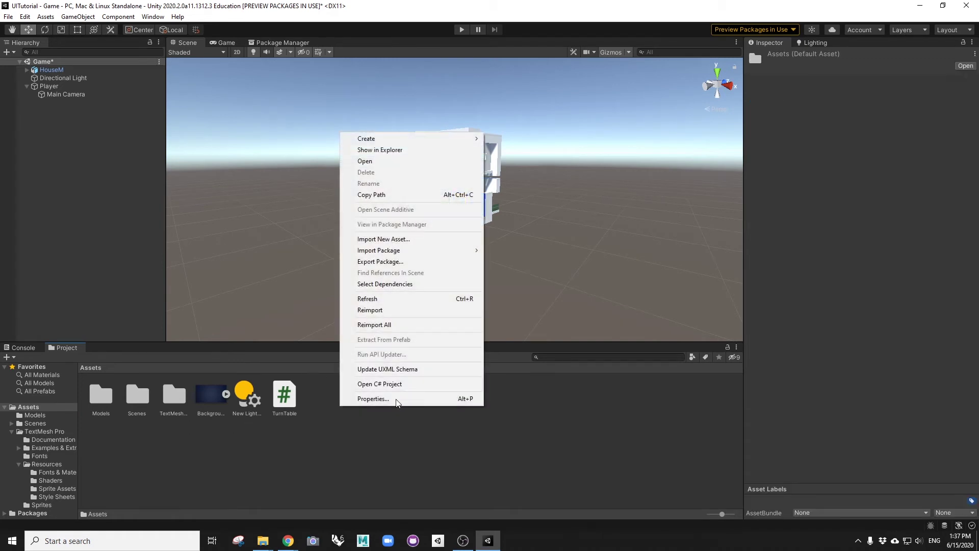
mouse_move(367, 135)
left_click(499, 138)
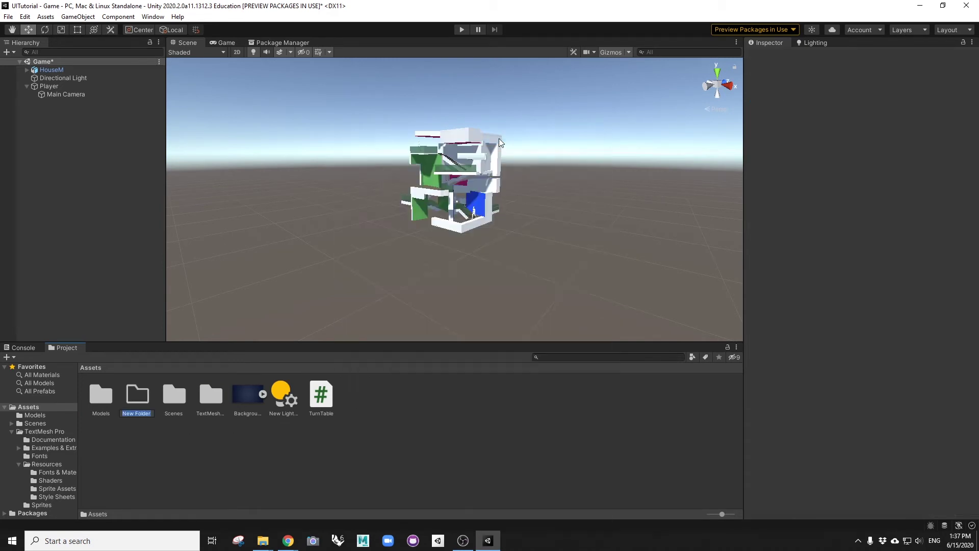
type("Imgs")
key("Return")
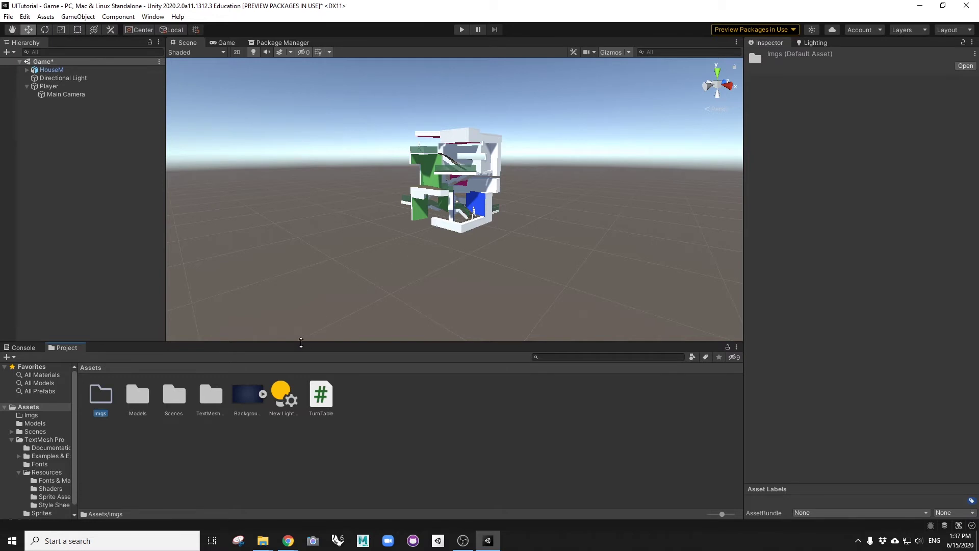
left_click(248, 395)
left_click_drag(191, 406, 101, 397)
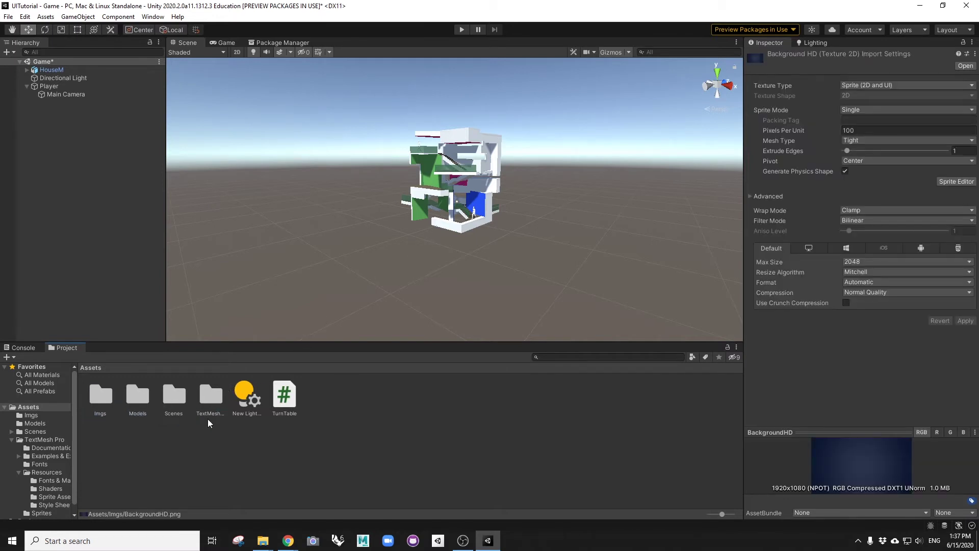
Move the New Lighting Settings asset into the Scenes folder.
left_click(243, 405)
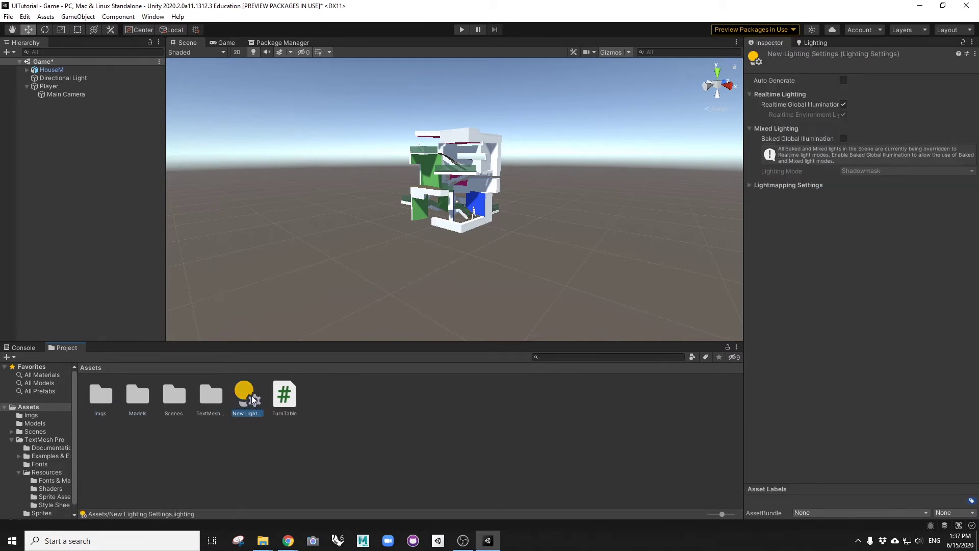
left_click_drag(253, 399, 179, 400)
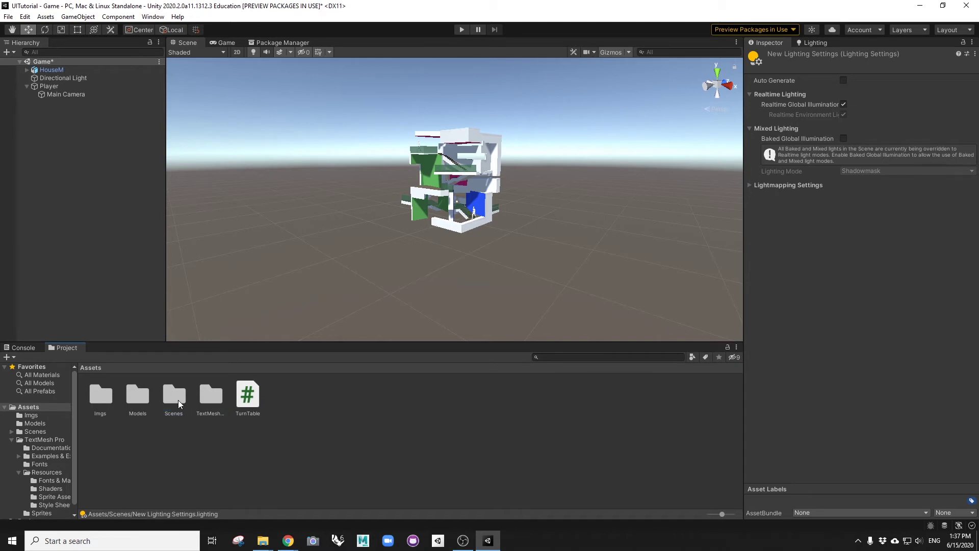
left_click(168, 402)
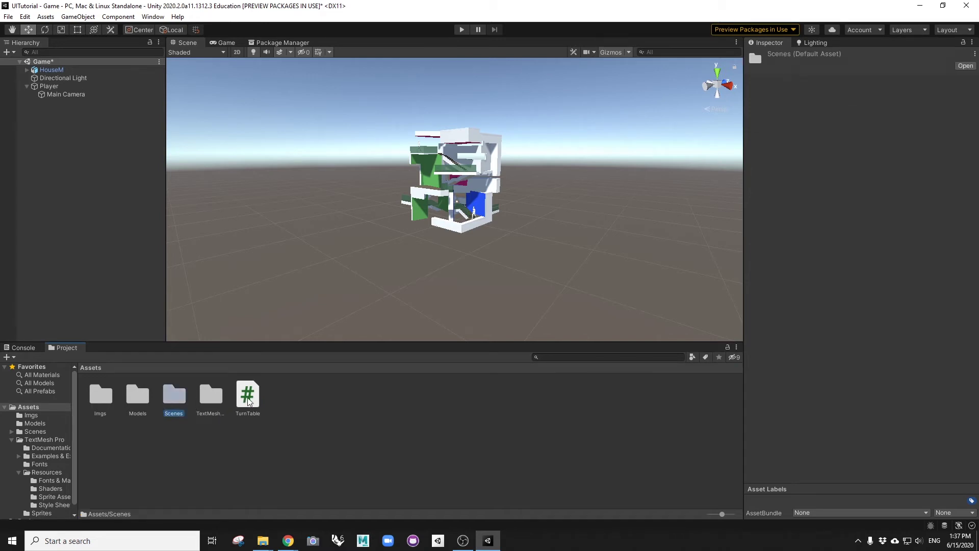
Create a folder named Scripts in Assets, move the TurnTable script into it and open the folder.
right_click(298, 397)
mouse_move(392, 130)
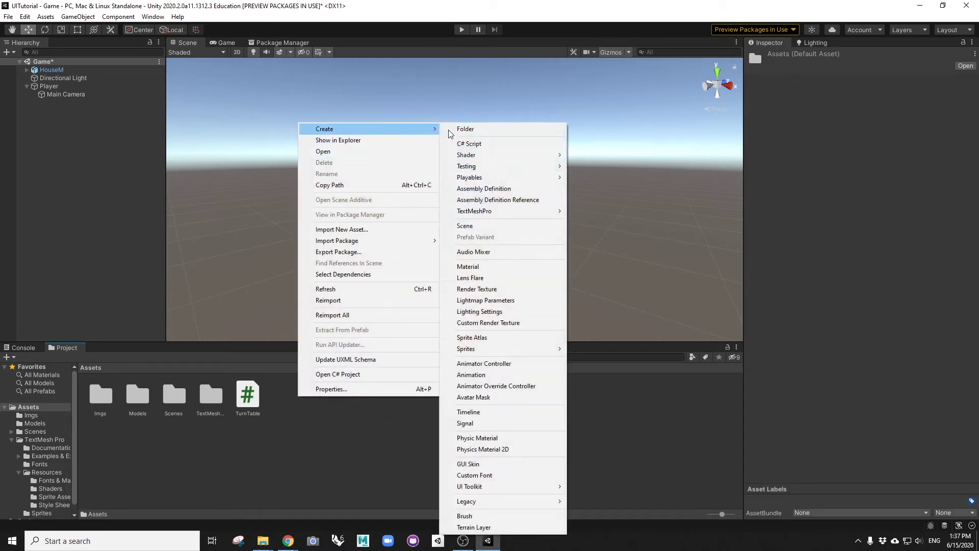
left_click(466, 131)
type("Sc")
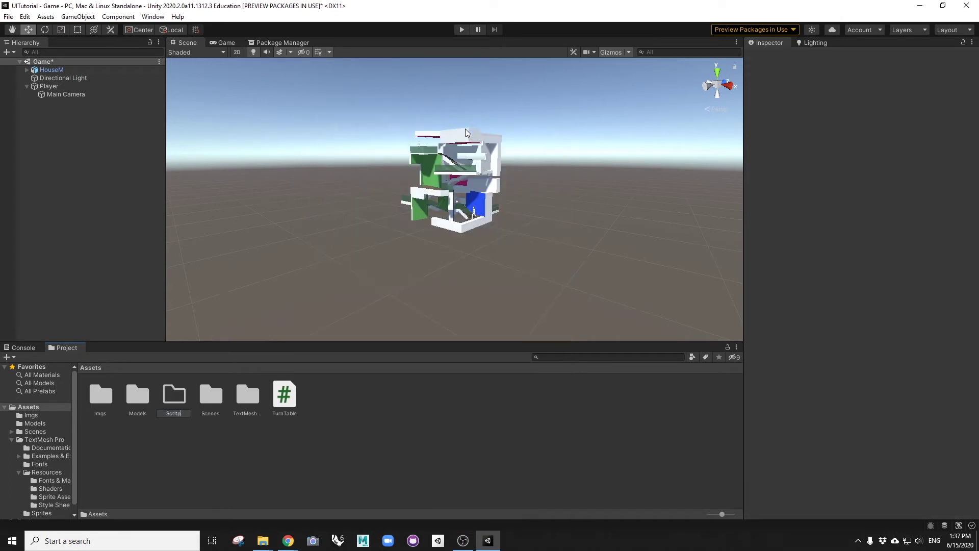
type("ripts")
key("Return")
left_click_drag(283, 396, 217, 401)
double_click(217, 400)
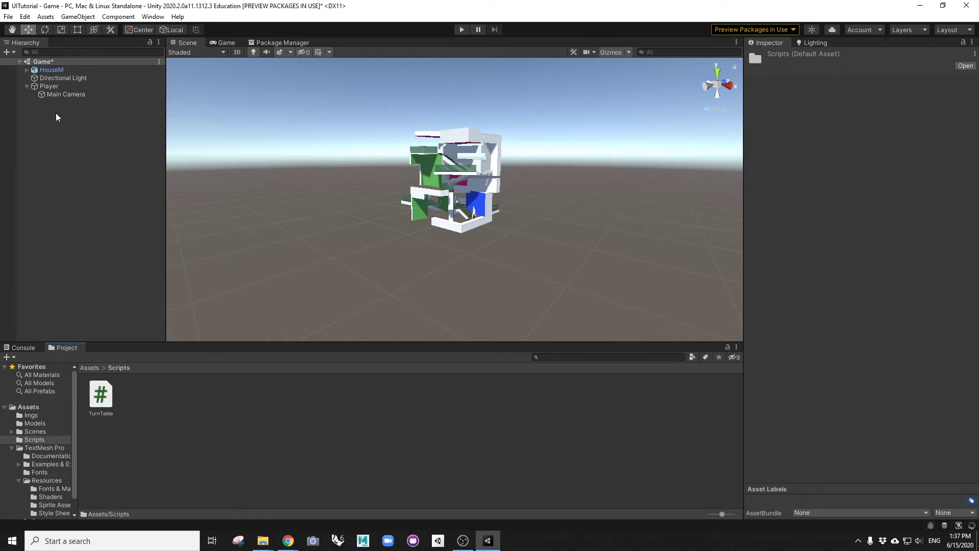
Attach the TurnTable script to the Player object and show Player's components.
left_click(108, 409)
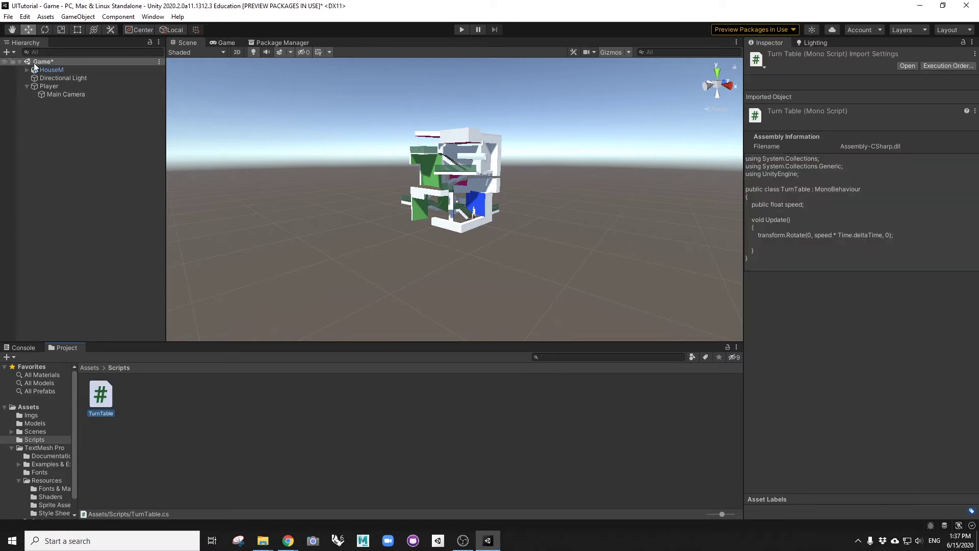
left_click_drag(103, 401, 48, 87)
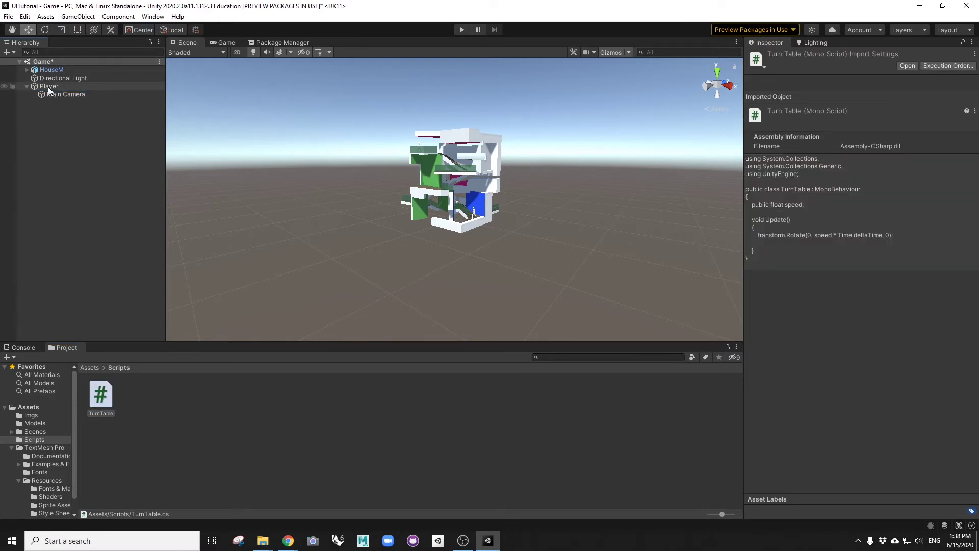
left_click(39, 84)
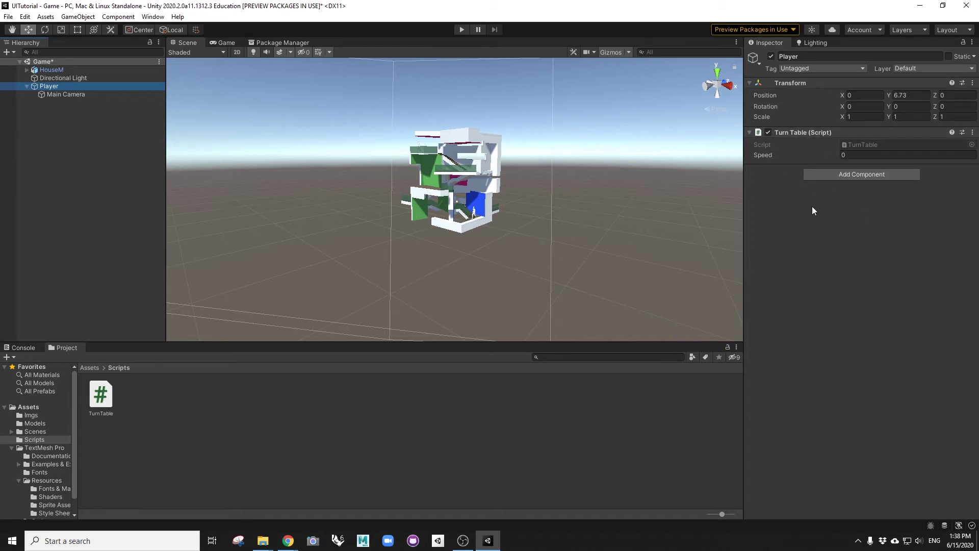
Open the TurnTable script in Visual Studio, examine its public speed variable, and minimise the editor.
right_click(811, 133)
left_click(841, 274)
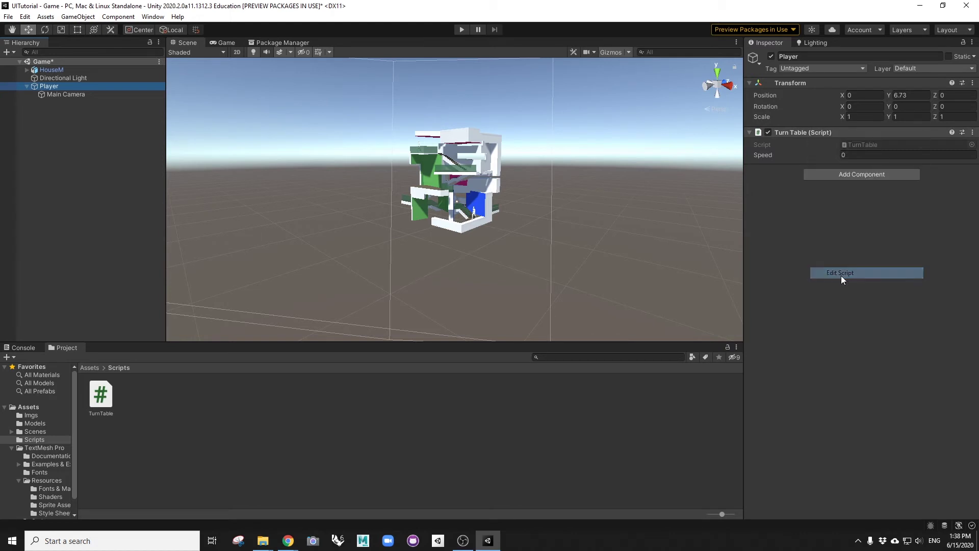
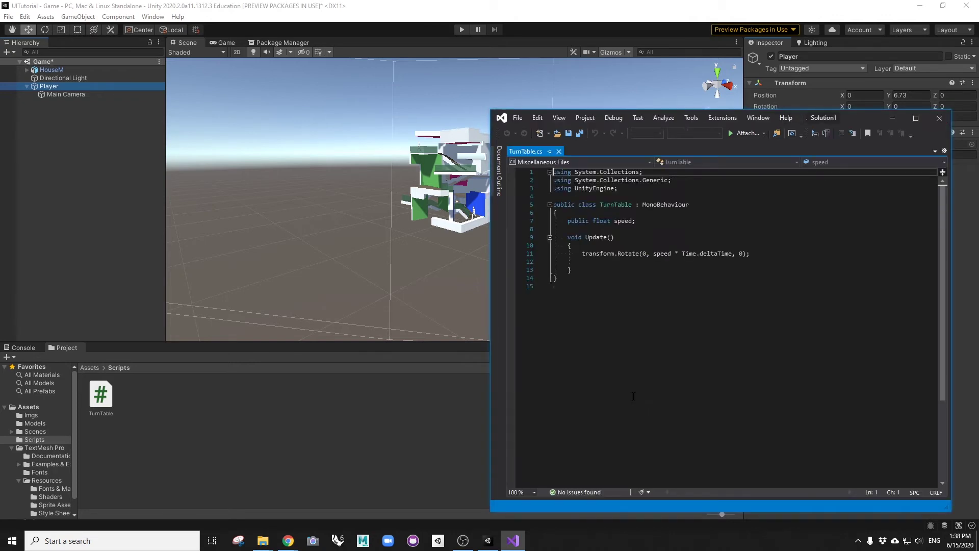
double_click(622, 221)
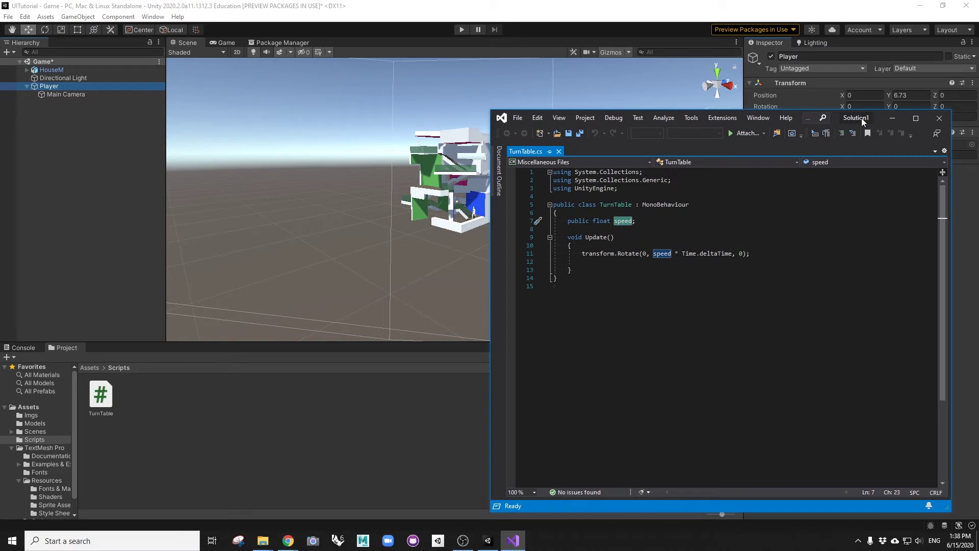
double_click(578, 221)
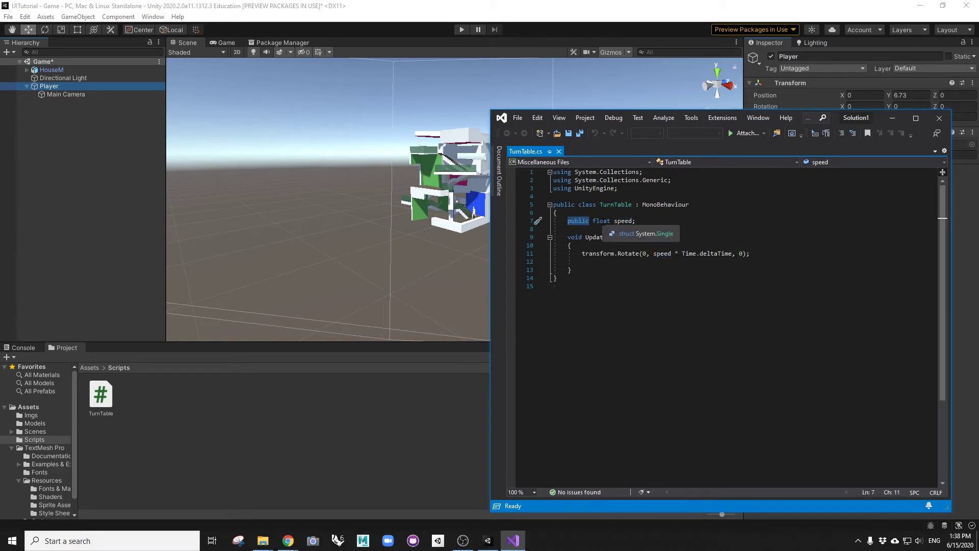
left_click_drag(877, 120, 660, 150)
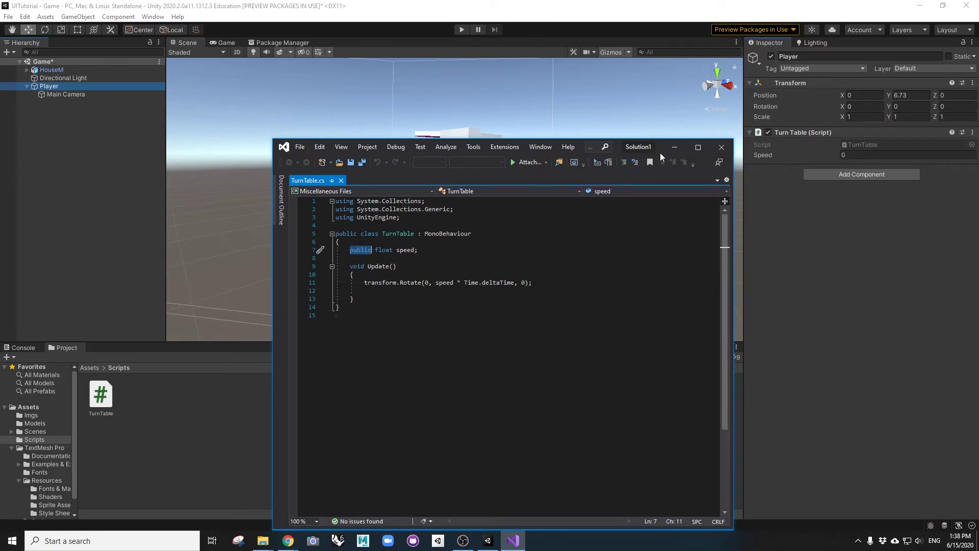
left_click(674, 147)
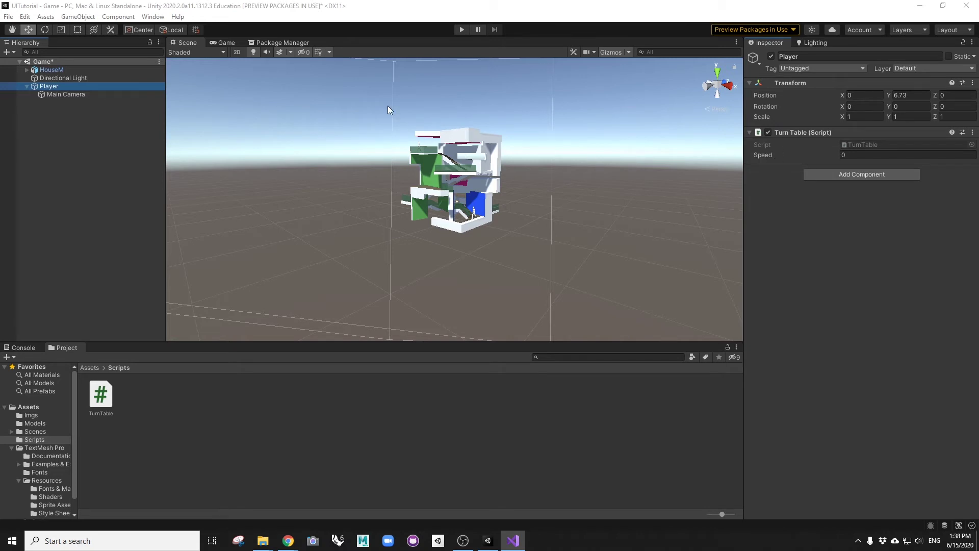
Collapse the Player hierarchy and add a UI Canvas to the Game scene.
left_click(225, 43)
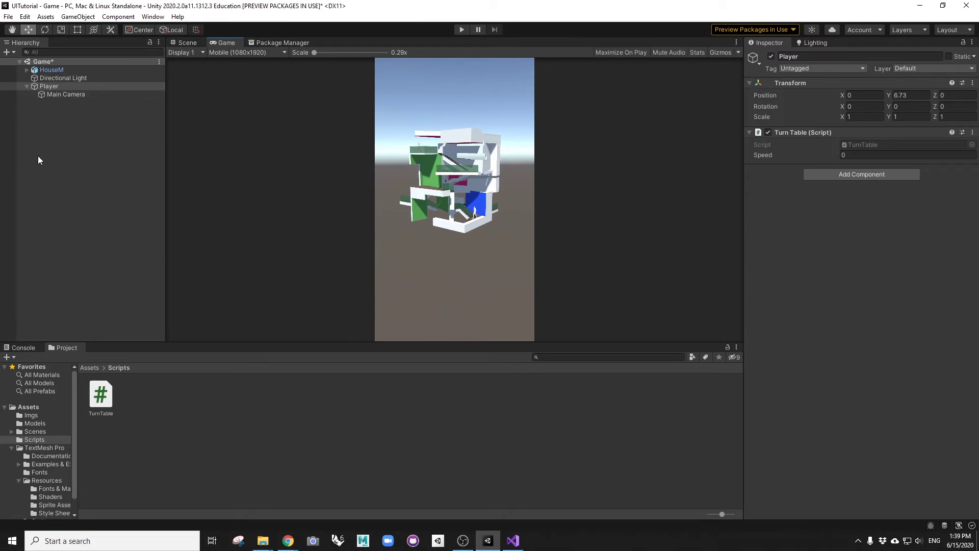
left_click(26, 86)
right_click(60, 135)
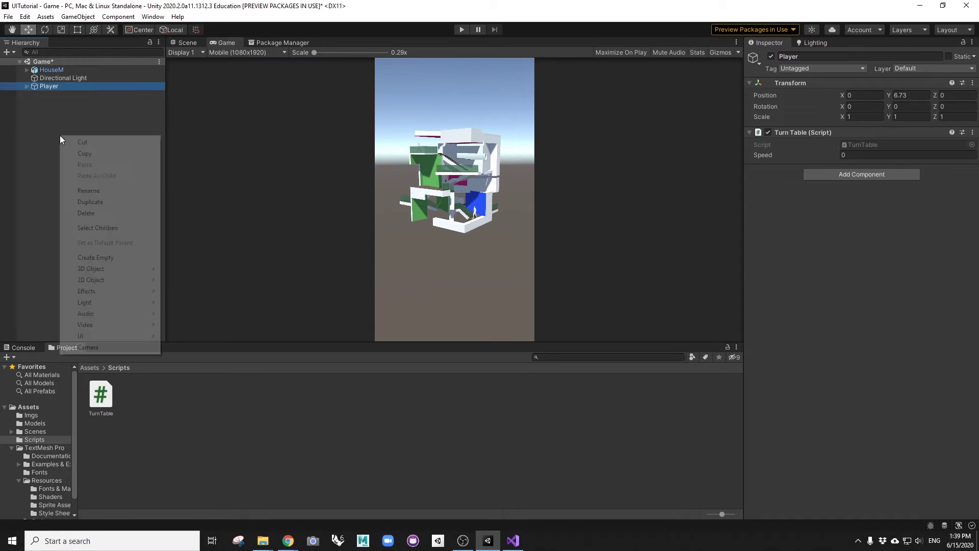
left_click(187, 47)
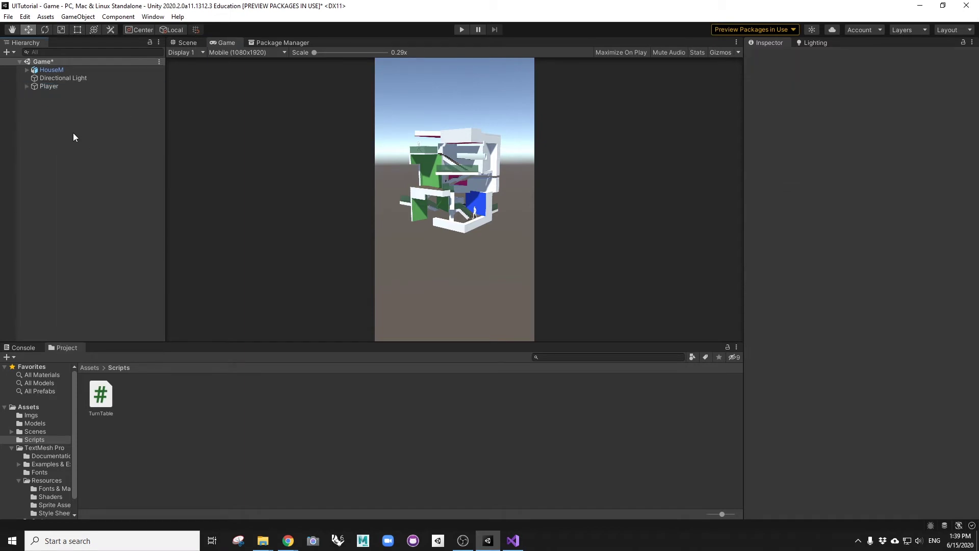
left_click(185, 42)
right_click(53, 145)
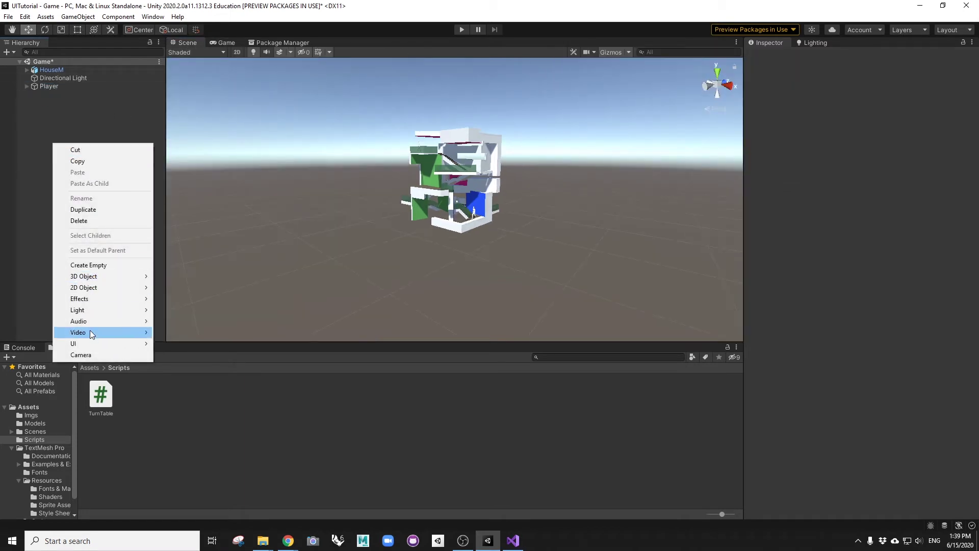
mouse_move(90, 344)
left_click(191, 490)
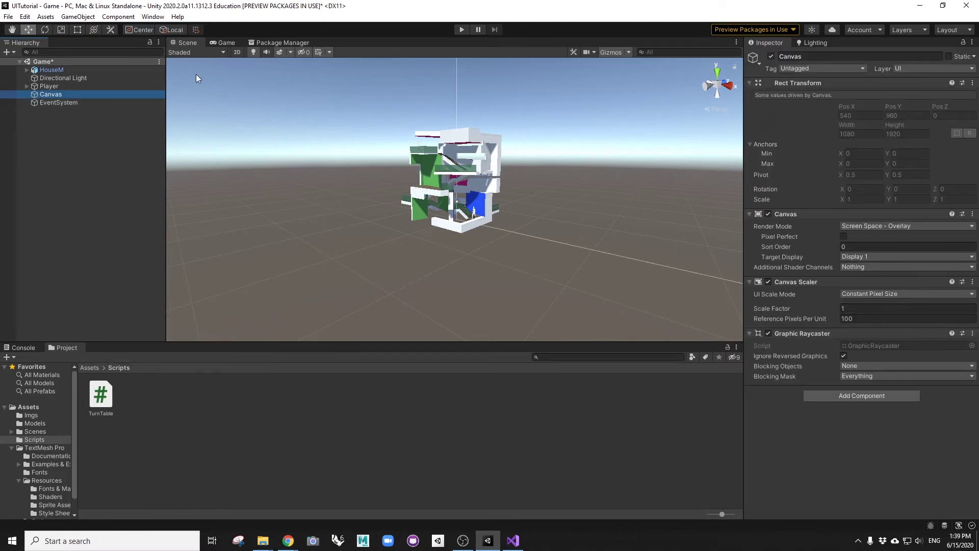
Add a TextMeshPro button as a child of the Canvas.
right_click(49, 92)
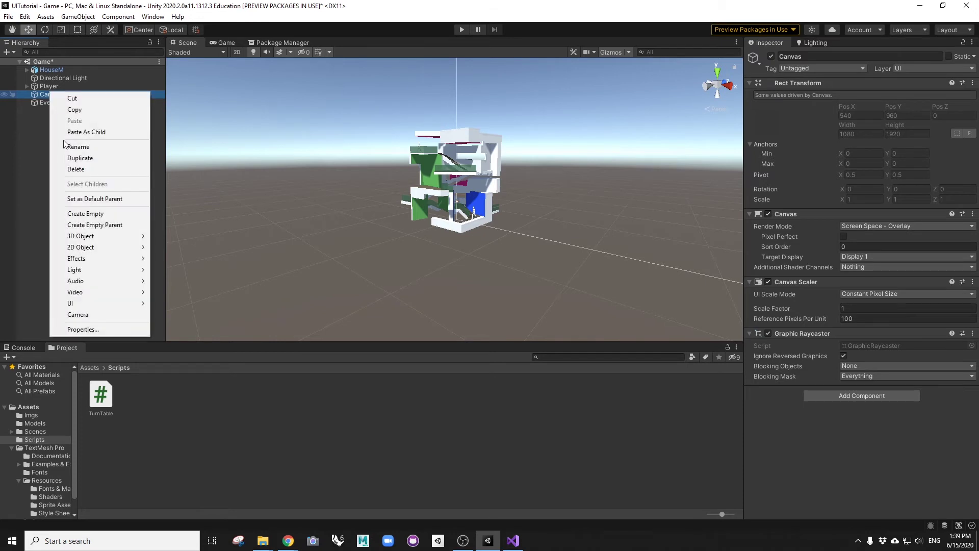
mouse_move(91, 304)
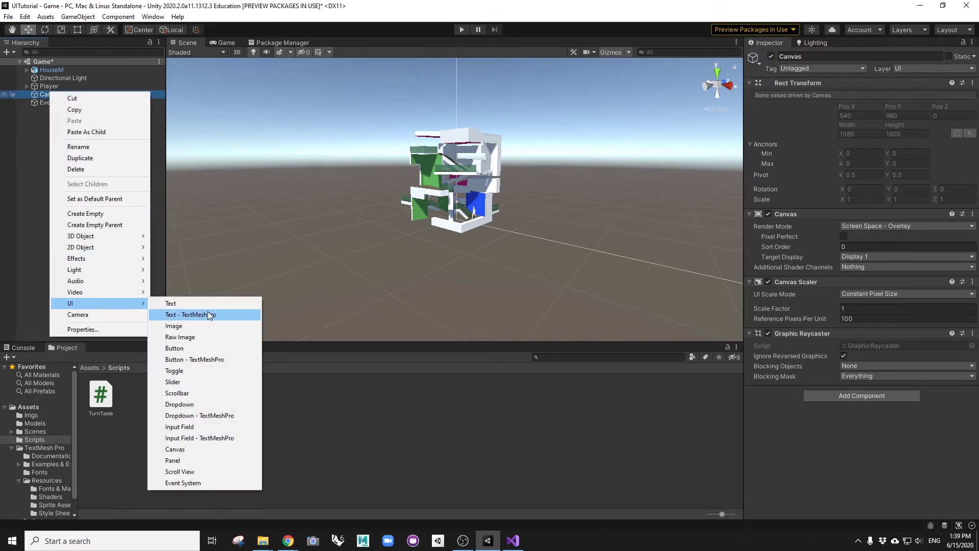
left_click(197, 359)
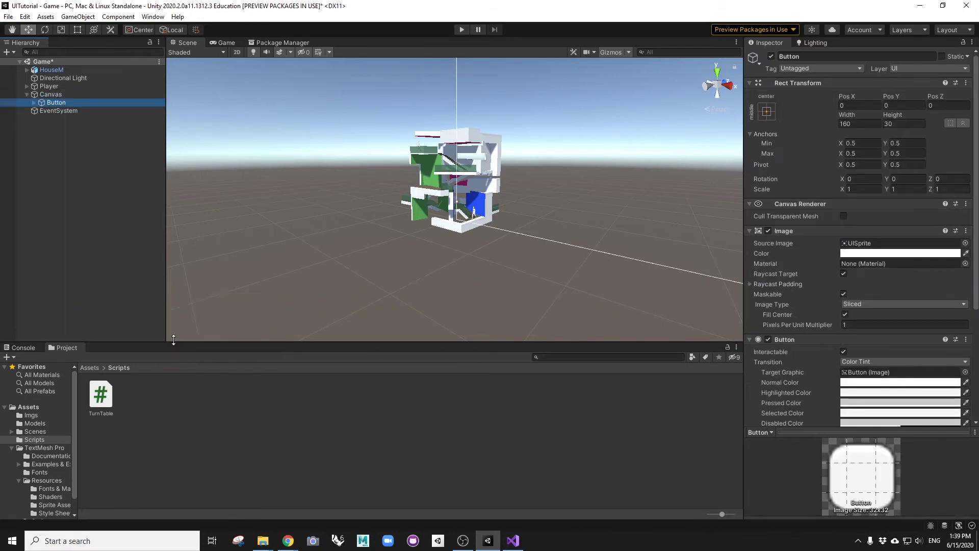
Examine the new button's size relative to the Canvas in the Scene and Game views.
scroll(319, 214, "down", 5)
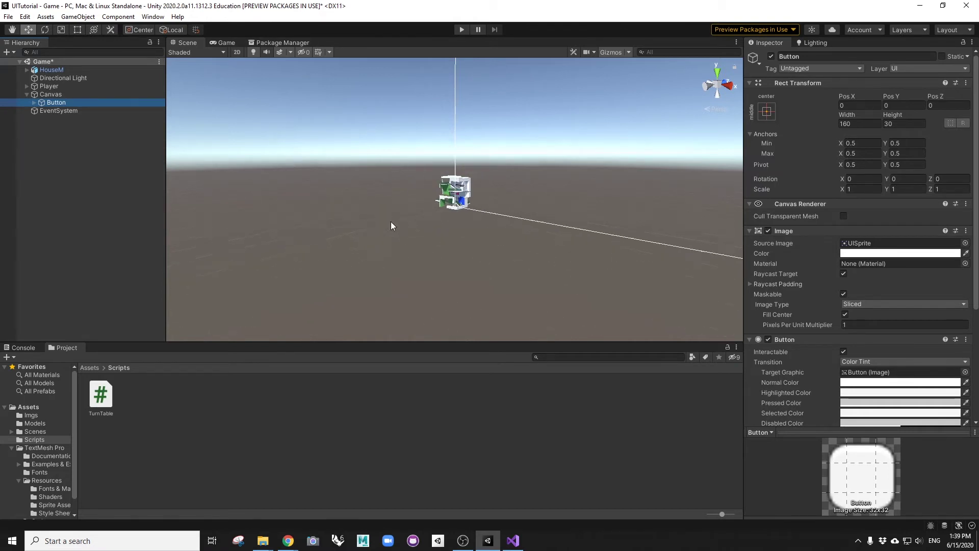
scroll(391, 222, "down", 5)
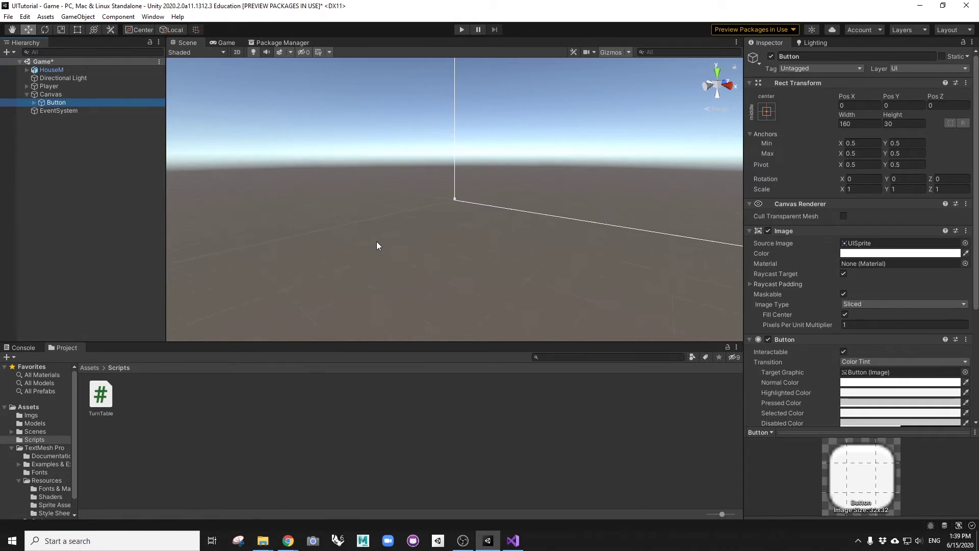
scroll(374, 240, "down", 6)
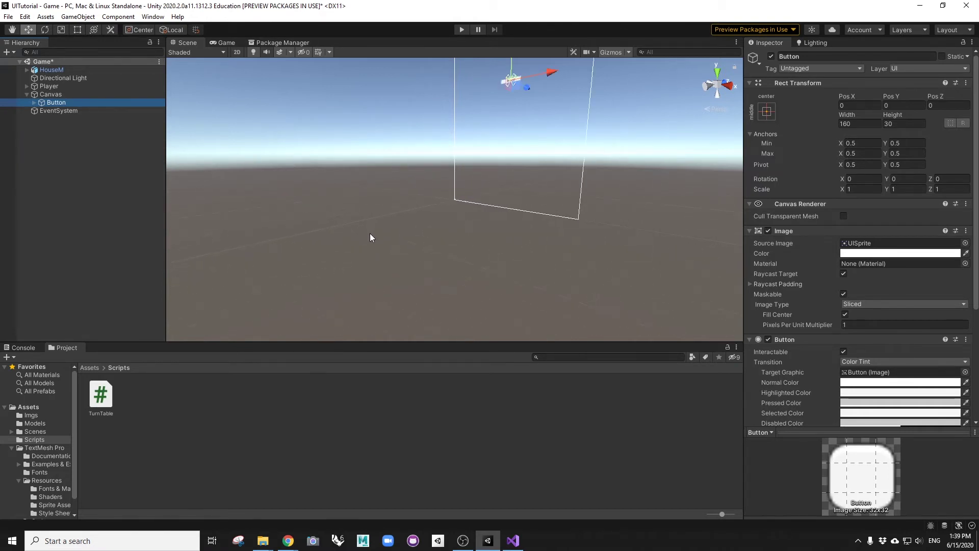
middle_click_drag(468, 156, 426, 232, "alt")
left_click_drag(426, 232, 464, 216, "alt")
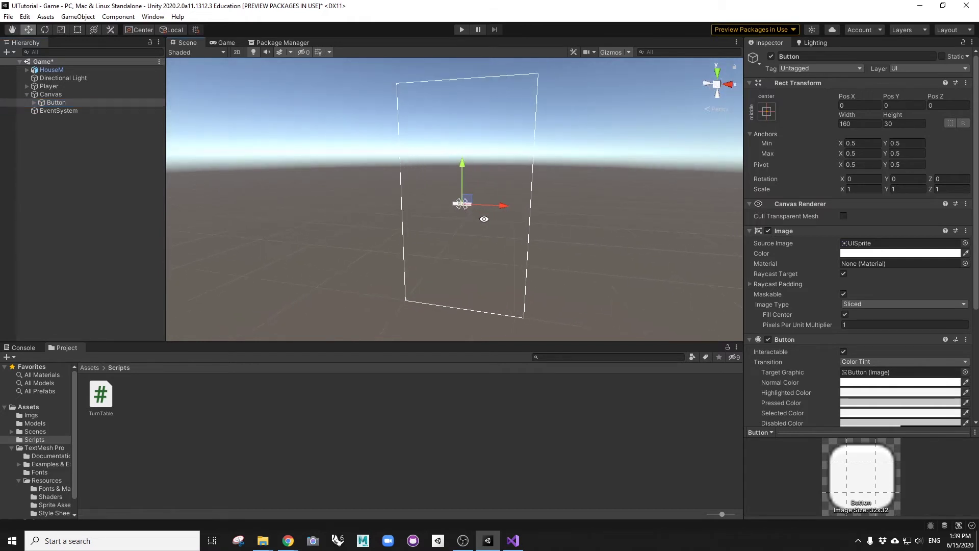
scroll(464, 216, "up", 5)
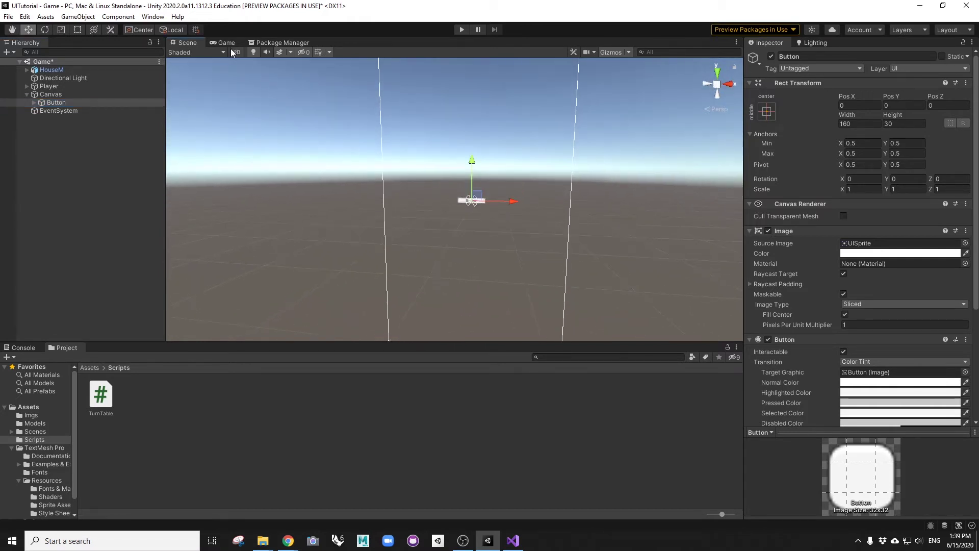
left_click(227, 43)
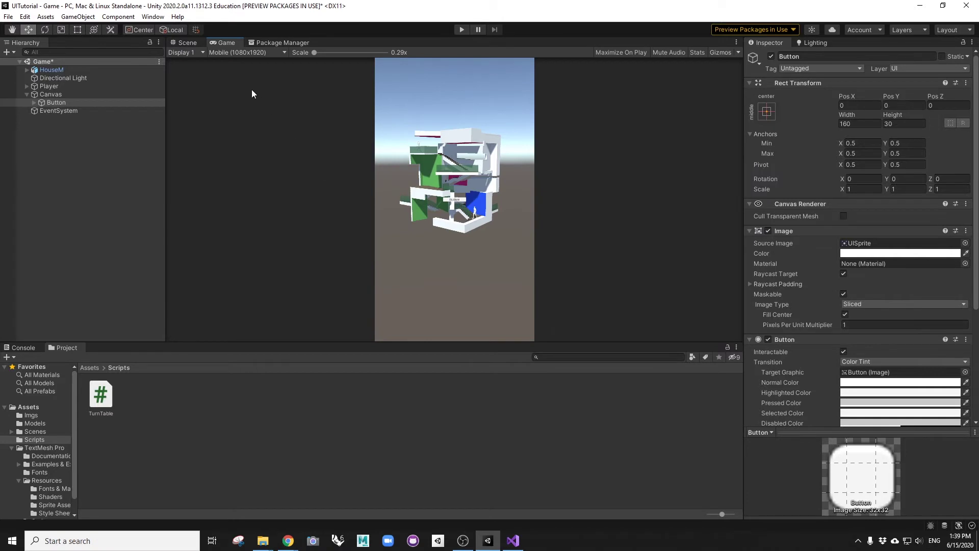
left_click(187, 43)
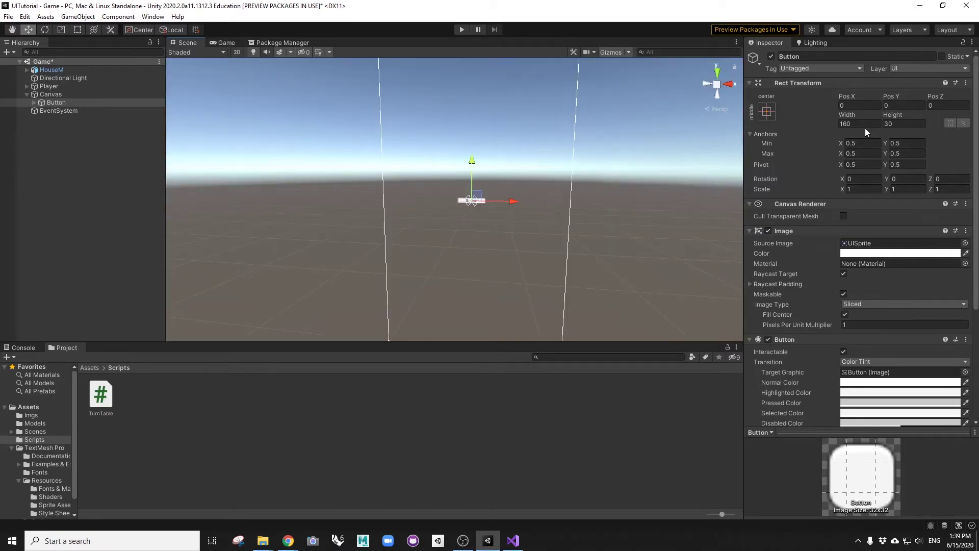
Set the button's width to 400 and its height to 200.
left_click_drag(847, 116, 856, 121)
left_click(856, 123)
type("400")
key("Tab")
type("200")
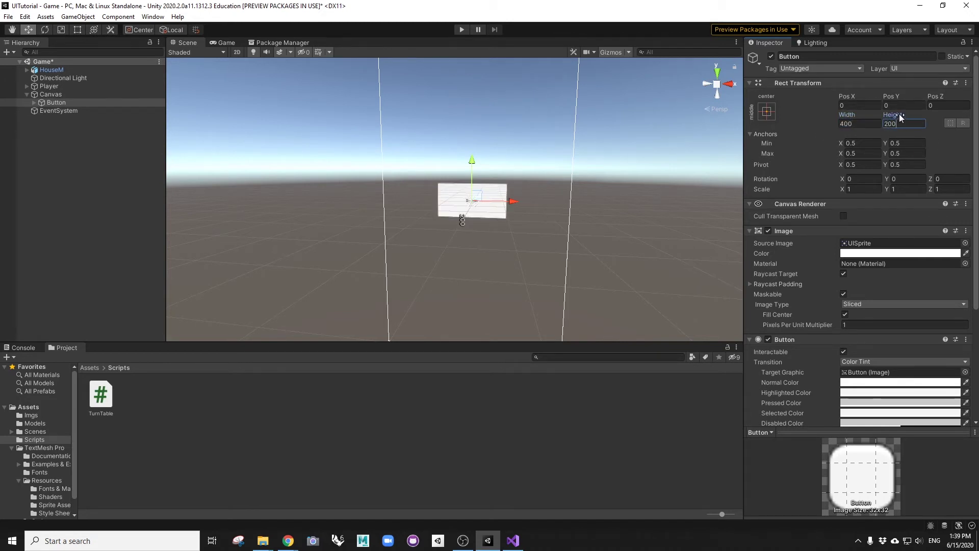
Reduce the button's size to about 327.7 wide and 86.6 high.
left_click_drag(898, 115, 767, 122)
scroll(516, 154, "down", 5)
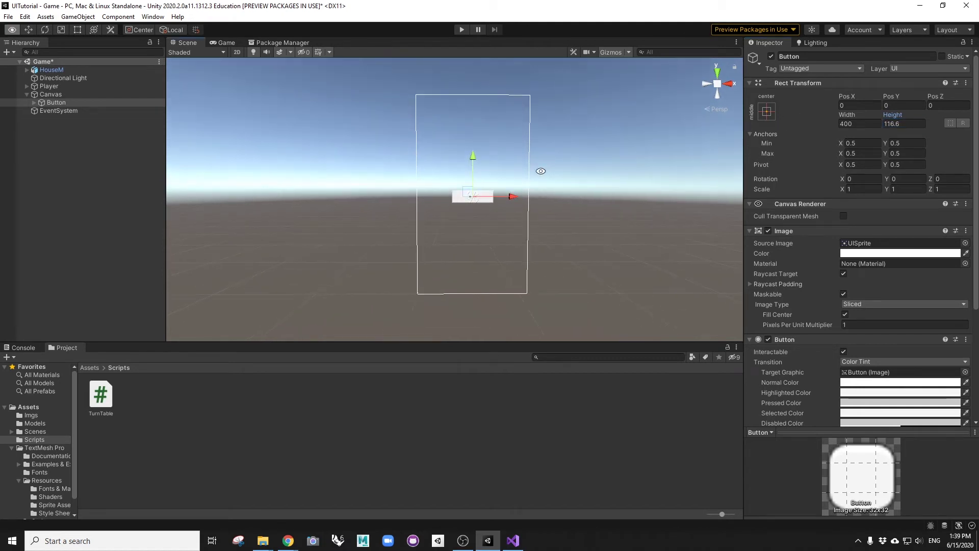
left_click_drag(847, 118, 745, 117)
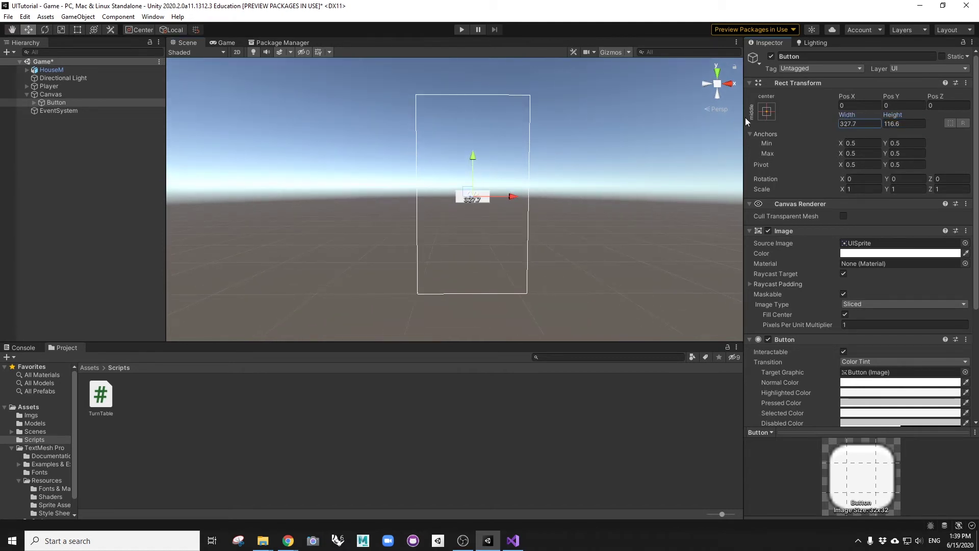
left_click_drag(904, 113, 782, 126)
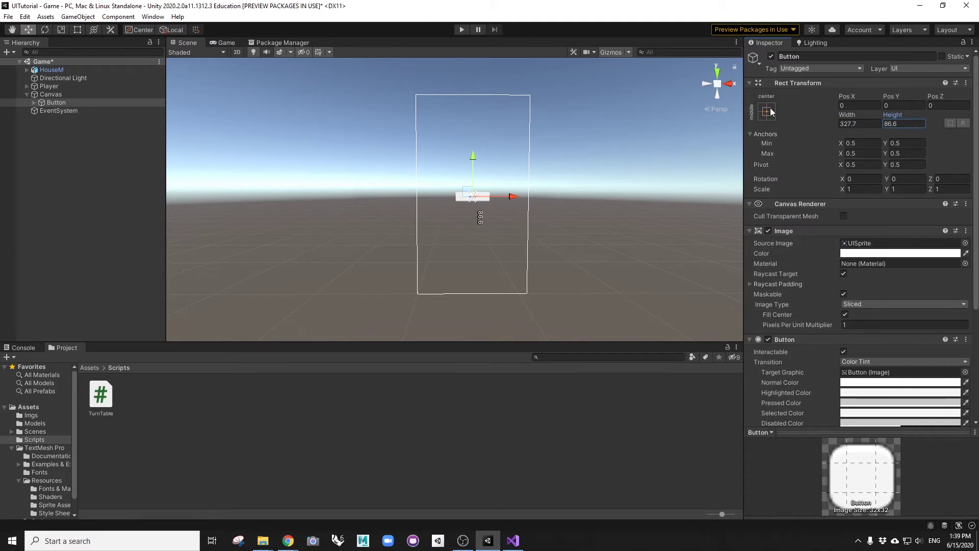
Anchor the button to the bottom center of the Canvas and move it down to a Y position of about 109.
left_click(767, 111)
left_click(825, 235)
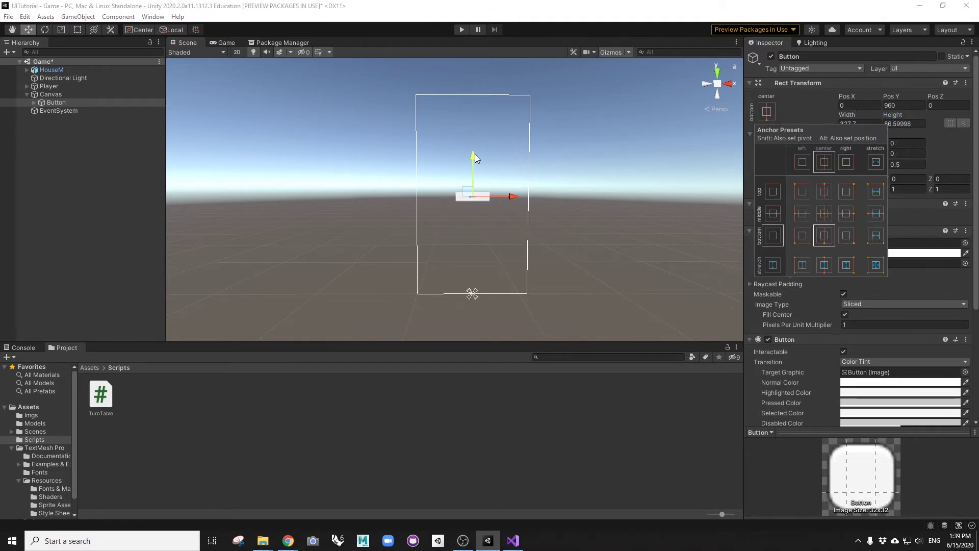
left_click_drag(475, 154, 476, 238)
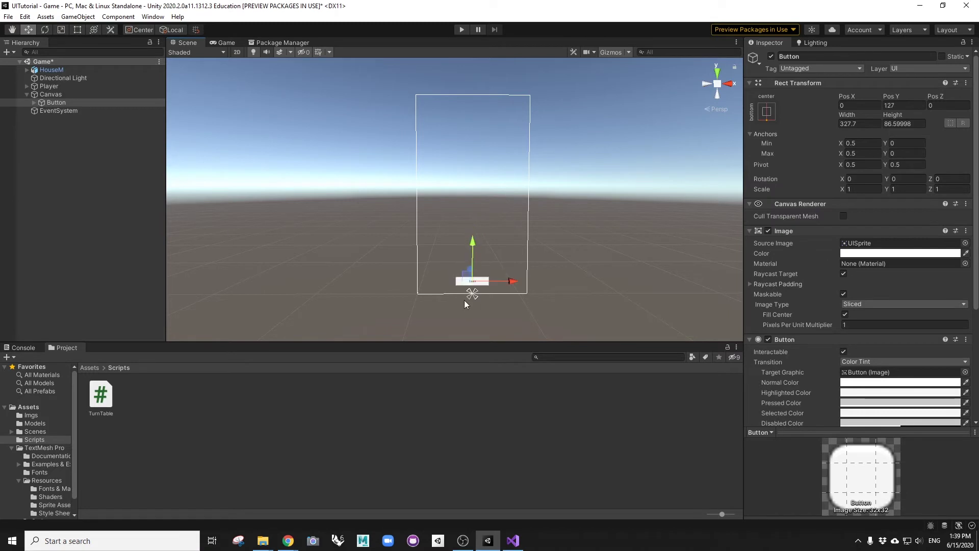
scroll(464, 300, "up", 3)
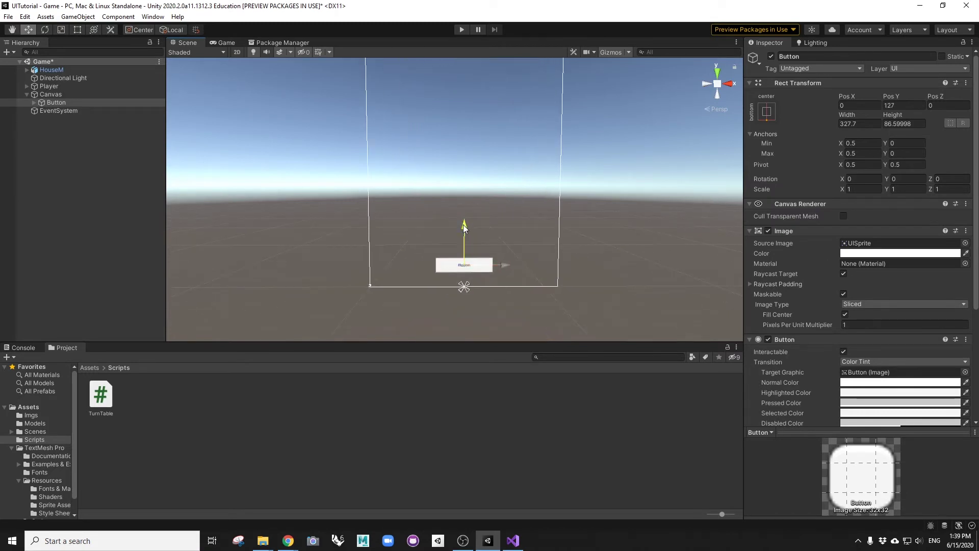
left_click_drag(463, 224, 463, 228)
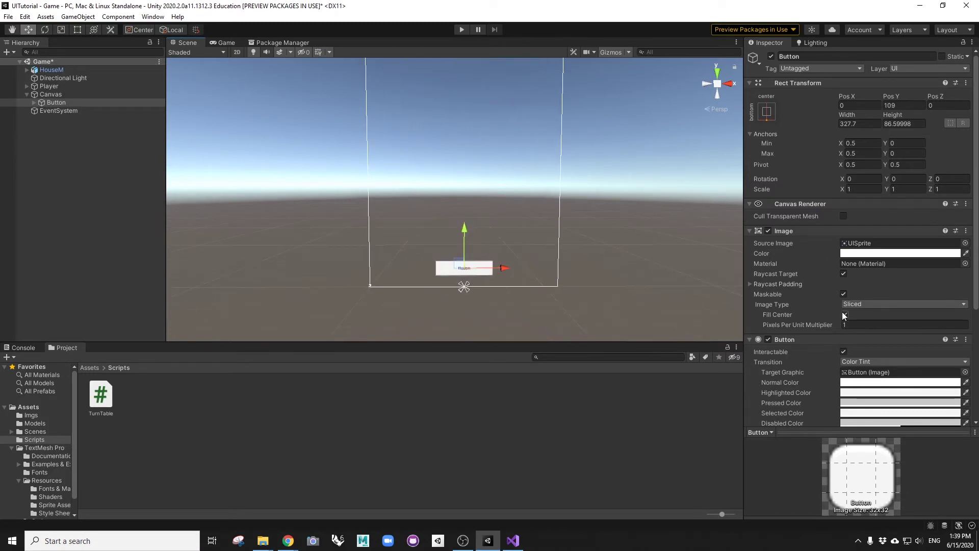
Enlarge the font size of the button's Text (TMP) label to about 70.3 and open its text for editing.
left_click(34, 103)
left_click(66, 111)
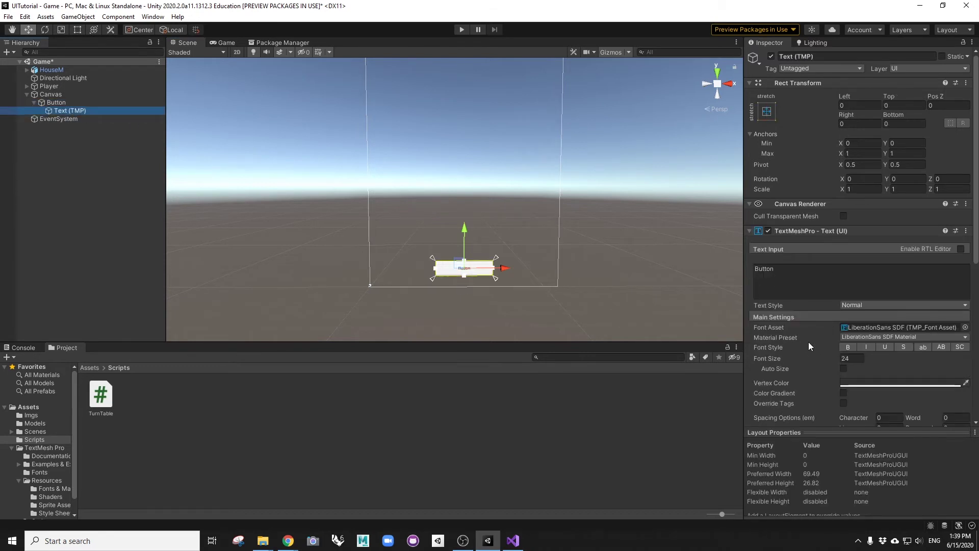
mouse_move(765, 358)
left_mouse_down()
mouse_move(779, 360)
mouse_move(754, 358)
left_mouse_up()
left_click(760, 273)
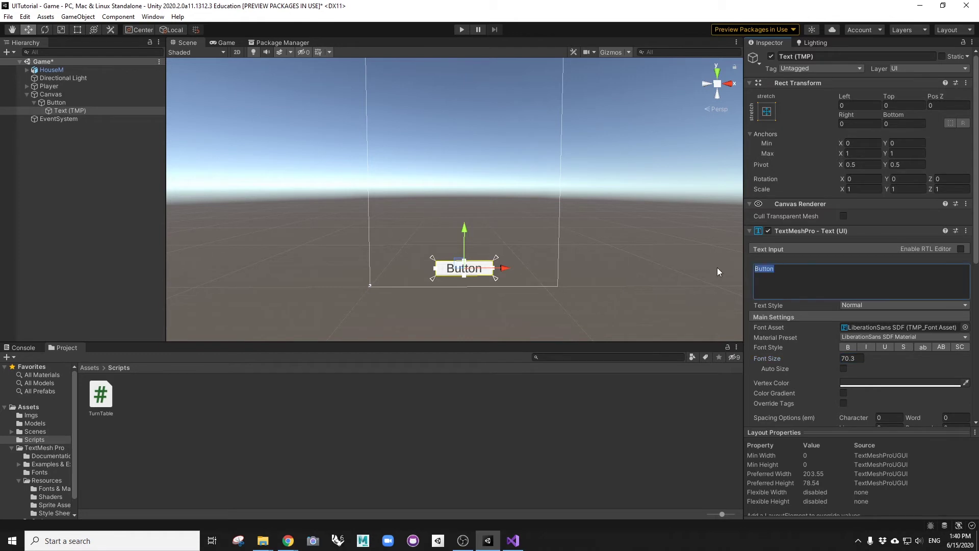
Change the button's label text to HOME, reduce its font size to 62.5 and make it bold.
type("HOME")
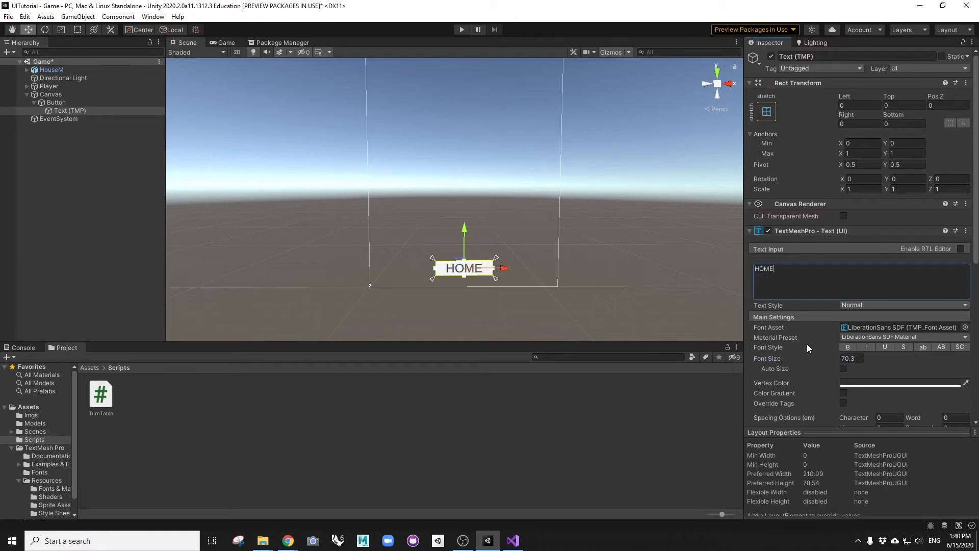
left_click_drag(778, 359, 773, 357)
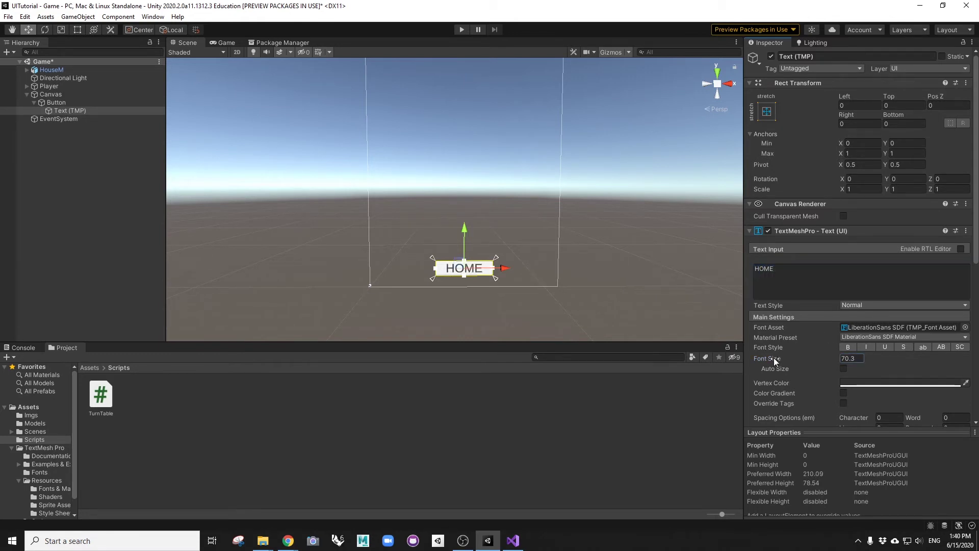
left_click(848, 347)
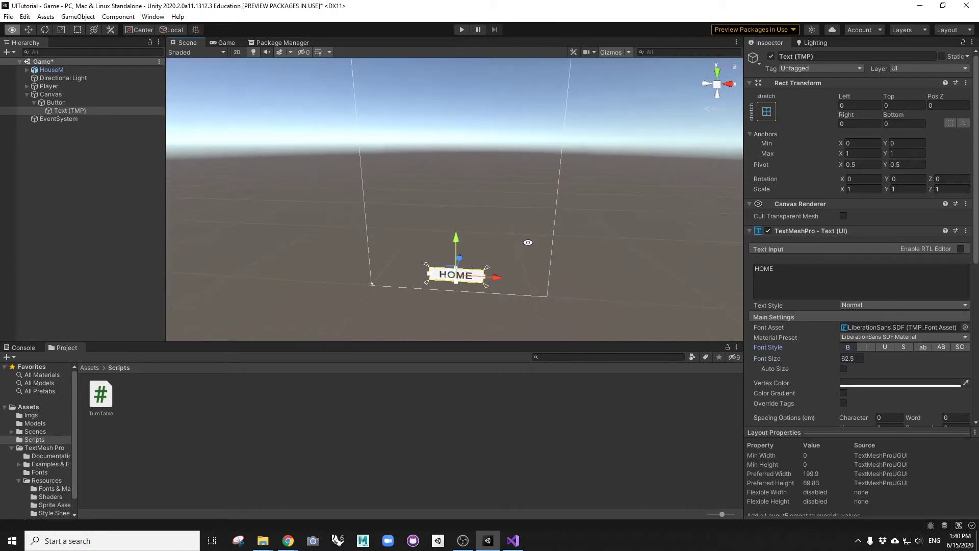
Set the alpha of the Button's Normal Color to 80.
scroll(895, 357, "down", 10)
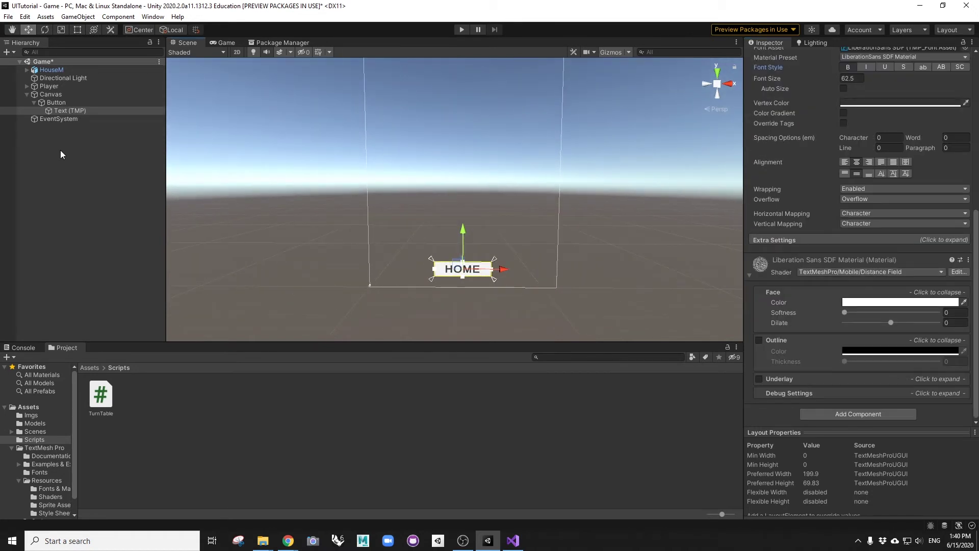
left_click(57, 103)
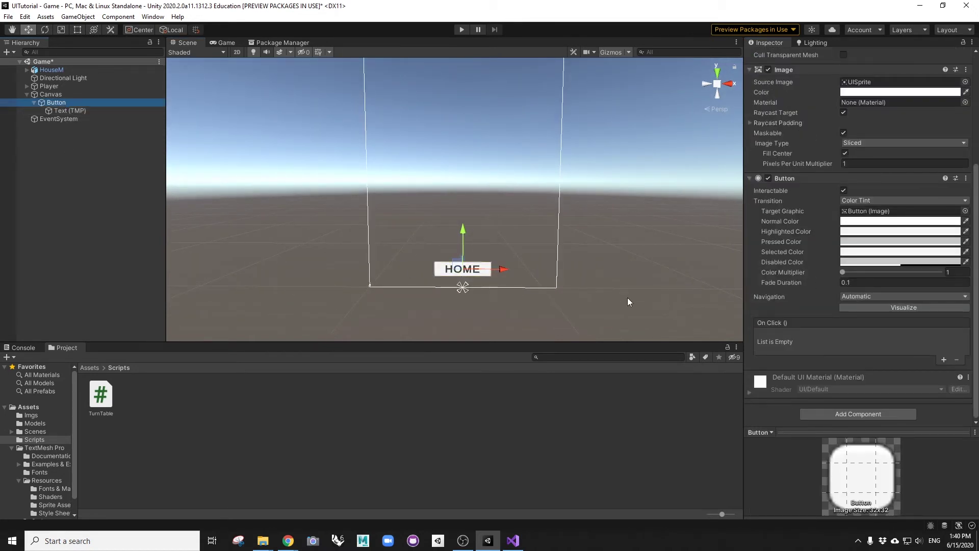
left_click(878, 221)
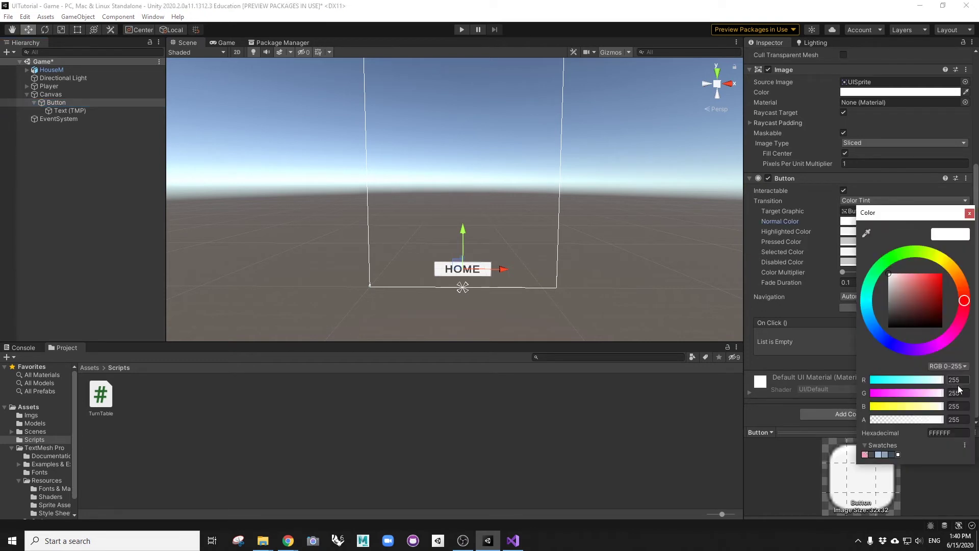
left_click(954, 419)
type("40")
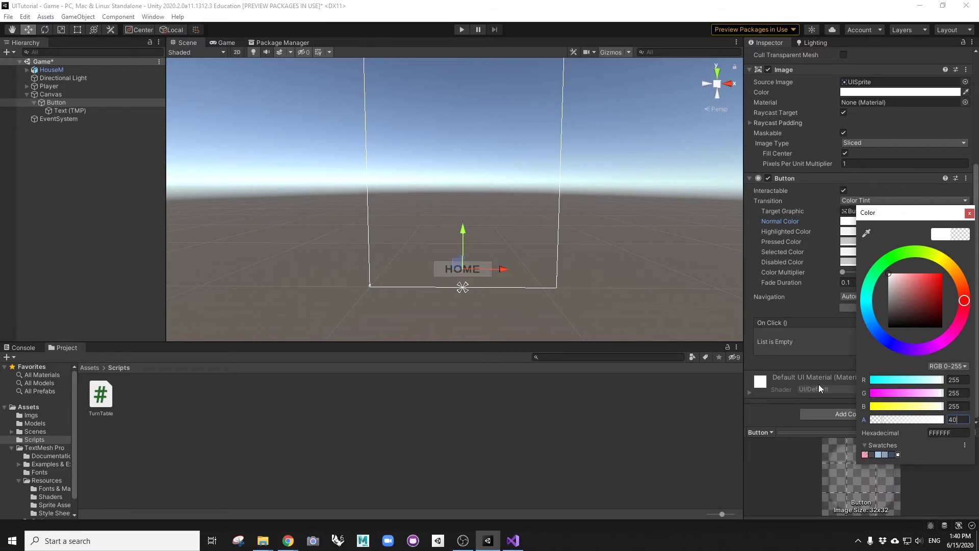
key("BackSpace")
key("BackSpace")
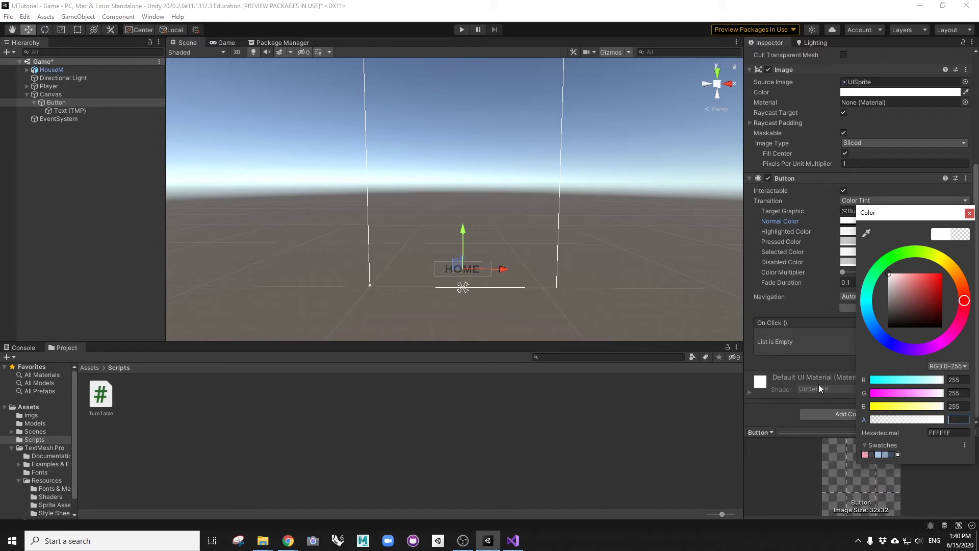
type("80")
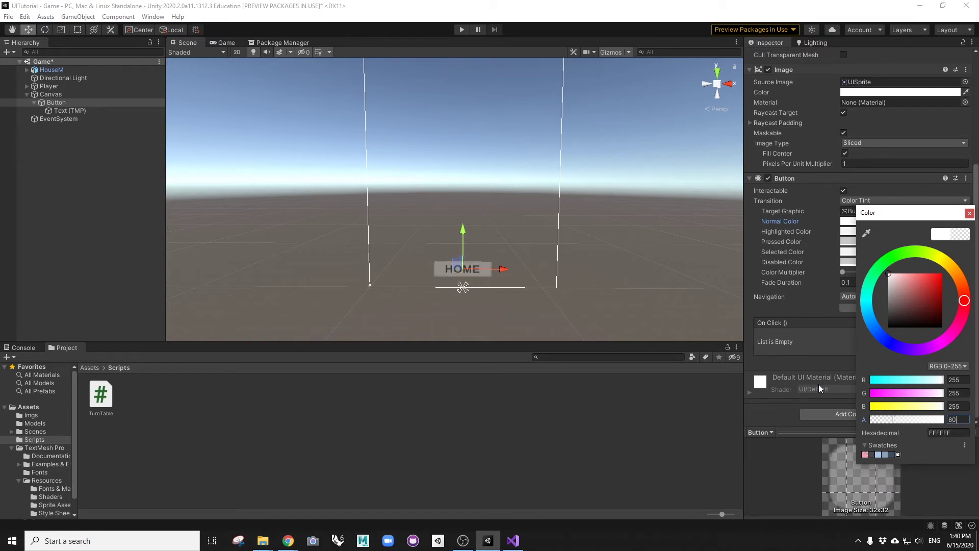
left_click(968, 214)
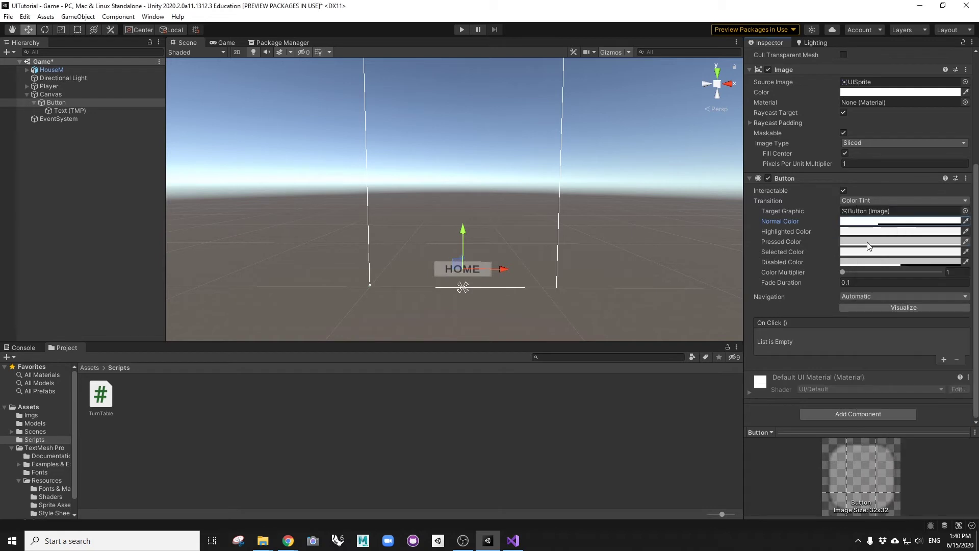
Set the Button's Highlighted Color to white (FFFFFF) with an alpha of 100.
left_click(848, 231)
left_click_drag(889, 289, 883, 276)
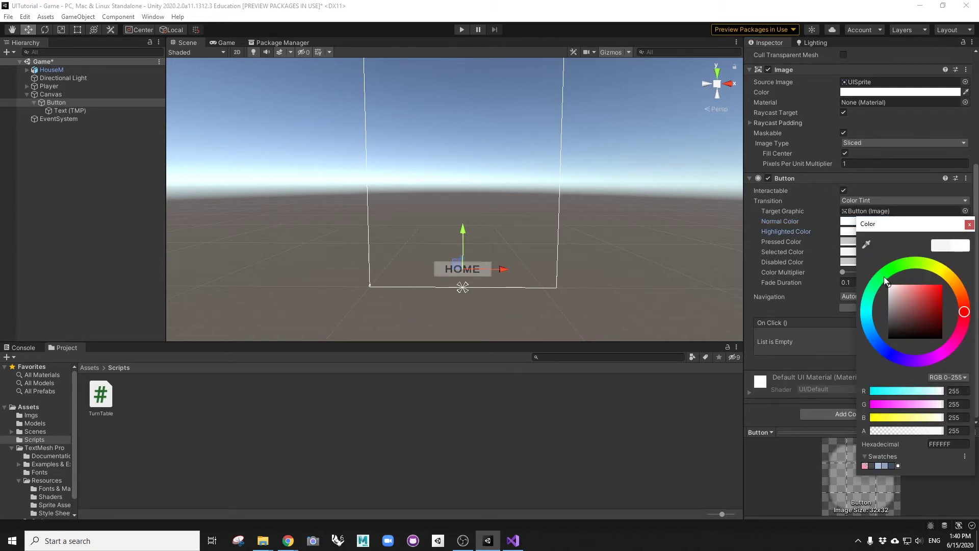
left_click(958, 431)
type("100")
left_click(969, 224)
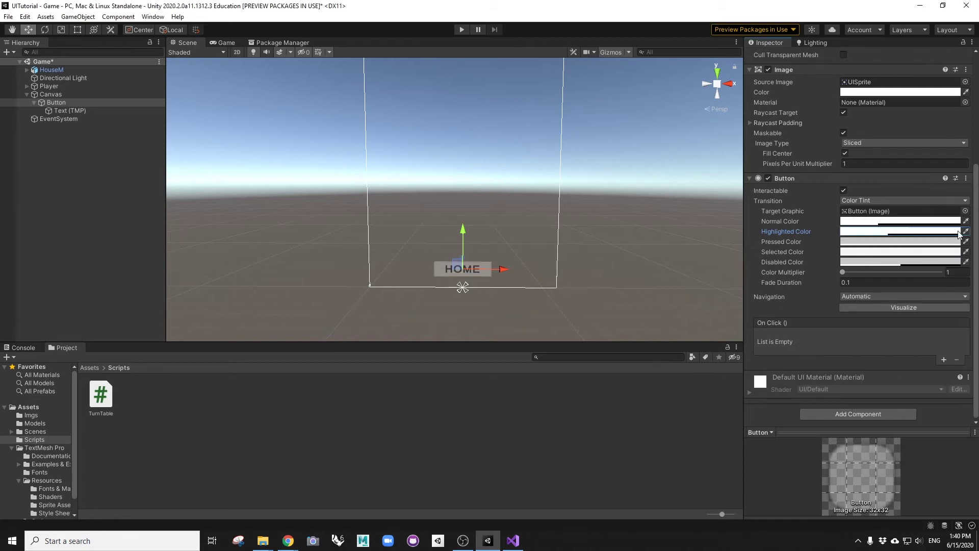
Set the Button's Pressed Color to white (FFFFFF) with an alpha of 200.
left_click(902, 241)
left_click_drag(891, 305, 887, 282)
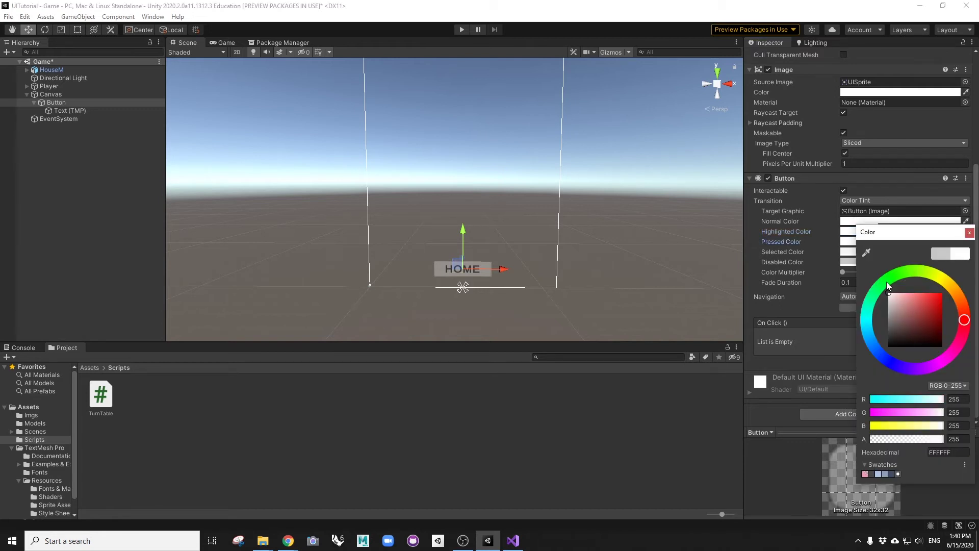
left_click(956, 439)
type("15")
key("BackSpace")
key("BackSpace")
type("200")
left_click(969, 233)
Set the Button's Selected Color to white (FFFFFF) with an alpha of 150.
left_click(894, 251)
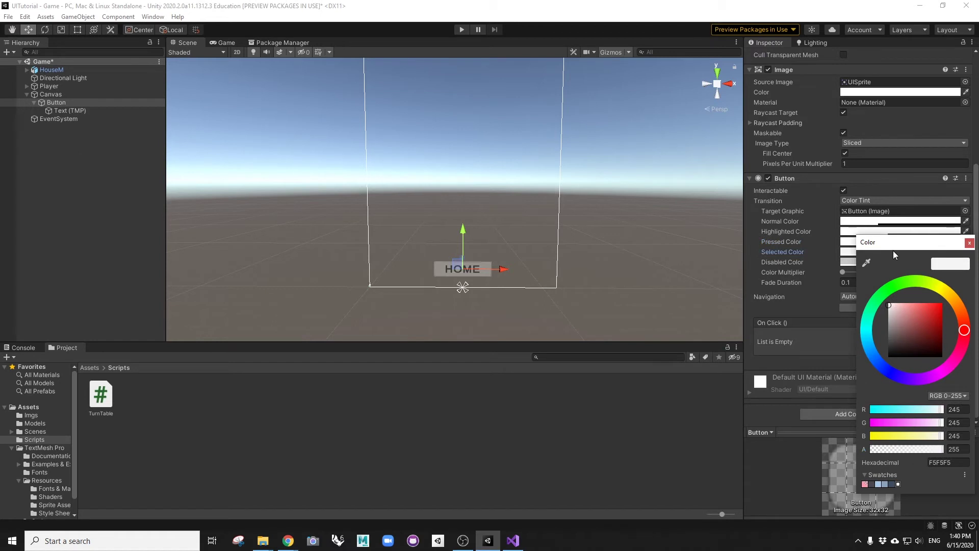
left_click(890, 303)
left_click(955, 449)
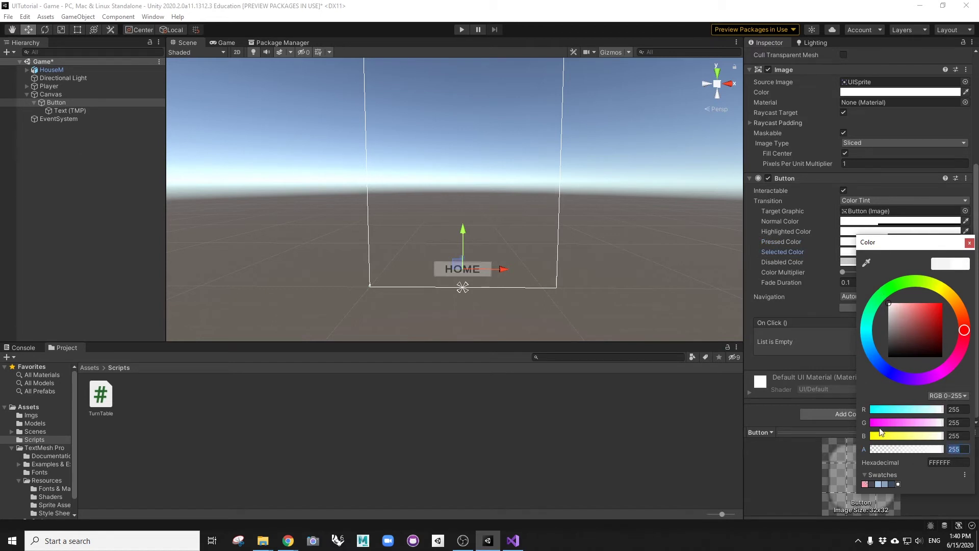
left_click(969, 242)
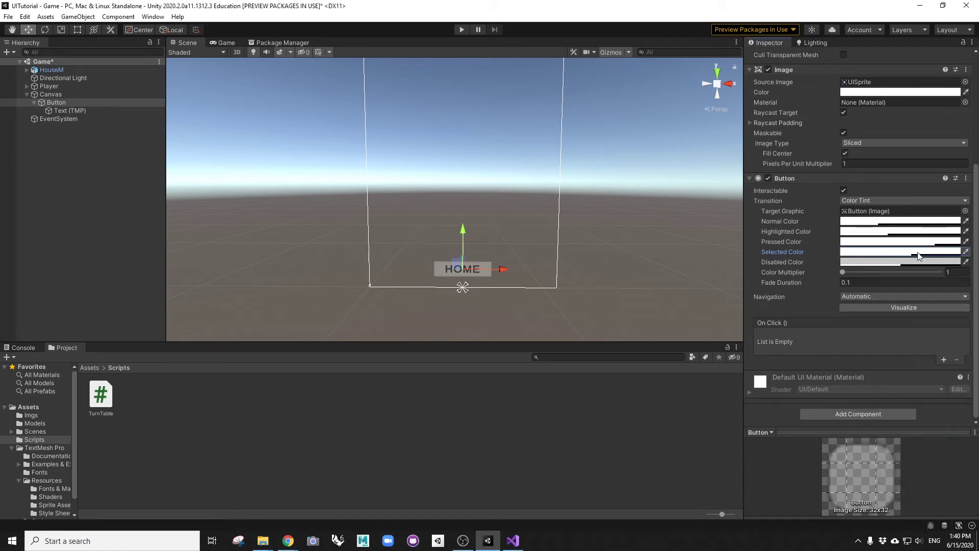
Set the alpha of the Button's Highlighted Color to 120 and recheck the Selected Color's alpha.
left_click(908, 231)
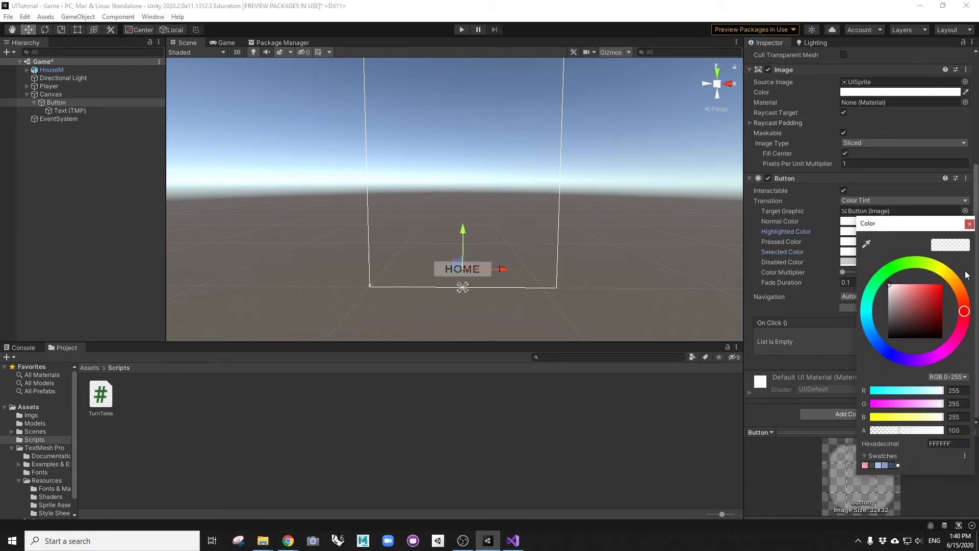
left_click(955, 430)
type("120")
left_click(969, 223)
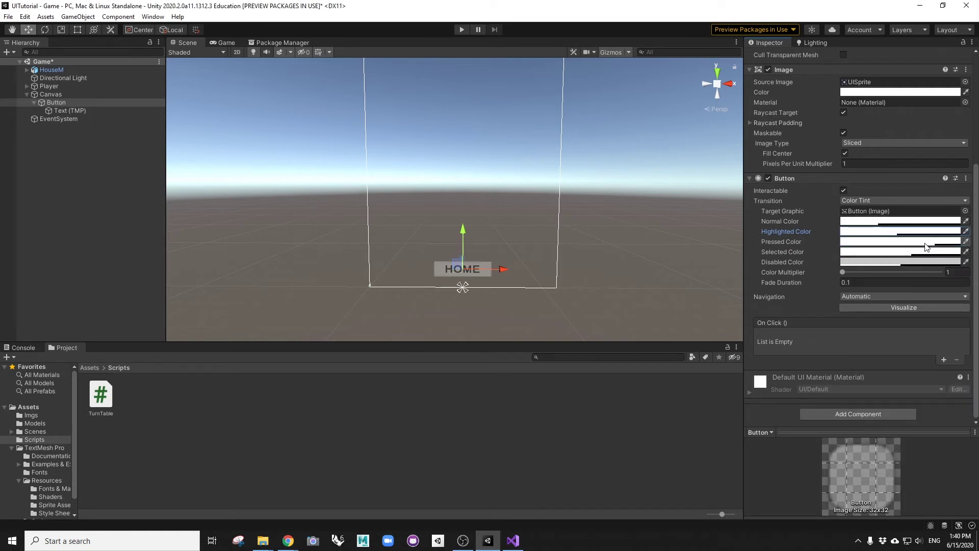
left_click(900, 252)
left_click(955, 451)
type("120")
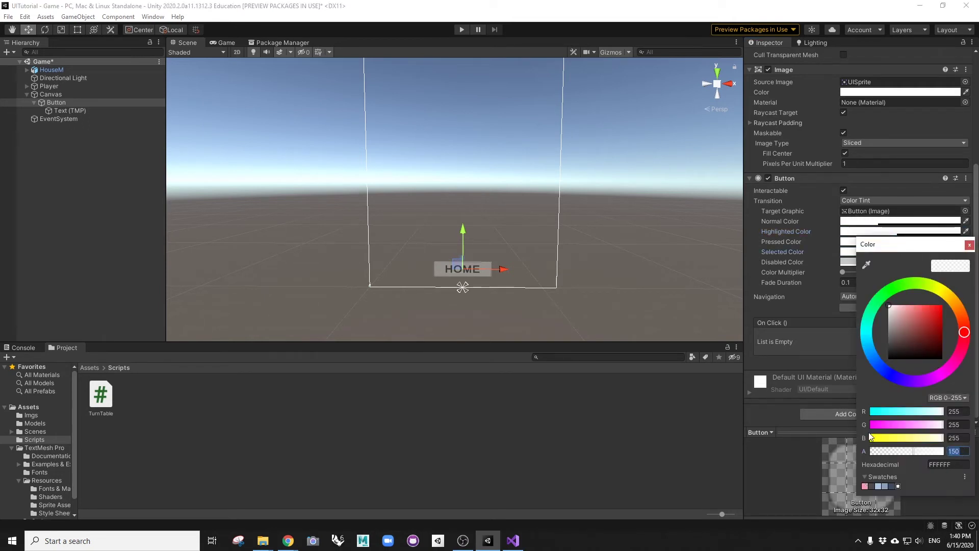
left_click(970, 245)
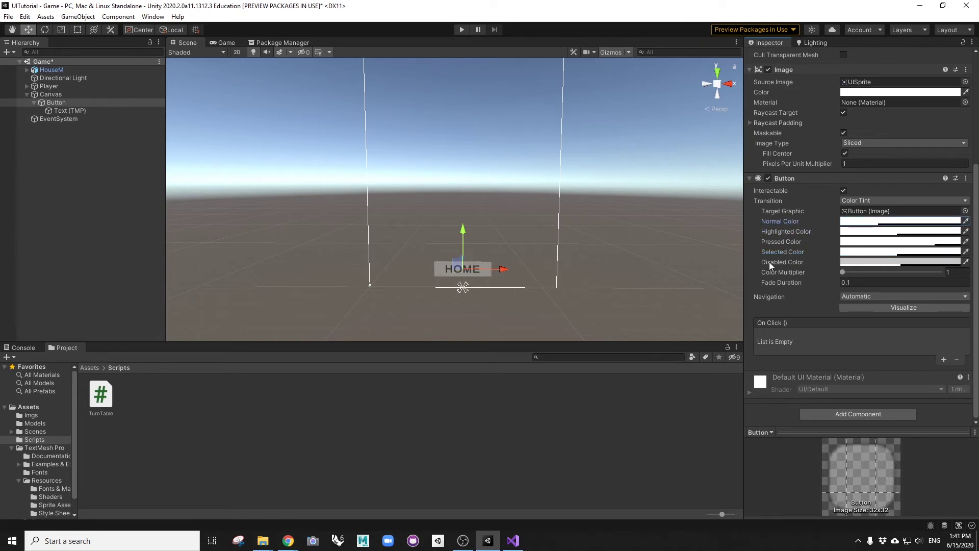
Set the Button's Disabled Color to white (FFFFFF) with an alpha of 60.
left_click(889, 262)
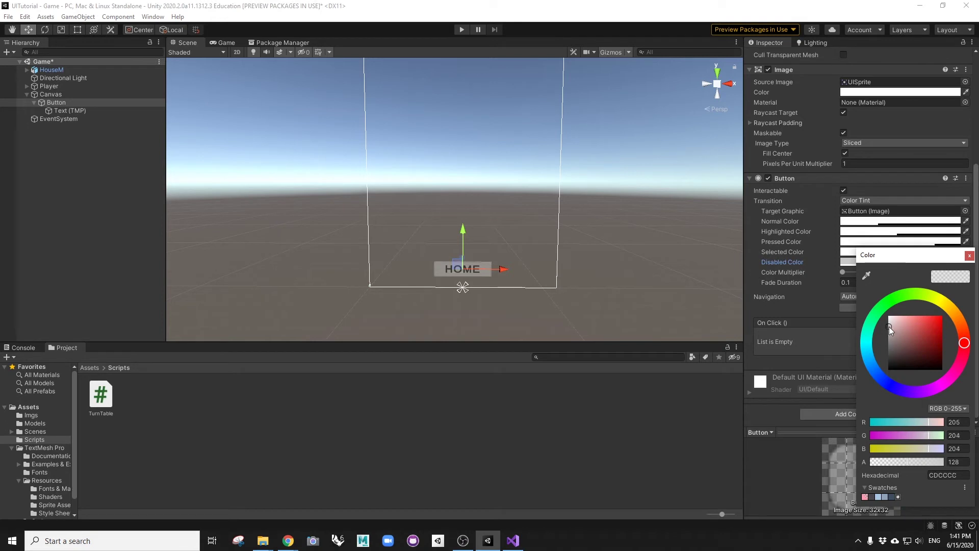
left_click_drag(889, 327, 885, 311)
left_click(959, 462)
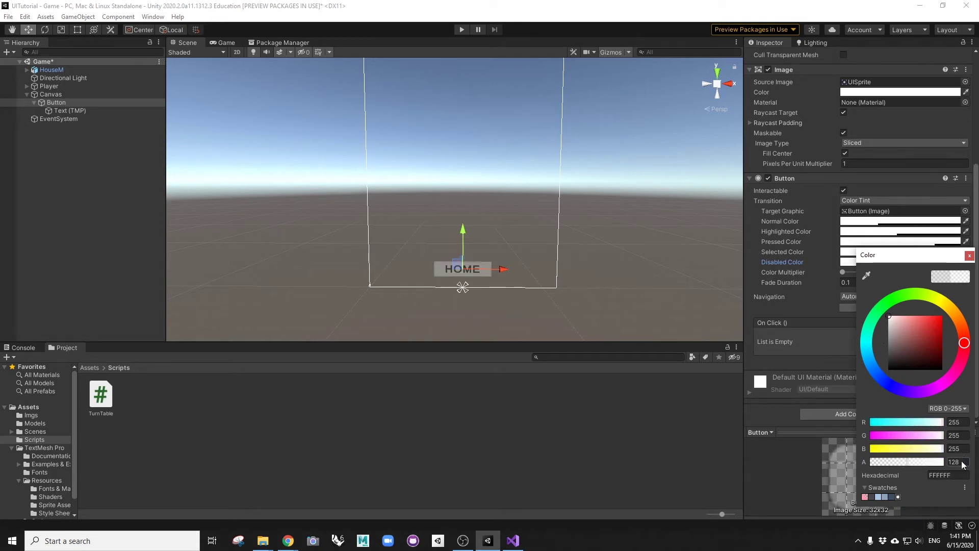
type("60")
left_click(970, 255)
Check the Normal Color's alpha and set the Disabled Color's alpha to 80 to match it.
left_click(885, 225)
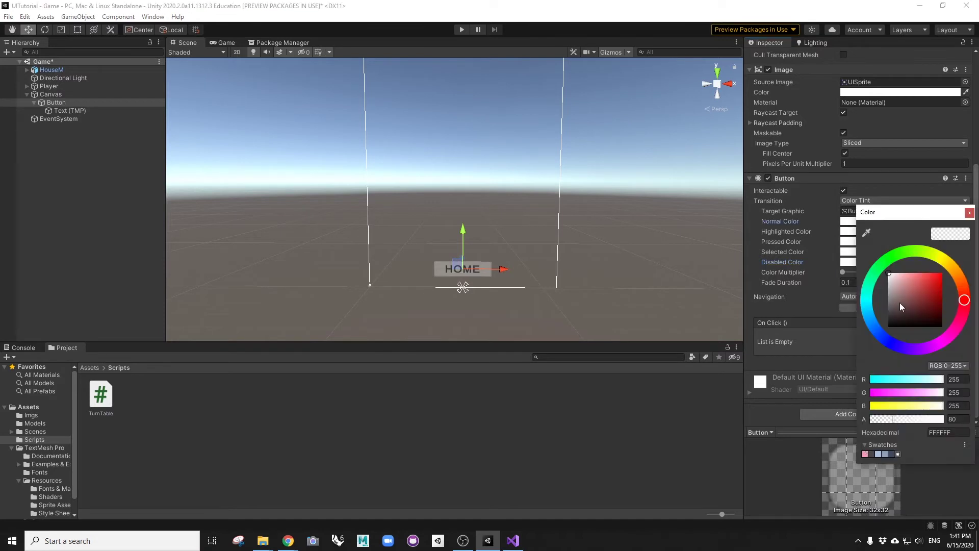
left_click(972, 216)
left_click(909, 264)
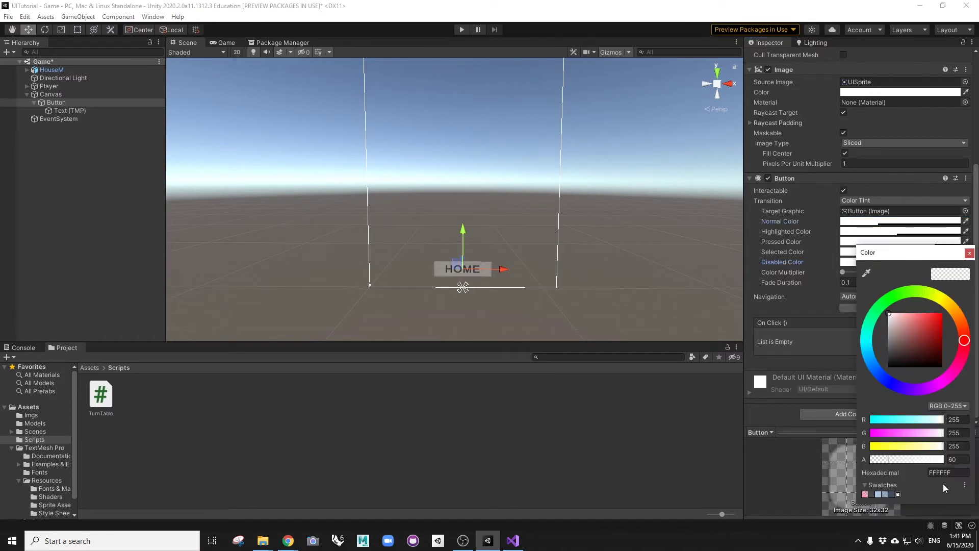
left_click(959, 459)
type("80")
left_click(969, 254)
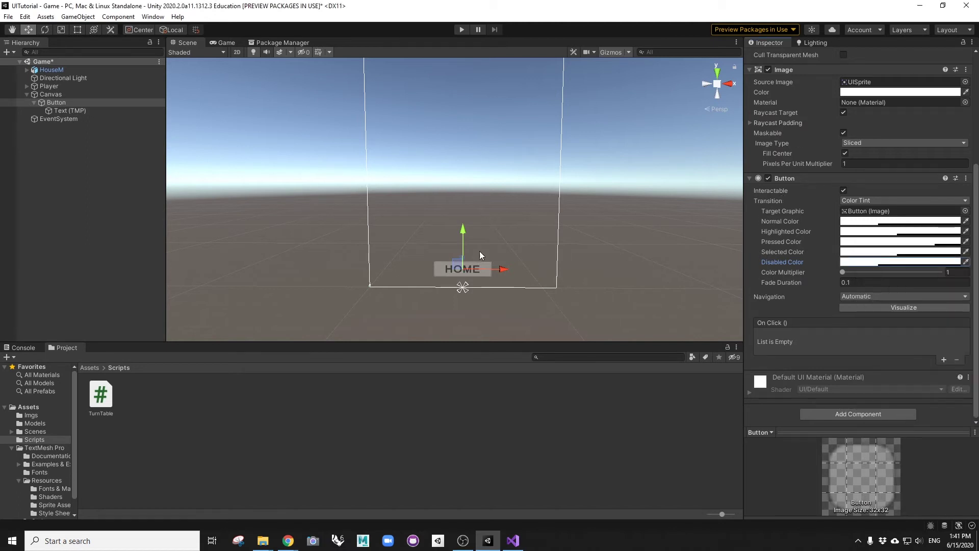
Add a UI Slider to the Canvas and widen it to about 315.
right_click(47, 94)
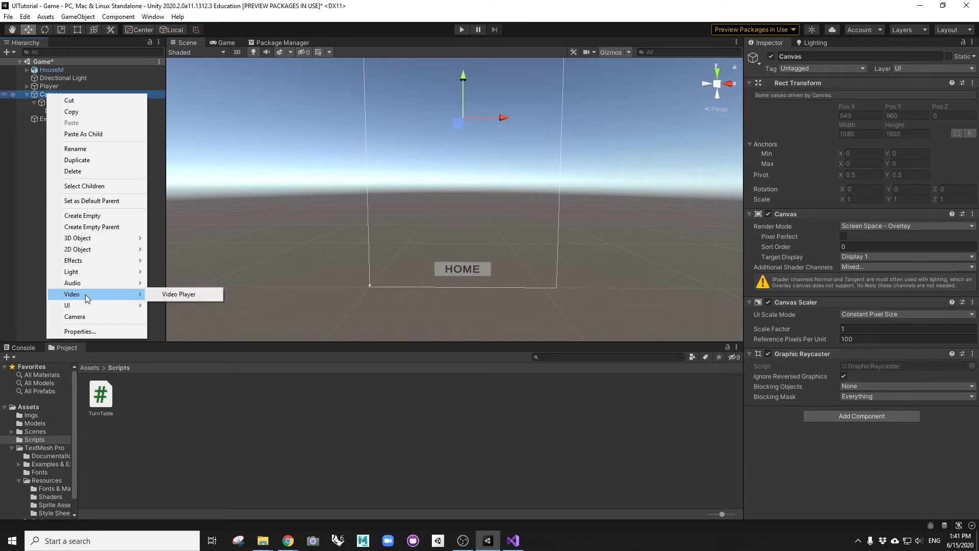
mouse_move(87, 306)
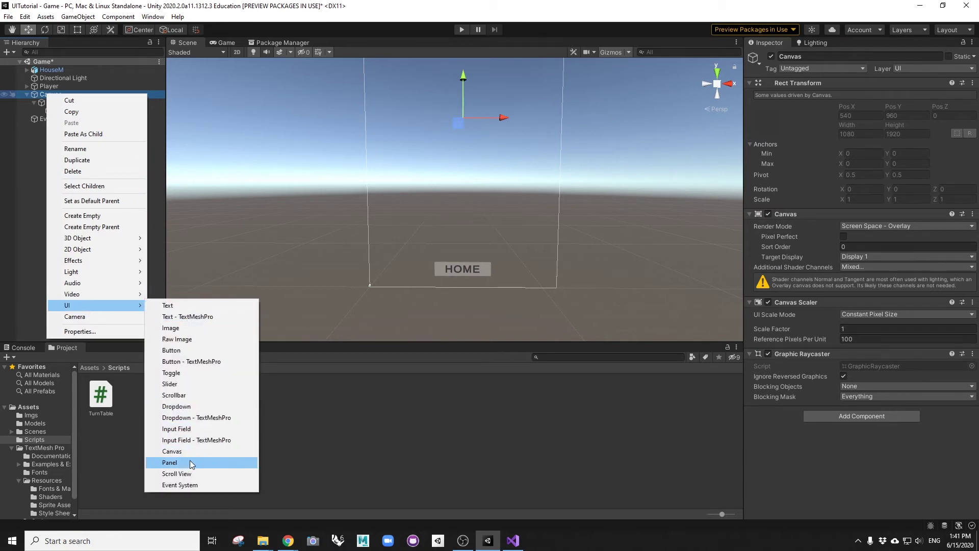
left_click(182, 384)
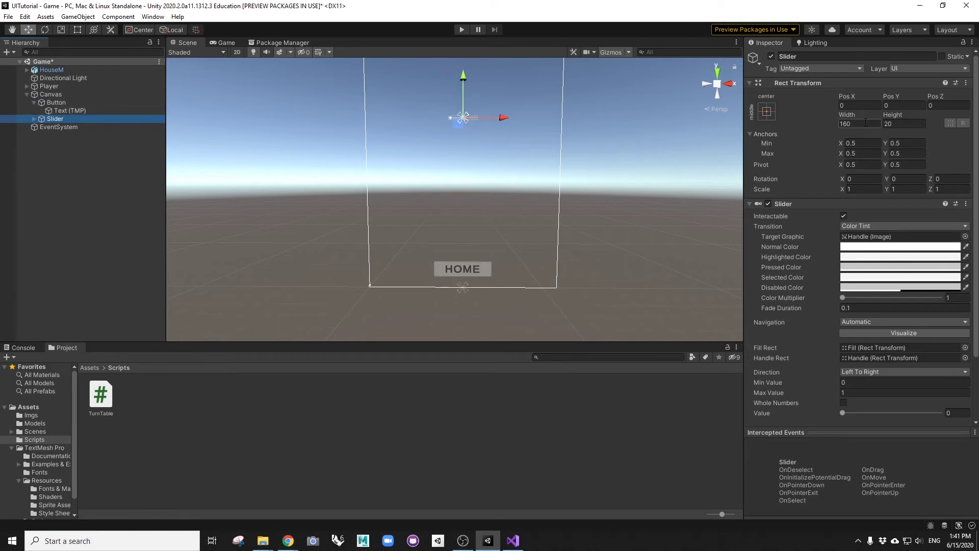
left_click(846, 113)
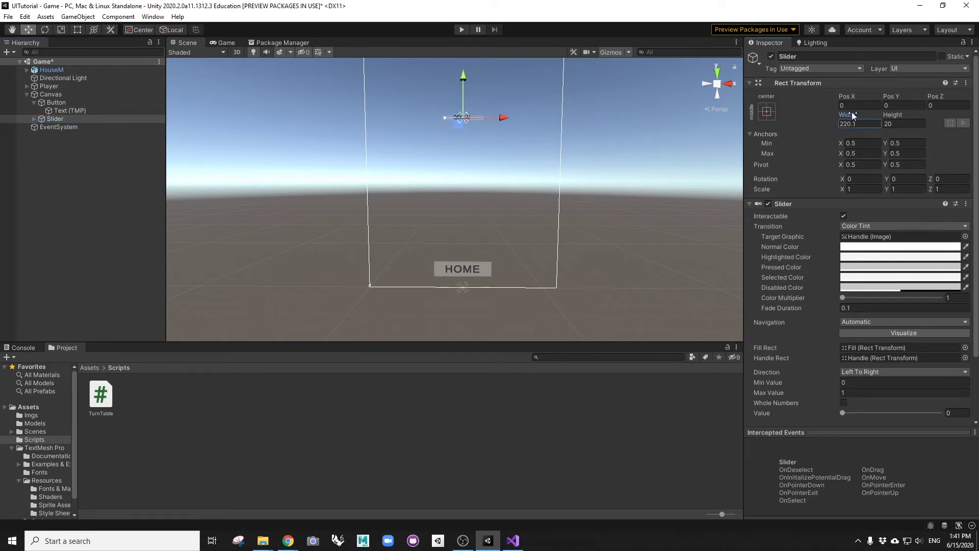
left_click_drag(852, 115, 873, 116)
Anchor the slider to the bottom center of the canvas and move it down to just above the HOME button, at Pos Y 240.
left_click(766, 112)
left_click(824, 235)
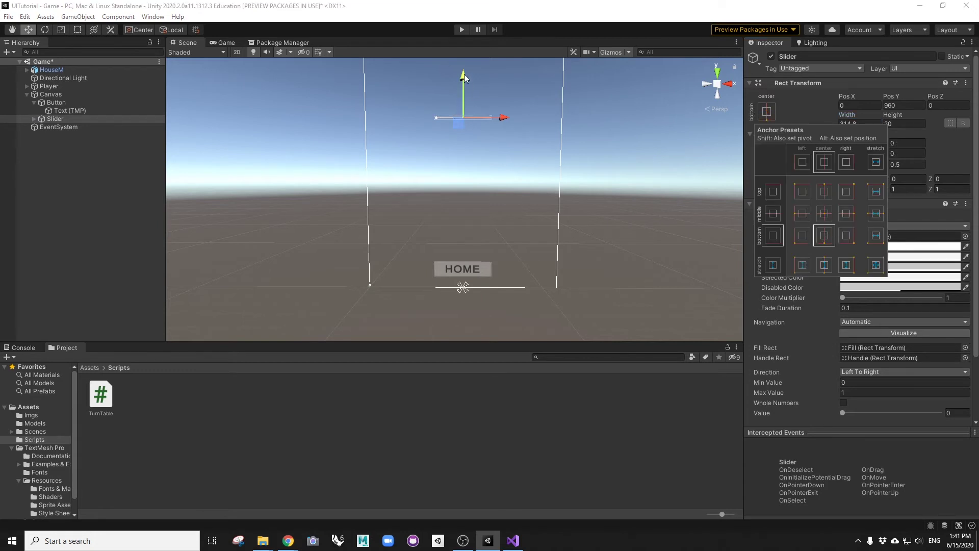
left_click_drag(464, 75, 456, 204)
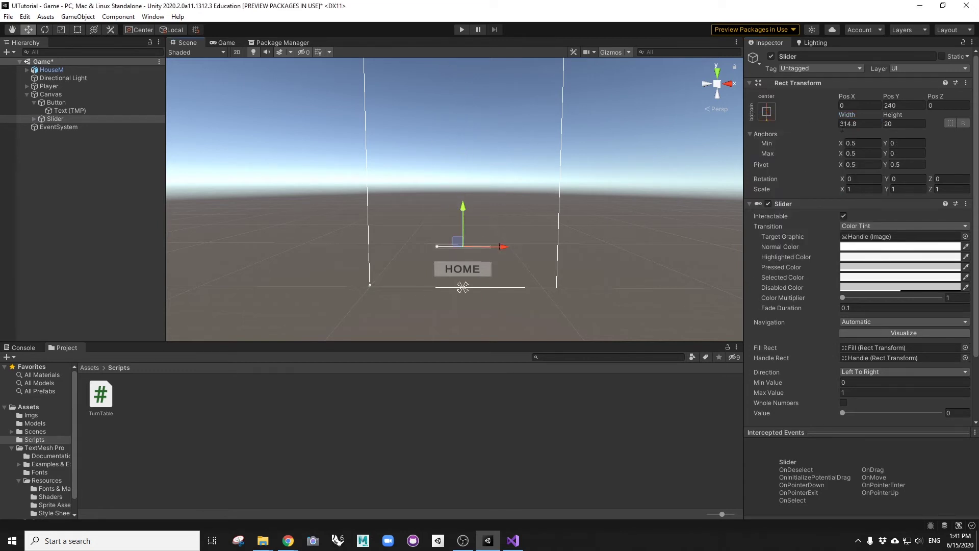
Resize the slider to a width of about 806 and height of about 85, and lower it to about Pos Y 216.
left_click_drag(842, 118, 385, 126)
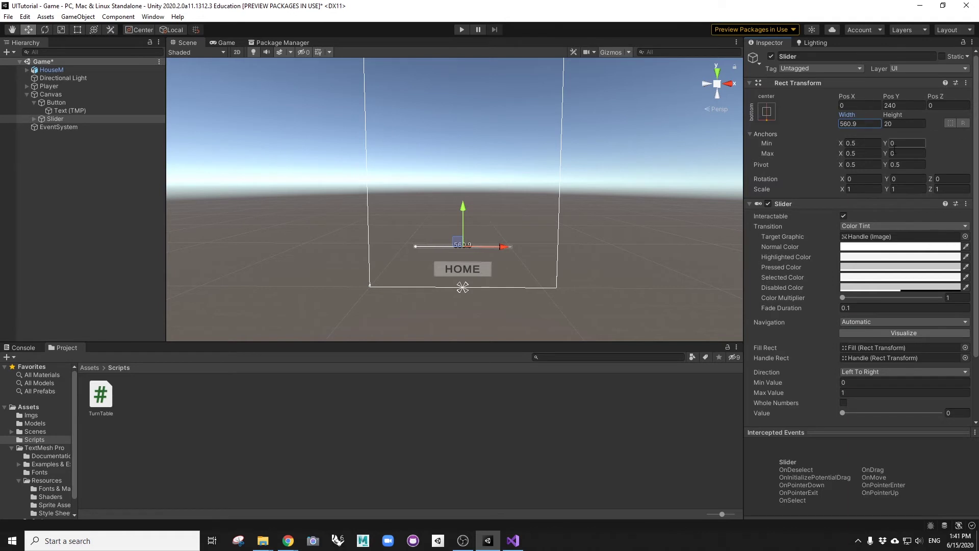
left_click_drag(892, 143, 944, 119)
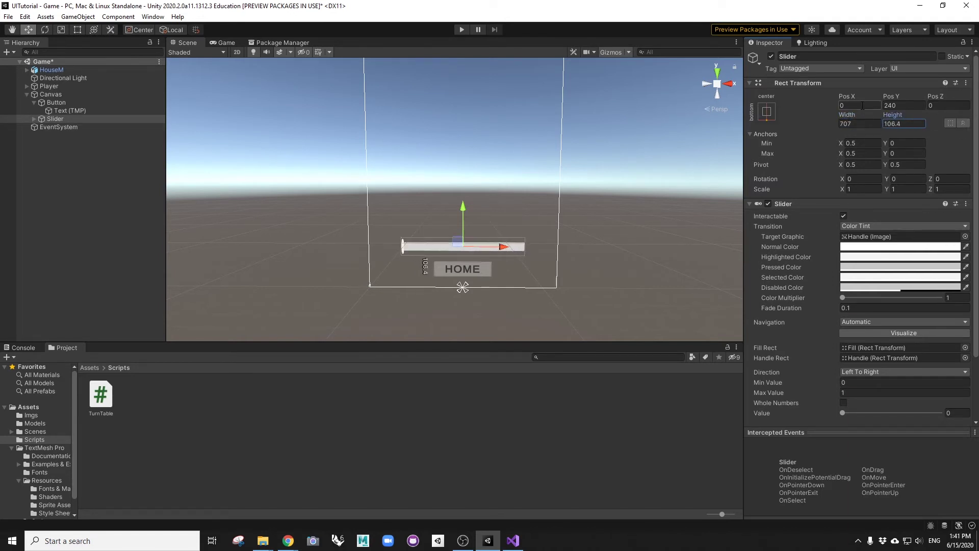
left_click_drag(849, 117, 959, 128)
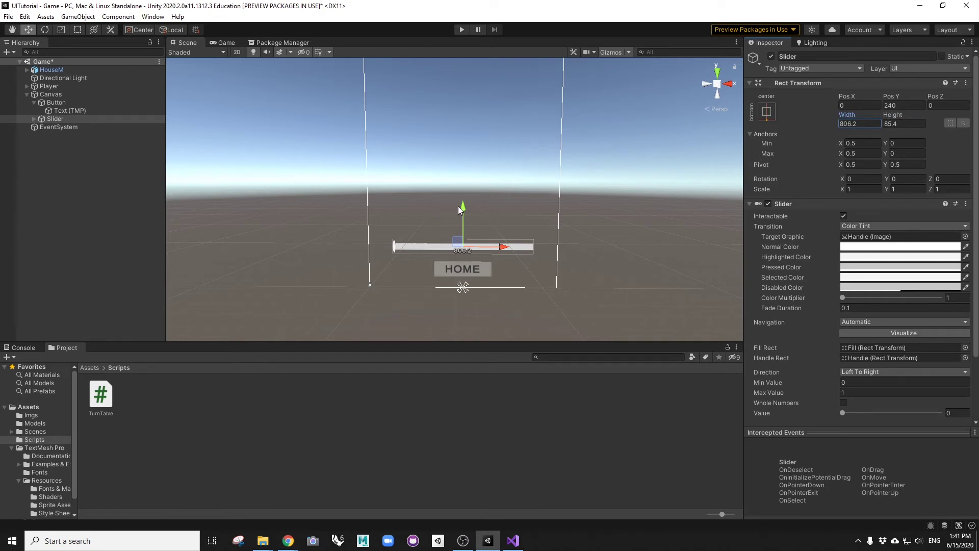
left_click_drag(459, 207, 466, 208)
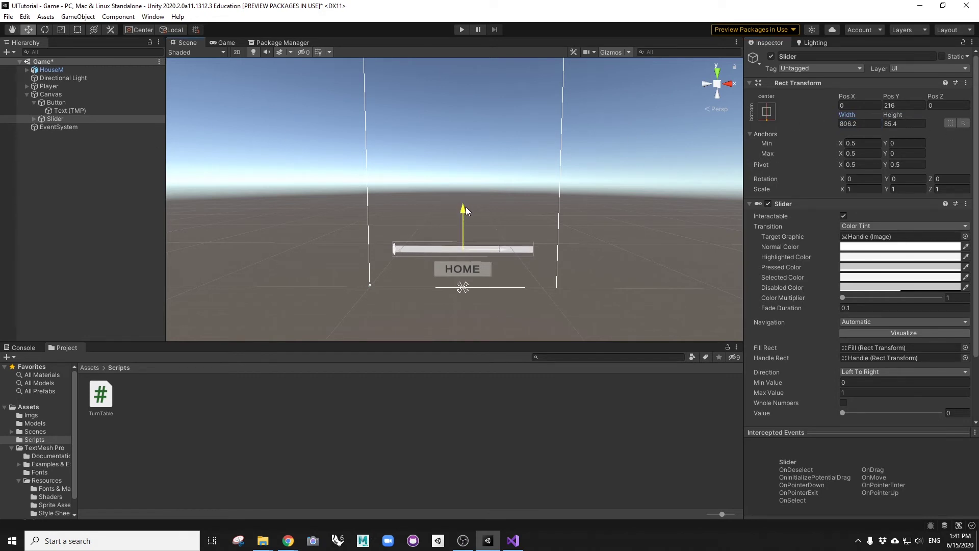
Disable the Image component on the slider's Handle so that no knob is drawn.
left_click(34, 118)
left_click(67, 143)
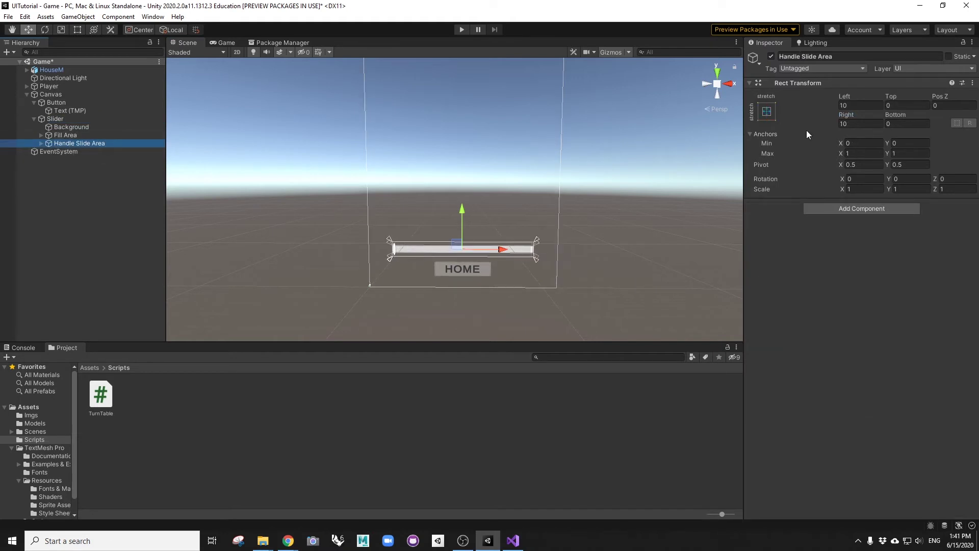
left_click(40, 143)
left_click(69, 151)
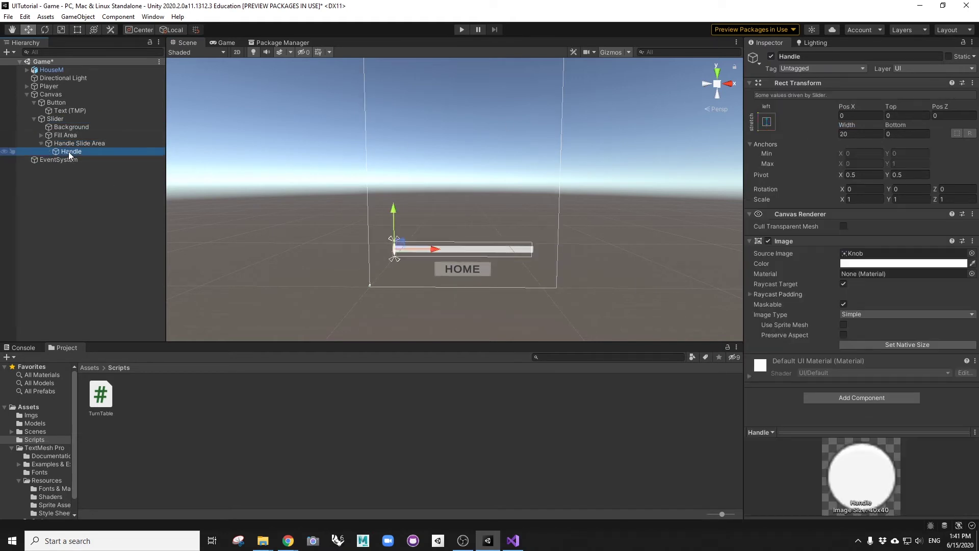
left_click(769, 241)
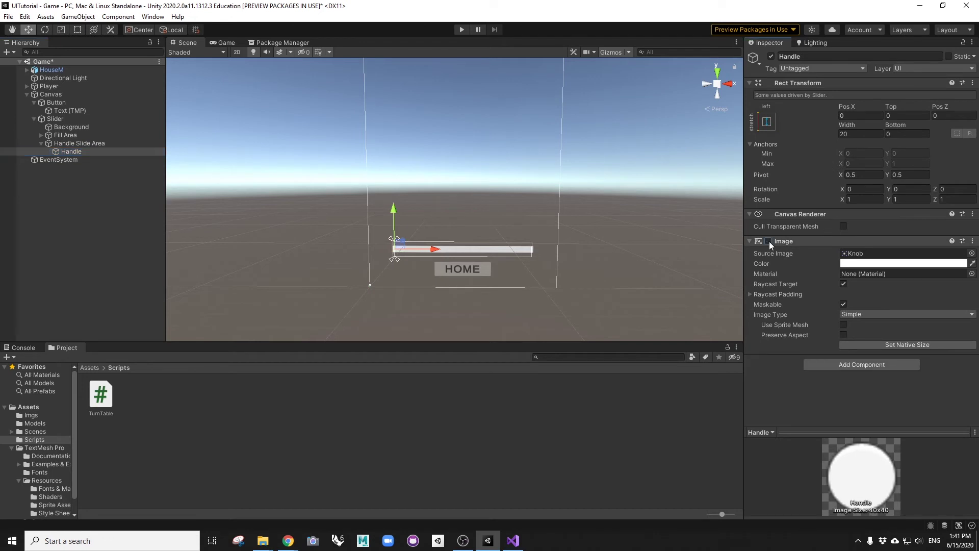
left_click(406, 266)
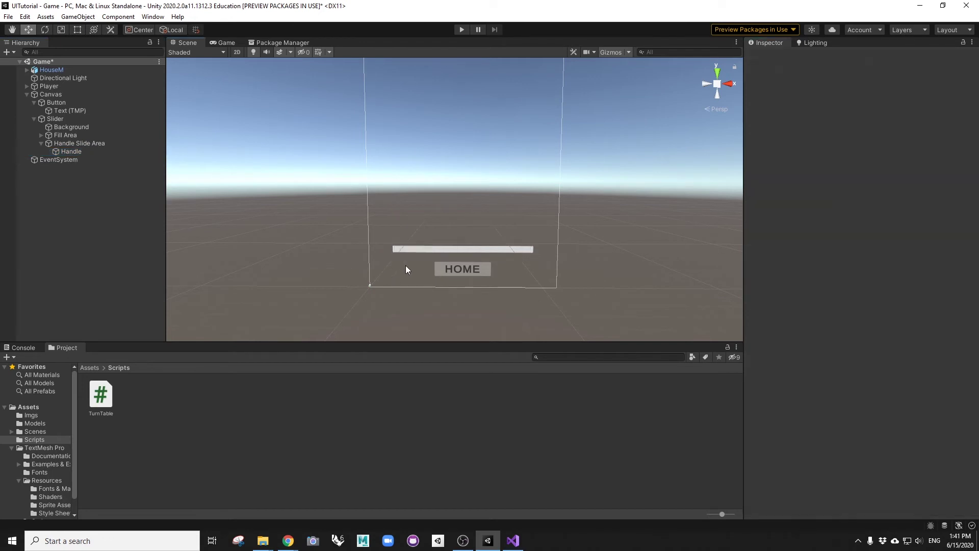
Set the Image color of the slider's Fill object to the dark blue-grey swatch 3E4D5E.
left_click(66, 135)
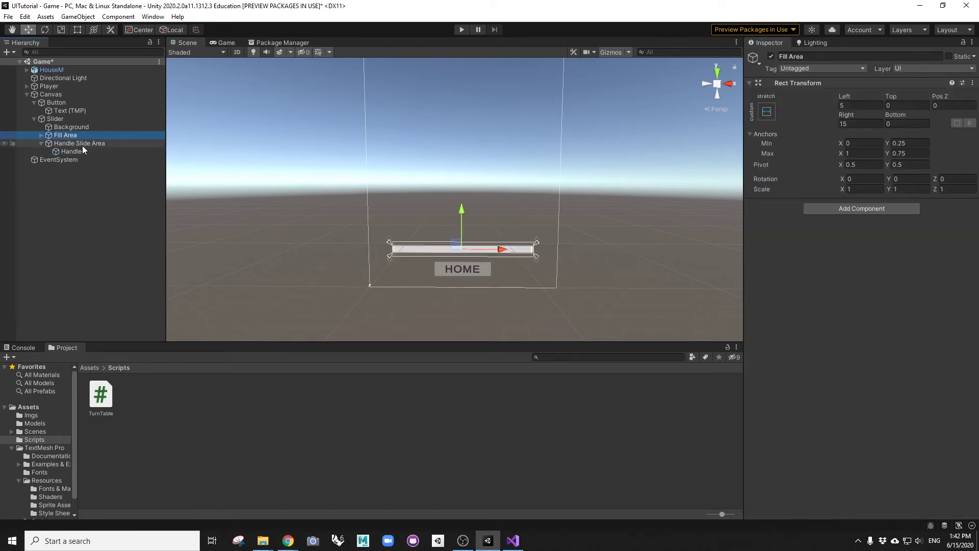
left_click(41, 135)
left_click(64, 143)
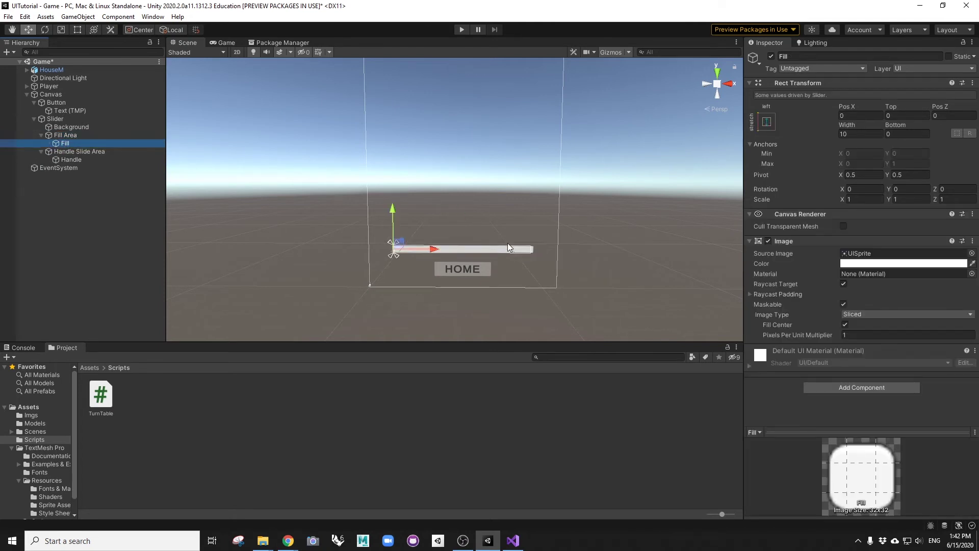
left_click(873, 265)
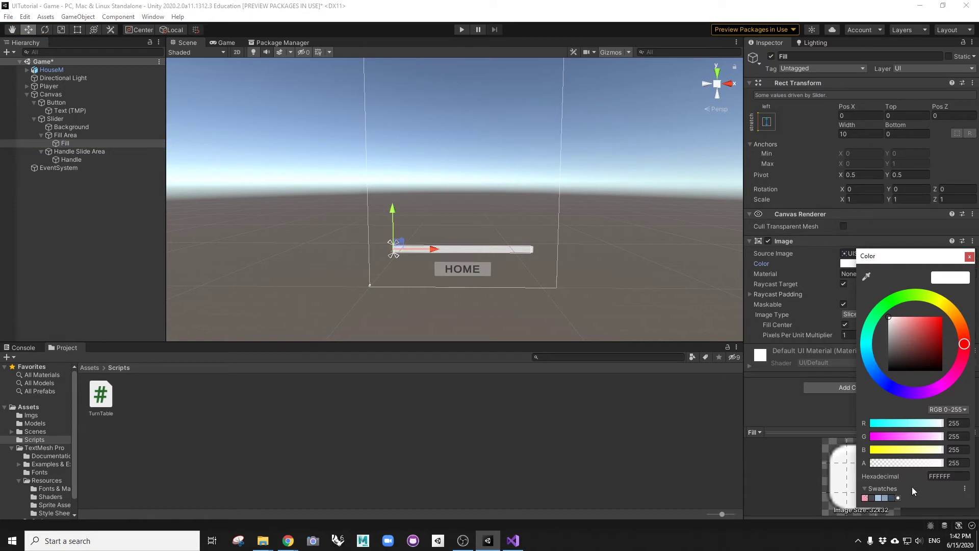
left_click_drag(898, 256, 841, 226)
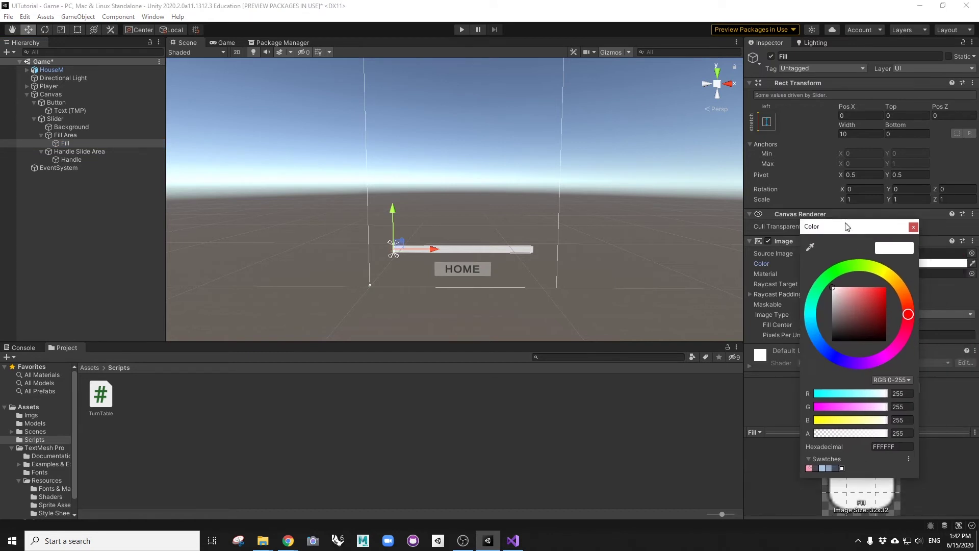
left_click(835, 470)
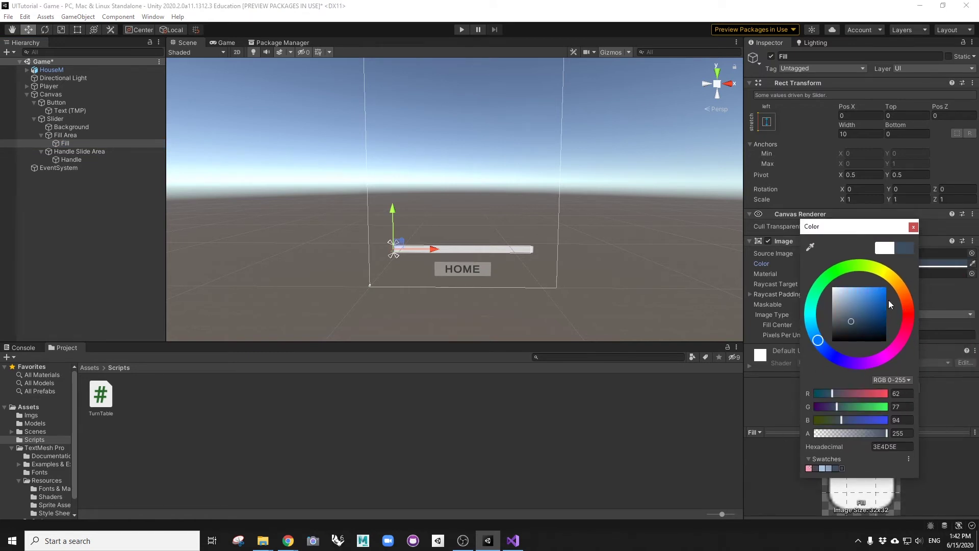
left_click(913, 227)
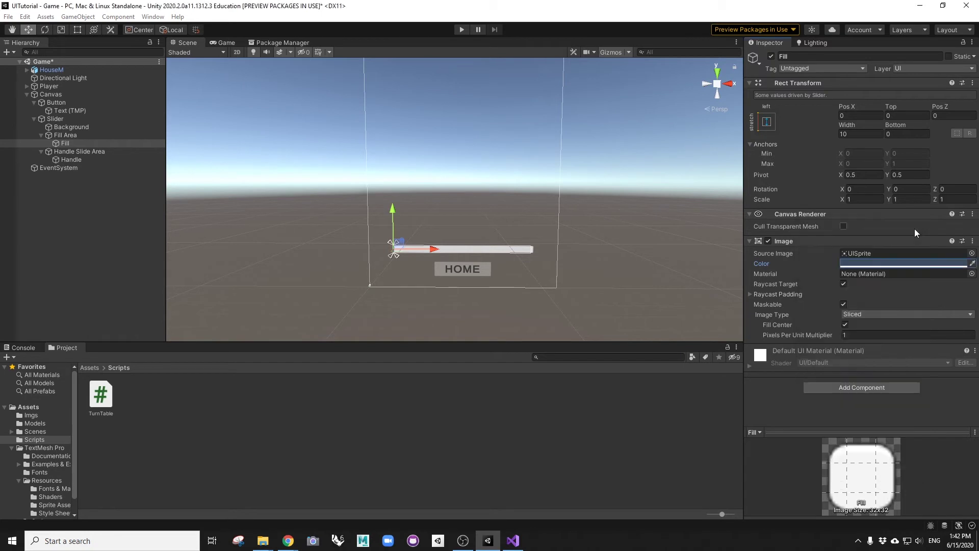
left_click(436, 231)
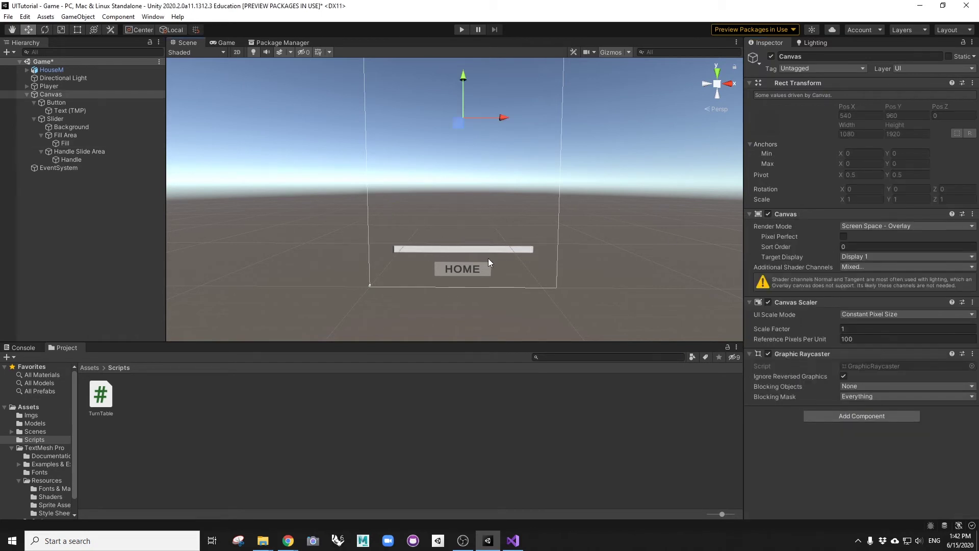
Lower the alpha of the slider's Background image color to make it semi-transparent.
left_click(439, 248)
left_click(60, 127)
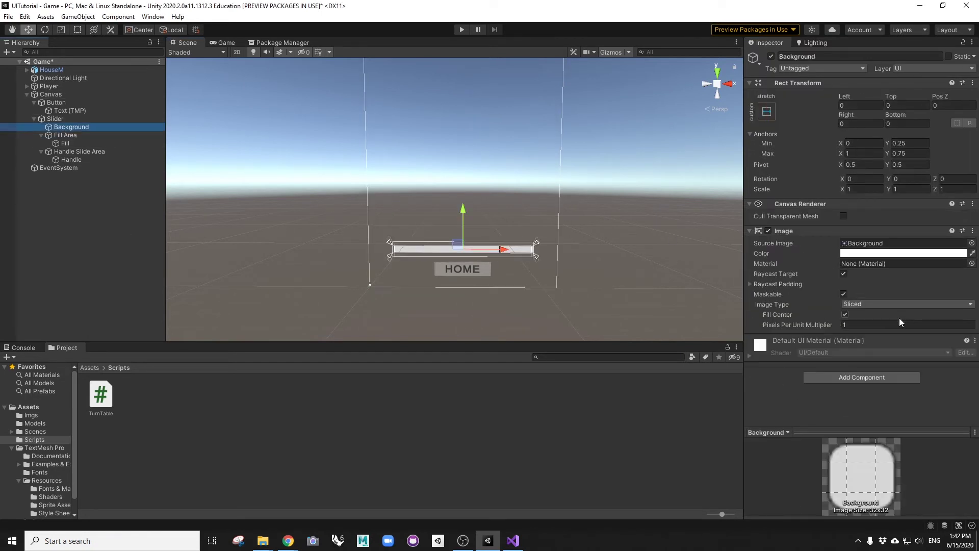
left_click(881, 253)
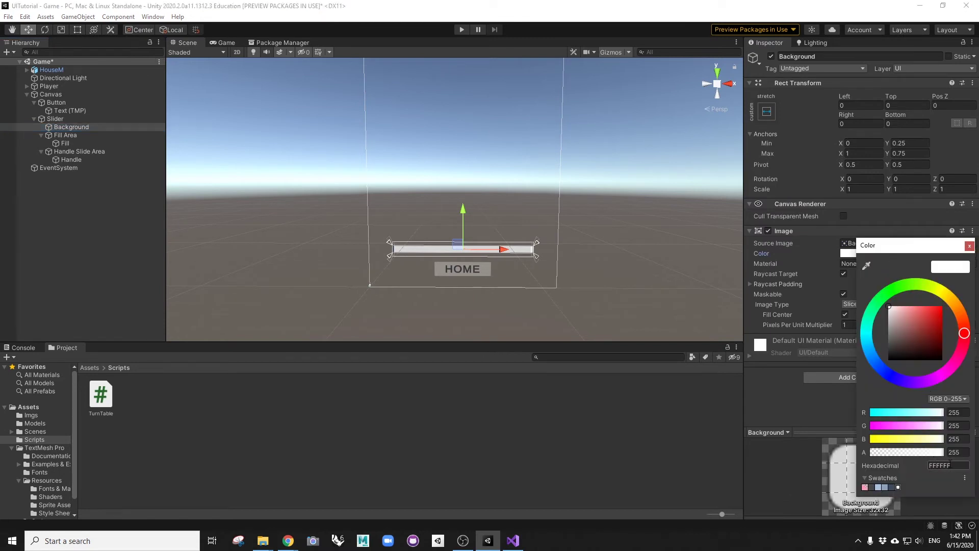
left_click(909, 452)
left_click_drag(909, 454, 902, 452)
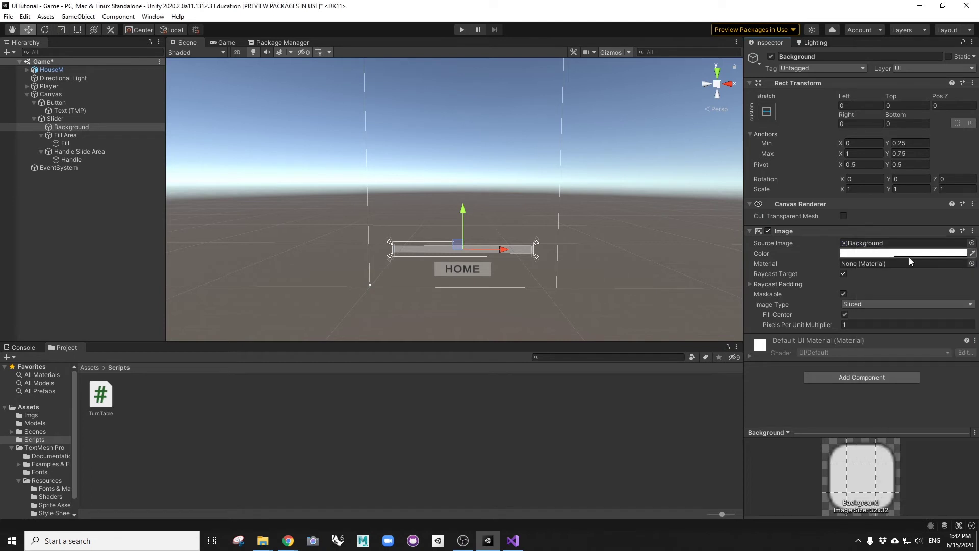
left_click(970, 246)
Play the scene in the Game view and test sliding the slider's fill, then stop playing.
left_click(226, 43)
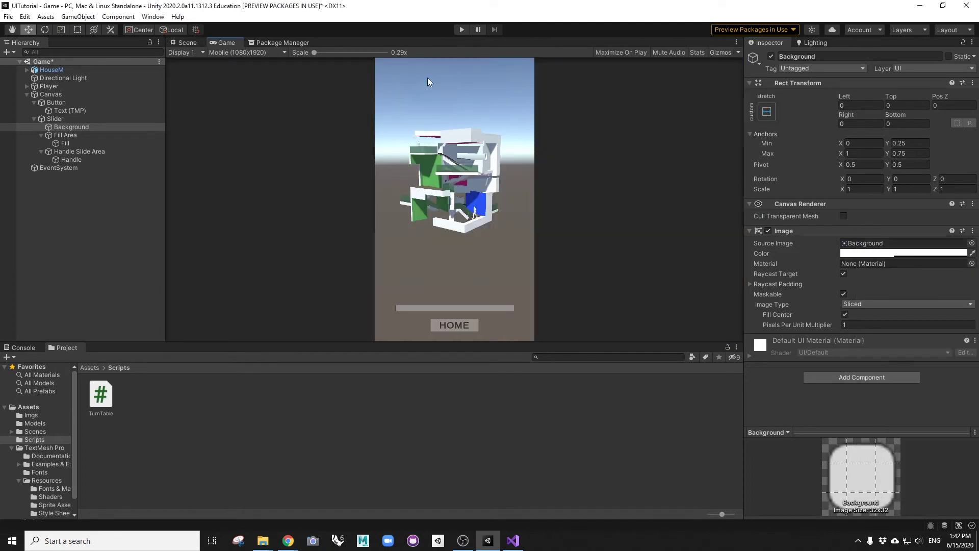
left_click(463, 30)
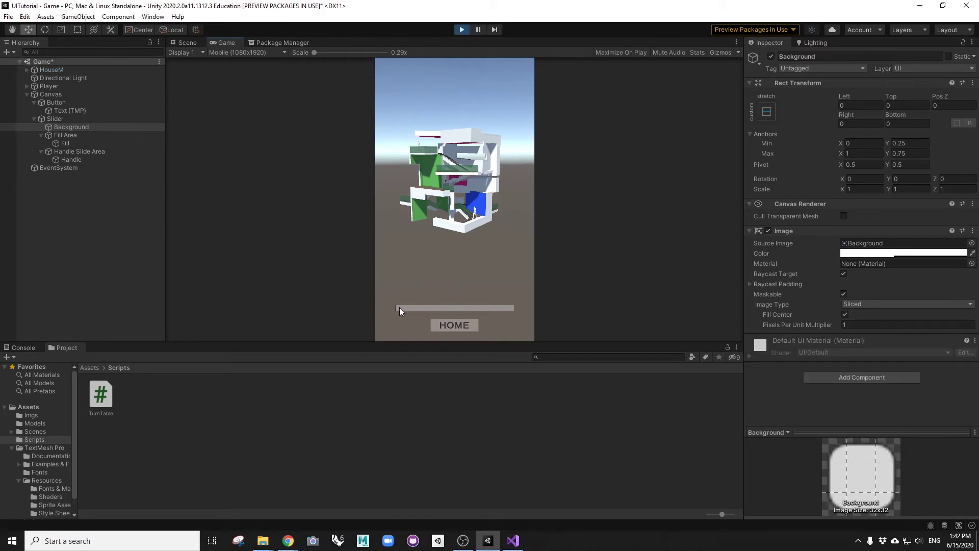
left_click_drag(399, 307, 495, 317)
left_click_drag(405, 310, 481, 312)
left_click(460, 30)
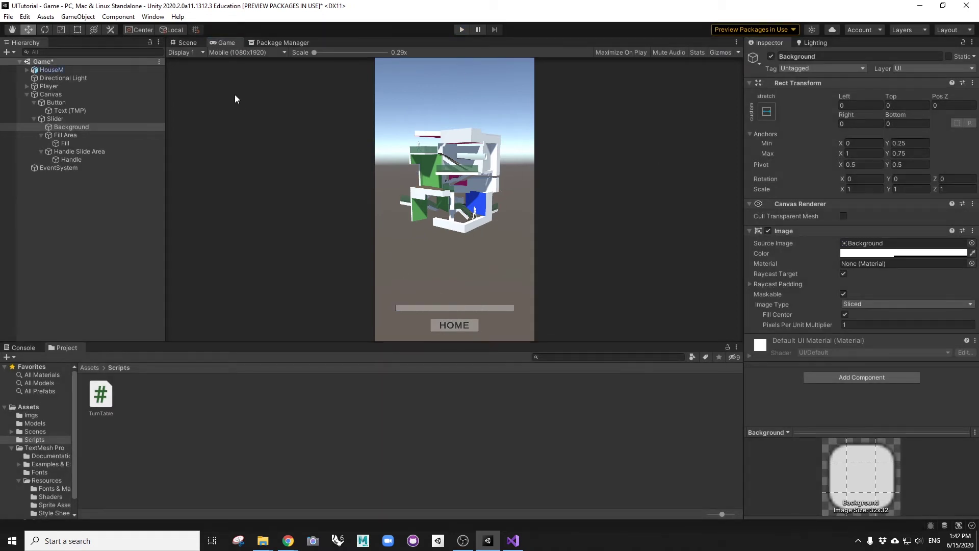
left_click(187, 44)
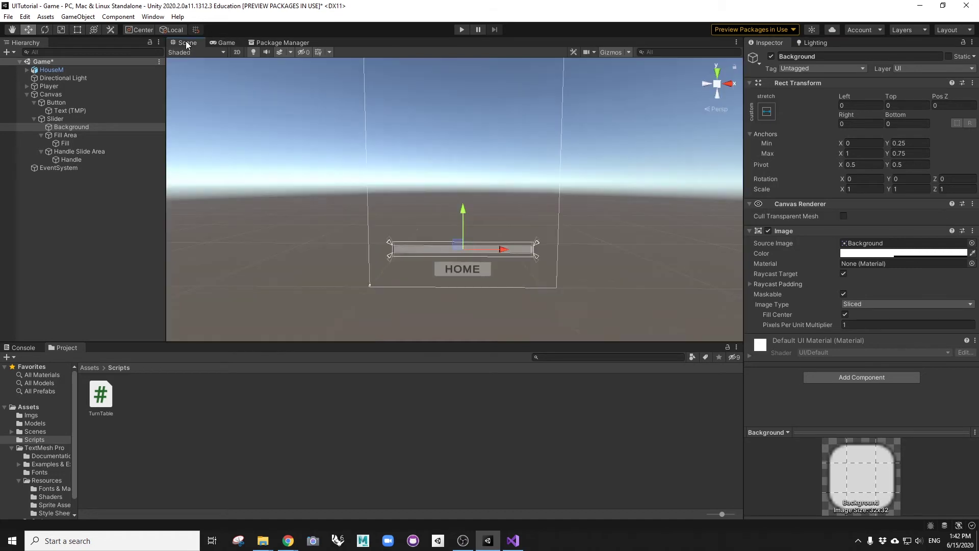
scroll(403, 253, "down", 2)
scroll(443, 178, "up", 2)
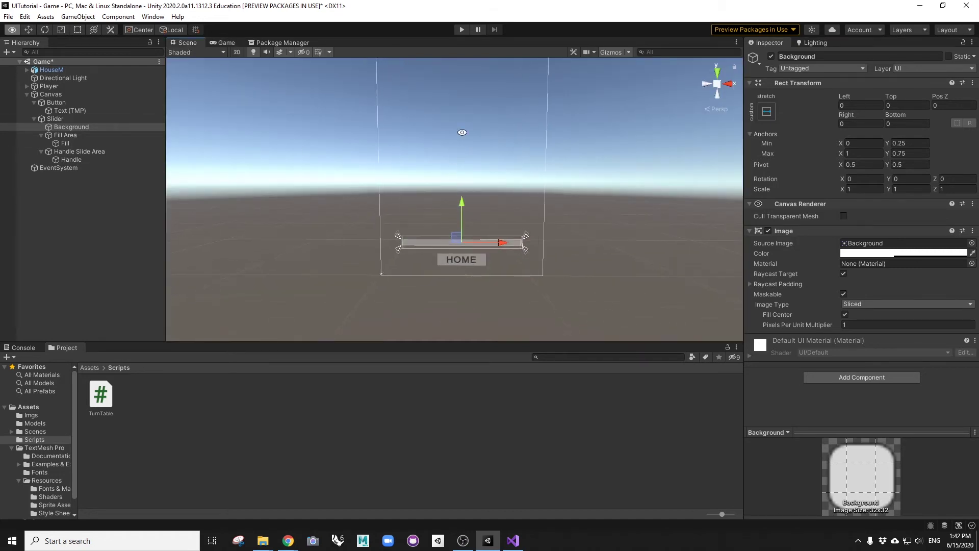
left_click(225, 42)
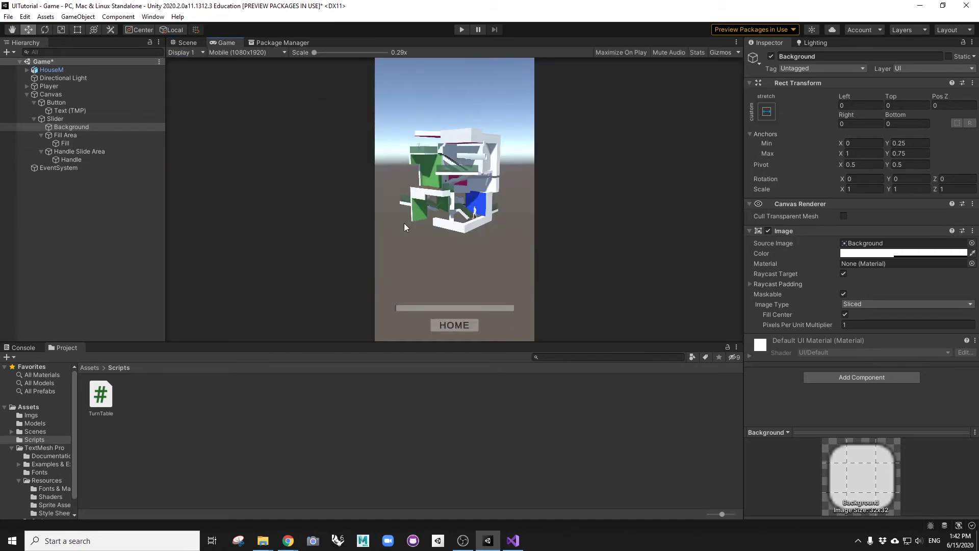
Set the Clear Flags of the Main Camera under Player to Solid Color.
left_click(26, 95)
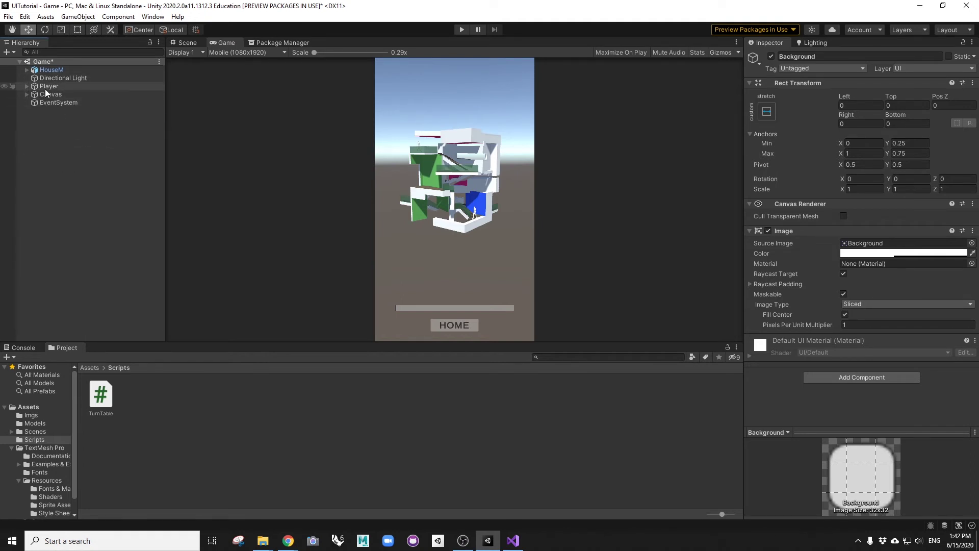
left_click(27, 86)
left_click(66, 95)
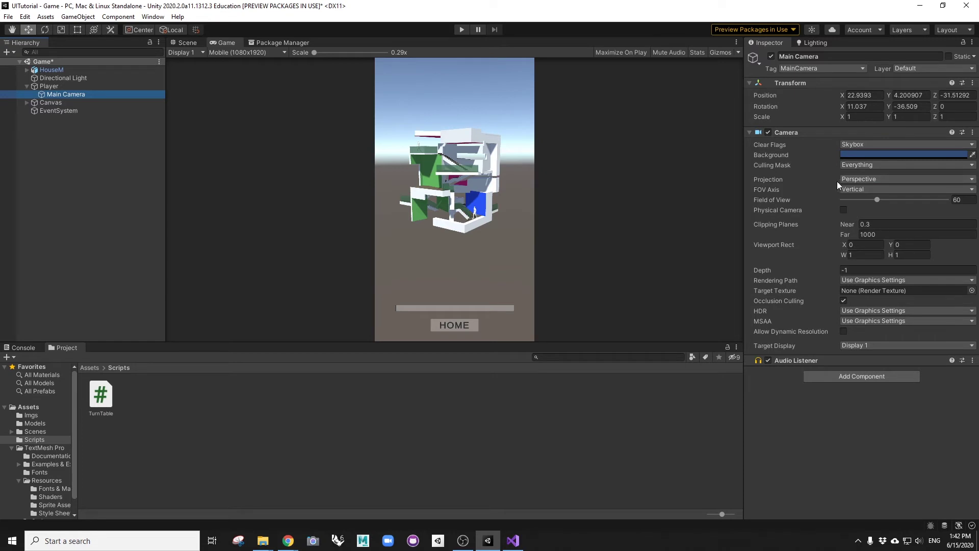
left_click(883, 144)
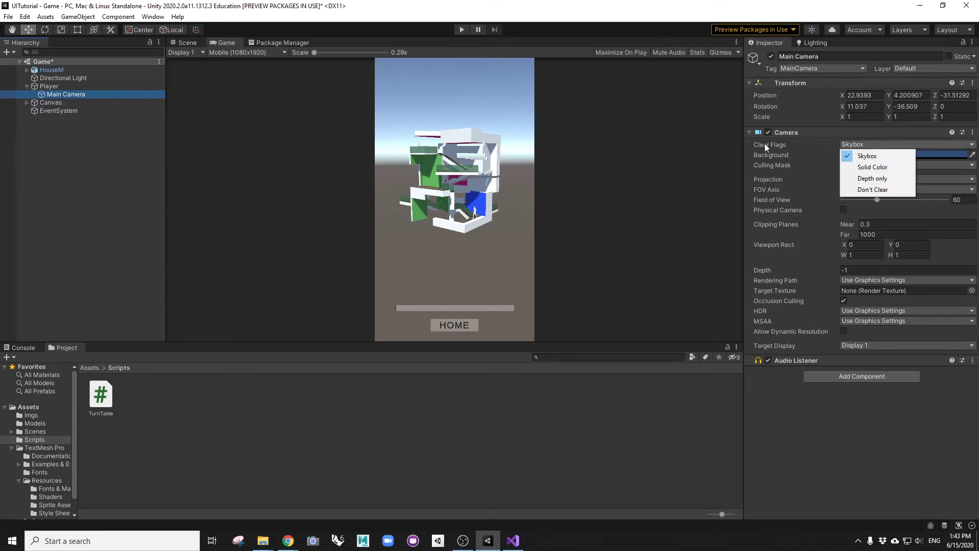
left_click(883, 168)
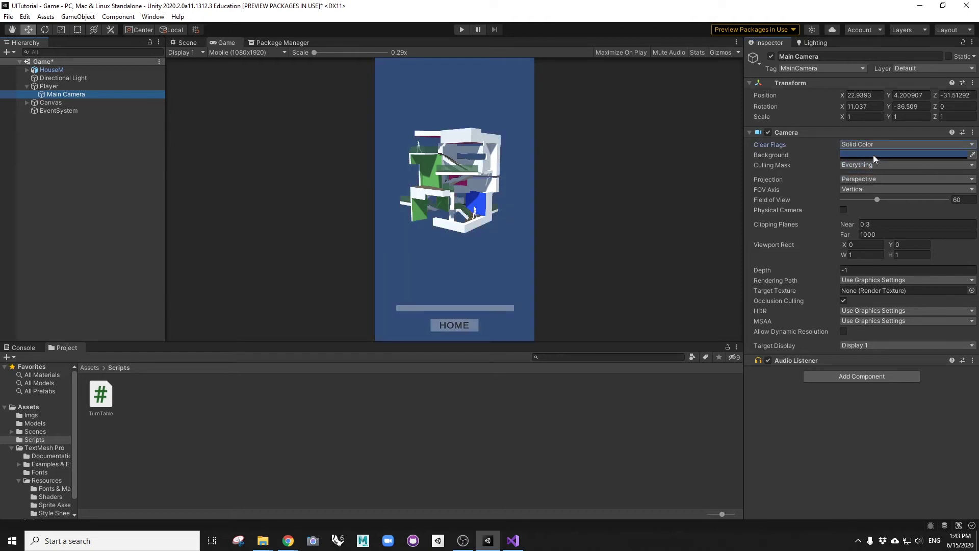
Set the Main Camera's Background color to the grey-blue swatch 8DA2B9.
left_click(873, 155)
left_click_drag(904, 219, 914, 205)
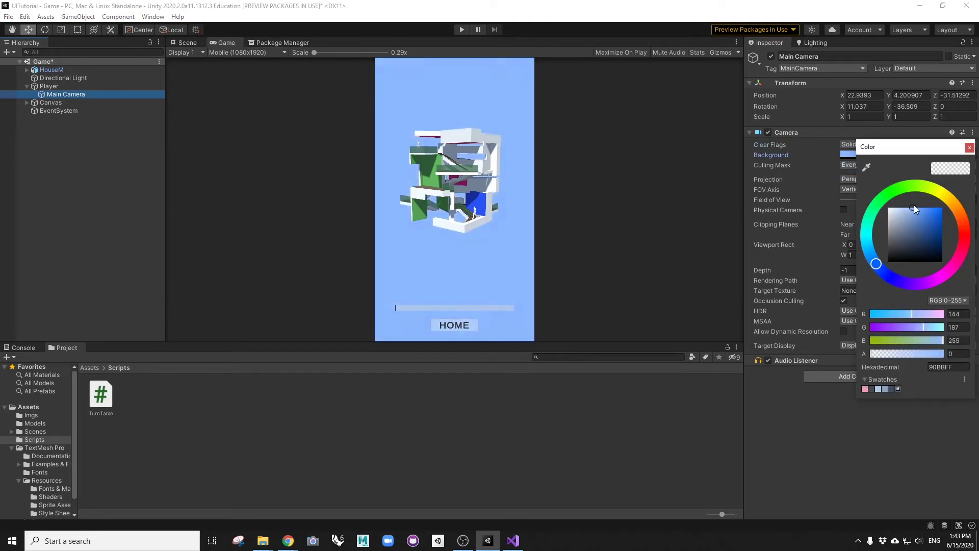
left_click(885, 389)
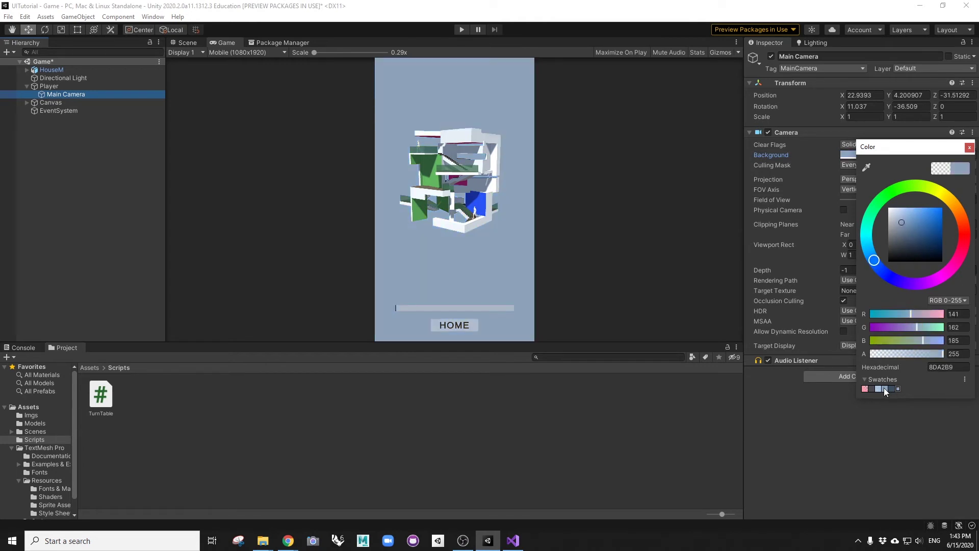
left_click(970, 147)
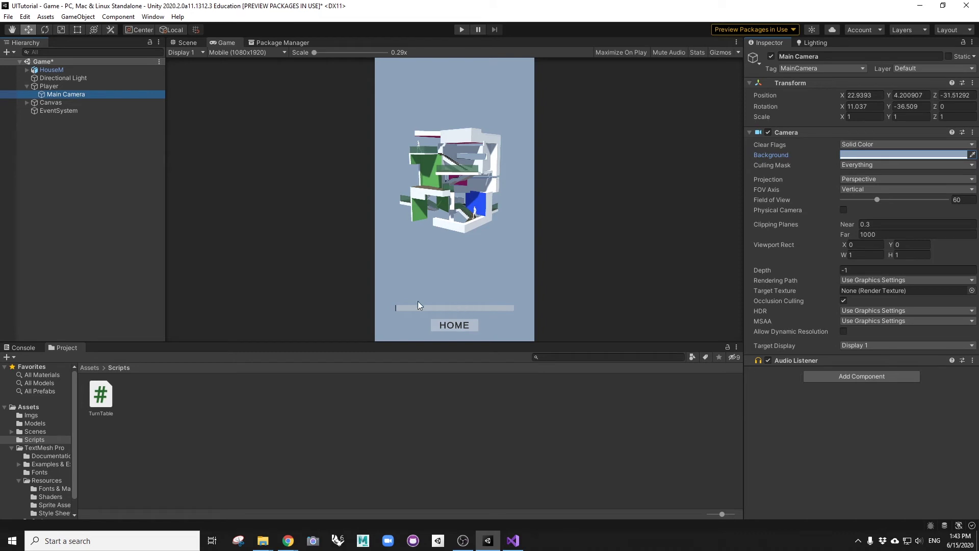
Run the game again to test the slider against the solid background, and stop it.
left_click(462, 29)
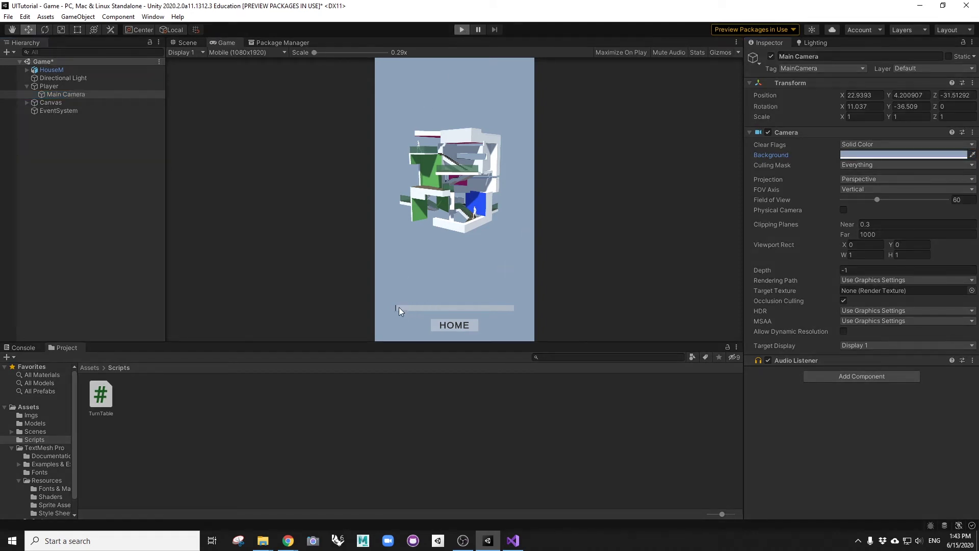
left_click_drag(400, 309, 463, 314)
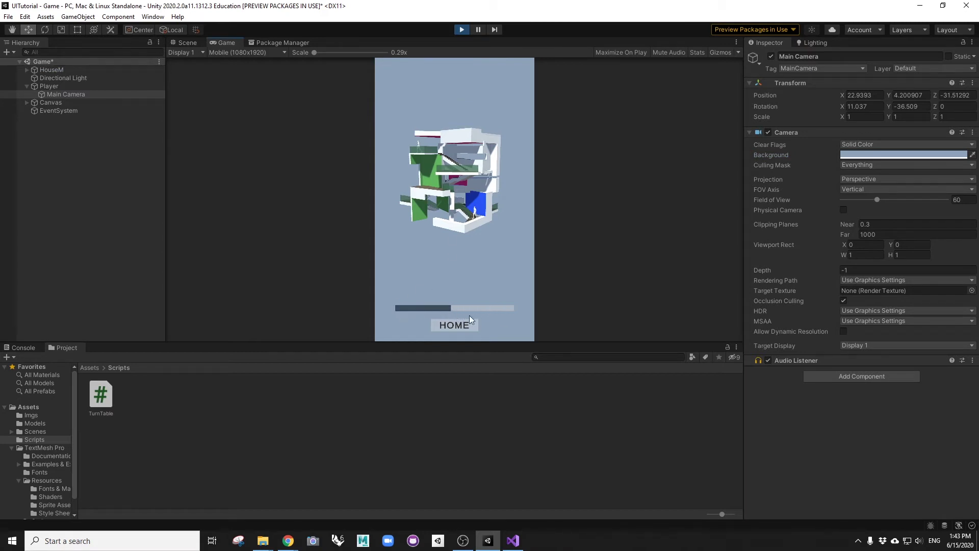
left_click(461, 30)
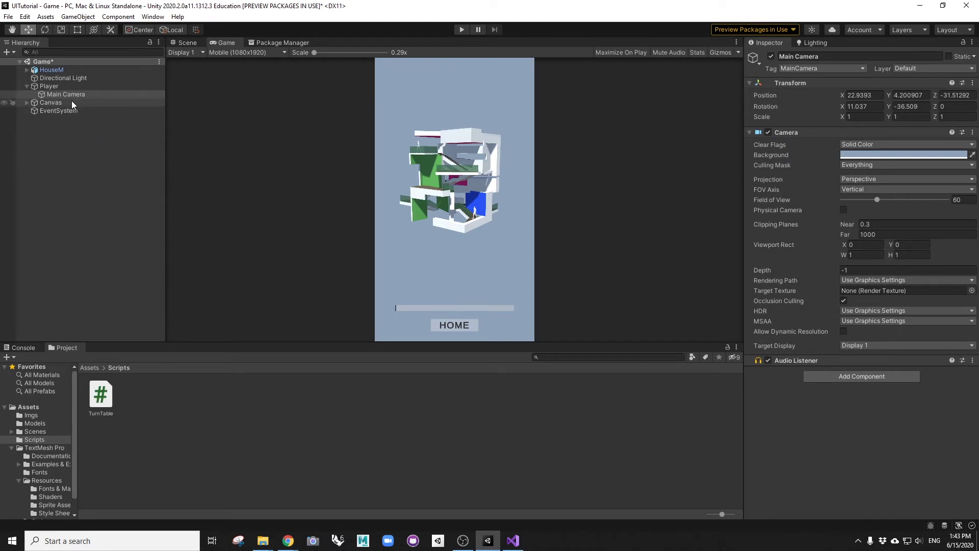
Expand the Canvas, collapse the children of its Button and Slider, and select the Slider object.
left_click(26, 102)
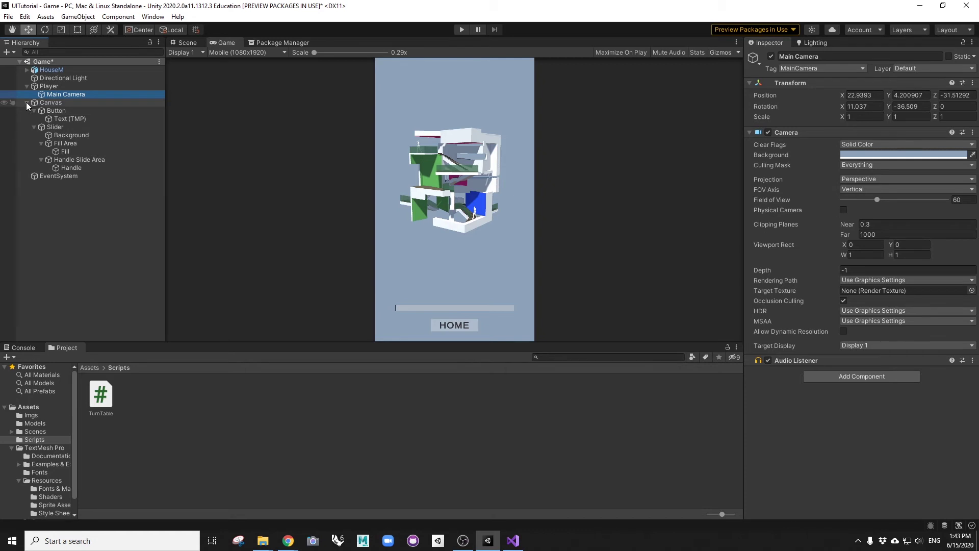
left_click(34, 111)
left_click(35, 118)
left_click(54, 118)
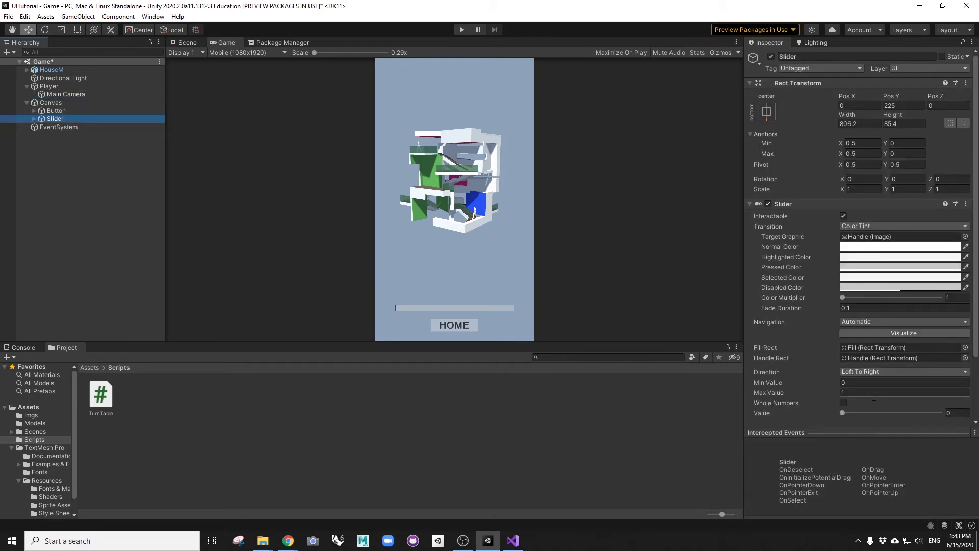
Set the Slider component's Min Value to -180, Max Value to 180 and Value to 10.
scroll(852, 304, "down", 3)
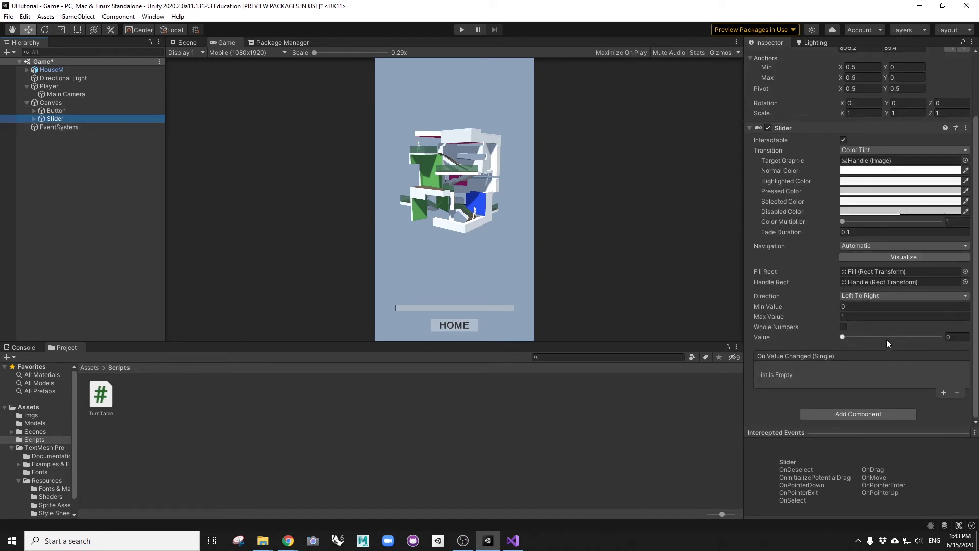
left_click(949, 337)
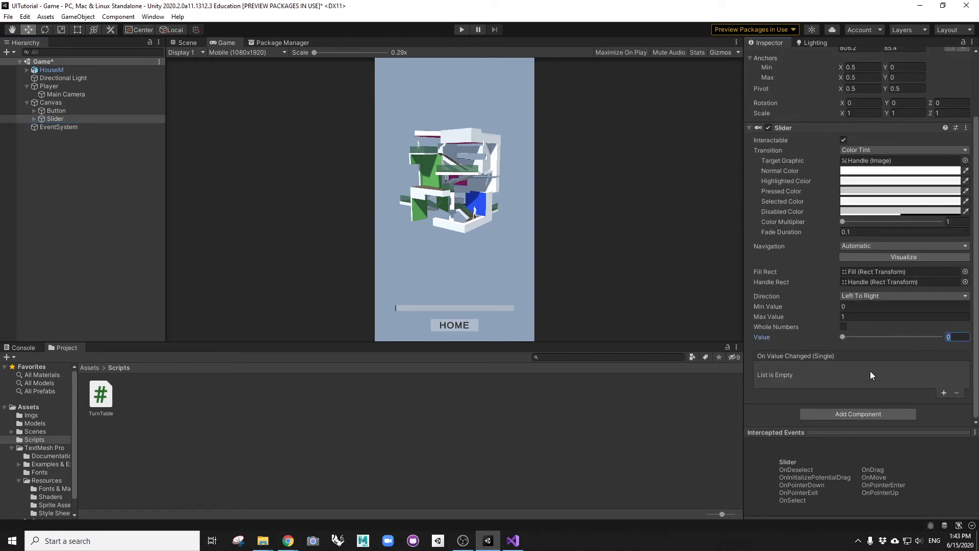
left_click(793, 308)
type("-")
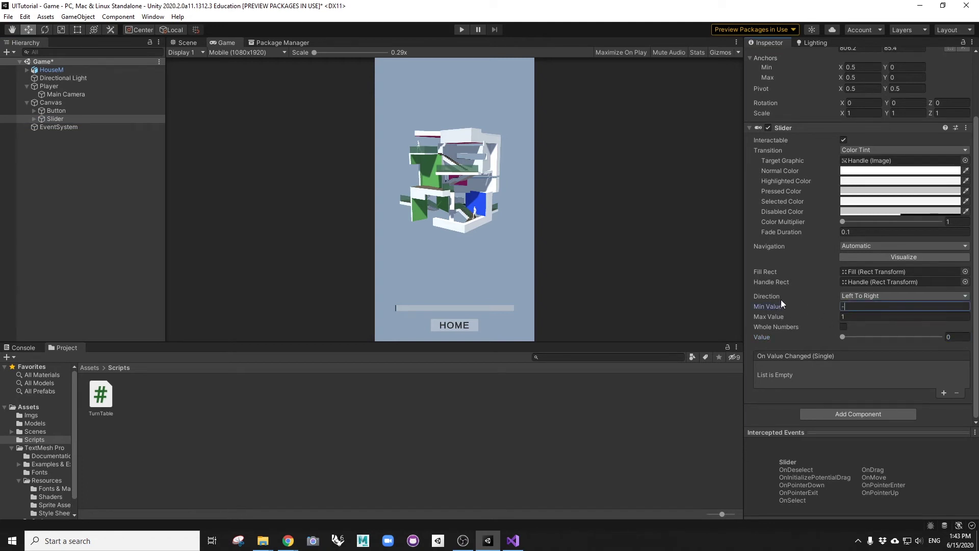
type("180")
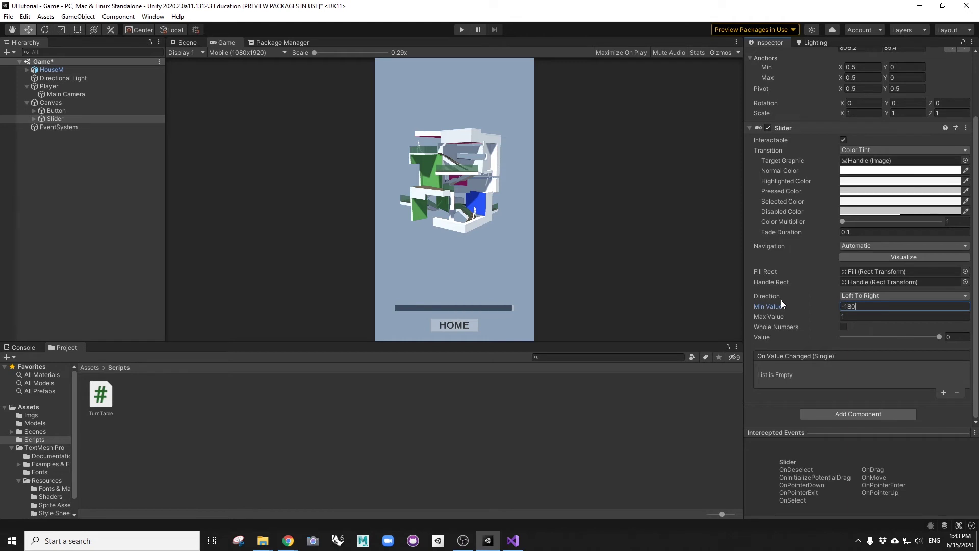
key("Tab")
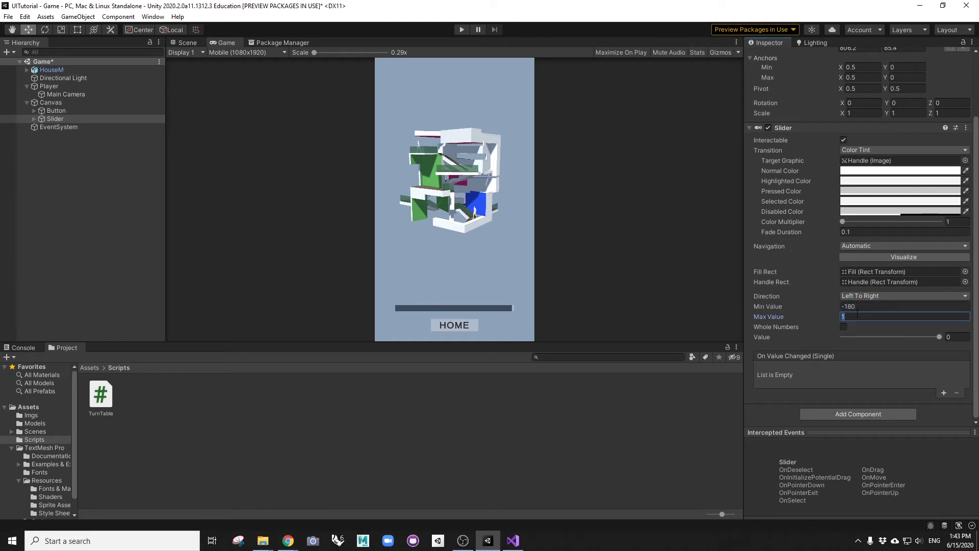
type("180")
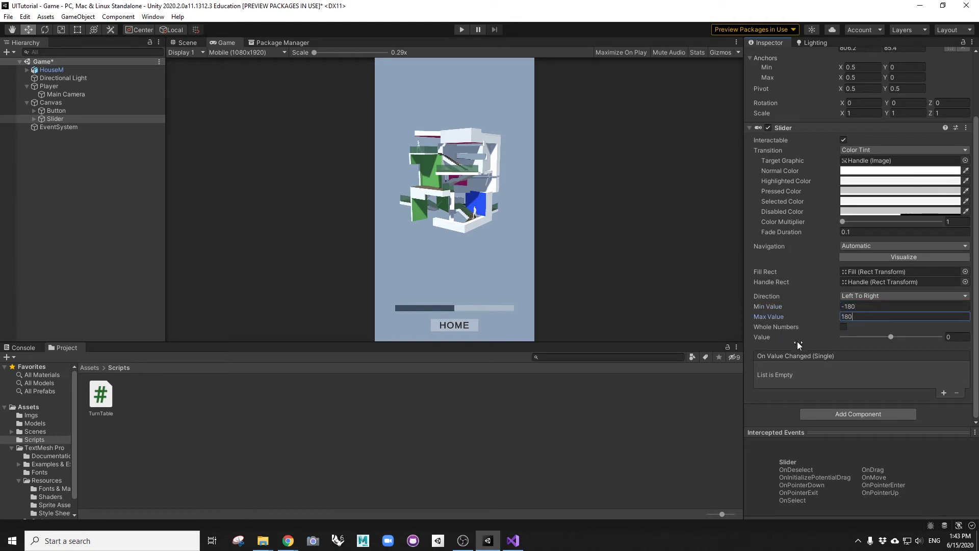
key("Tab")
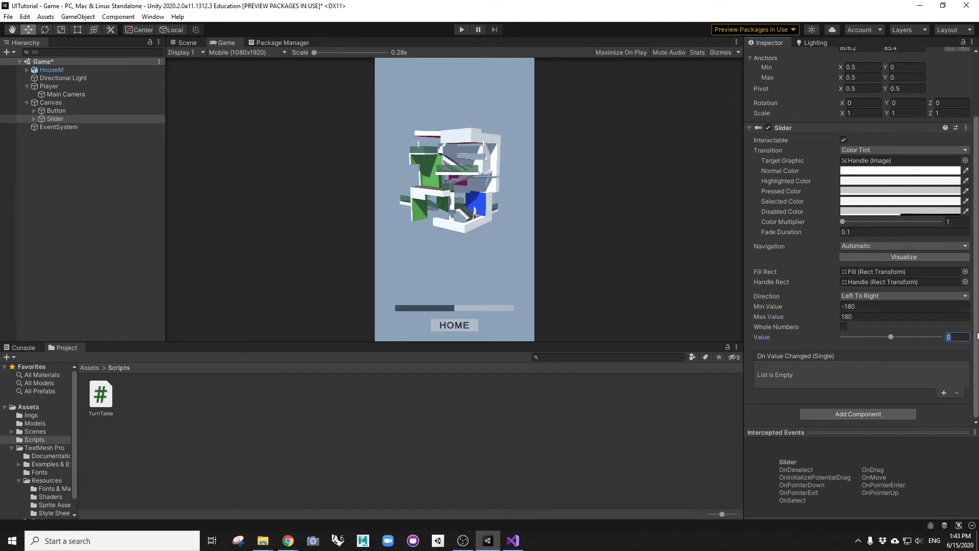
type("10")
Open the TurnTable script from the Assets/Scripts folder in Visual Studio and reposition its window.
left_click(92, 367)
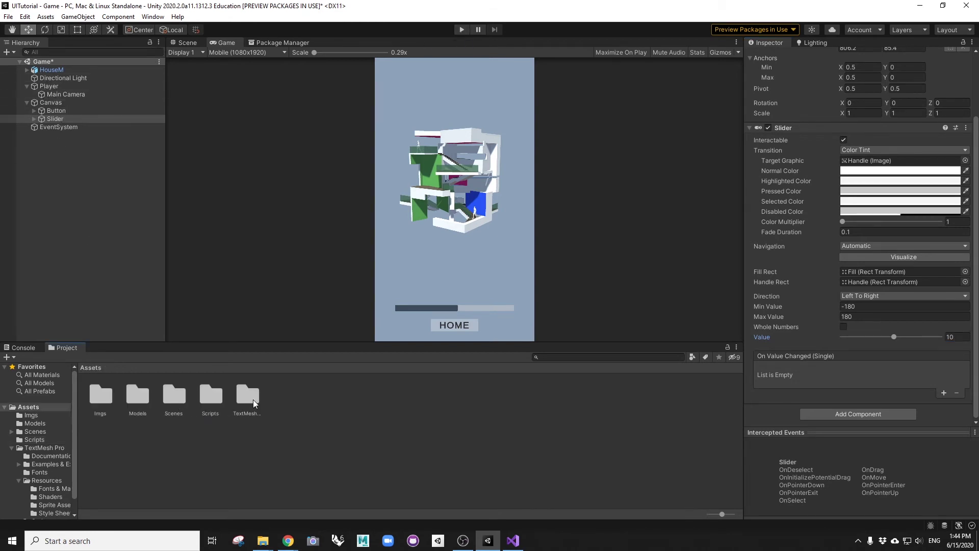
double_click(214, 400)
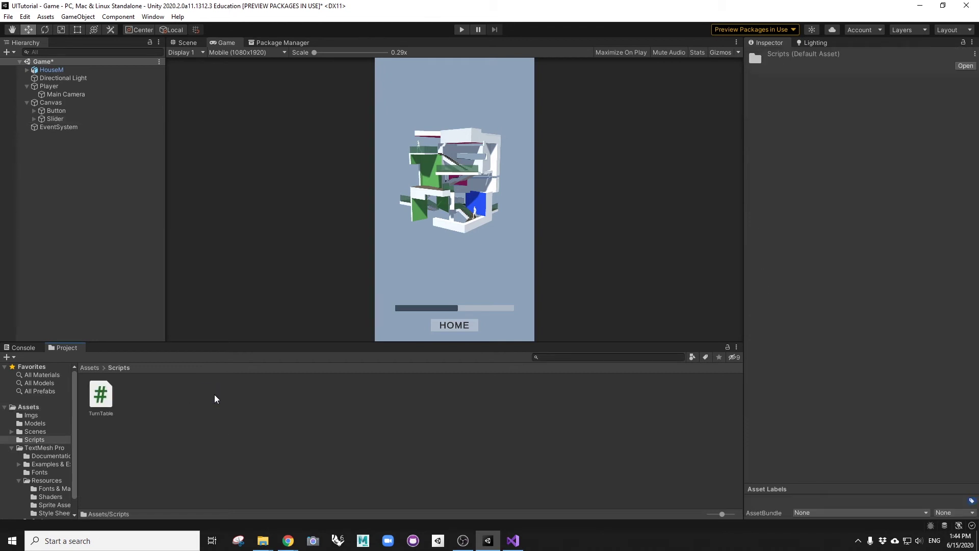
left_click(102, 398)
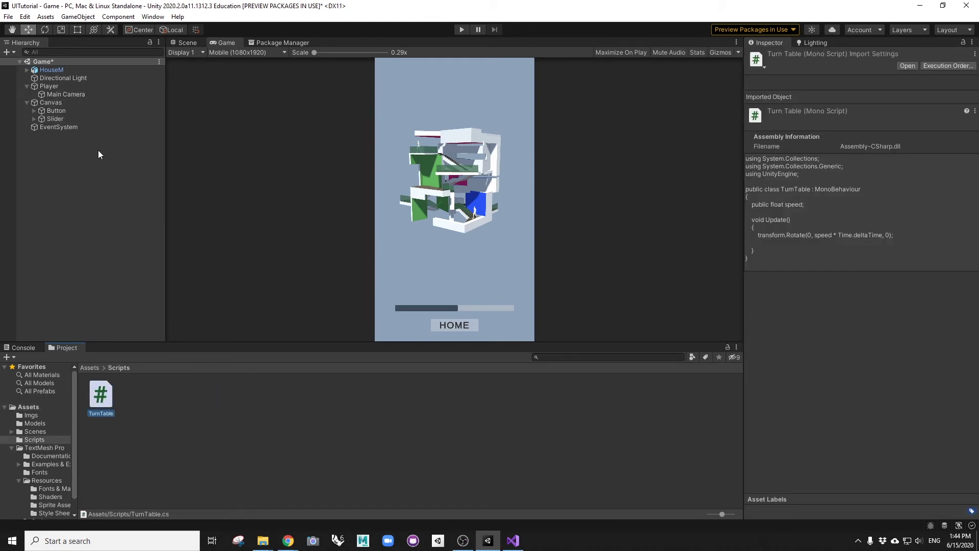
double_click(107, 391)
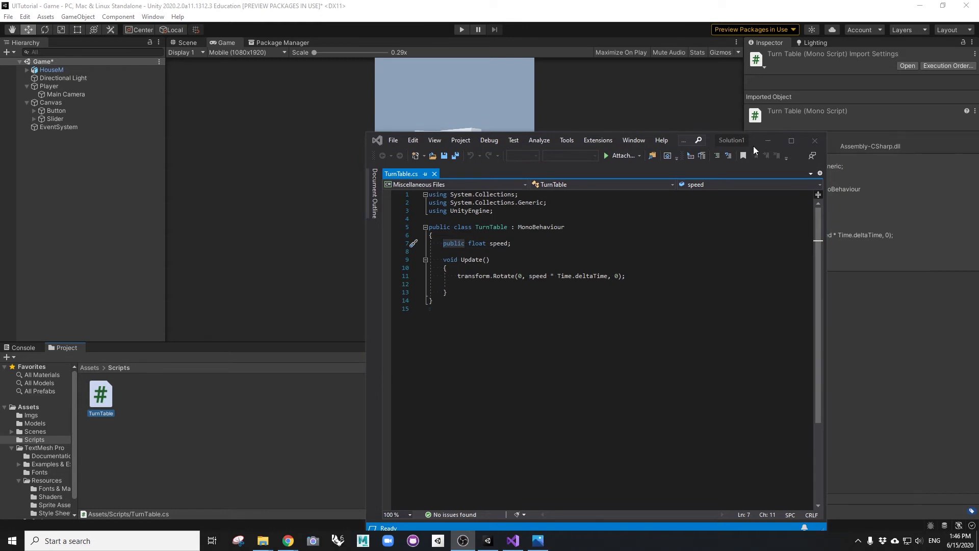
left_click_drag(754, 142, 705, 121)
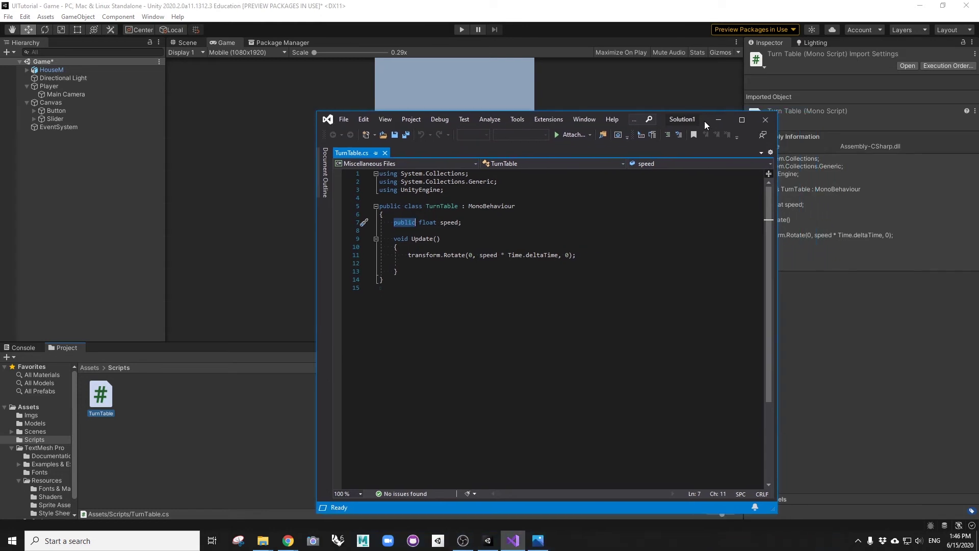
Declare a public Slider variable named slider below the speed variable in TurnTable.cs, with the UnityEngine.UI namespace imported.
left_click(495, 221)
key("Return")
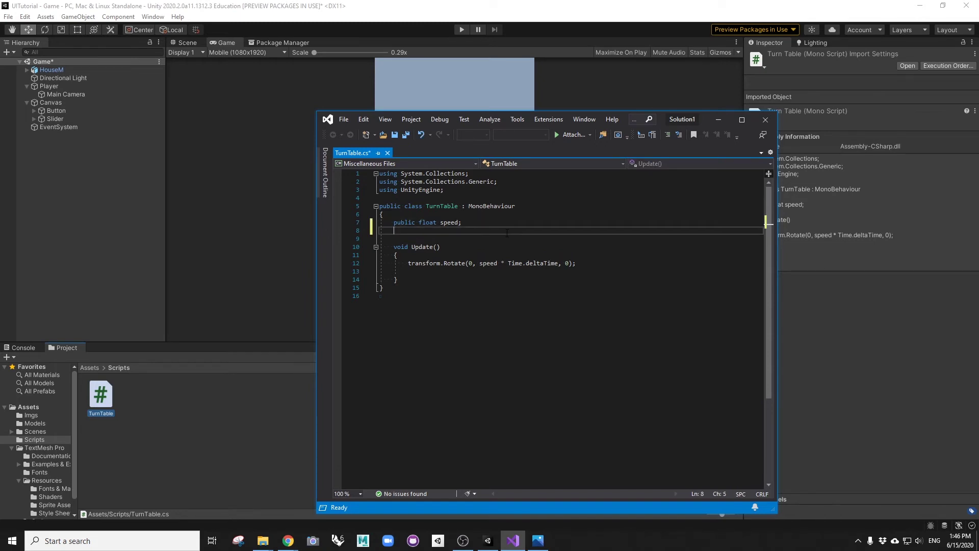
type("public Slider ")
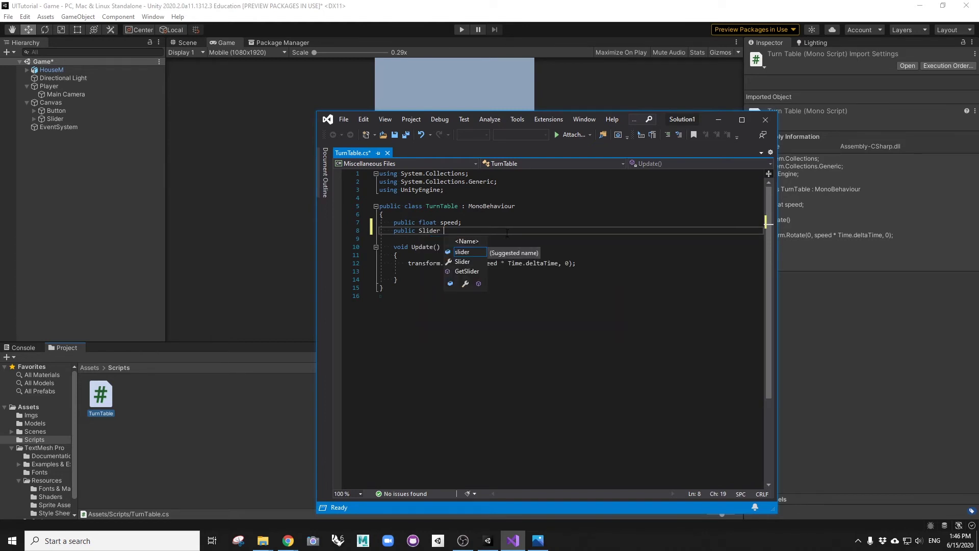
type("slider;")
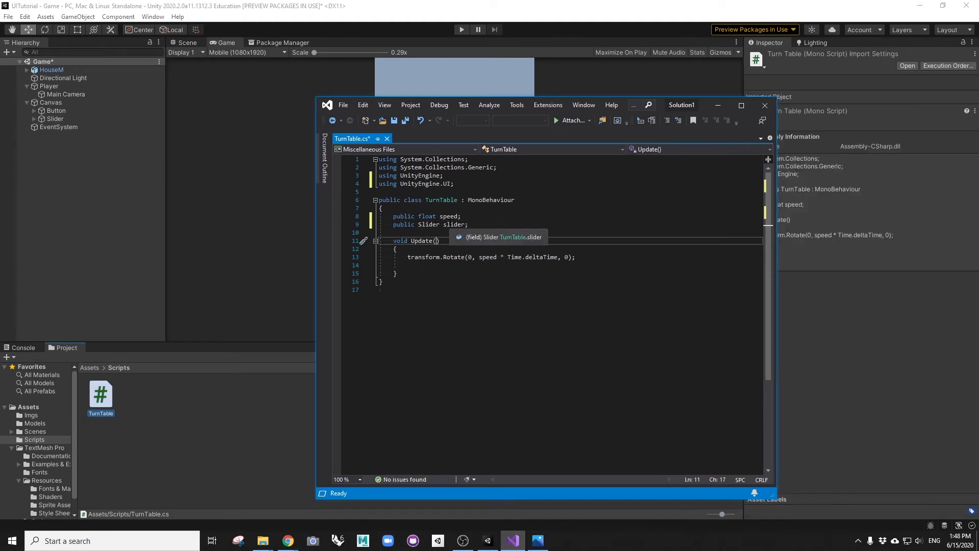
Switch to Unity, open the Build Settings, and bring up the Player section of the Project Settings.
left_click(9, 17)
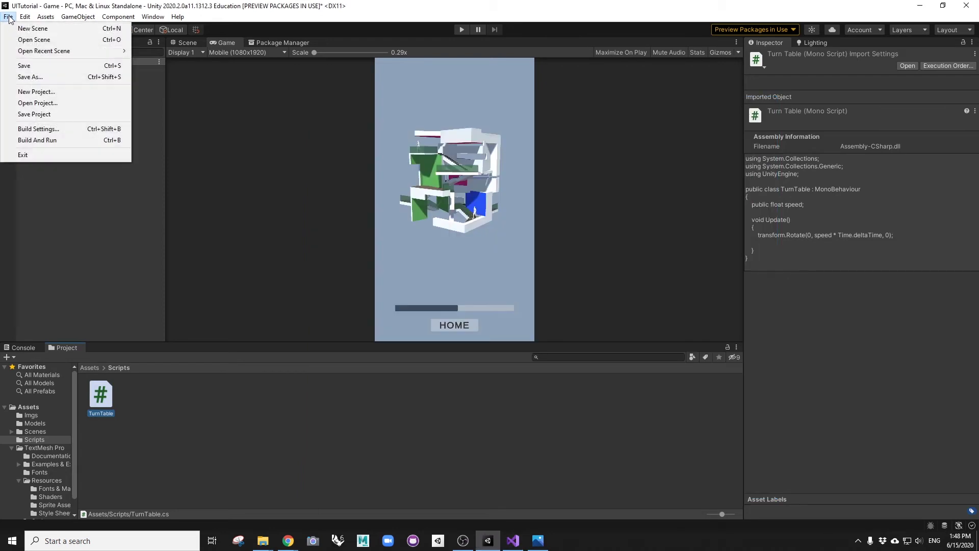
left_click(39, 129)
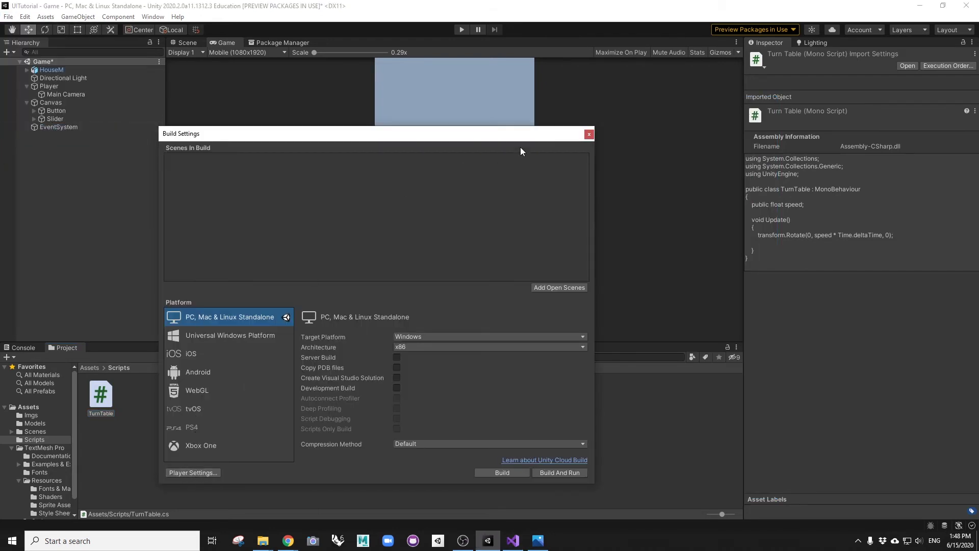
left_click(25, 17)
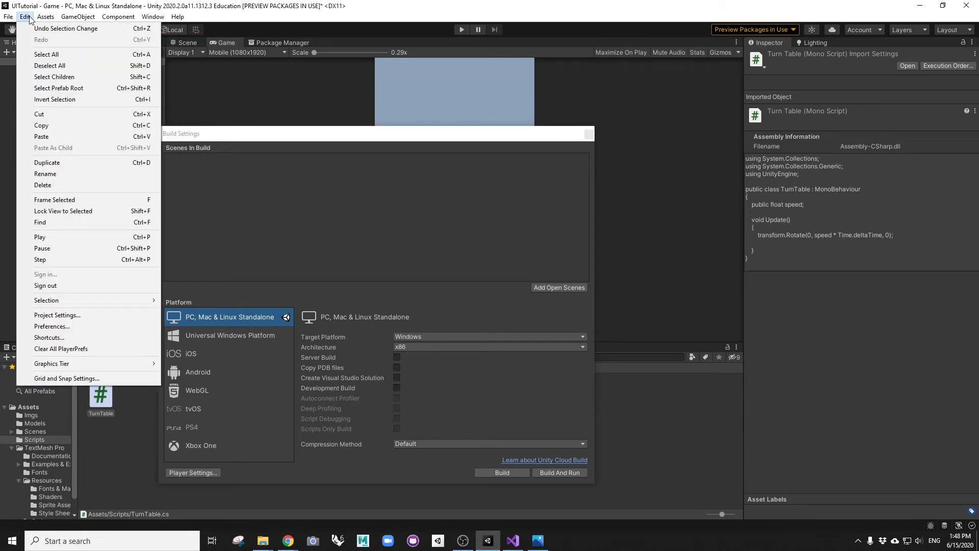
left_click(60, 315)
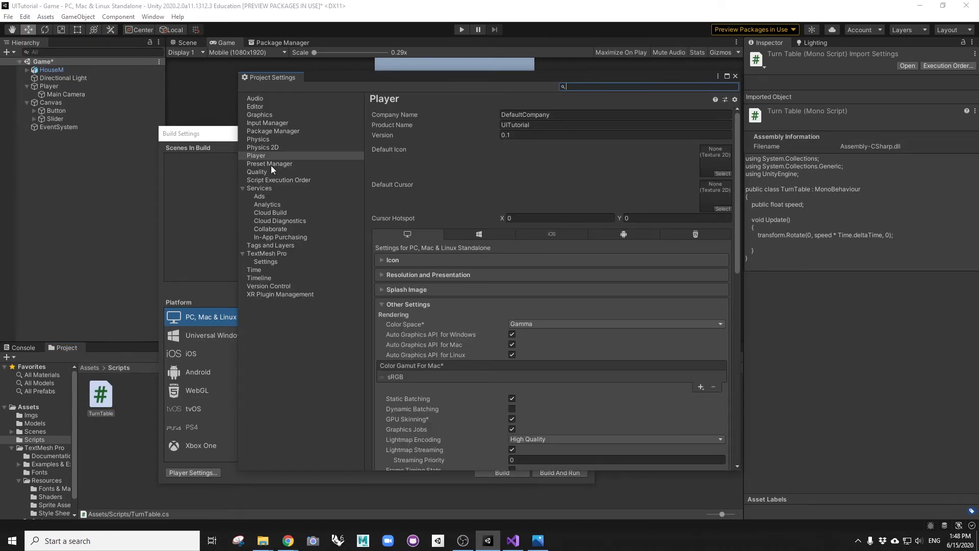
left_click(257, 156)
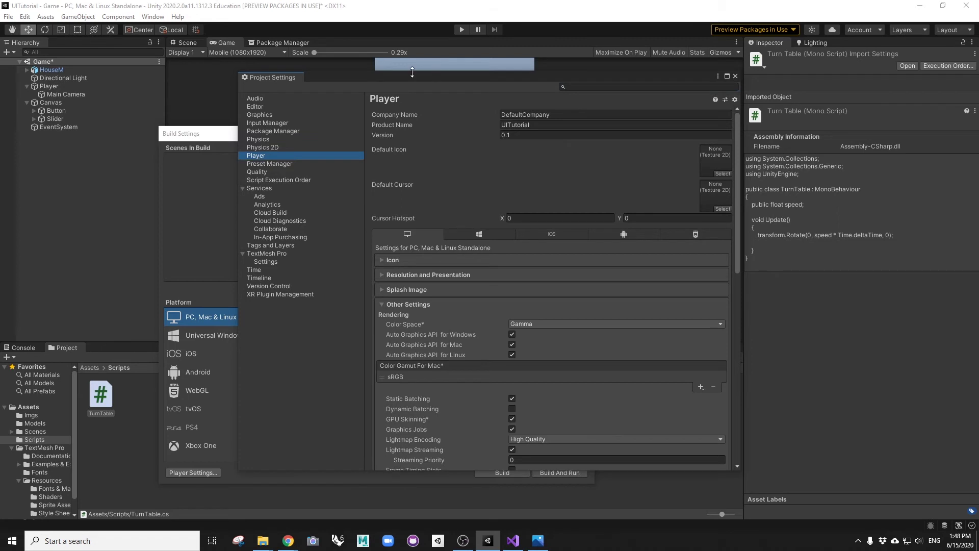
left_click_drag(423, 77, 721, 70)
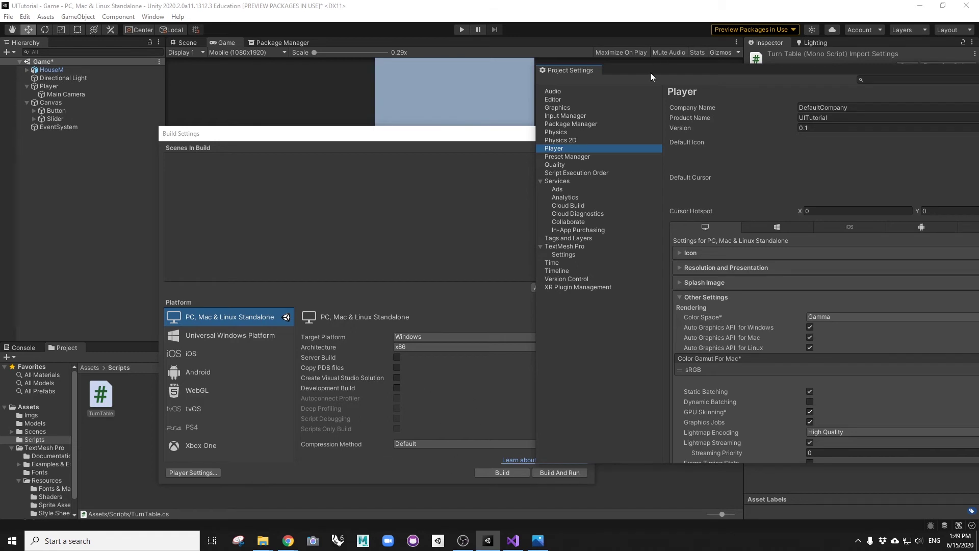
left_click_drag(650, 73, 383, 61)
Choose .NET 4.x as the Api Compatibility Level in the Player's Configuration settings, and close both settings windows.
scroll(519, 244, "down", 3)
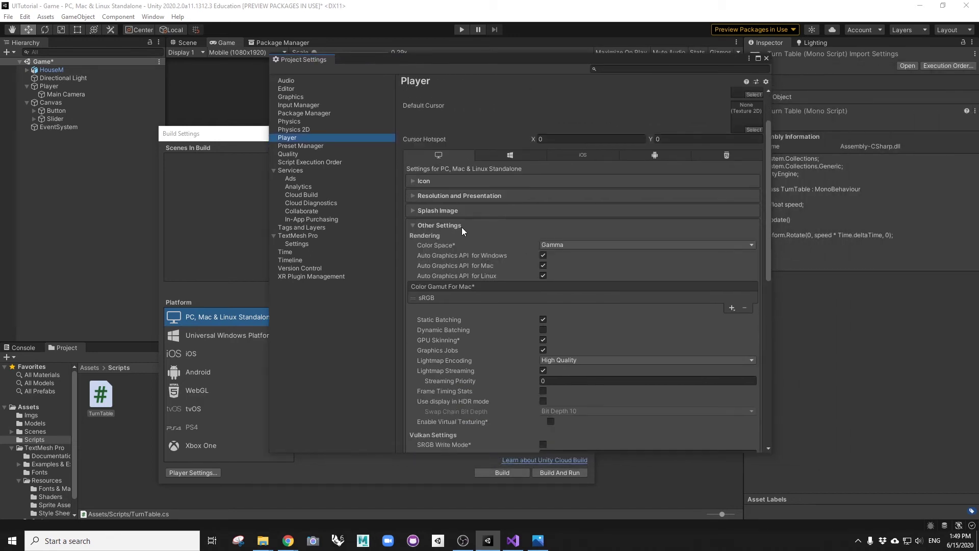
scroll(488, 280, "down", 9)
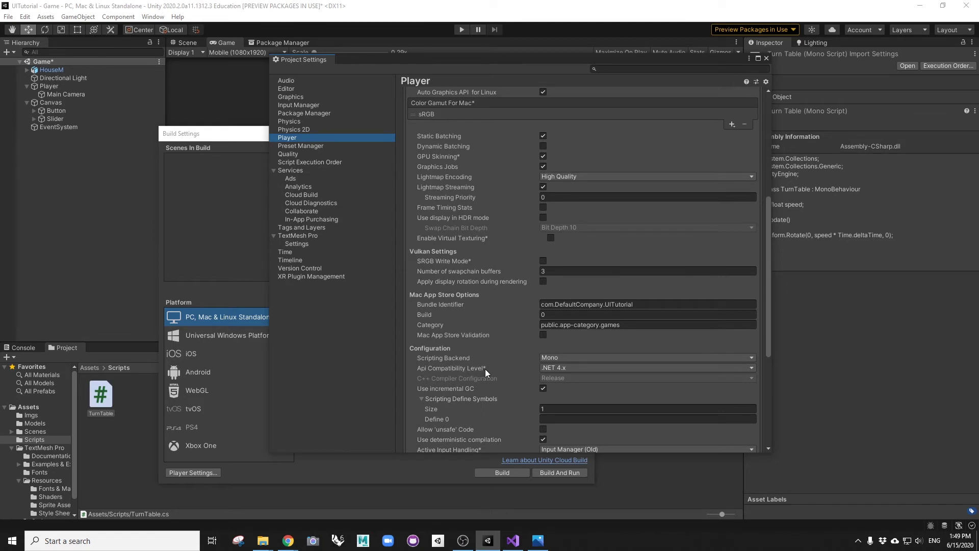
left_click(557, 369)
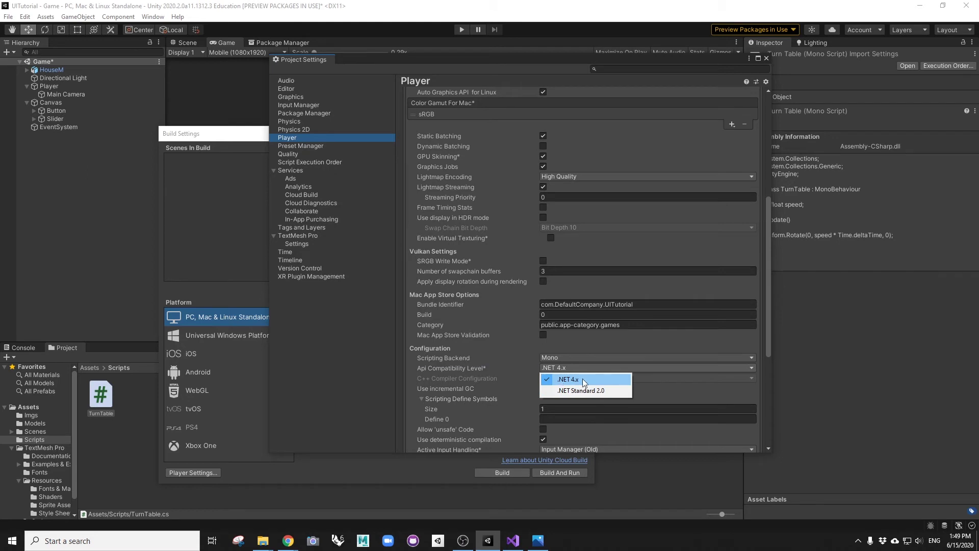
left_click(581, 380)
left_click(767, 58)
left_click(588, 133)
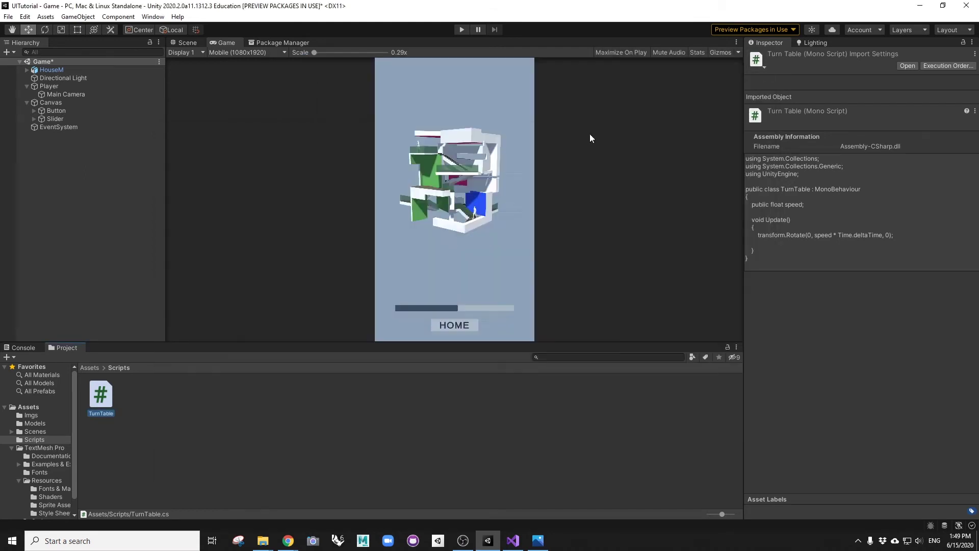
Close Visual Studio, saving the changes to TurnTable.cs, and reopen the TurnTable script from Unity.
left_click(514, 542)
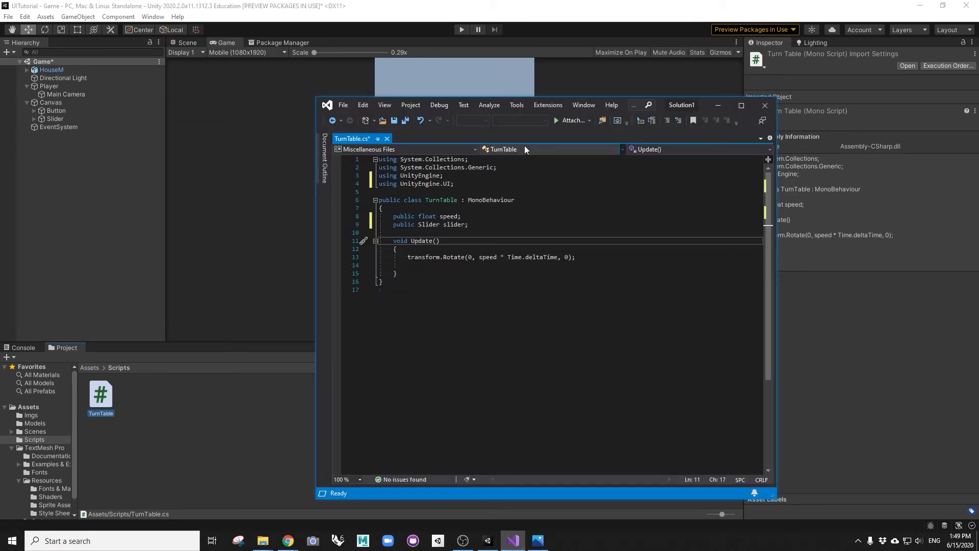
left_click(766, 106)
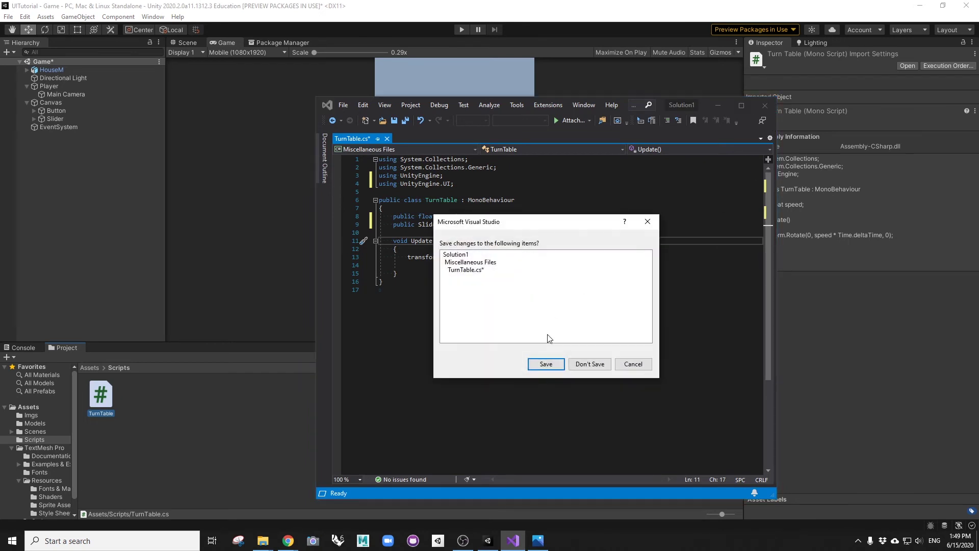
left_click(546, 364)
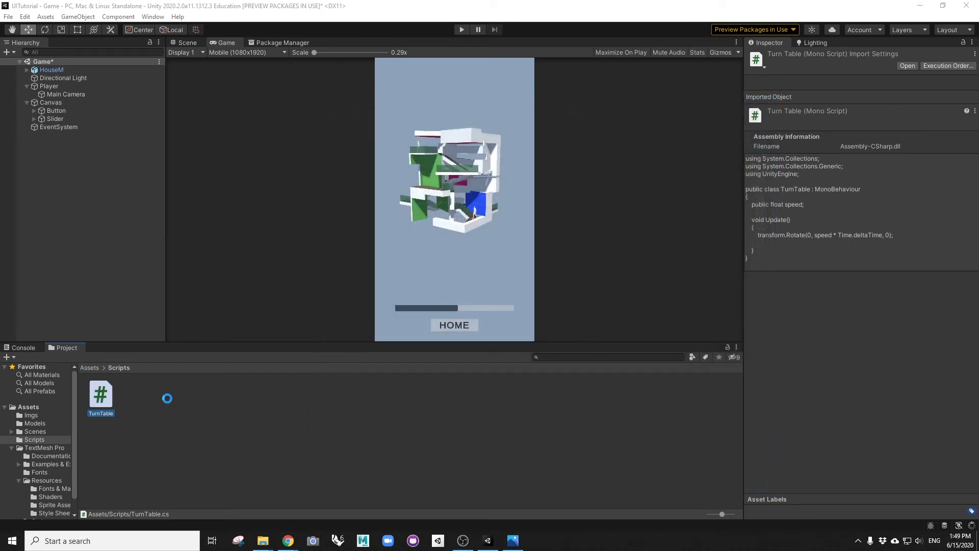
double_click(112, 394)
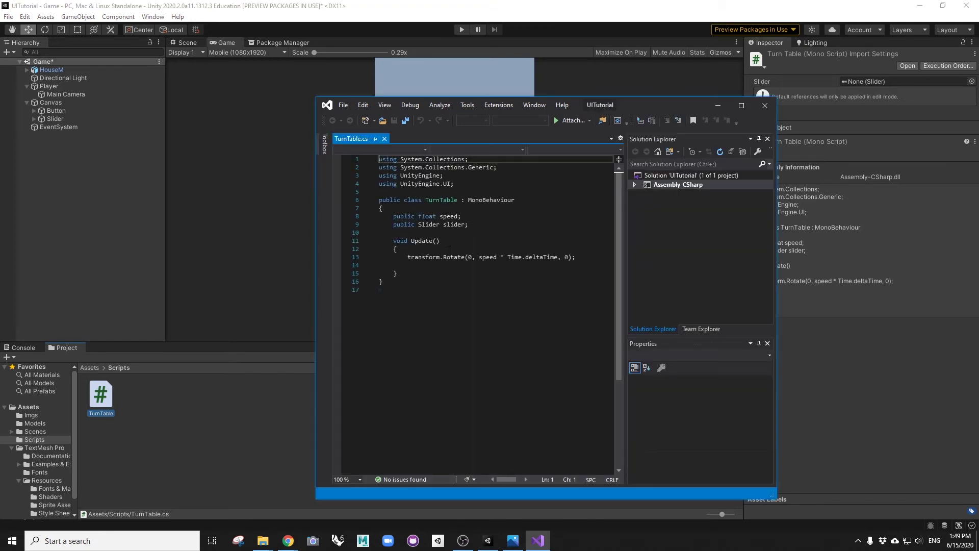
Insert a blank line above the transform.Rotate call in Update and make the speed variable private in TurnTable.cs.
left_click(424, 284)
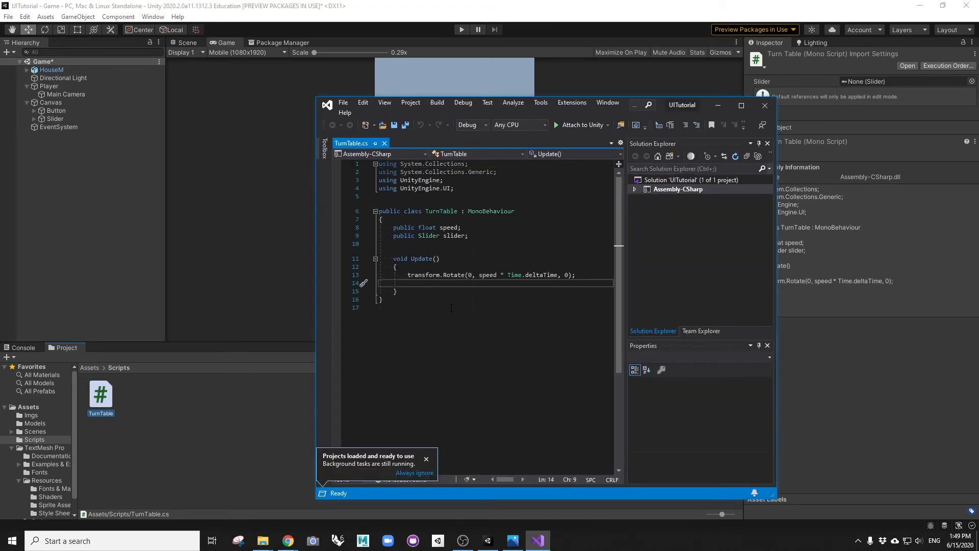
key("Up")
key("Return")
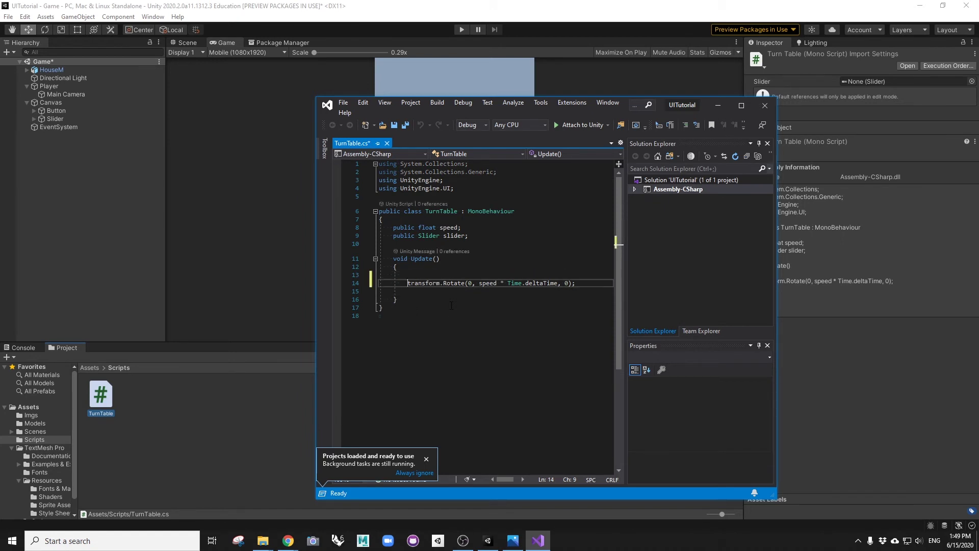
key("Up")
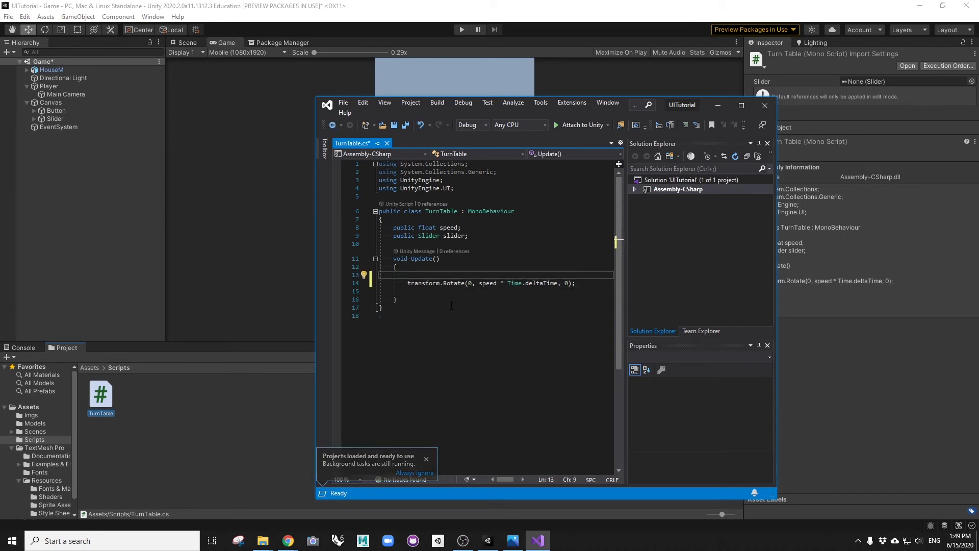
left_click(457, 228)
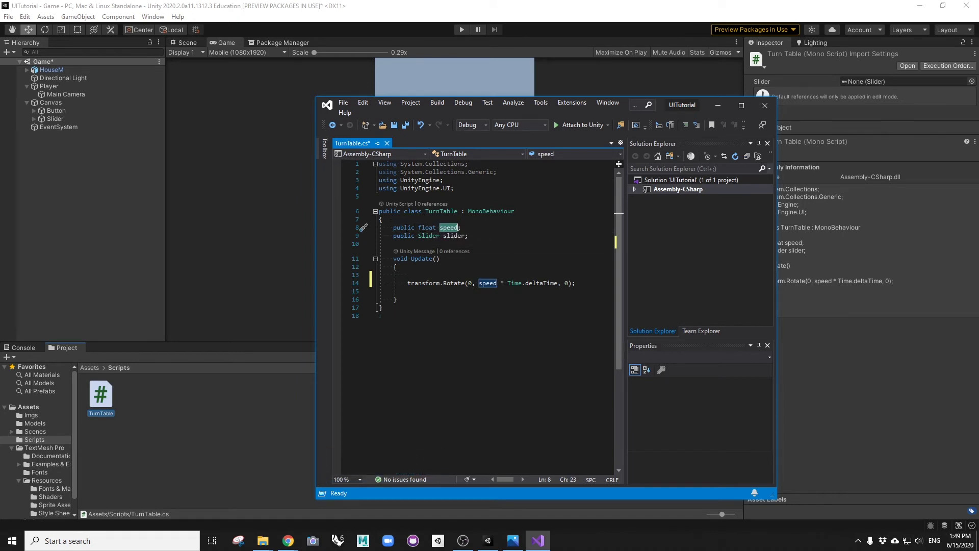
double_click(404, 228)
type("private")
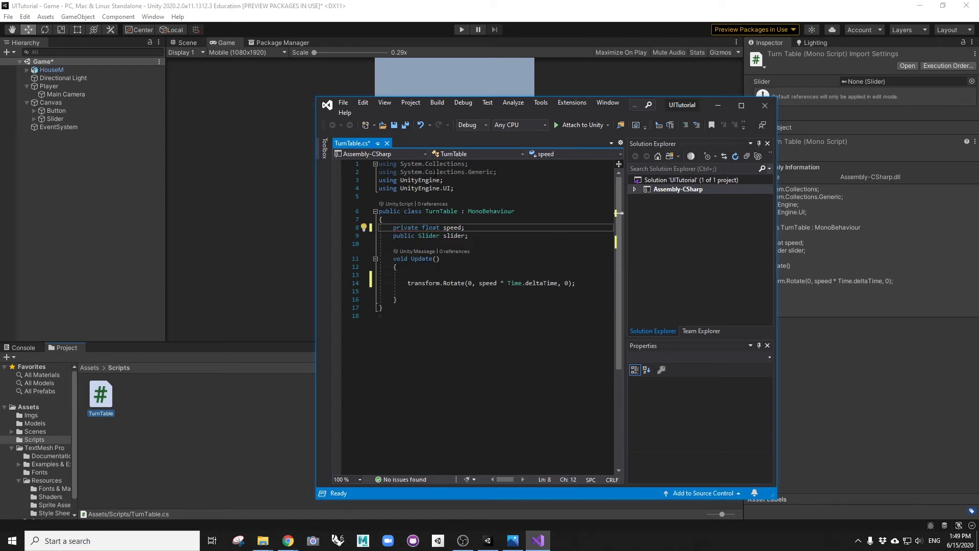
Add speed = slider.value; above the Rotate call in Update, remove the empty line below that call, and save TurnTable.cs.
left_click(510, 275)
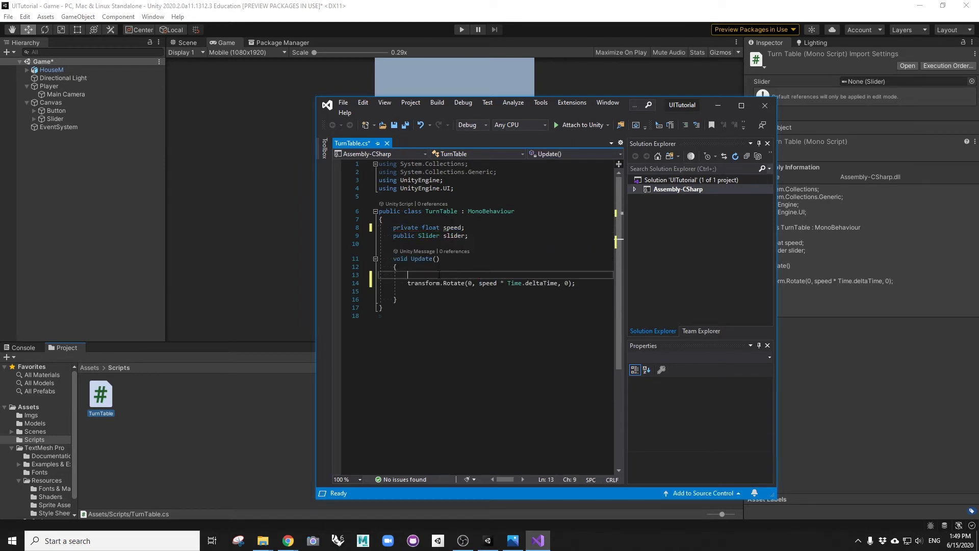
type("speed = slider")
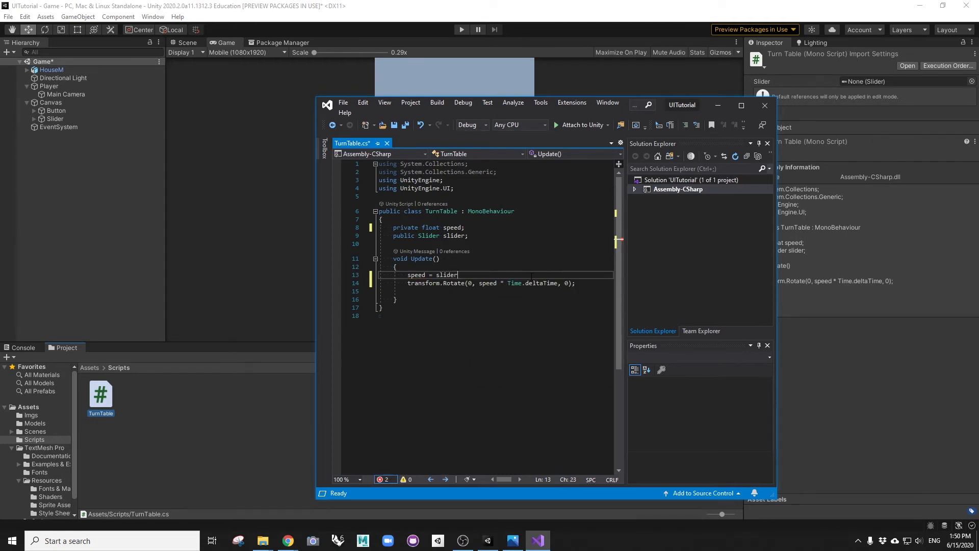
type(".value;")
left_click(413, 292)
key("BackSpace")
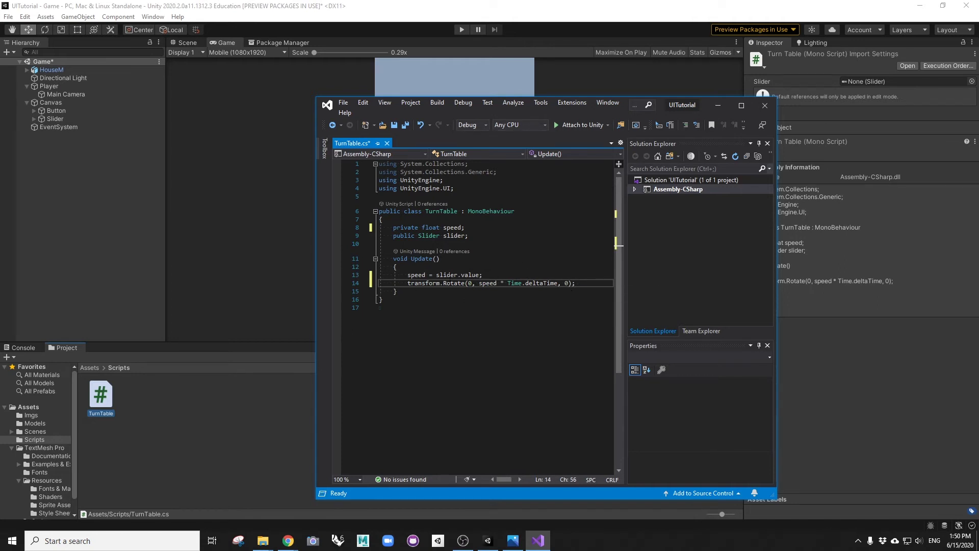
key("ctrl+s")
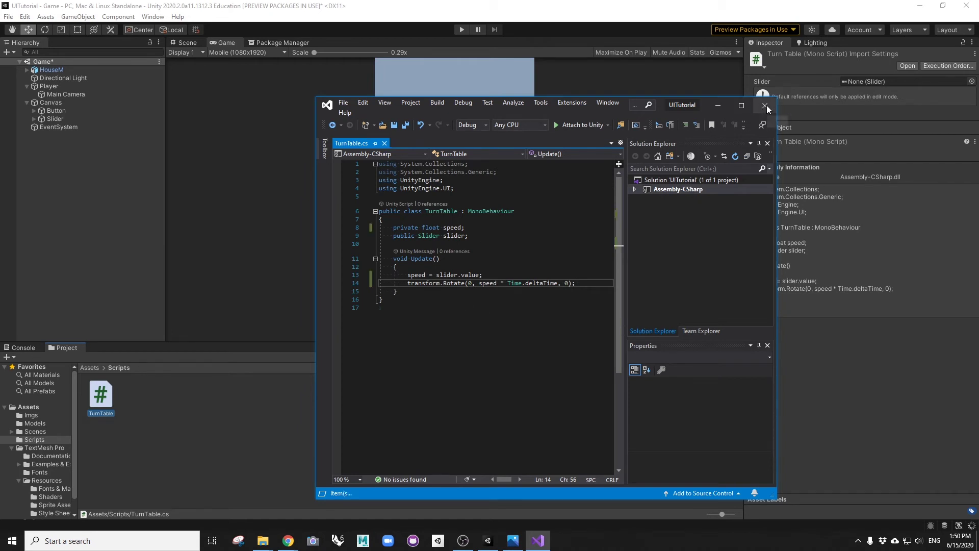
Close Visual Studio and assign the Slider object to the Slider field of the Player's Turn Table script in Unity.
left_click(766, 106)
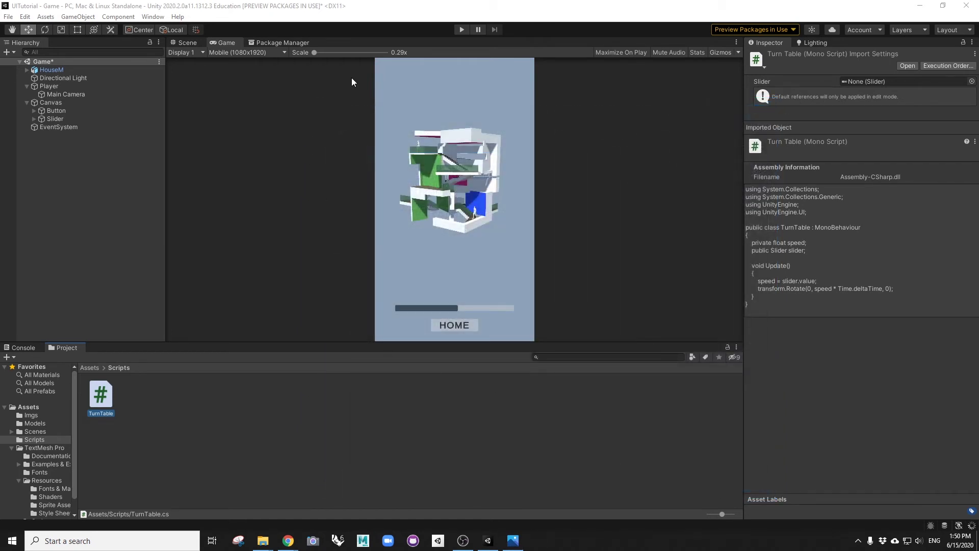
left_click(50, 85)
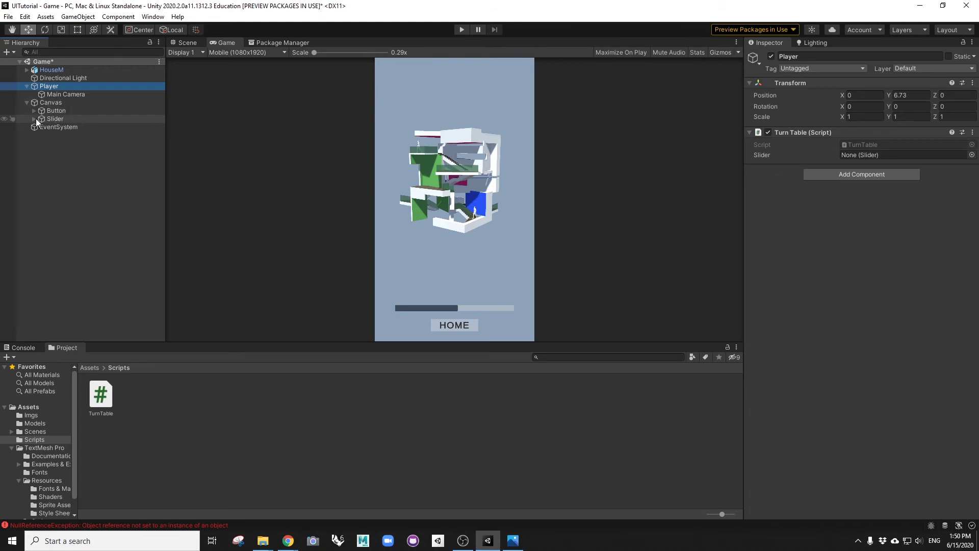
left_click_drag(58, 118, 862, 155)
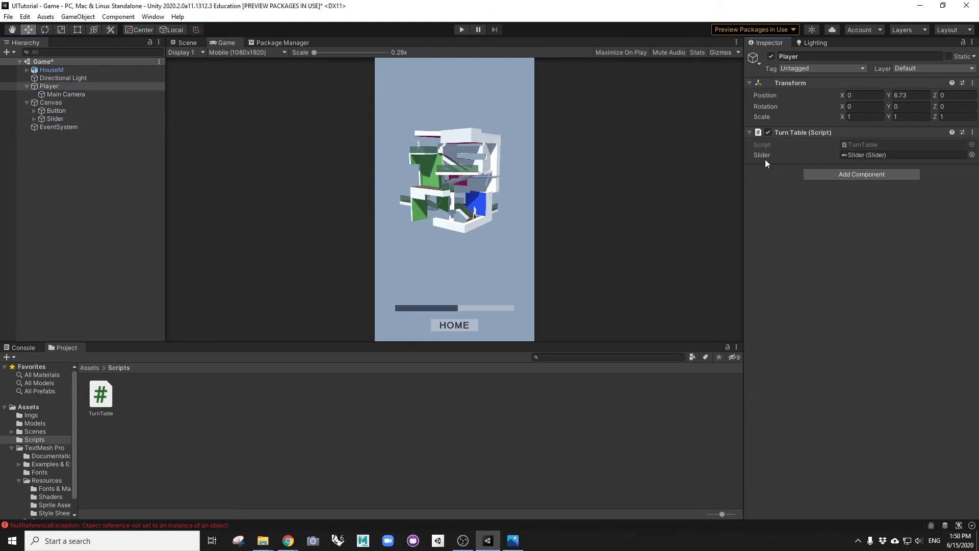
Test the game in Play mode by moving the slider to change the rotation, inspect the Slider's settings, and stop playing.
left_click(459, 31)
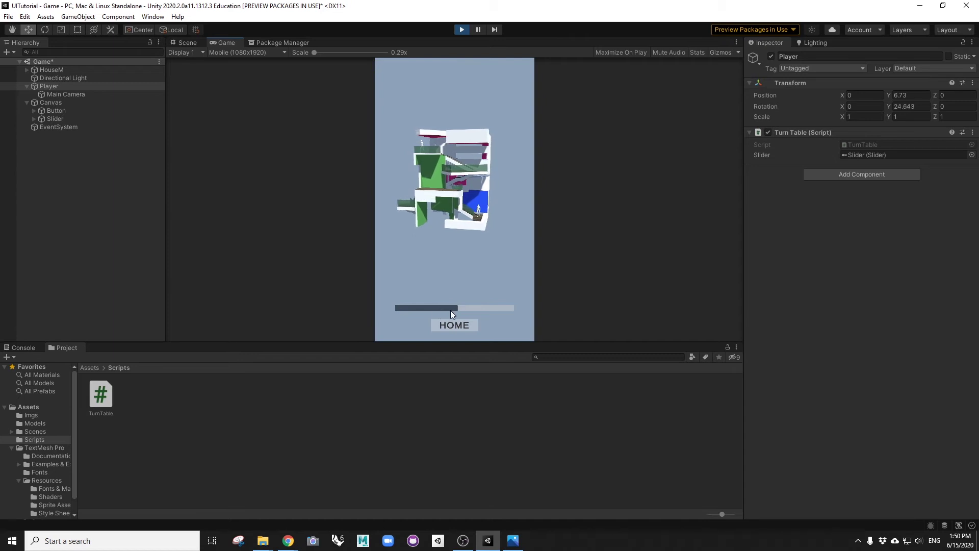
mouse_move(454, 309)
left_mouse_down()
mouse_move(387, 312)
mouse_move(524, 310)
mouse_move(425, 308)
mouse_move(481, 308)
mouse_move(472, 310)
left_mouse_up()
left_click(66, 119)
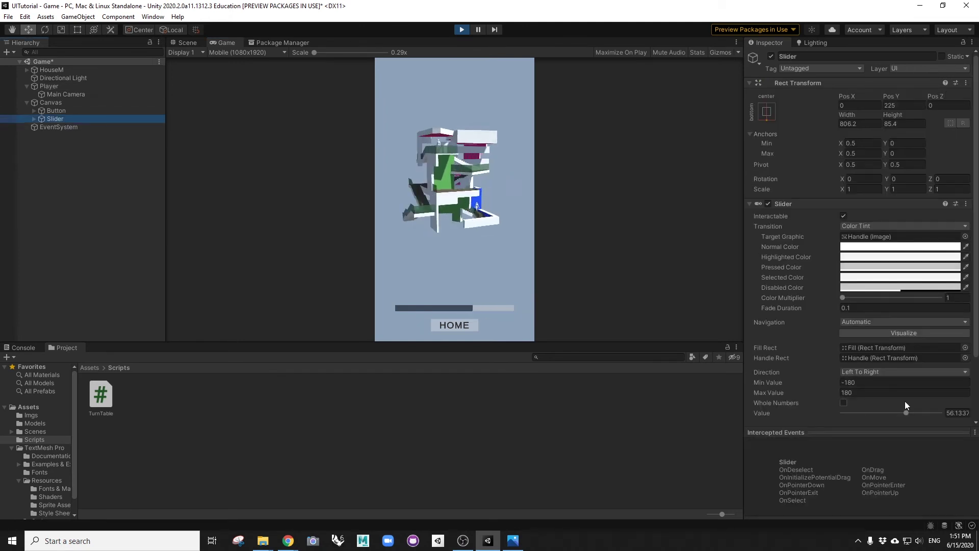
scroll(901, 382, "down", 3)
left_click_drag(474, 307, 432, 286)
left_click(456, 30)
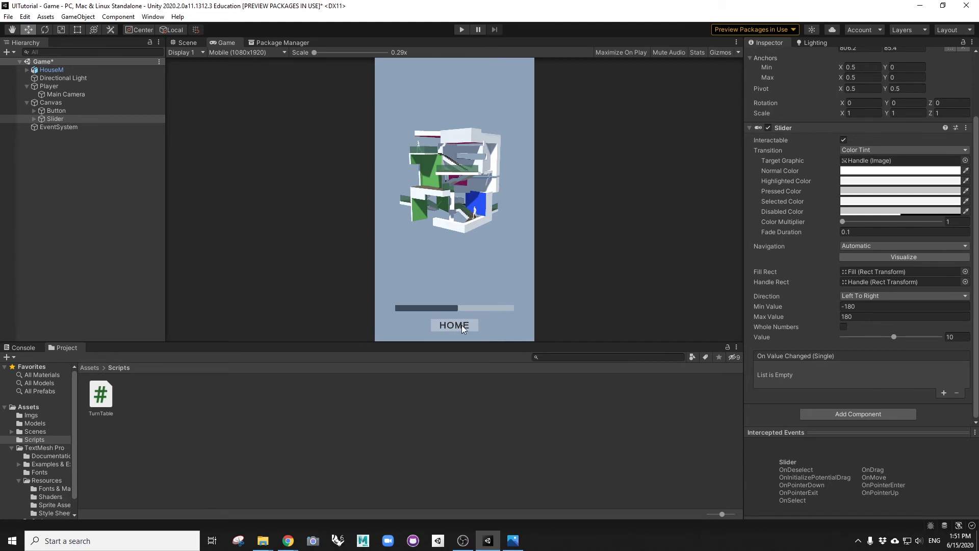
Import MainMenu.cs from the Utils folder in File Explorer into Assets/Scripts and select the script to review its code.
left_click(90, 367)
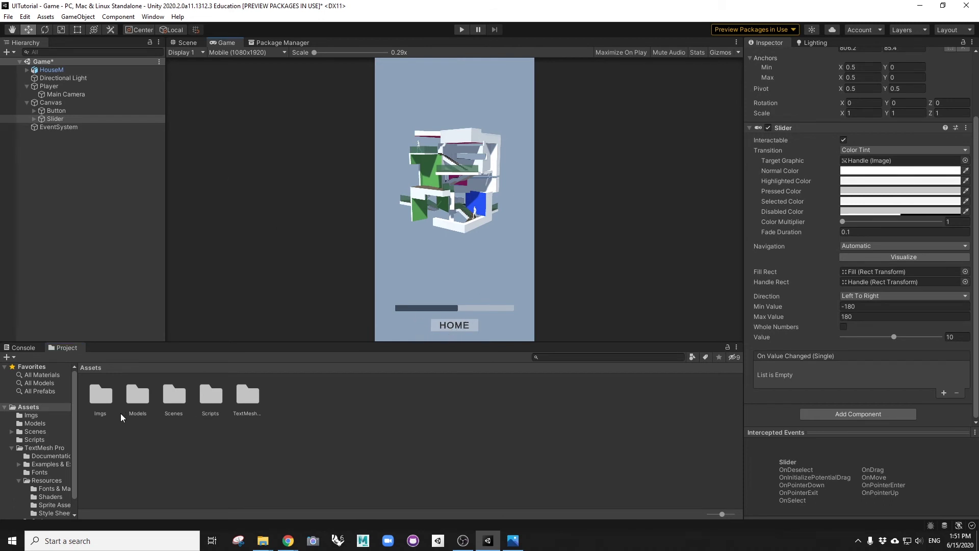
double_click(172, 397)
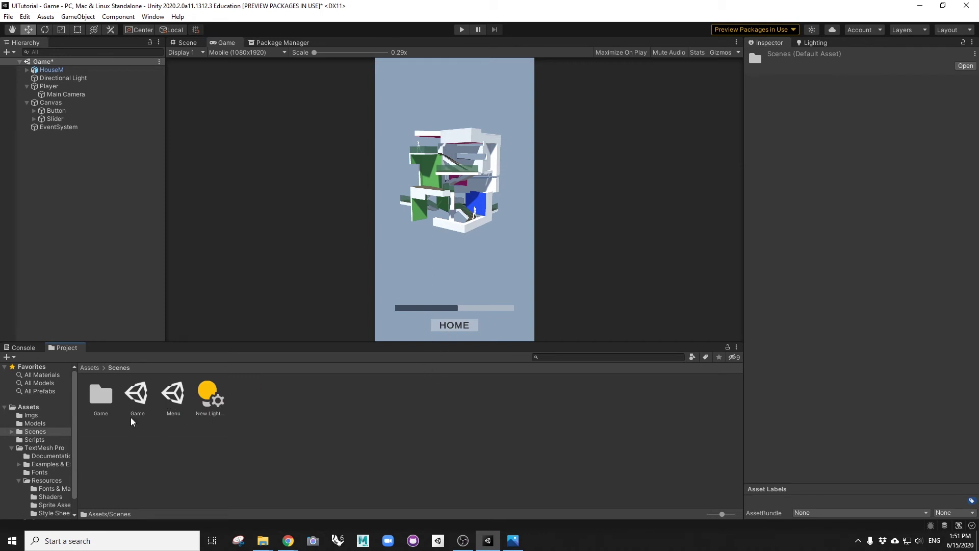
left_click(90, 367)
double_click(219, 400)
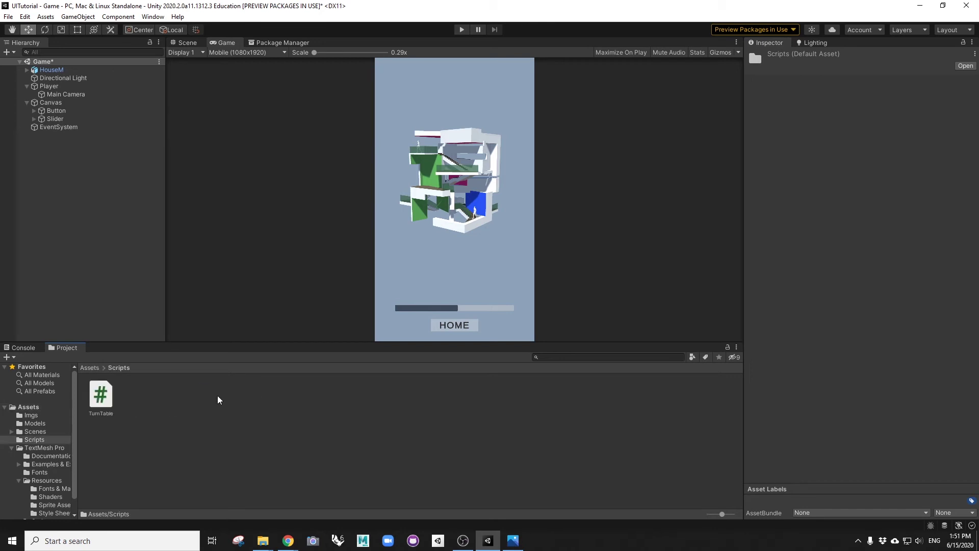
key("alt+Tab")
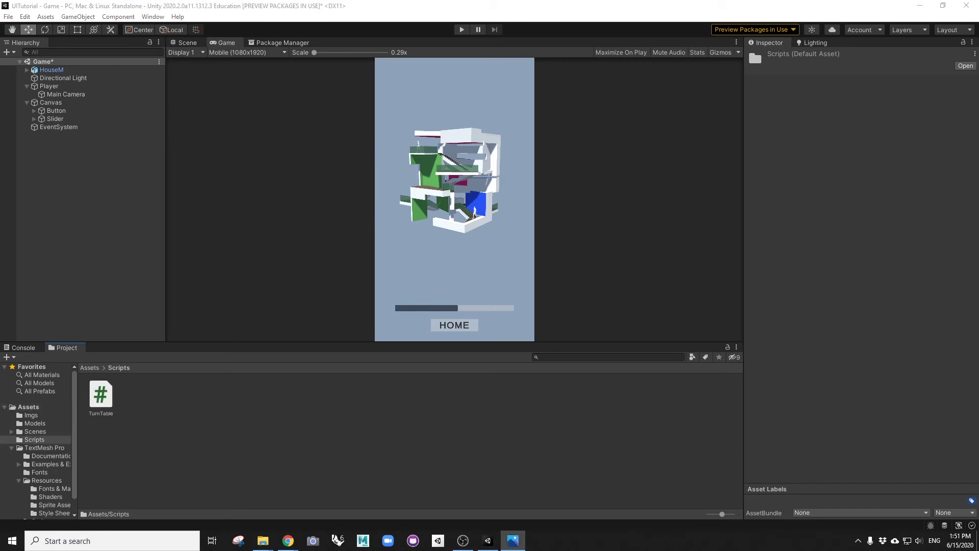
key("alt+Tab")
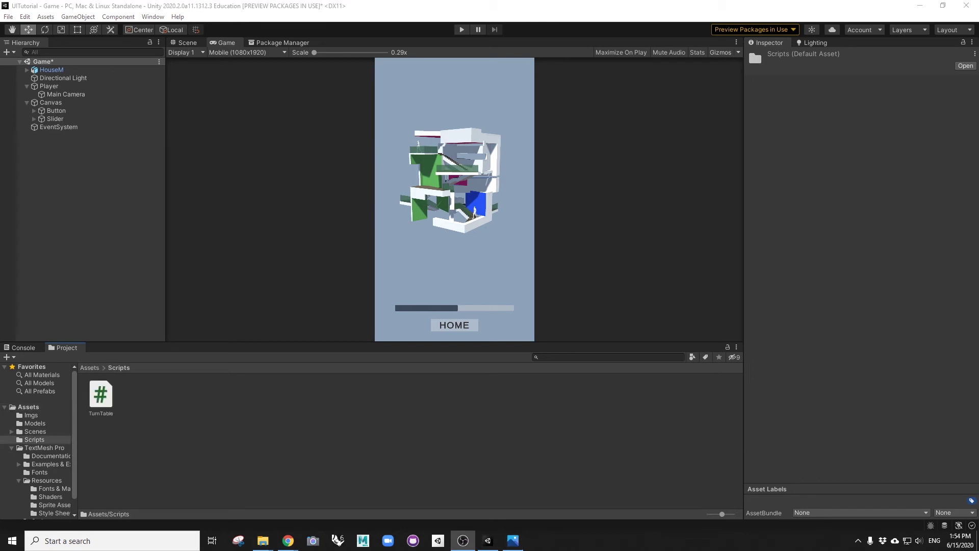
key("alt+Tab")
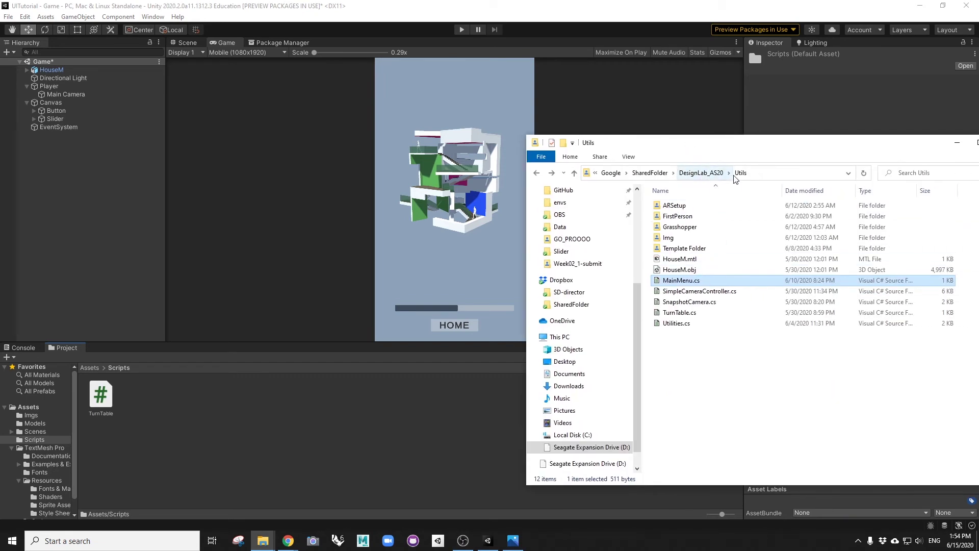
left_click_drag(731, 148, 970, 143)
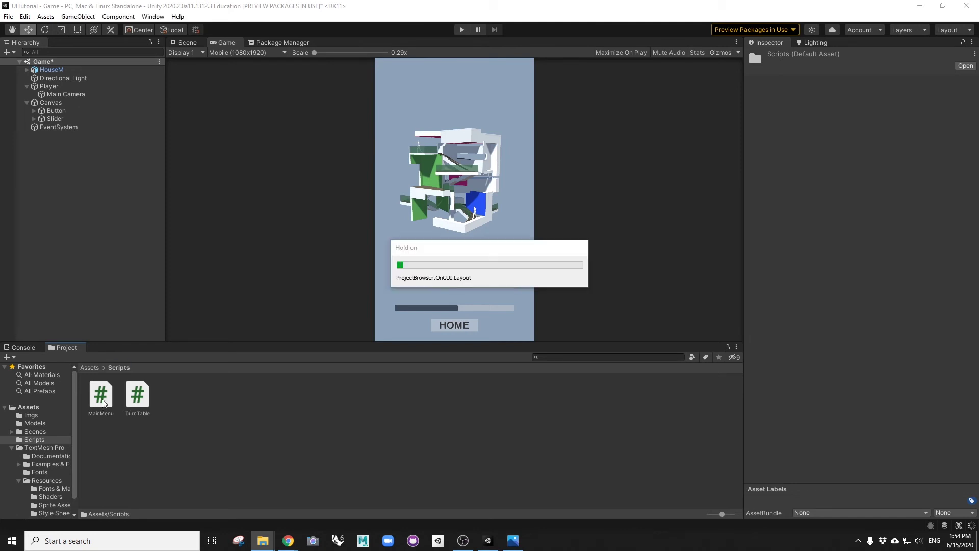
left_click(103, 399)
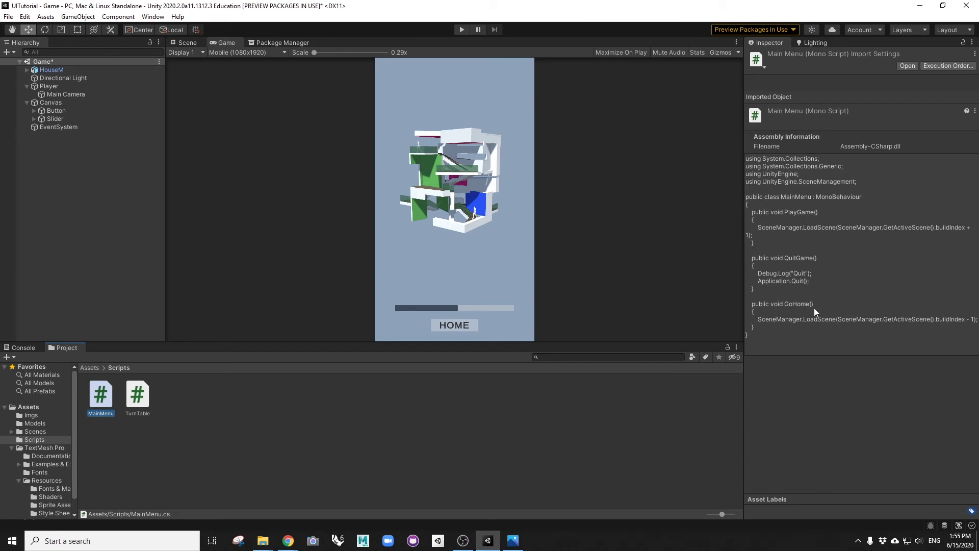
Open the Build Settings and add the open Game scene to the Scenes In Build list.
left_click(28, 407)
left_click(8, 16)
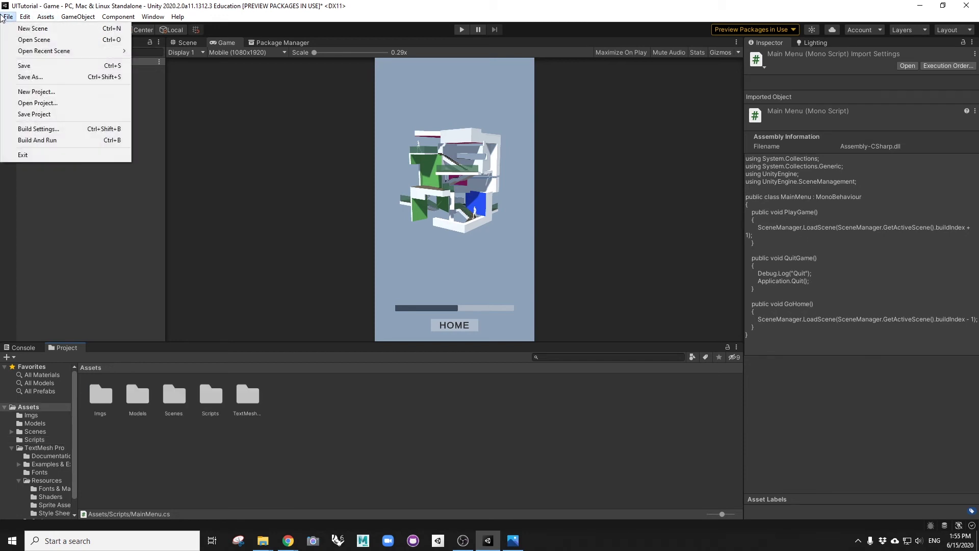
left_click(37, 129)
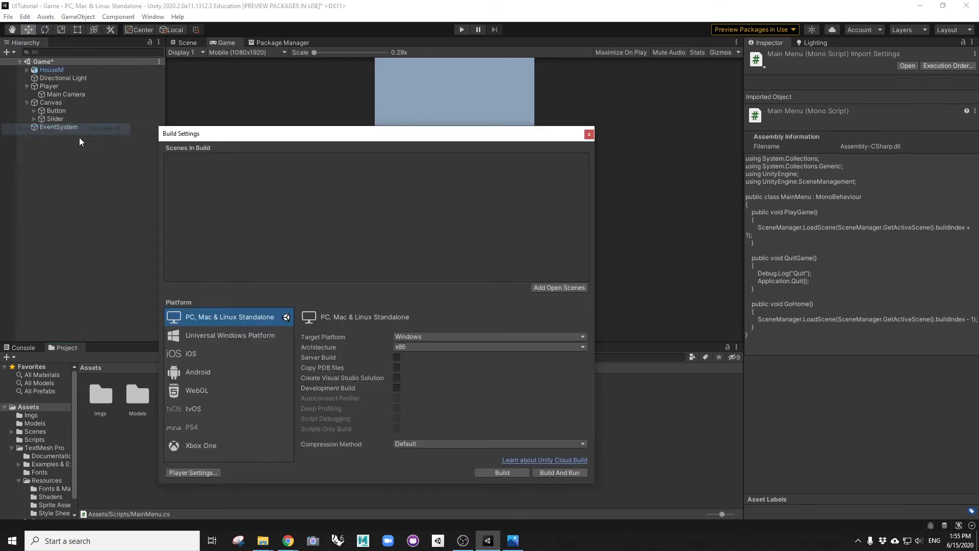
left_click_drag(323, 134, 396, 109)
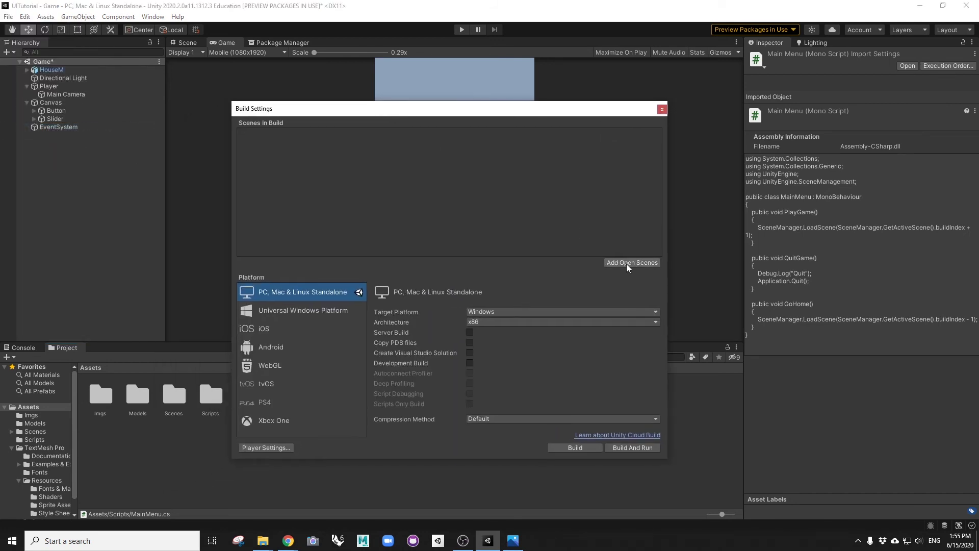
left_click(627, 263)
Add the Menu scene from Assets/Scenes to the Scenes In Build list.
double_click(135, 396)
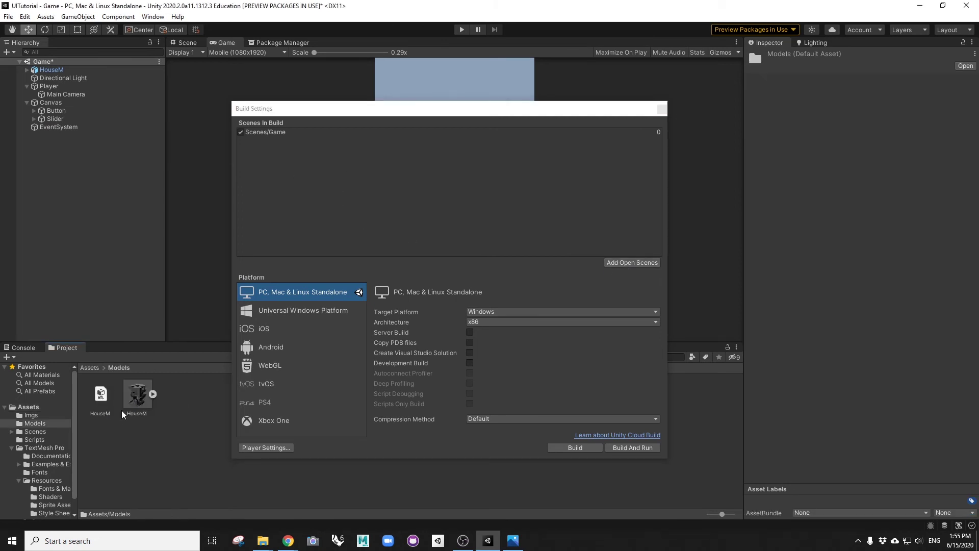
left_click(94, 368)
double_click(174, 396)
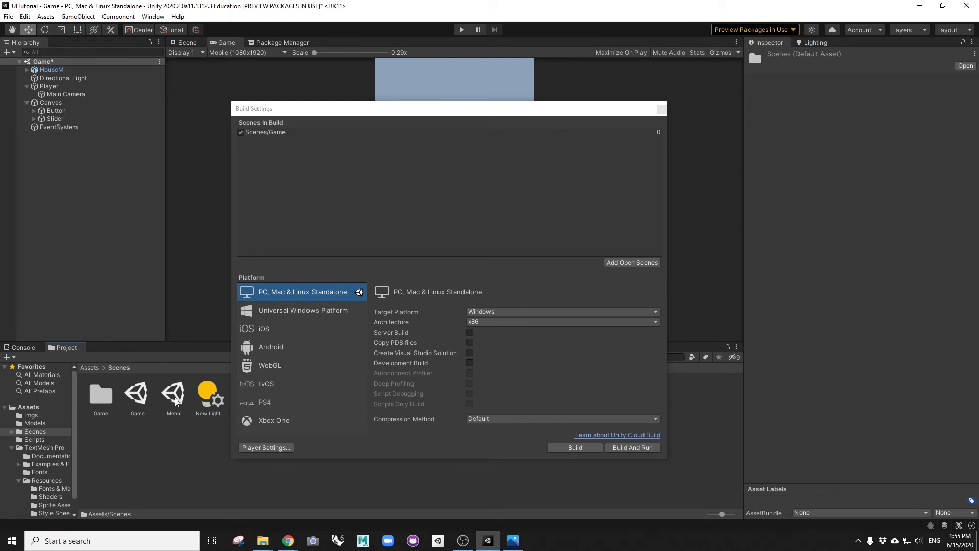
left_click_drag(173, 397, 277, 246)
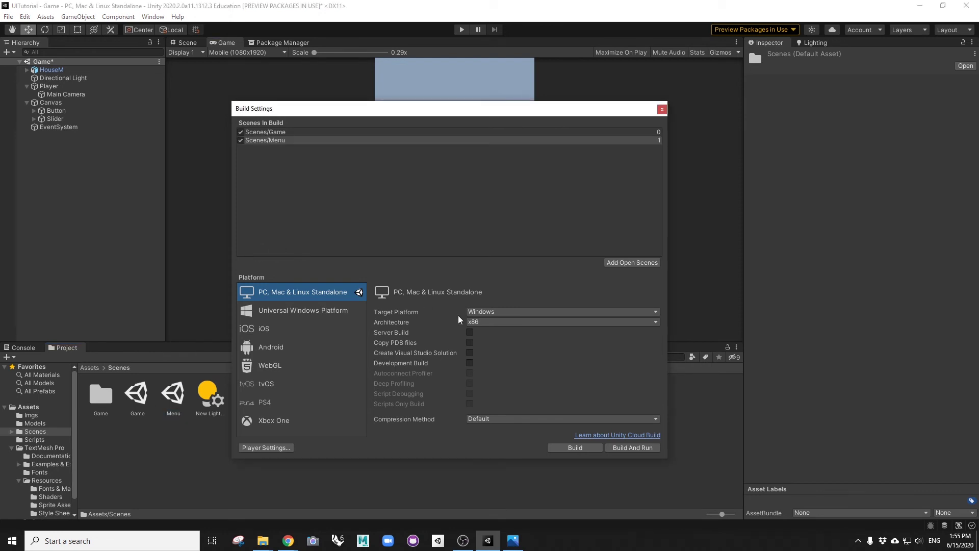
Reorder the build scenes so that Menu has index 0 and Game has index 1.
left_click(270, 135)
left_click_drag(269, 142, 280, 150)
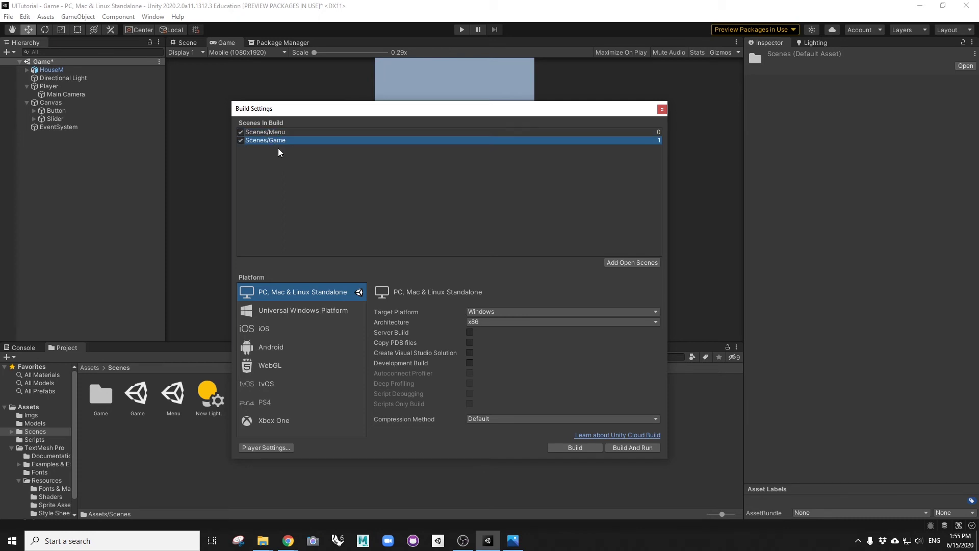
left_click(277, 134)
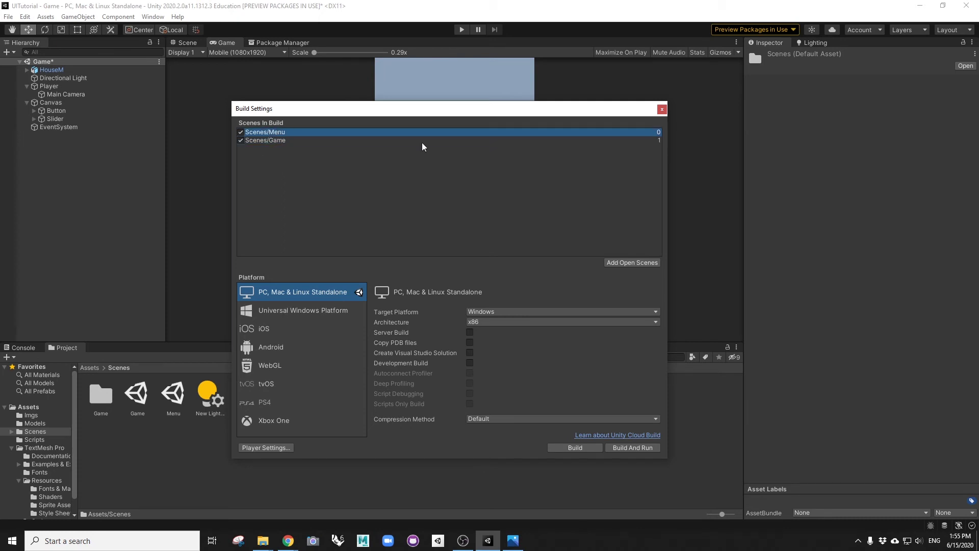
left_click(269, 141)
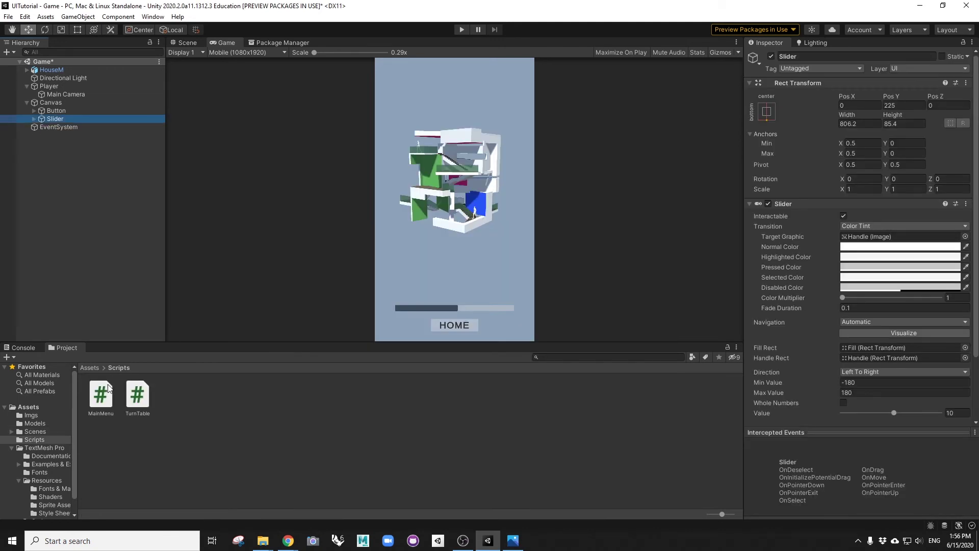
Attach the MainMenu script to the Player object and display the Player's components.
left_click(105, 401)
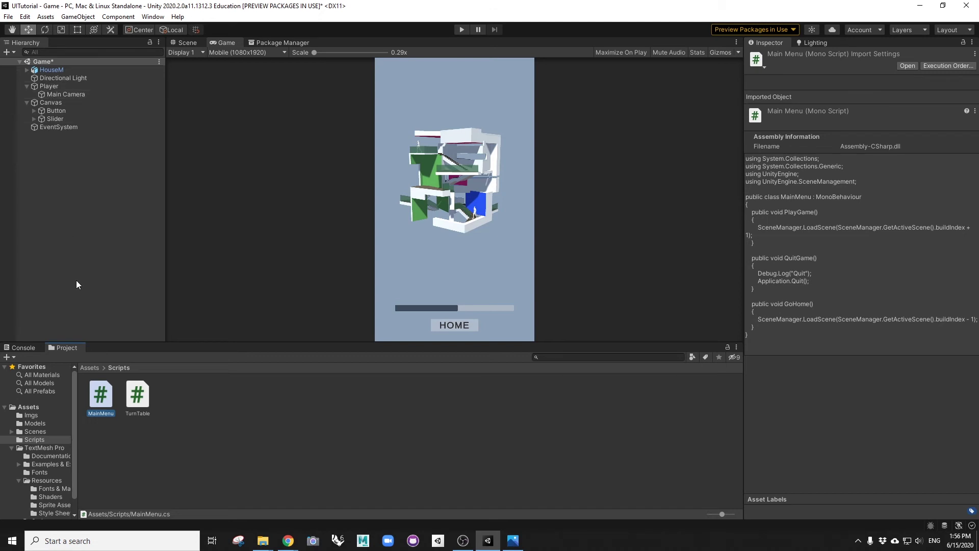
left_click_drag(102, 400, 51, 85)
left_click(57, 86)
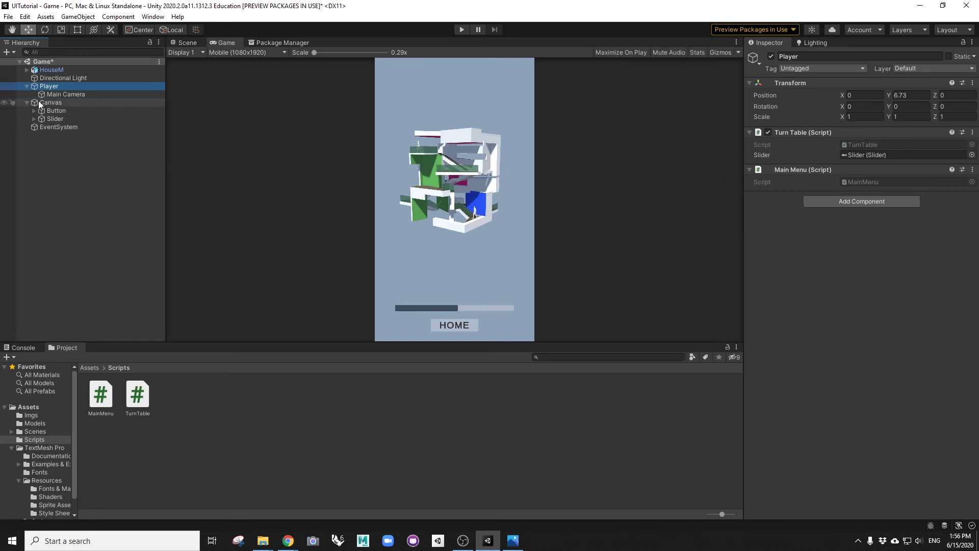
Add an On Click event to the HOME button that calls MainMenu.GoHome on the Player object.
left_click(50, 118)
left_click(52, 110)
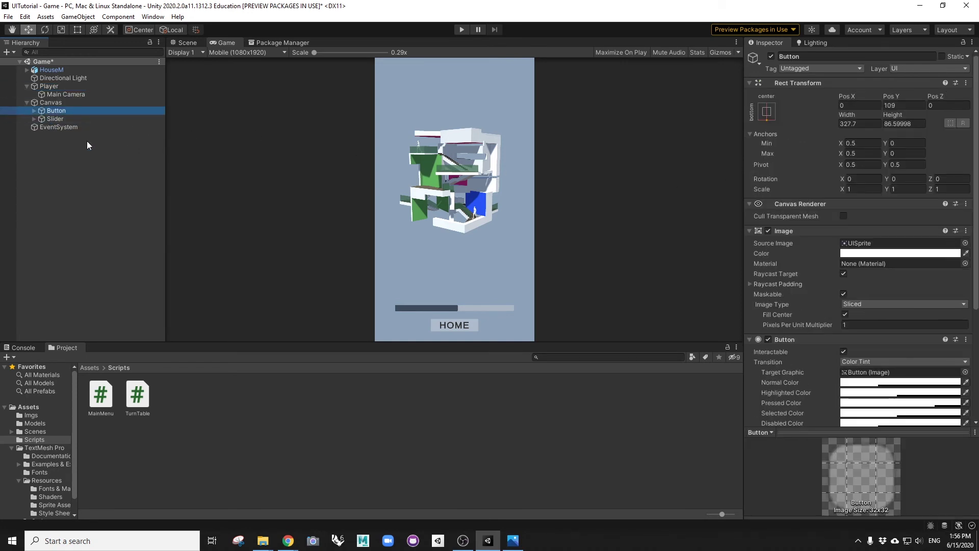
scroll(888, 316, "down", 3)
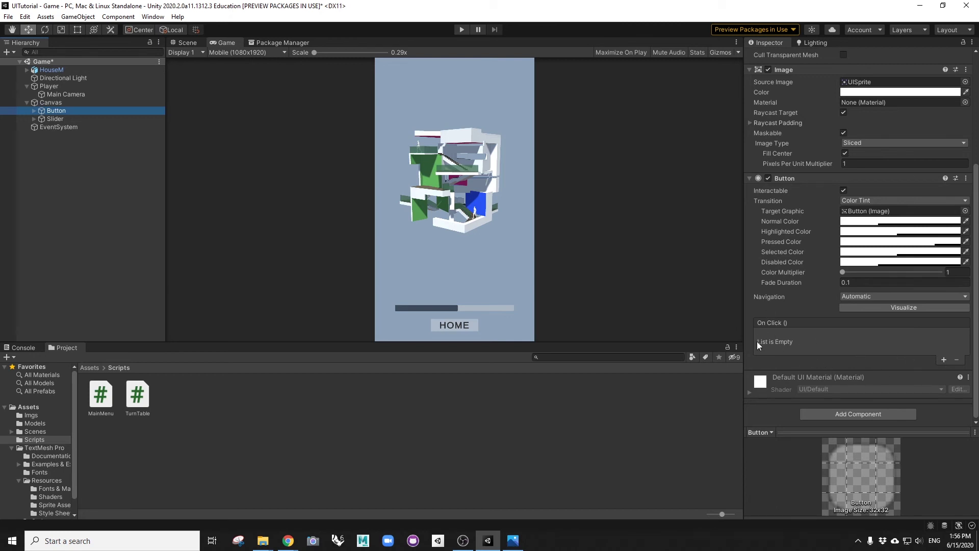
left_click(945, 360)
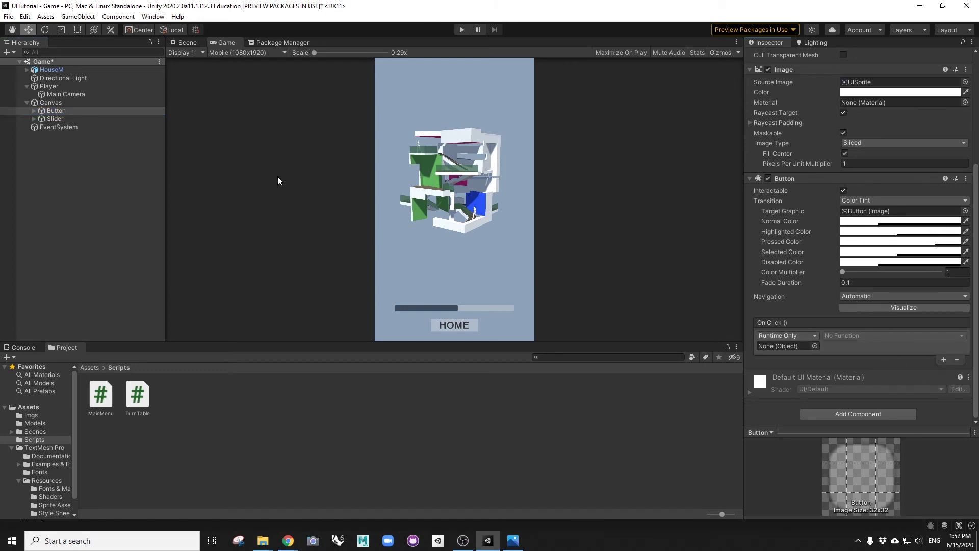
left_click_drag(19, 87, 776, 348)
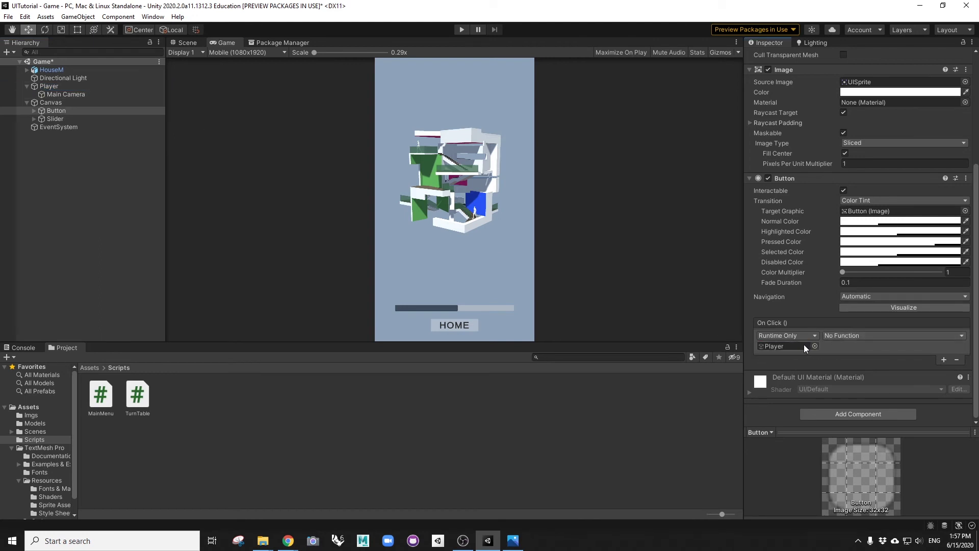
left_click(843, 335)
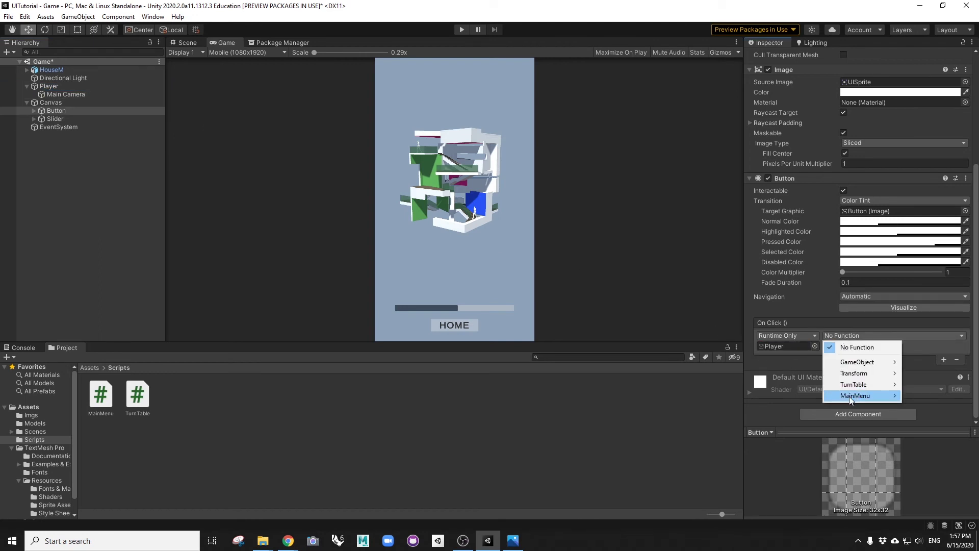
mouse_move(845, 397)
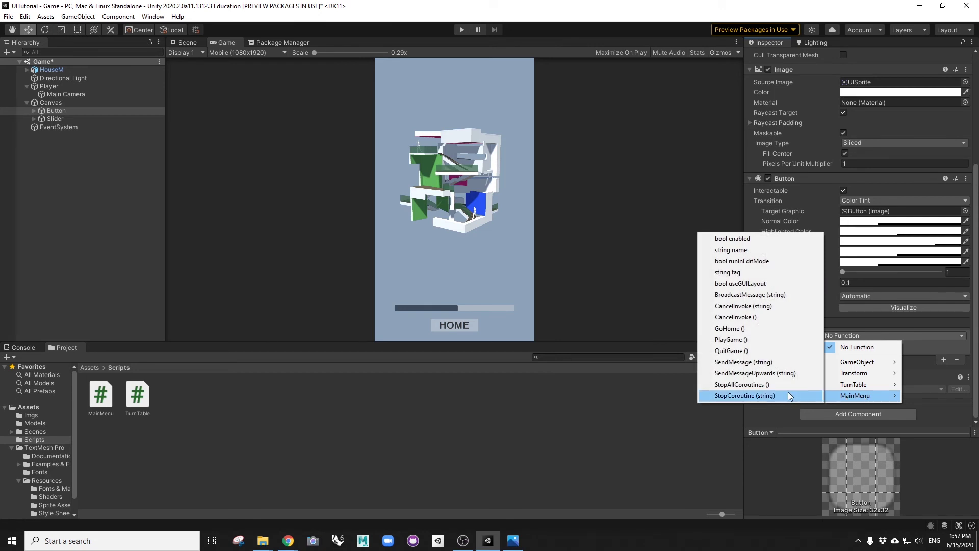
left_click(728, 329)
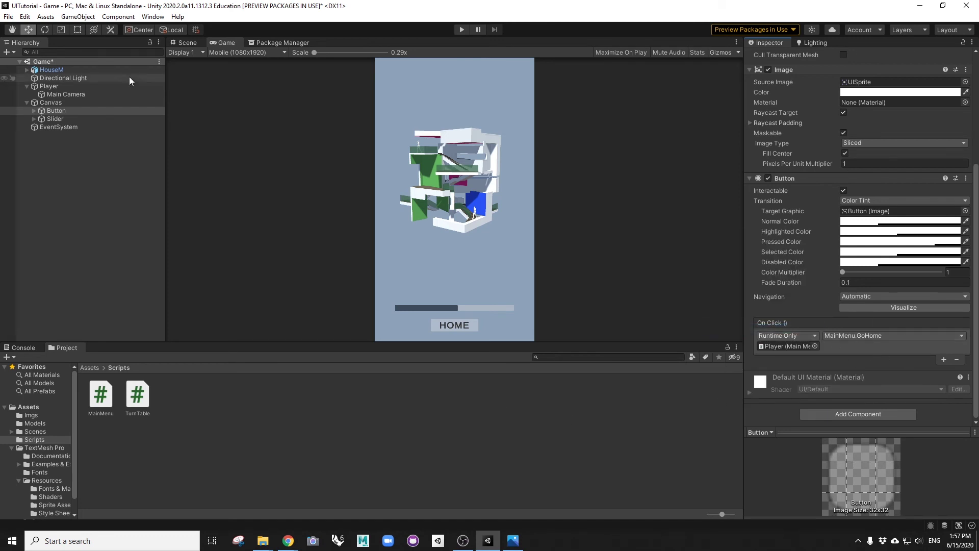
Open the Menu scene from Assets/Scenes, saving the changes to the Game scene.
left_click(89, 369)
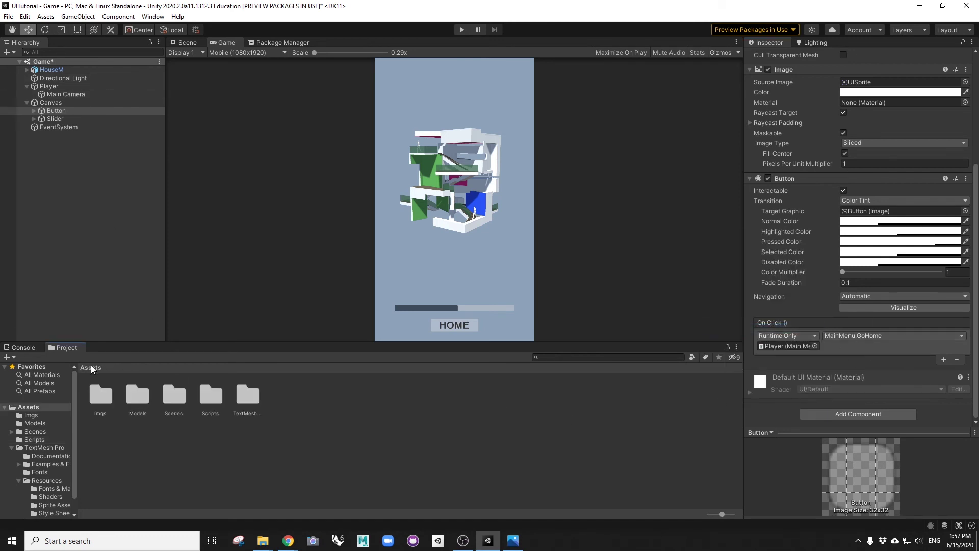
double_click(175, 401)
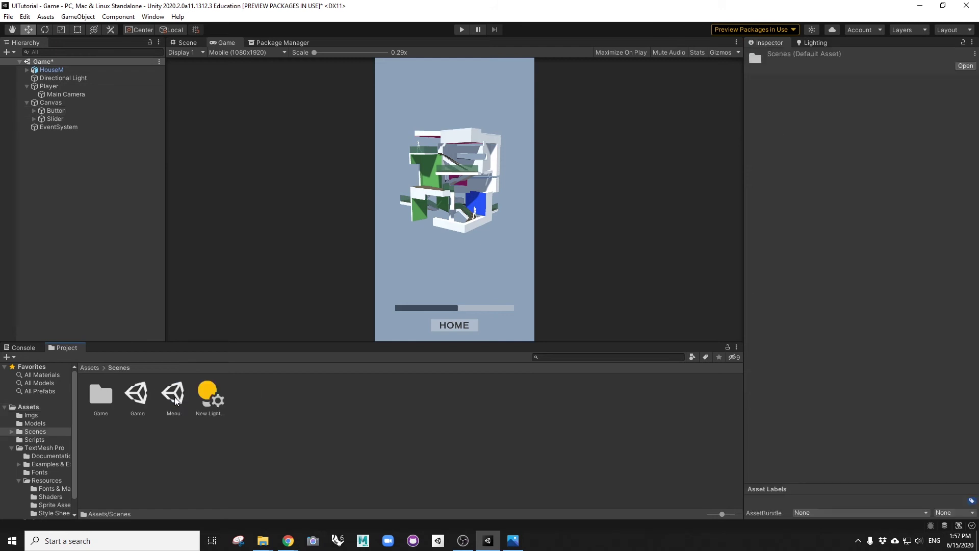
left_click(177, 399)
double_click(176, 397)
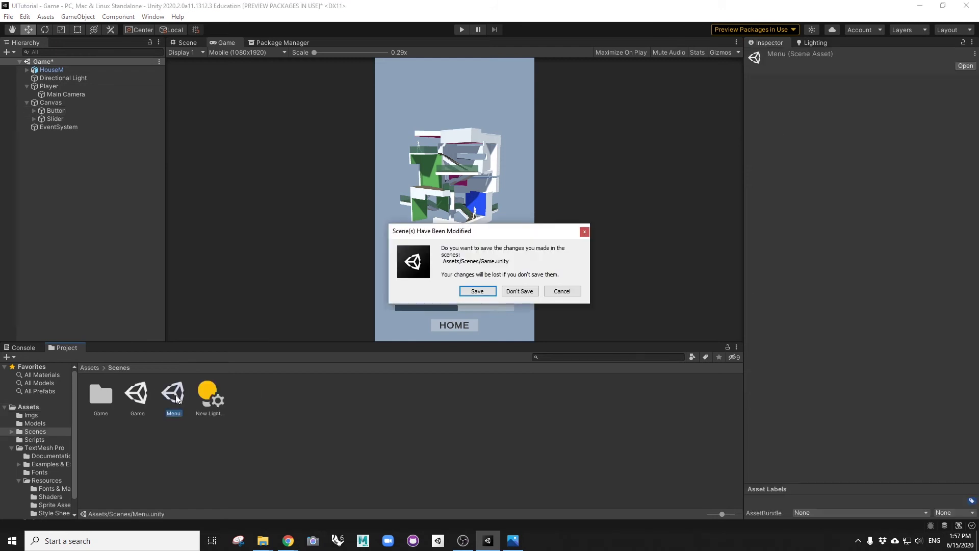
left_click(475, 290)
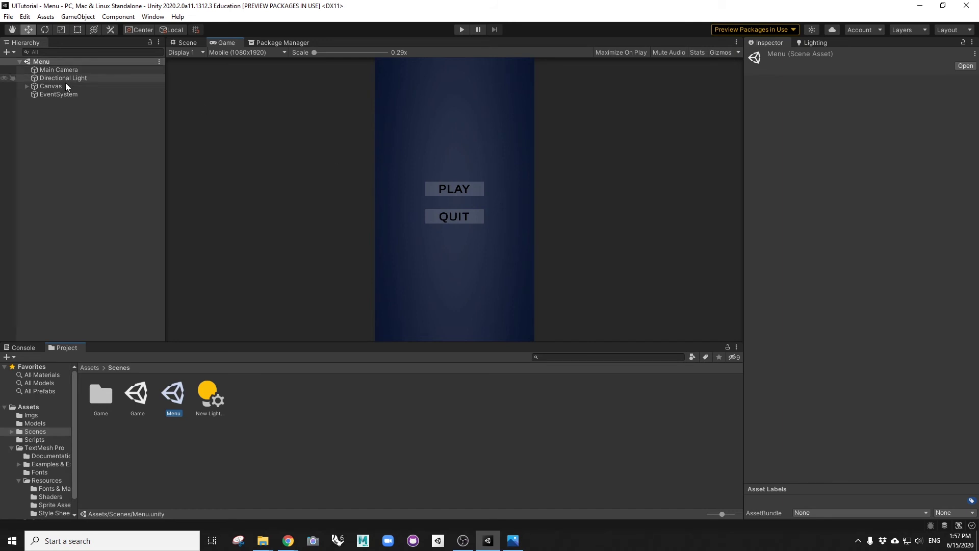
Attach the MainMenu script from Assets/Scripts to the Menu scene's Canvas object.
left_click(105, 396)
left_click(90, 368)
double_click(212, 398)
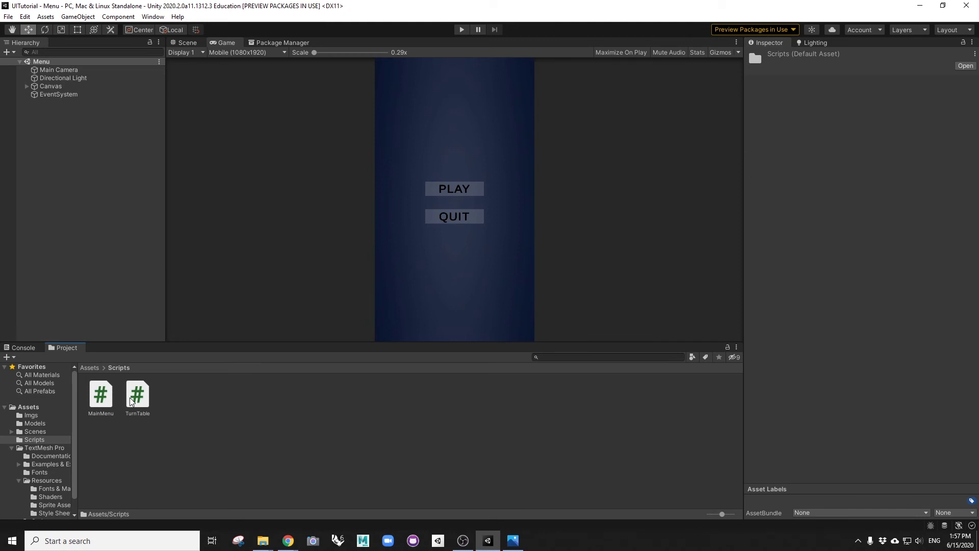
left_click(27, 86)
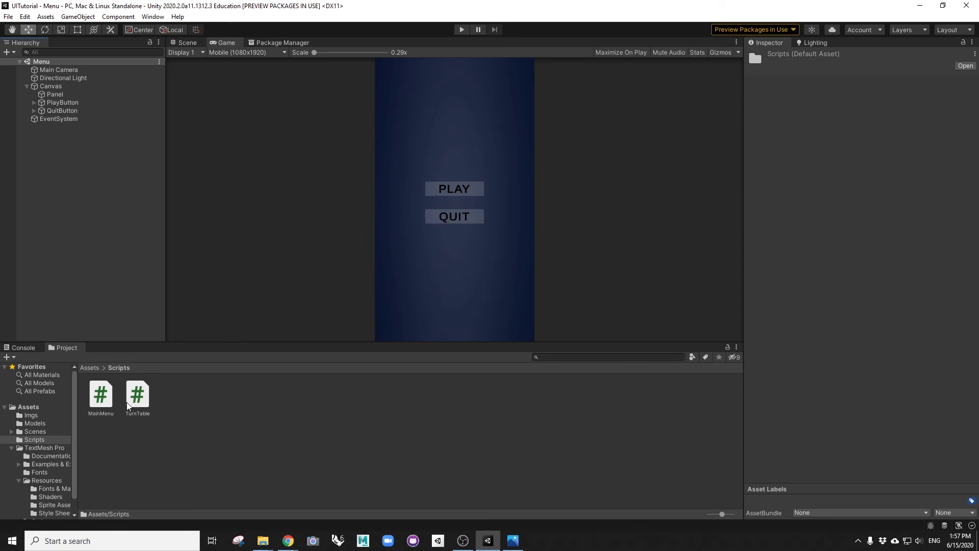
left_click(106, 402)
left_click_drag(105, 402, 54, 85)
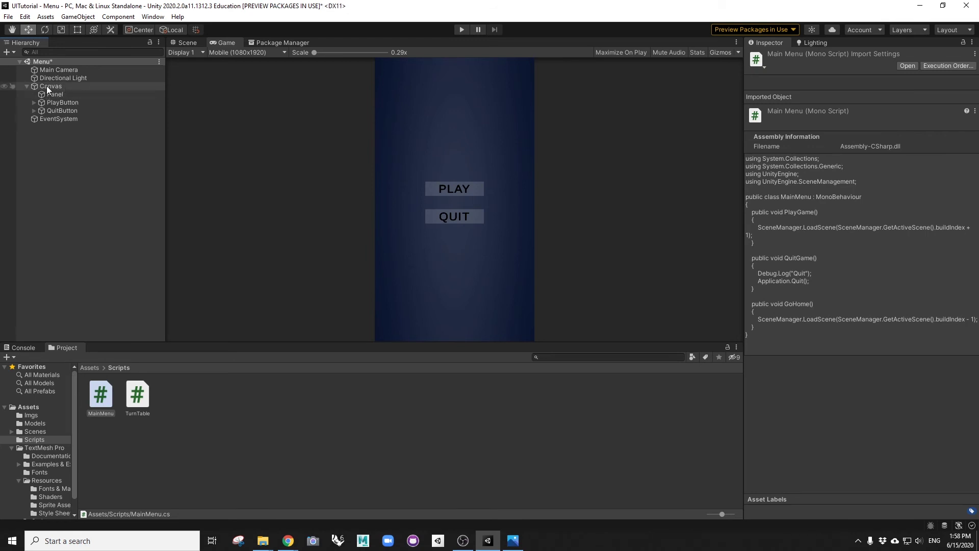
Add an On Click event to PlayButton that calls MainMenu.PlayGame on the Canvas.
left_click(54, 104)
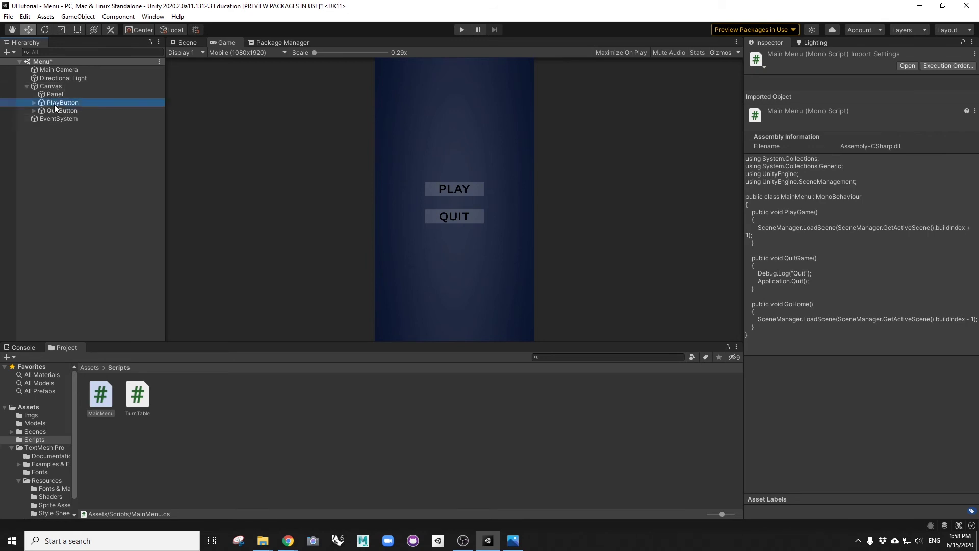
scroll(837, 259, "down", 5)
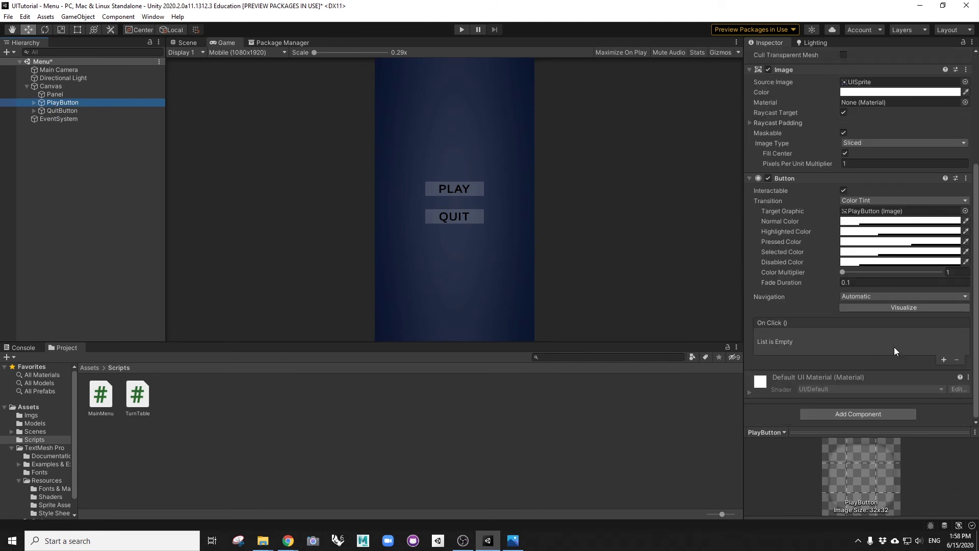
left_click(944, 359)
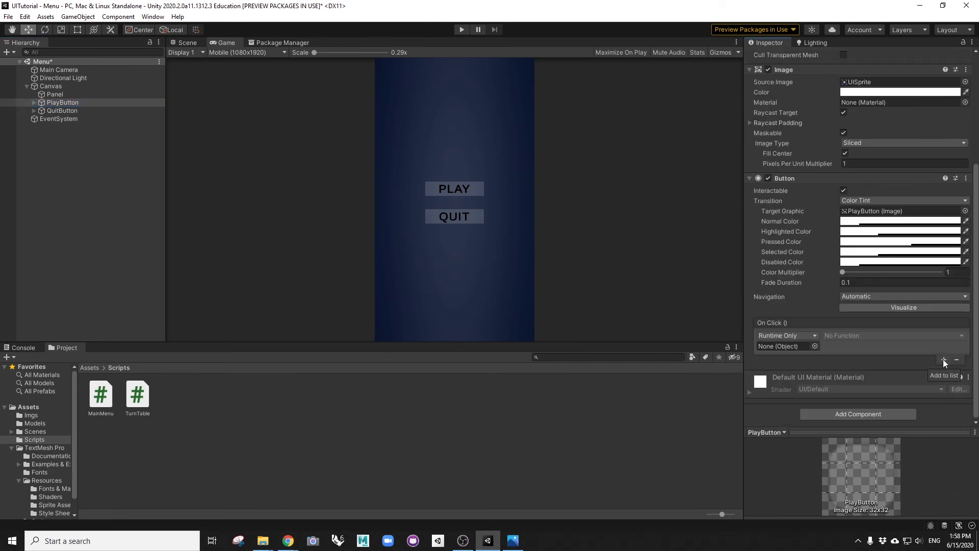
left_click(50, 86)
left_click_drag(50, 87, 775, 346)
left_click(842, 337)
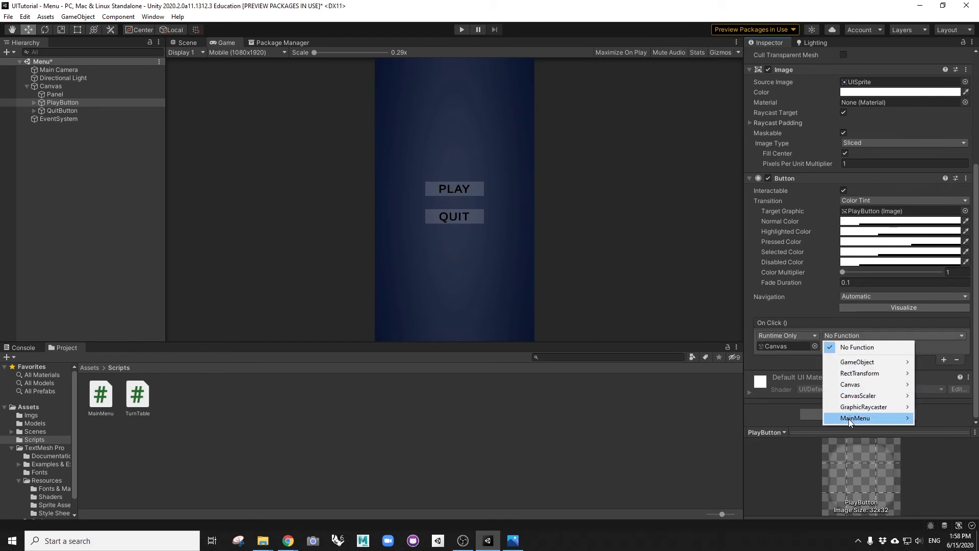
mouse_move(849, 419)
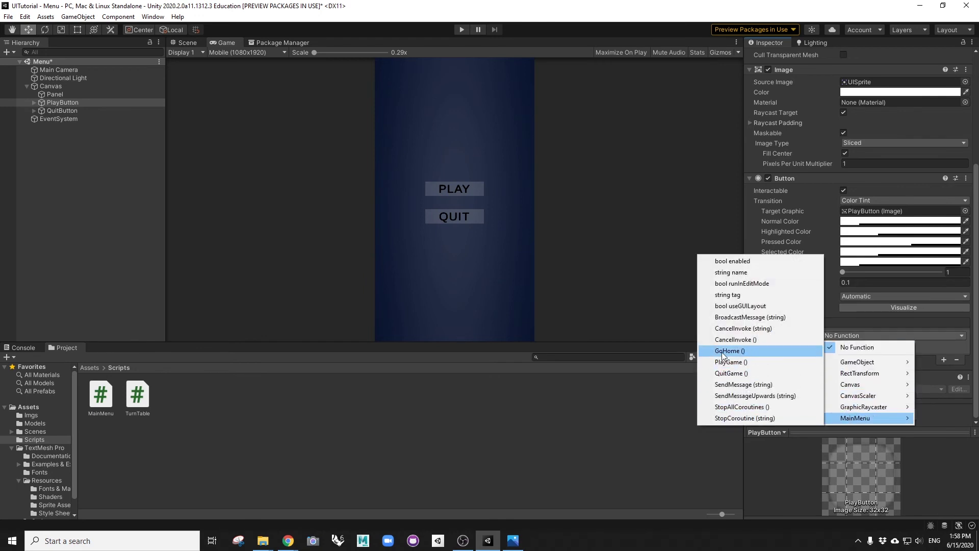
left_click(730, 362)
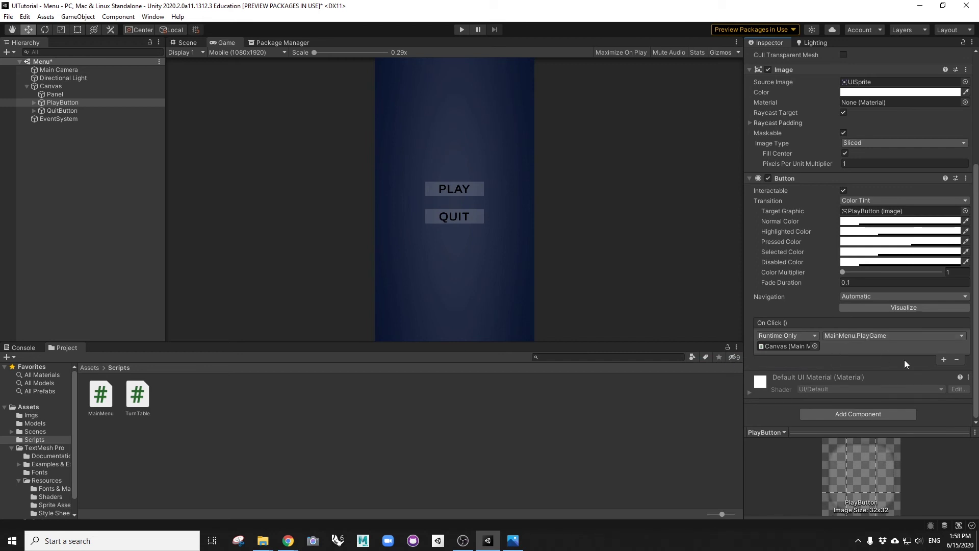
Add an On Click event to QuitButton that calls MainMenu.QuitGame on the Canvas.
left_click(57, 110)
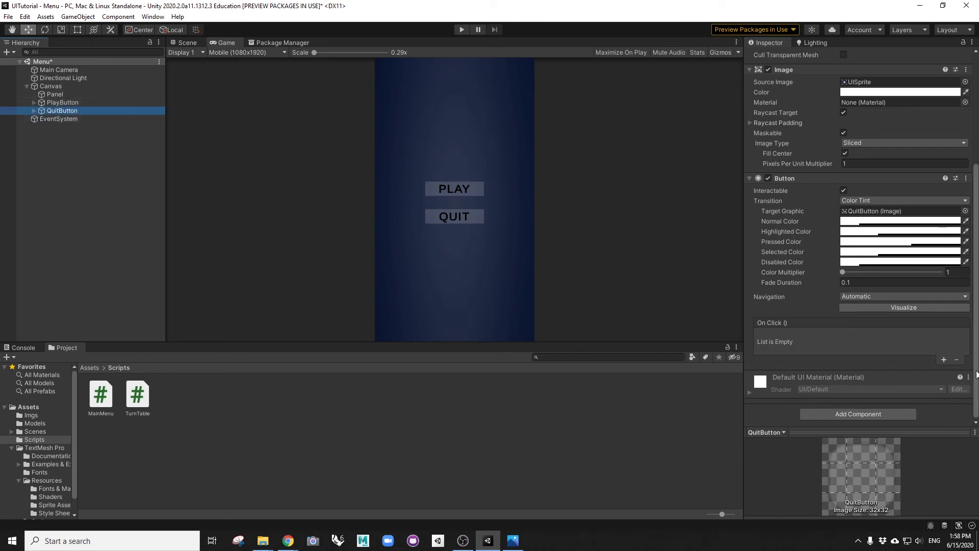
left_click(943, 359)
left_click_drag(51, 86, 786, 345)
left_click(839, 335)
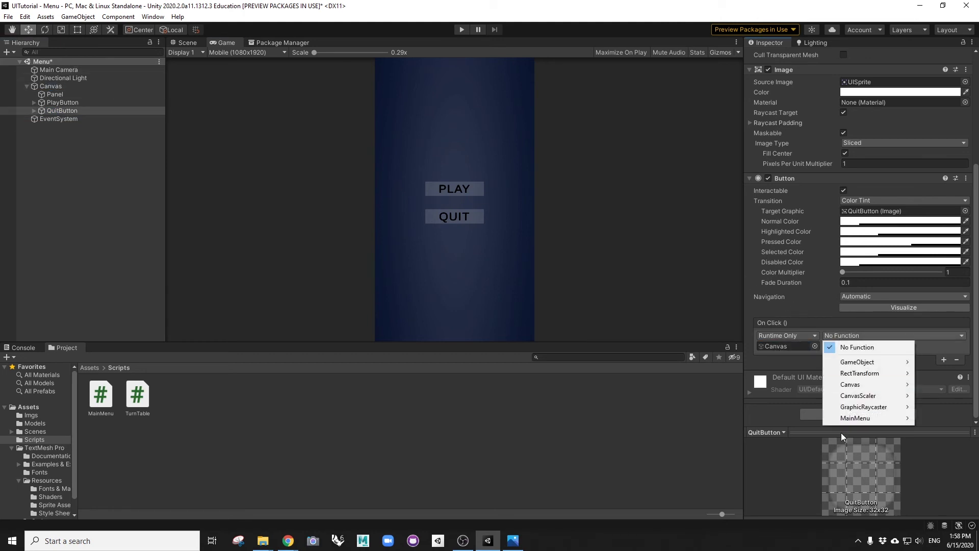
mouse_move(857, 417)
left_click(732, 374)
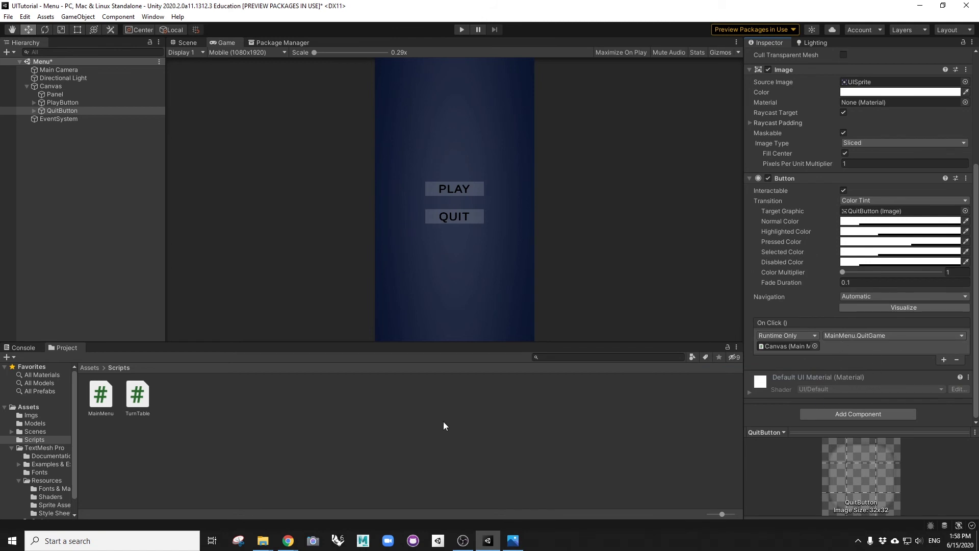
Run the game to test the PLAY button, the rotation slider, the HOME button and the QUIT button, and stop it.
left_click(462, 29)
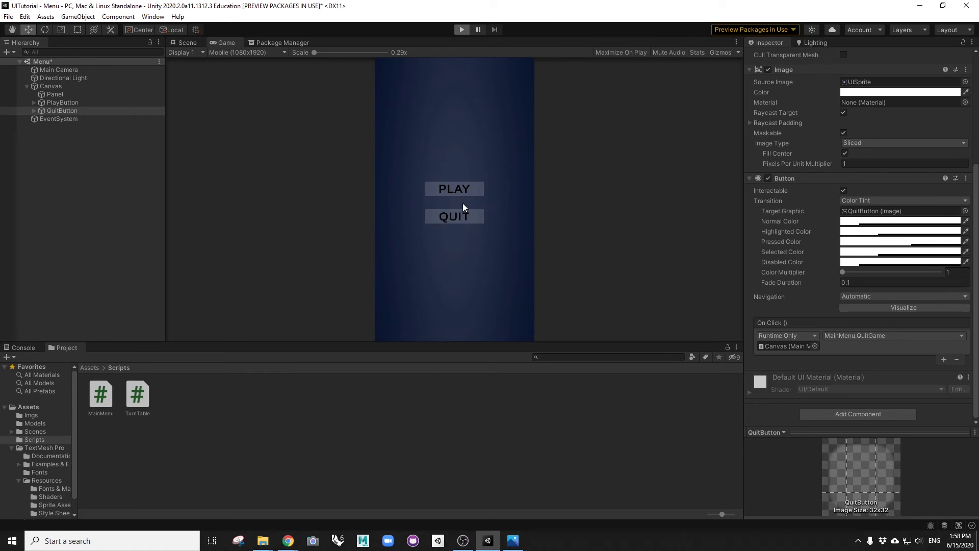
left_click(455, 189)
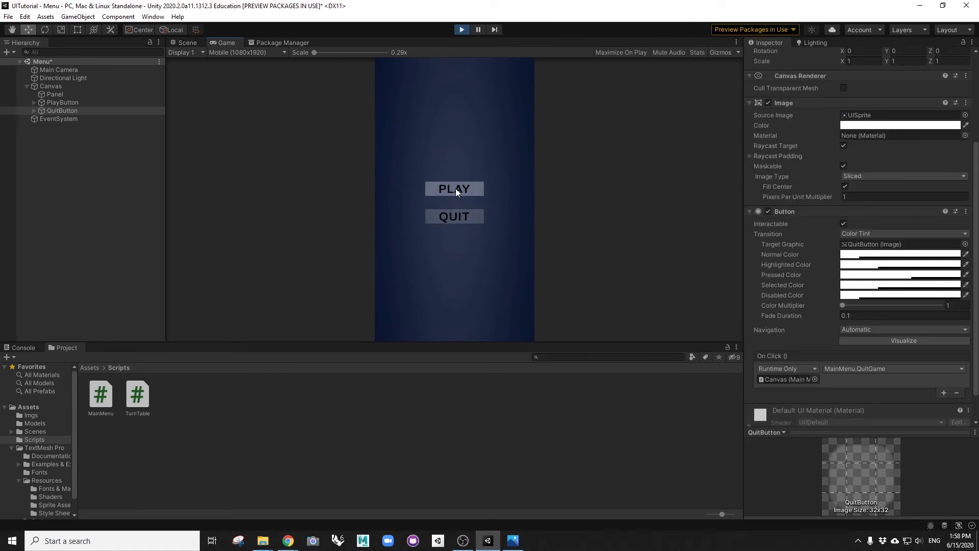
left_click_drag(455, 308, 426, 307)
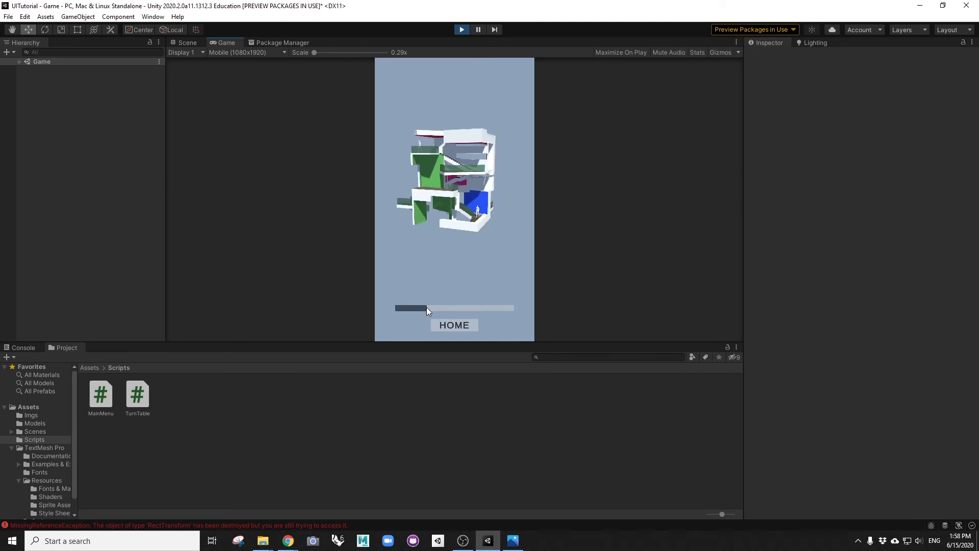
left_click(449, 325)
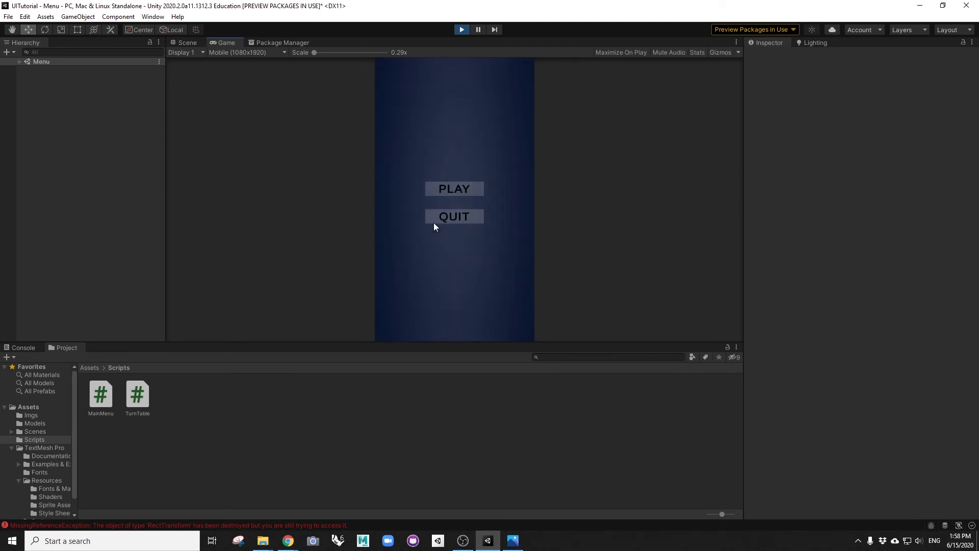
left_click(461, 219)
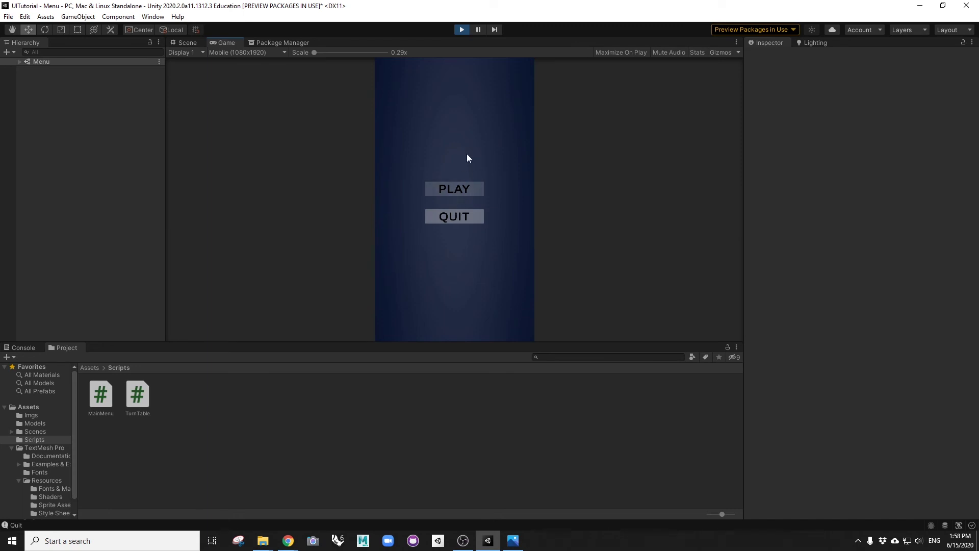
left_click(462, 30)
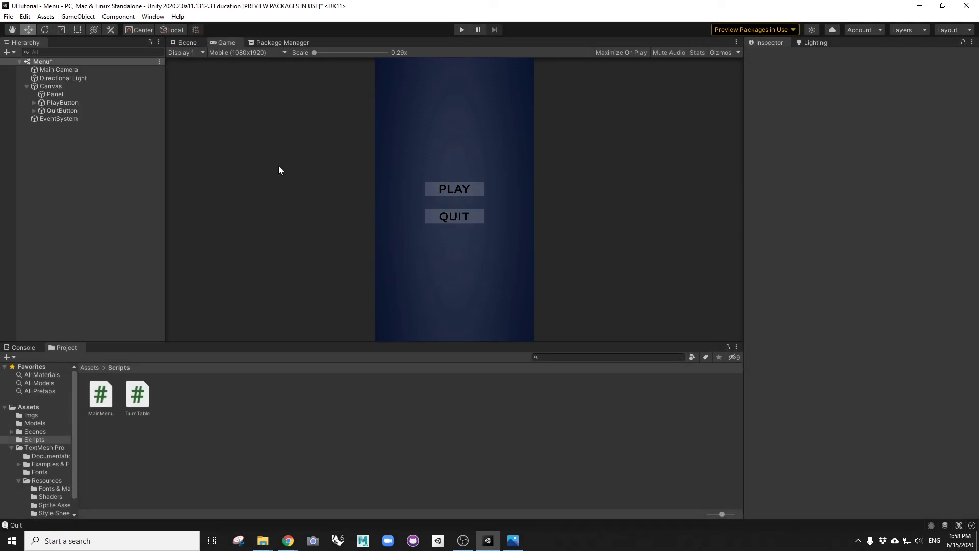
Save the Menu scene and set the Game view's aspect ratio to 16:9.
key("ctrl+s")
left_click(237, 53)
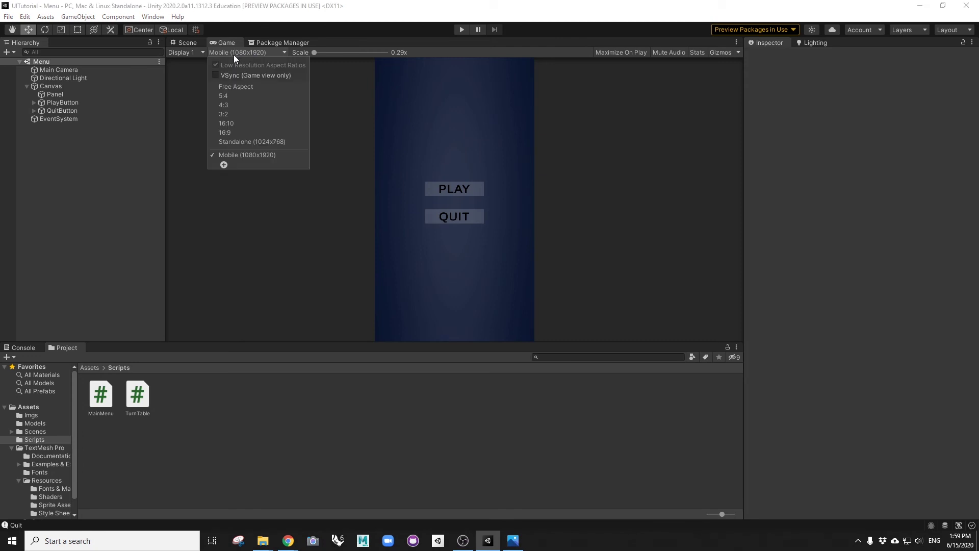
left_click(231, 132)
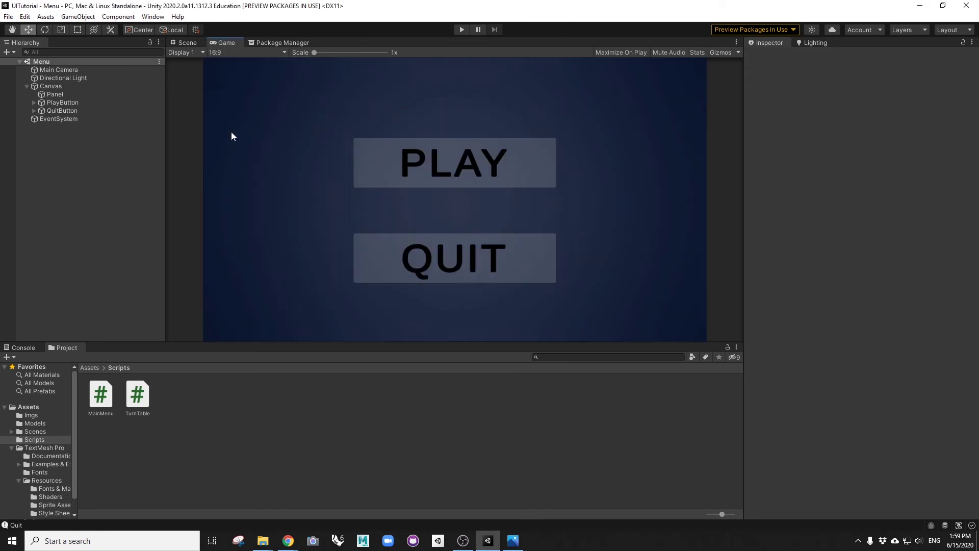
left_click(274, 50)
left_click(265, 54)
Run the game at 16:9, enter the Game scene with PLAY to check its layout, and stop the run.
left_click(461, 29)
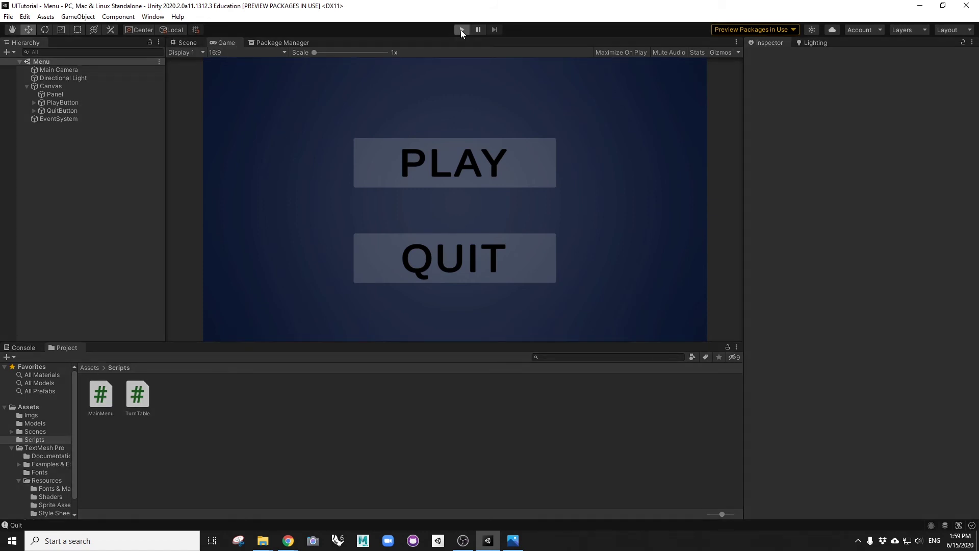
left_click(447, 180)
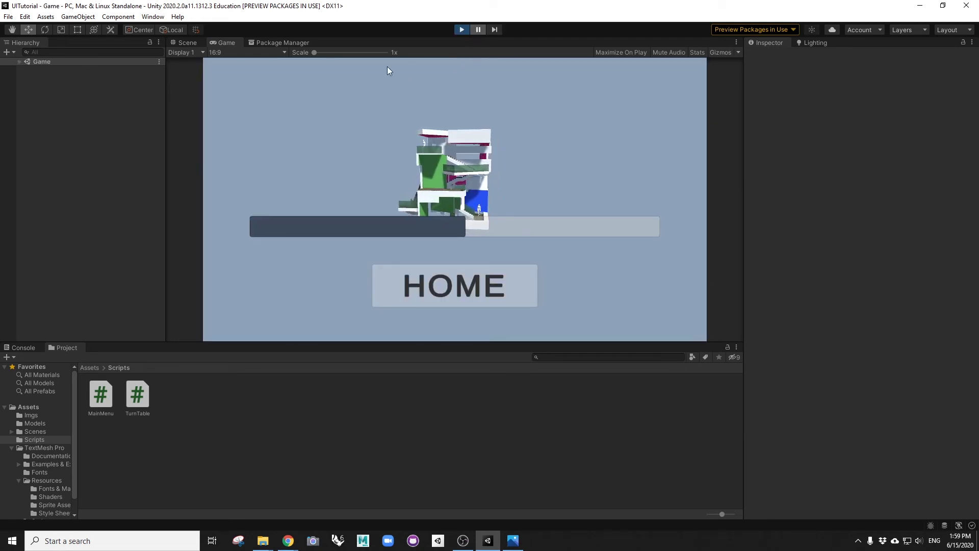
left_click(462, 29)
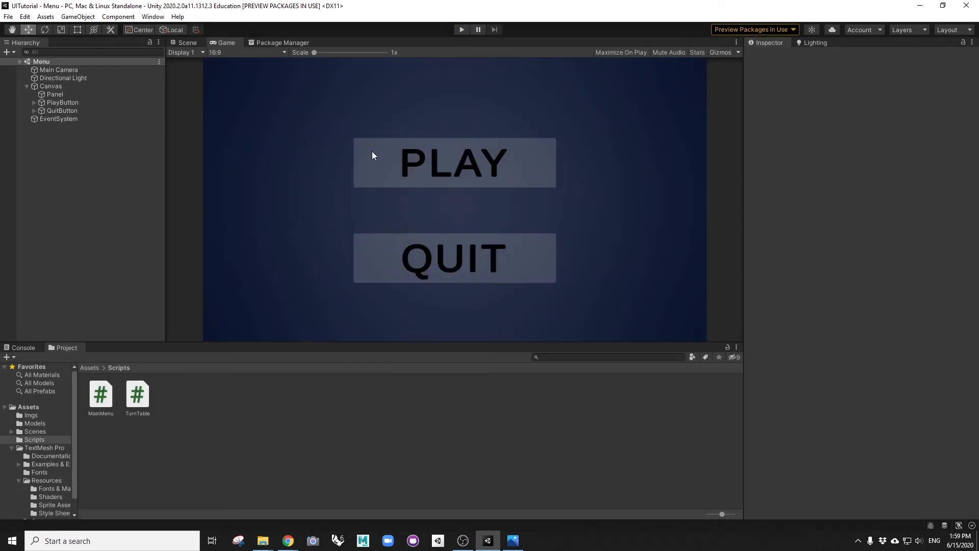
Open the Build Settings and check the target platform and architecture options for the PC, Mac & Linux Standalone build.
left_click(8, 17)
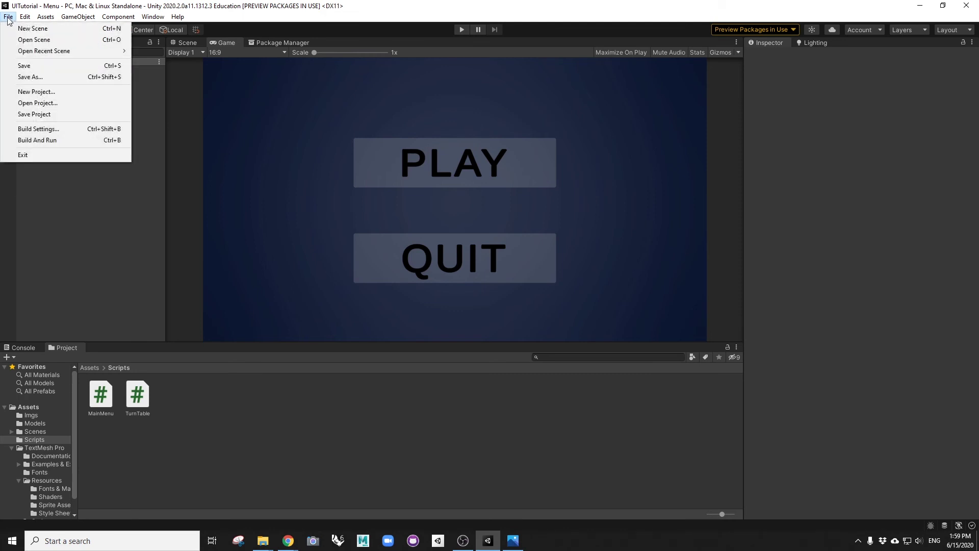
left_click(46, 134)
left_click_drag(358, 137, 372, 88)
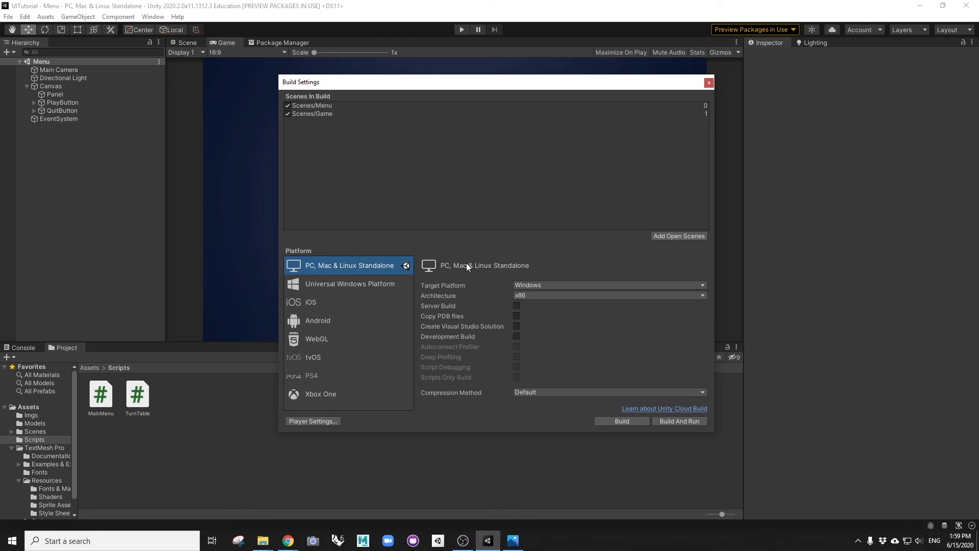
left_click(549, 287)
left_click(549, 287)
left_click(548, 294)
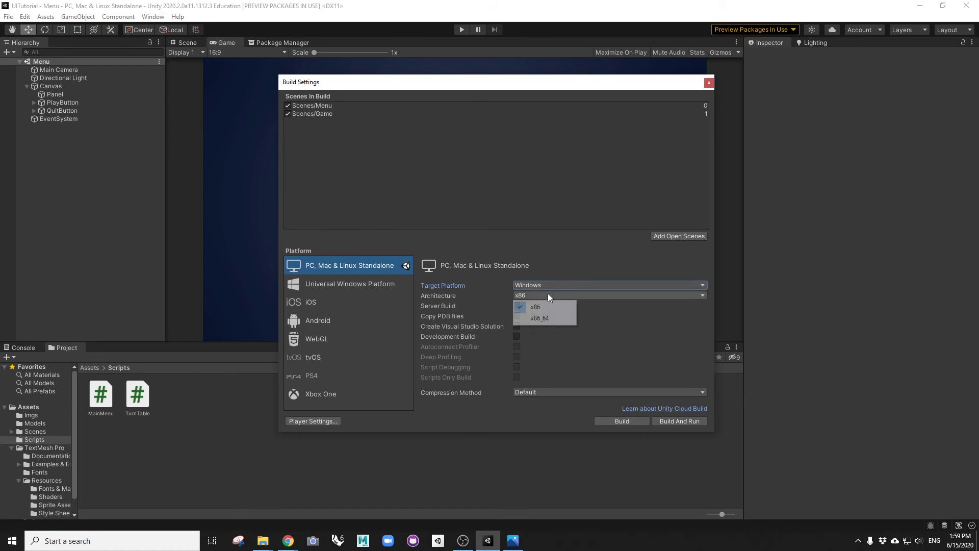
left_click(549, 296)
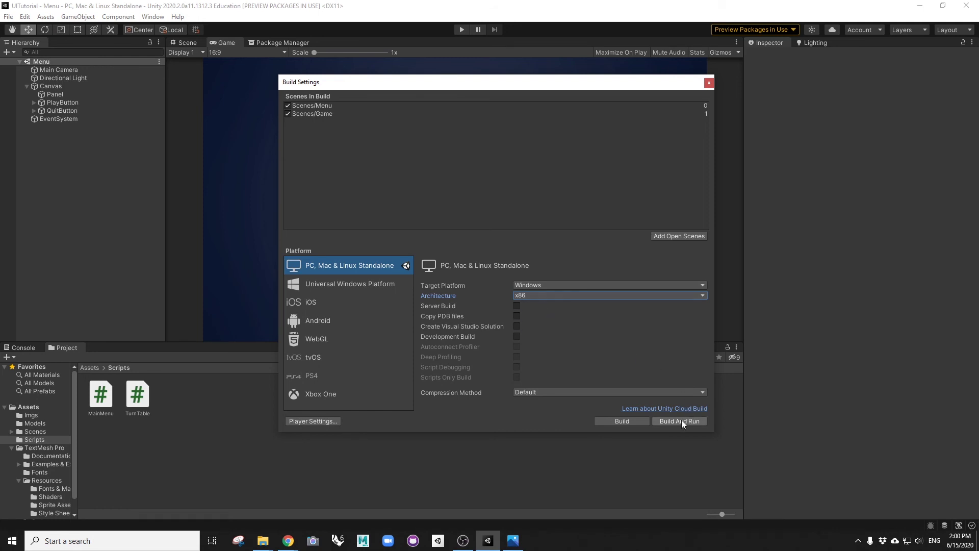
Open the Player settings from the Build Settings and enter the developer's name as the company name.
left_click(321, 421)
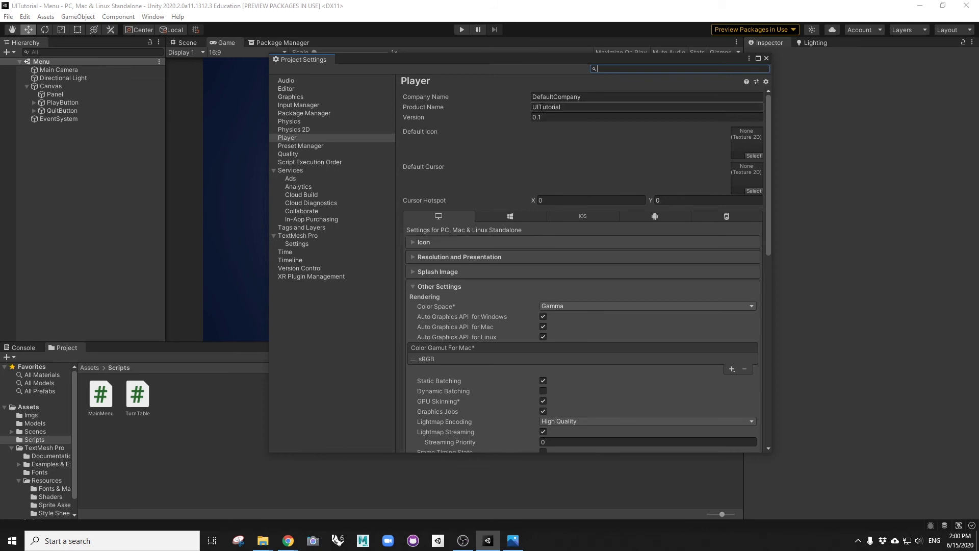
left_click(560, 106)
left_click(590, 97)
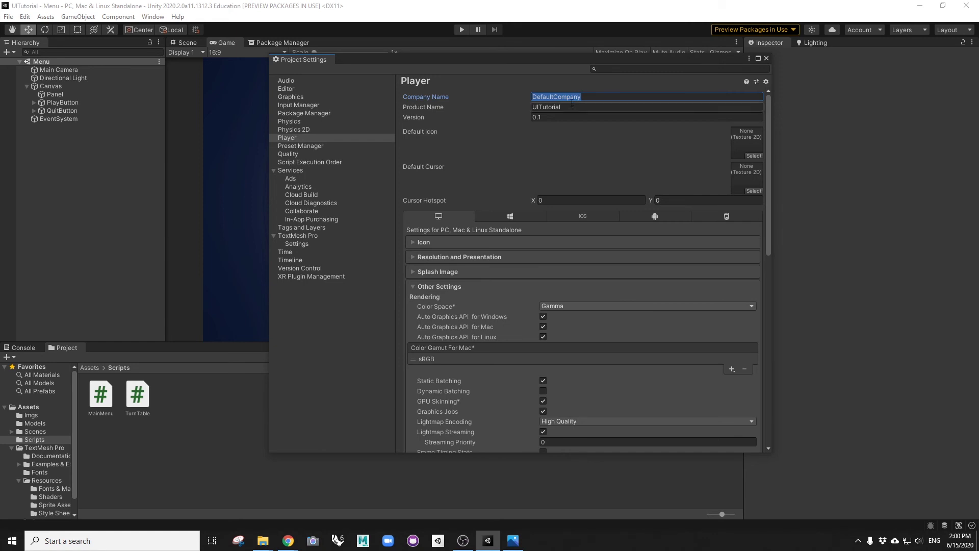
type("SoomeenHahm")
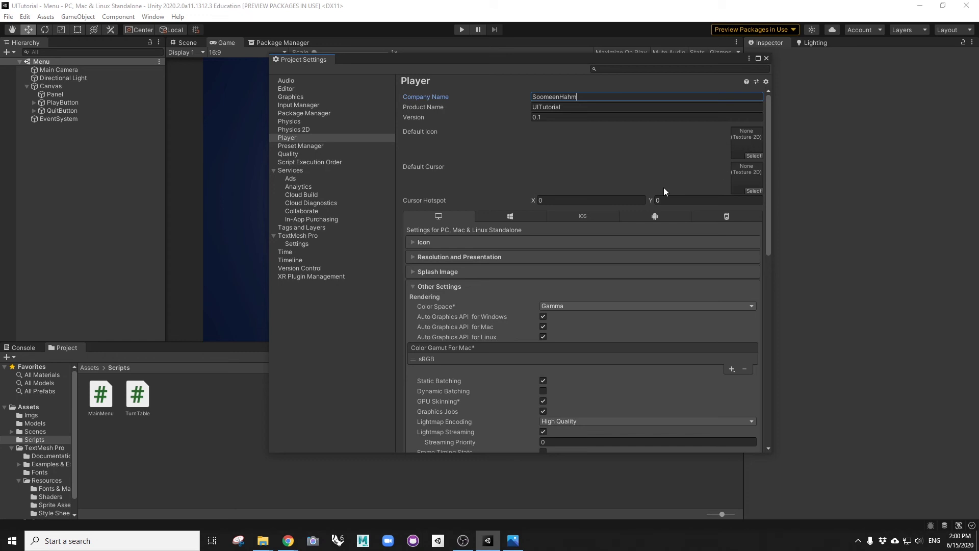
Look through the remaining Player settings and the Quality settings, and close the Project Settings.
scroll(619, 248, "down", 3)
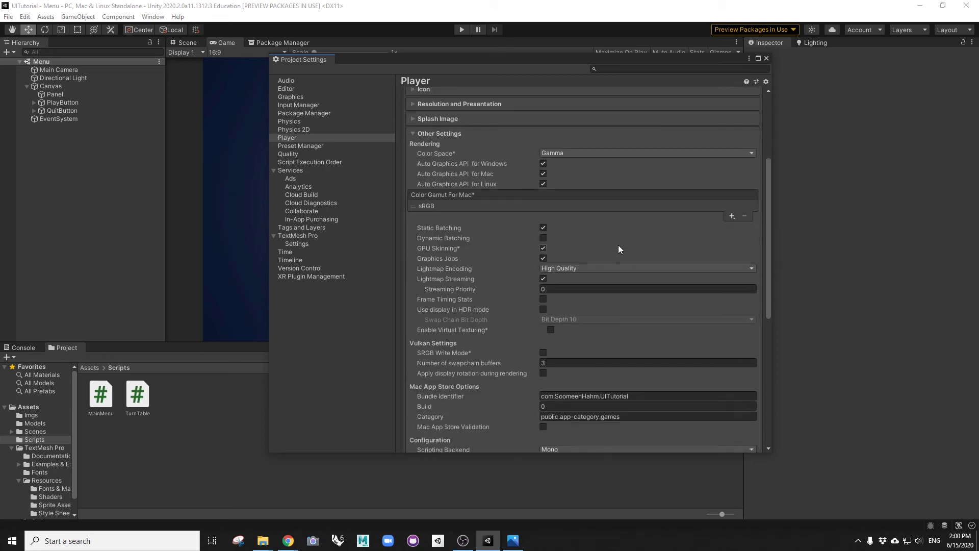
scroll(619, 249, "down", 2)
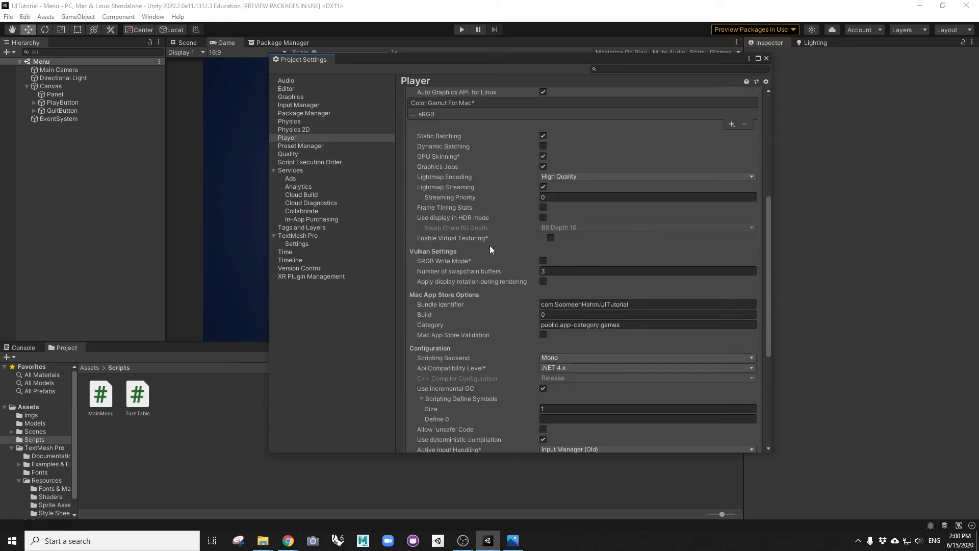
scroll(490, 249, "down", 4)
scroll(489, 265, "down", 1)
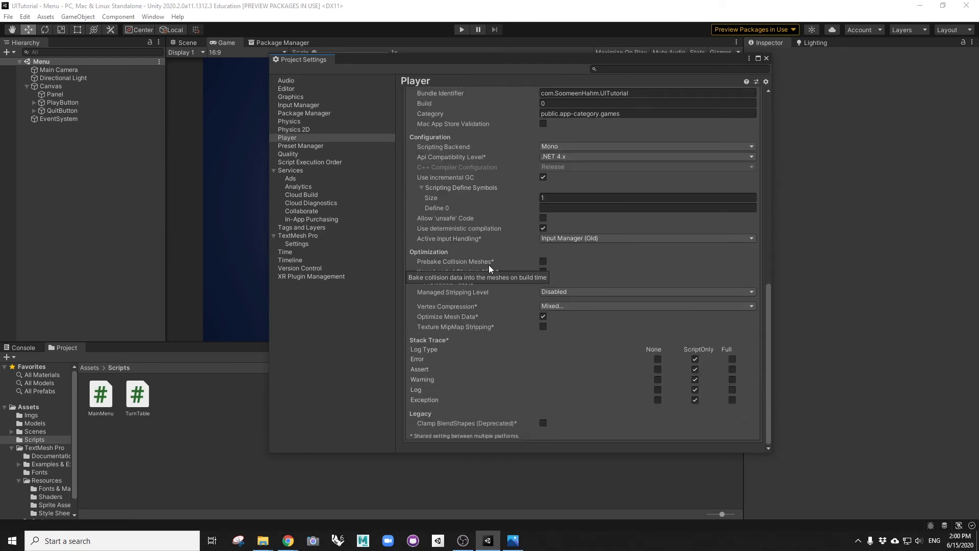
scroll(488, 260, "up", 8)
key("Down")
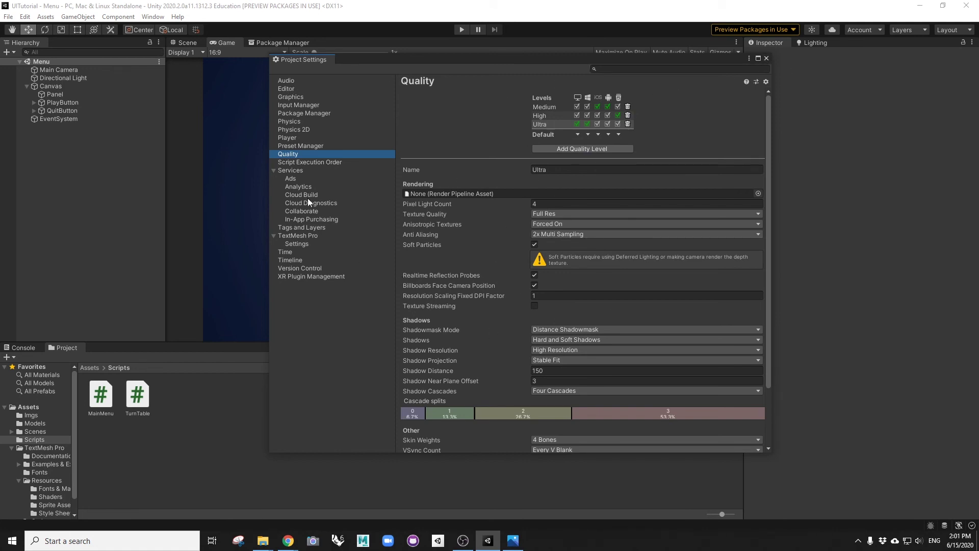
left_click(286, 138)
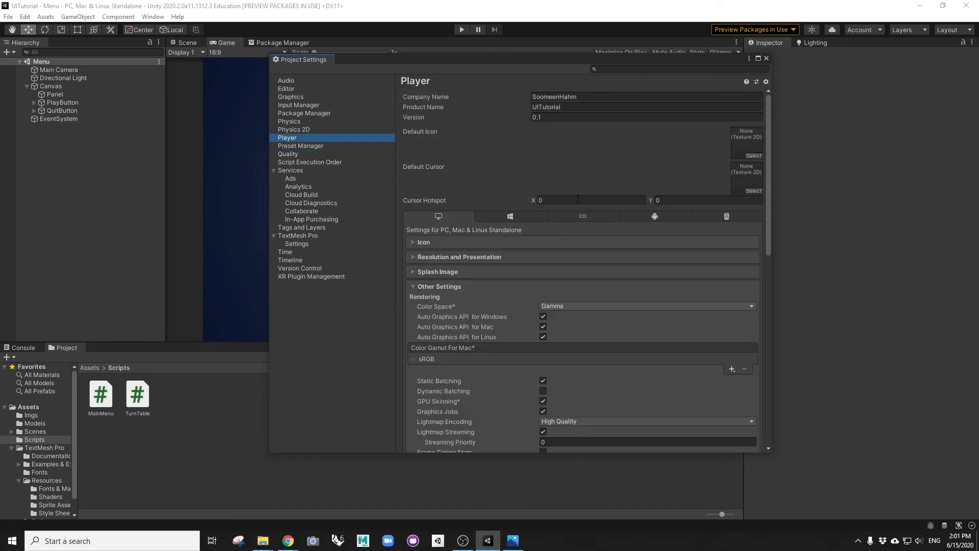
scroll(612, 224, "down", 8)
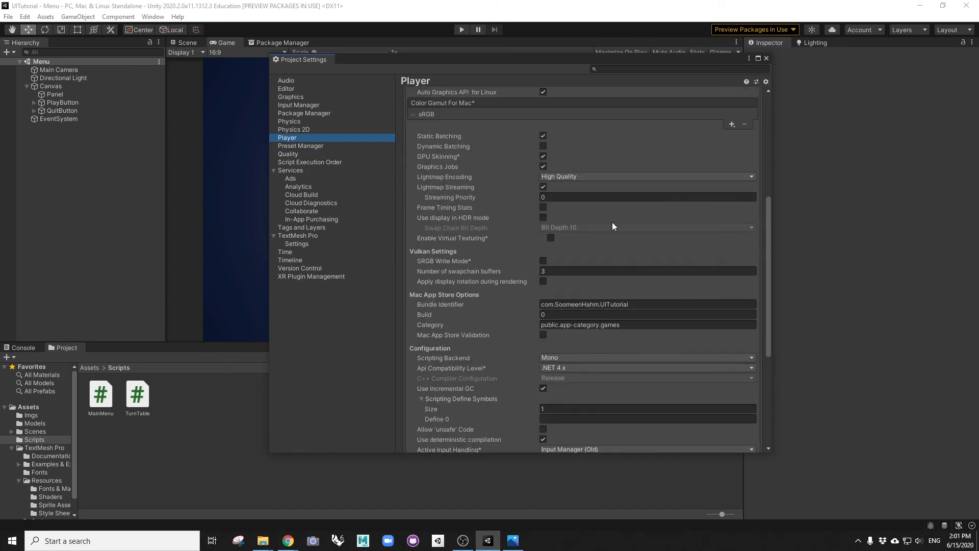
scroll(612, 227, "up", 4)
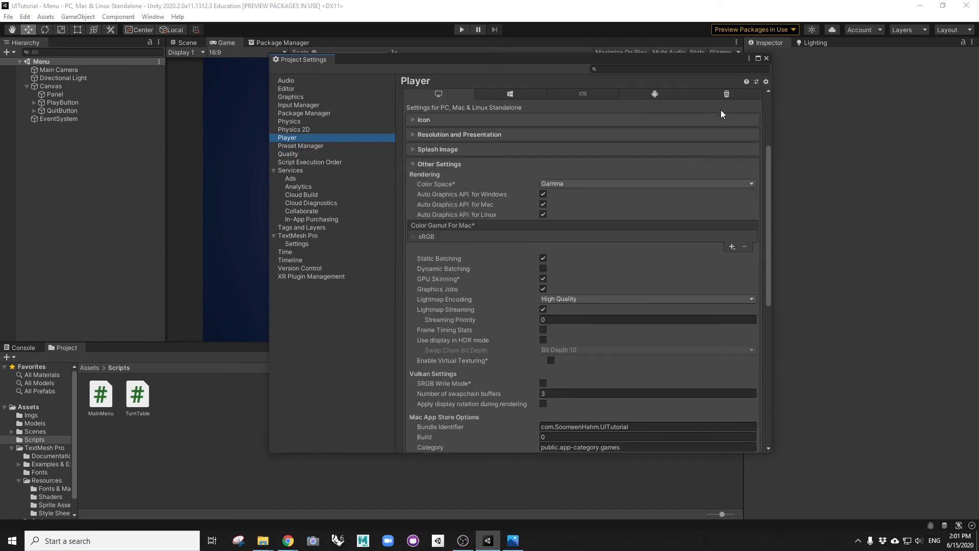
left_click(767, 58)
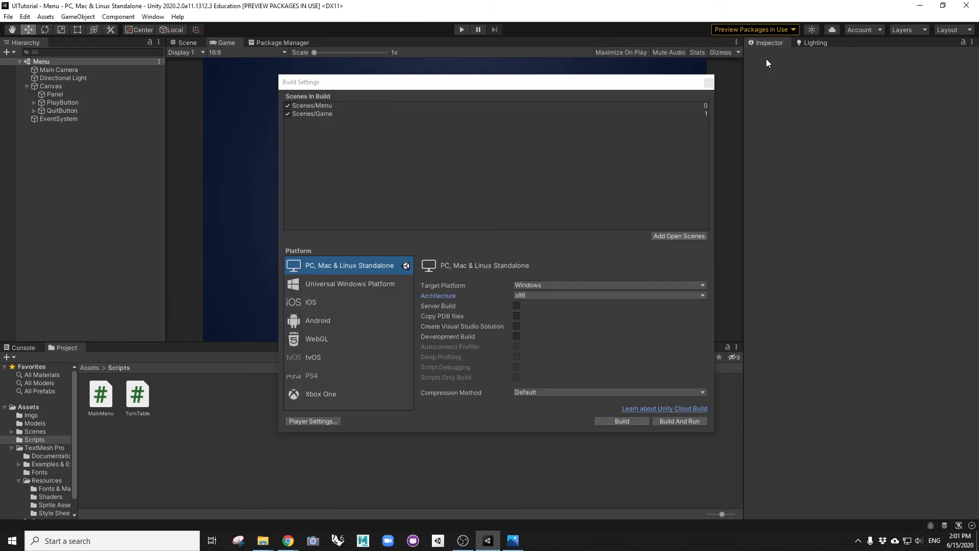
Build and run the project into a new folder named Builds inside the UITutorial project folder.
left_click(671, 421)
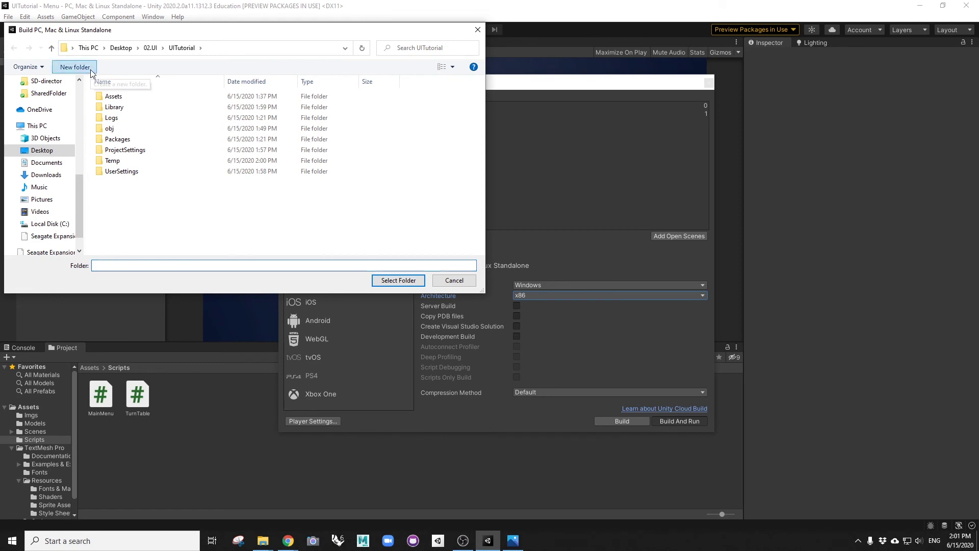
left_click(75, 66)
type("Builds")
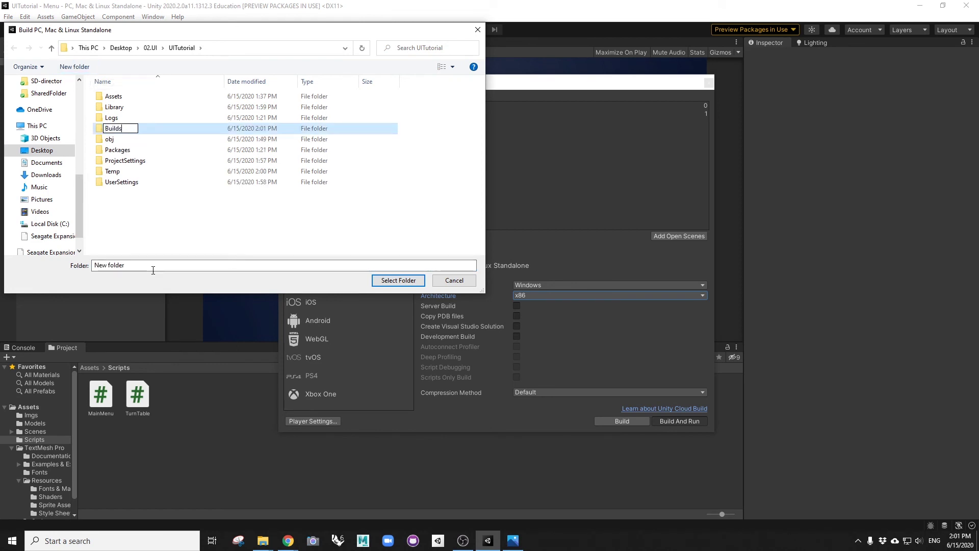
key("Return")
left_click(398, 280)
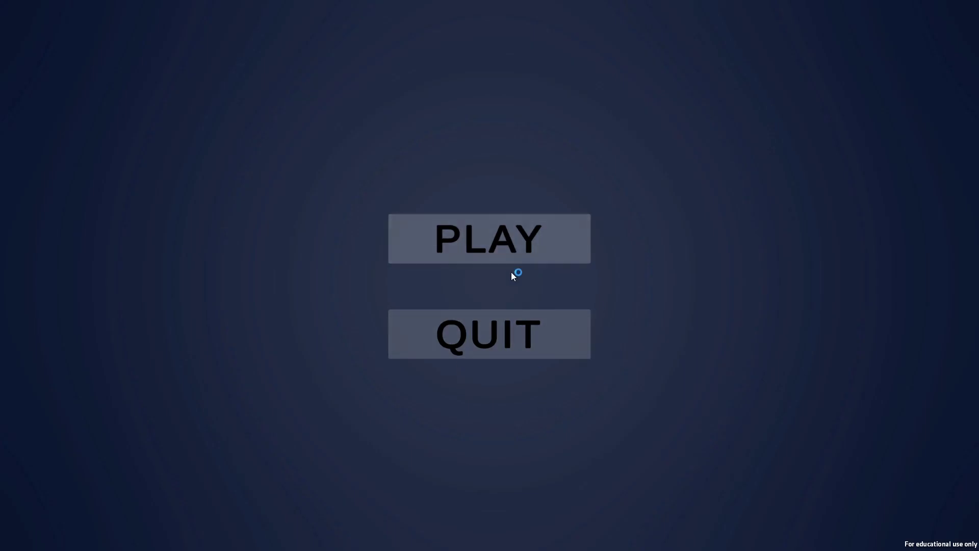
Test the built game's PLAY button, rotation slider and HOME button, and exit it with QUIT.
left_click(476, 241)
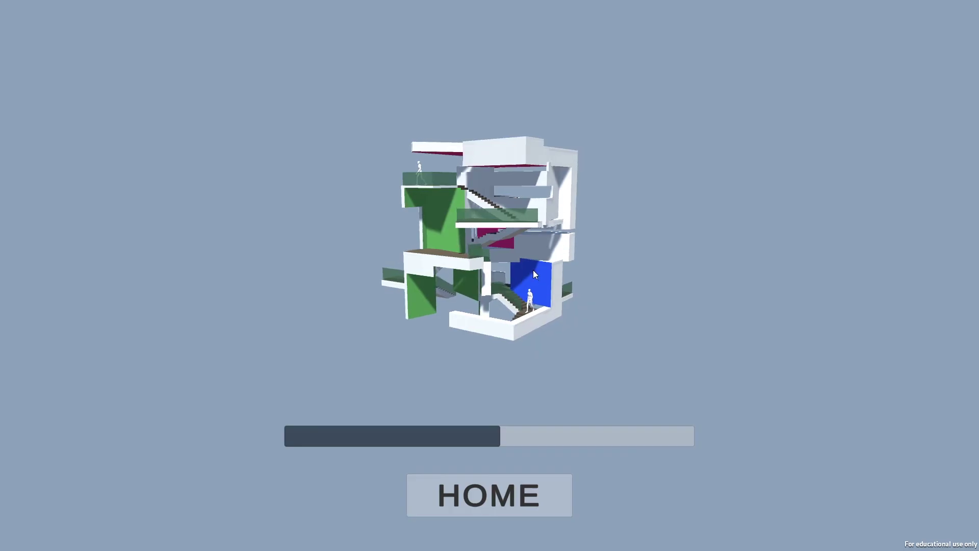
left_click_drag(540, 438, 371, 438)
left_click(482, 496)
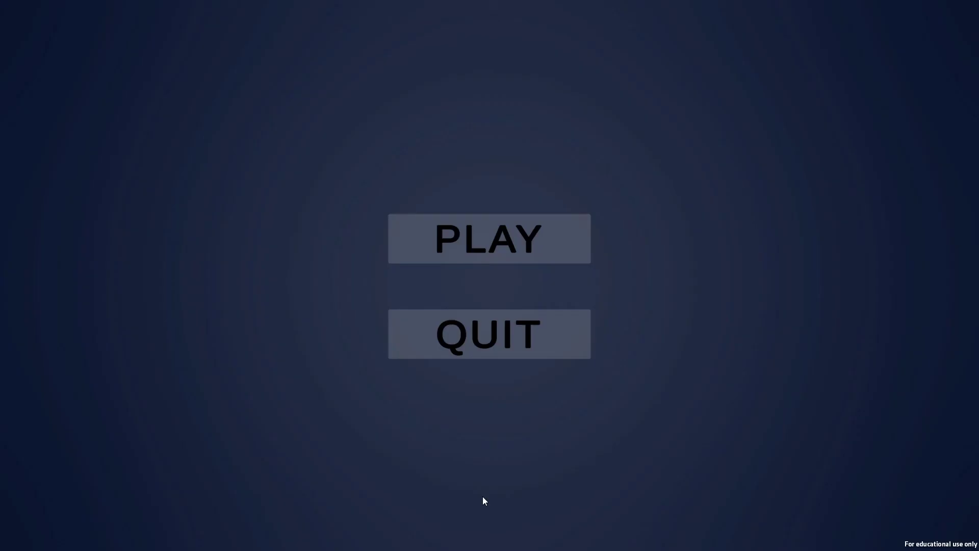
left_click(510, 334)
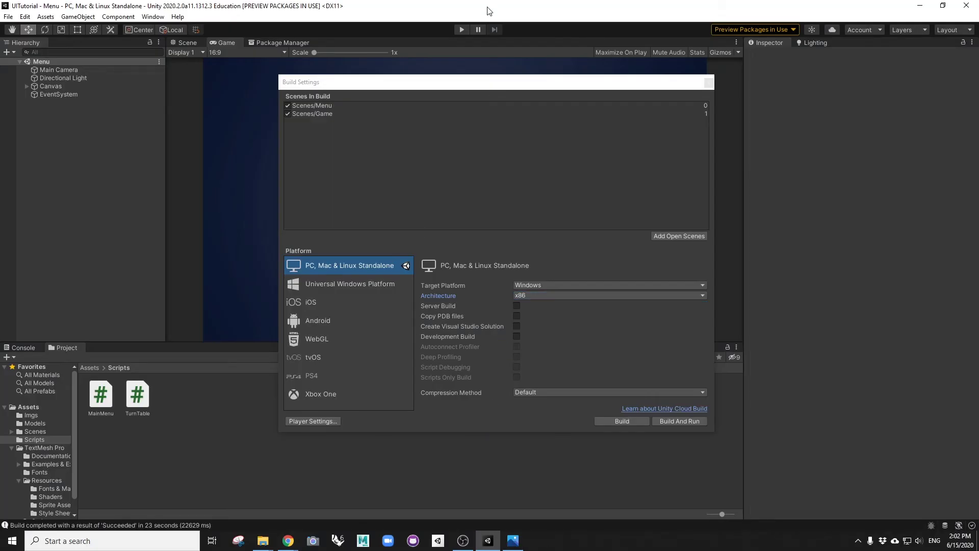
Reduce the Unity window to reach the desktop and open 02.UI > UITutorial > Builds to examine the built game files.
double_click(488, 10)
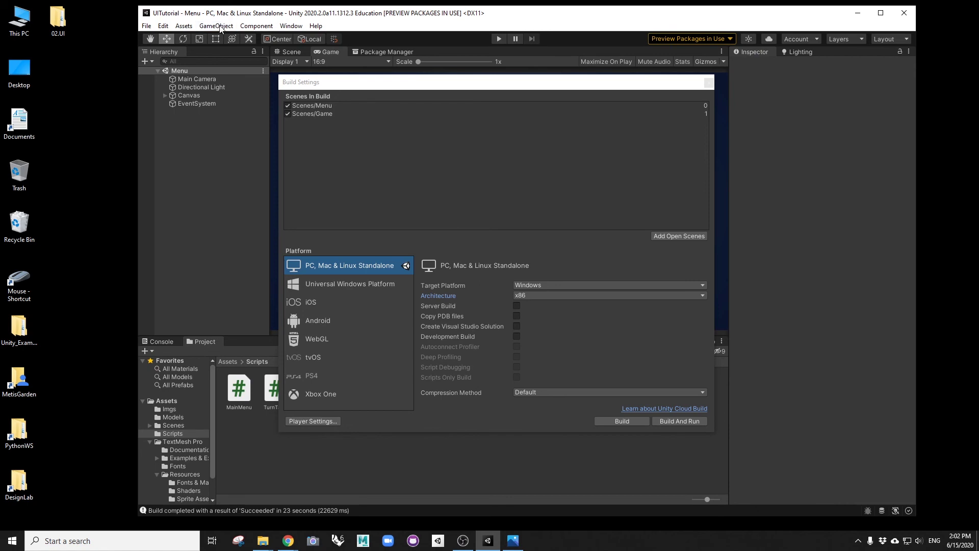
left_click(19, 329)
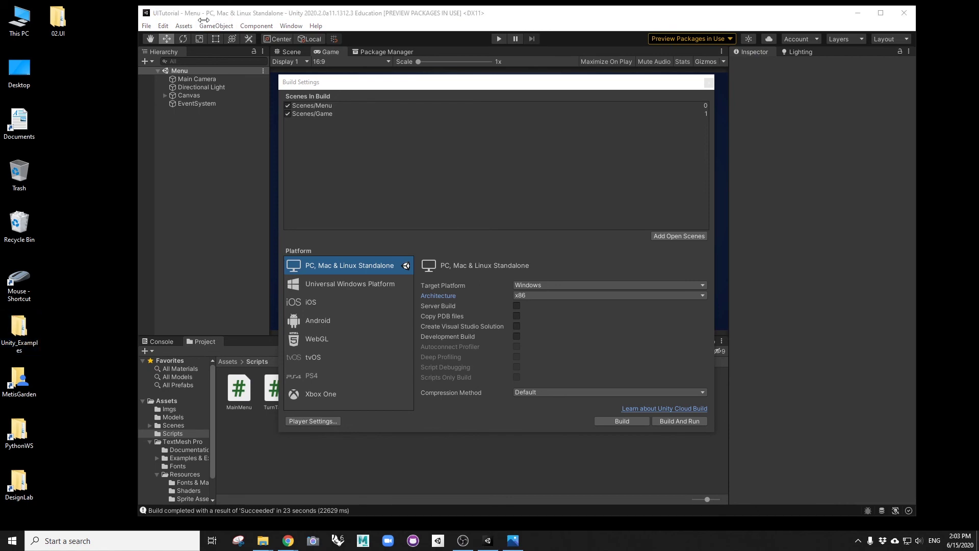
right_click(72, 292)
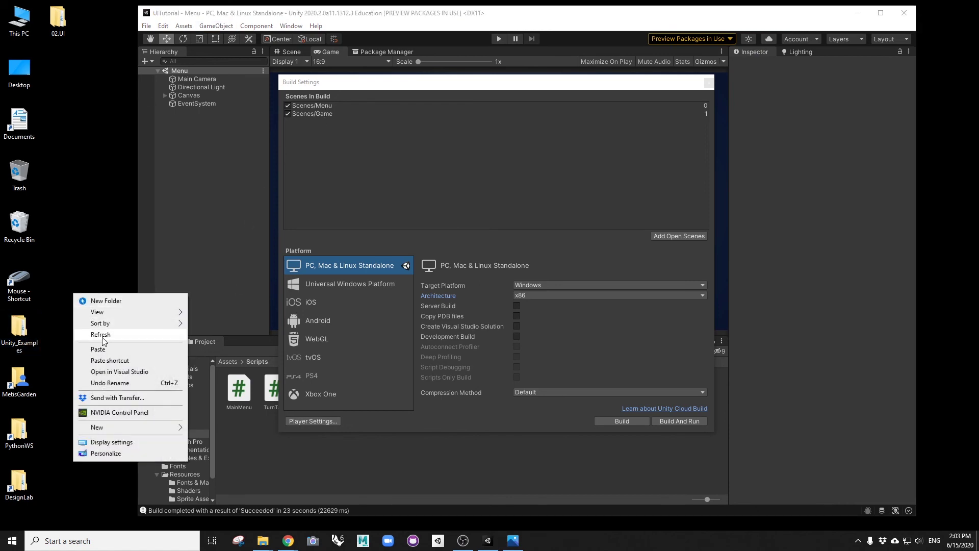
left_click(87, 171)
double_click(58, 21)
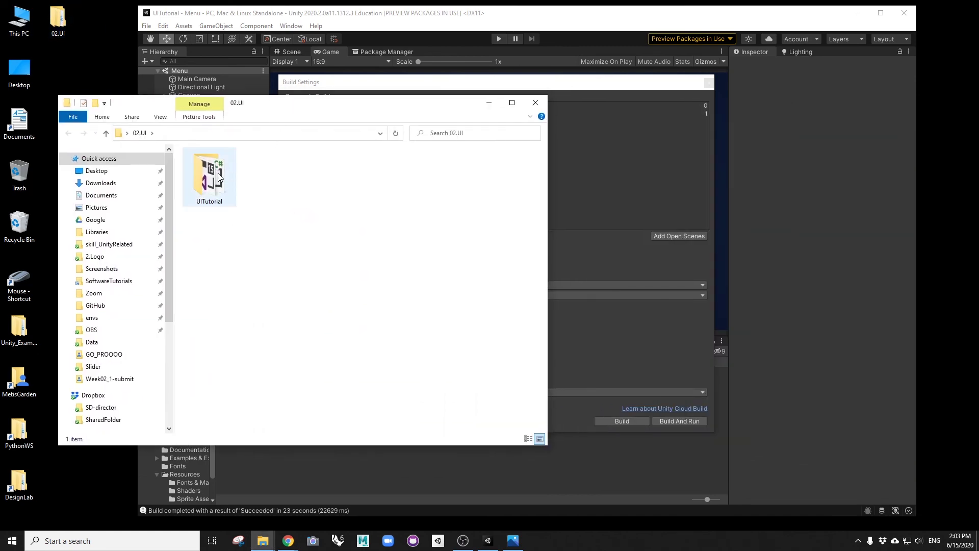
left_click(219, 182)
double_click(219, 182)
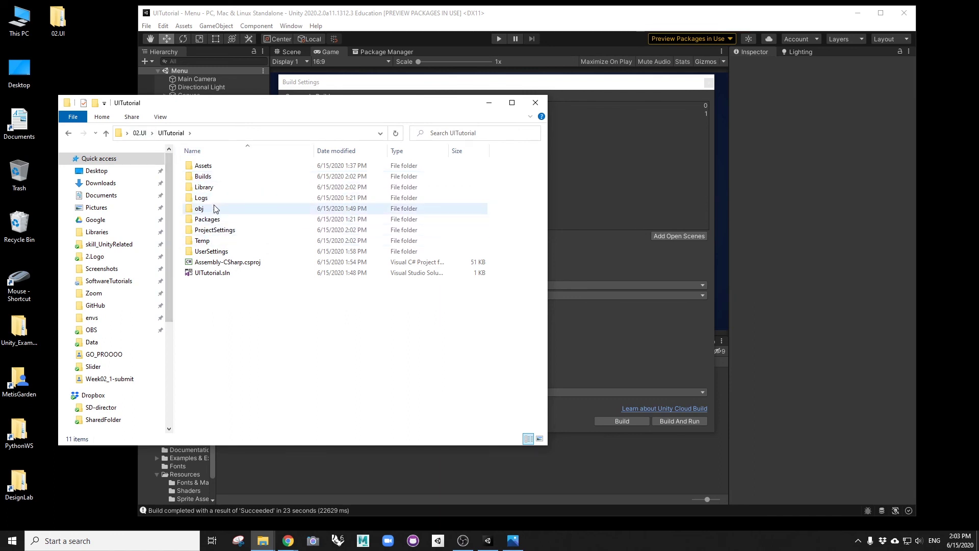
double_click(204, 178)
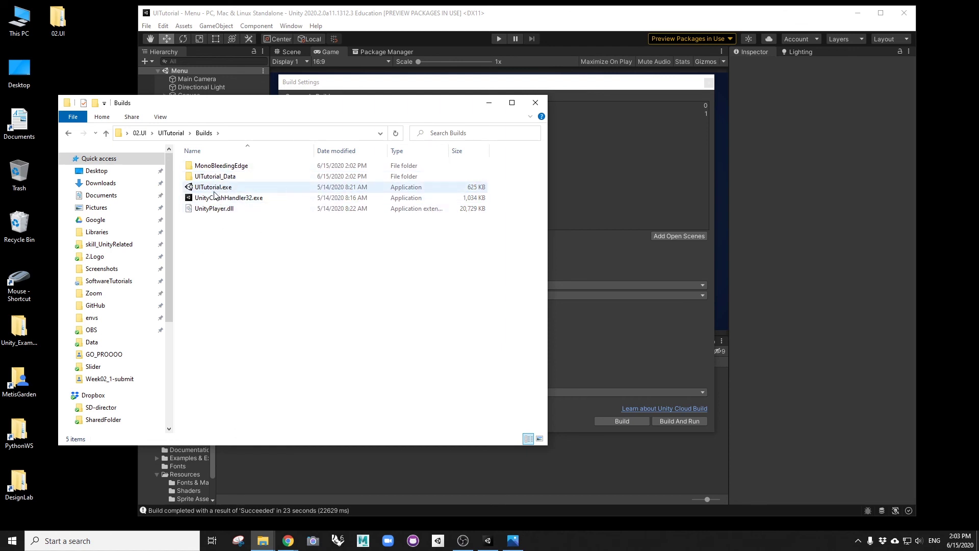
left_click_drag(238, 105, 251, 106)
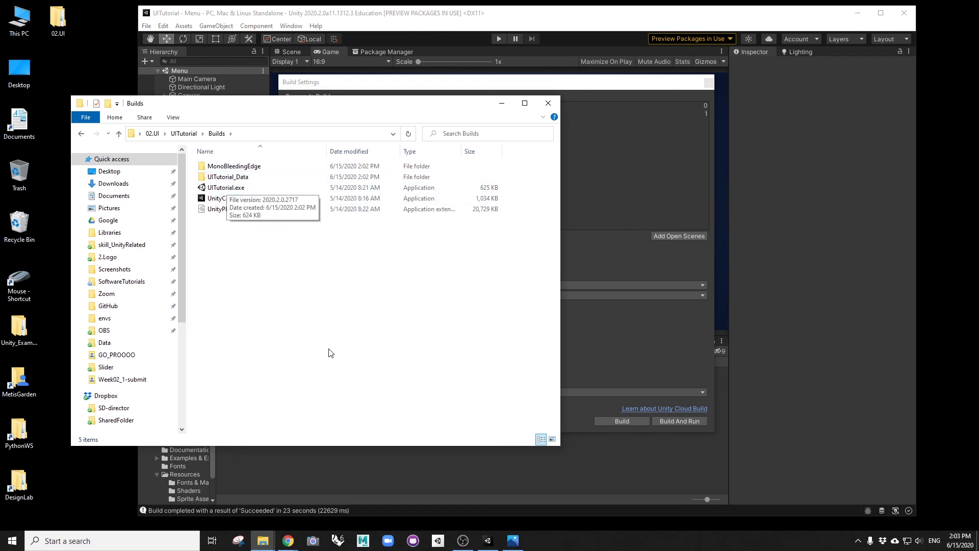
Switch to the Brackeys build and export video in Chrome, show it full screen and skip to the Inno Setup installer part.
mouse_move(294, 539)
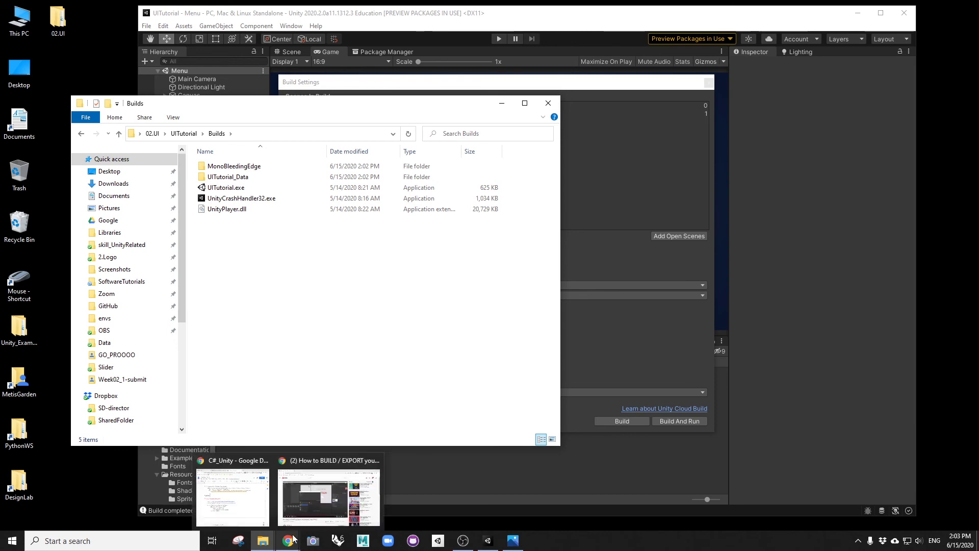
left_click(319, 499)
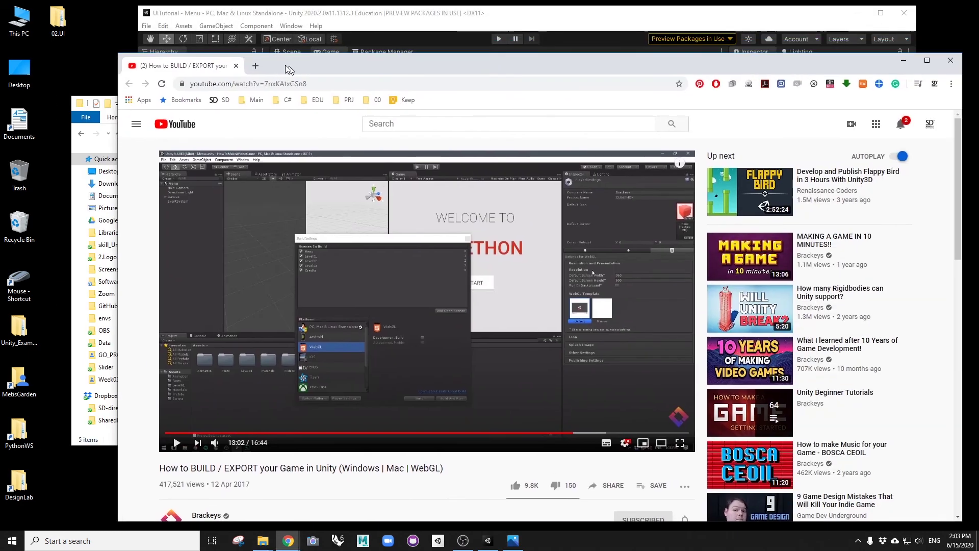
left_click_drag(286, 63, 250, 34)
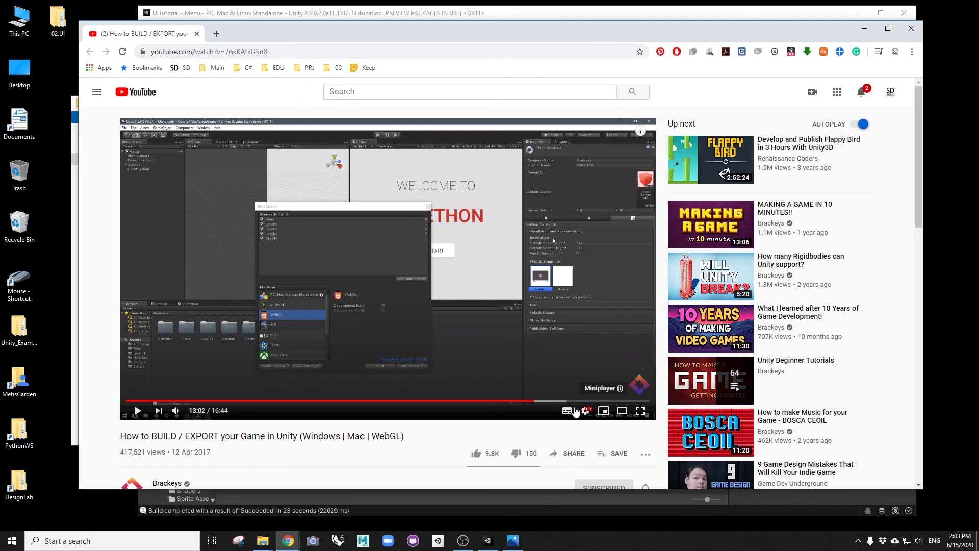
left_click(641, 411)
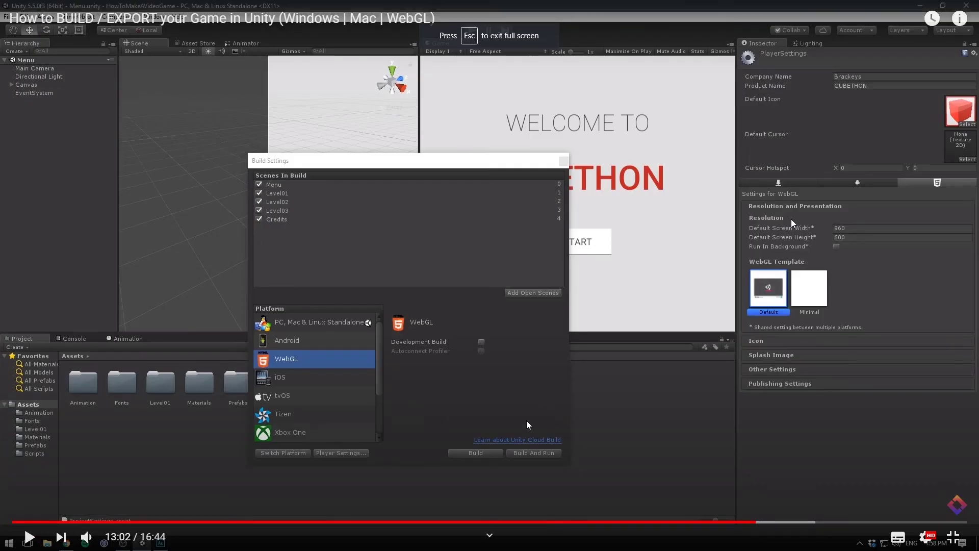
left_click(476, 522)
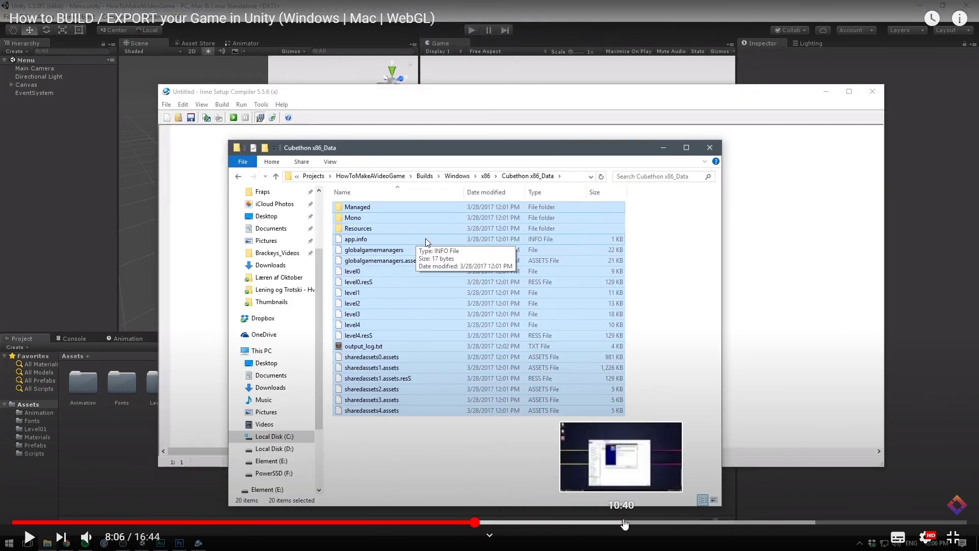
left_click(612, 522)
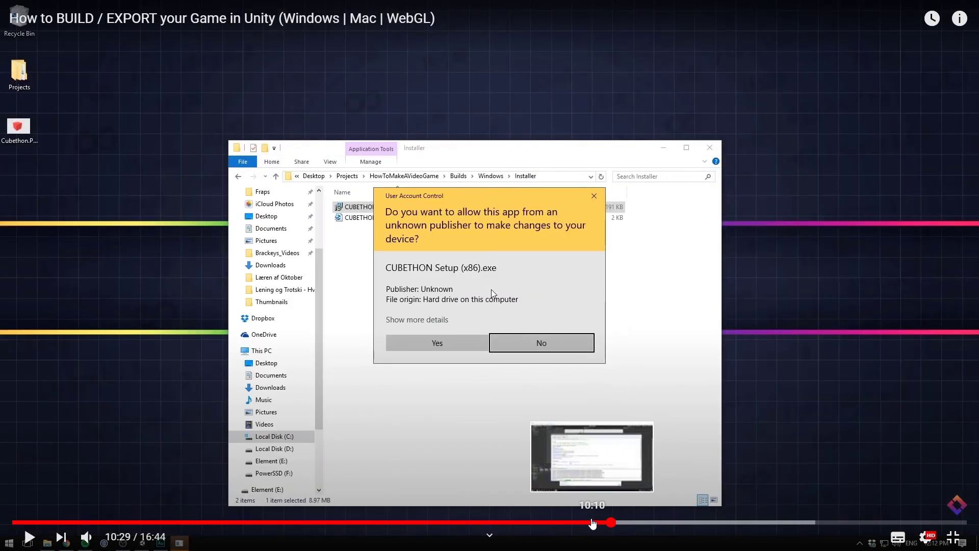
left_click(567, 523)
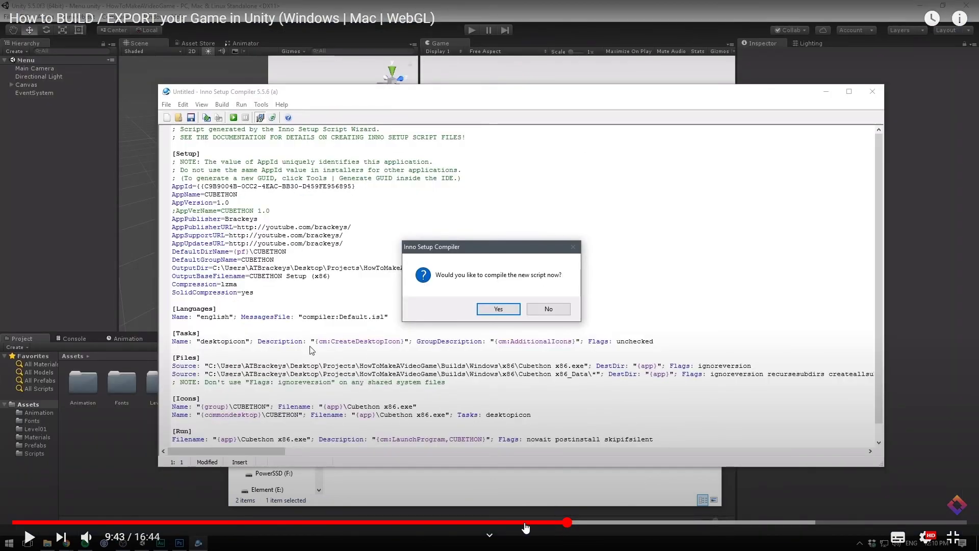
Skip back to an earlier point in the Inno Setup part of the video.
left_click(510, 522)
left_click(490, 522)
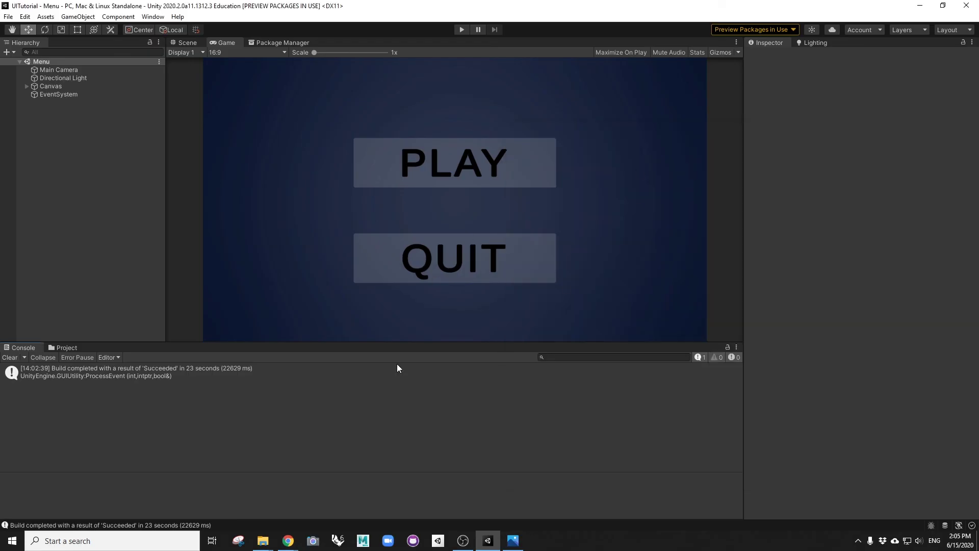
Switch to Unity, enlarge the Game view and set its resolution to Mobile (1080x1920).
left_click_drag(440, 342, 433, 417)
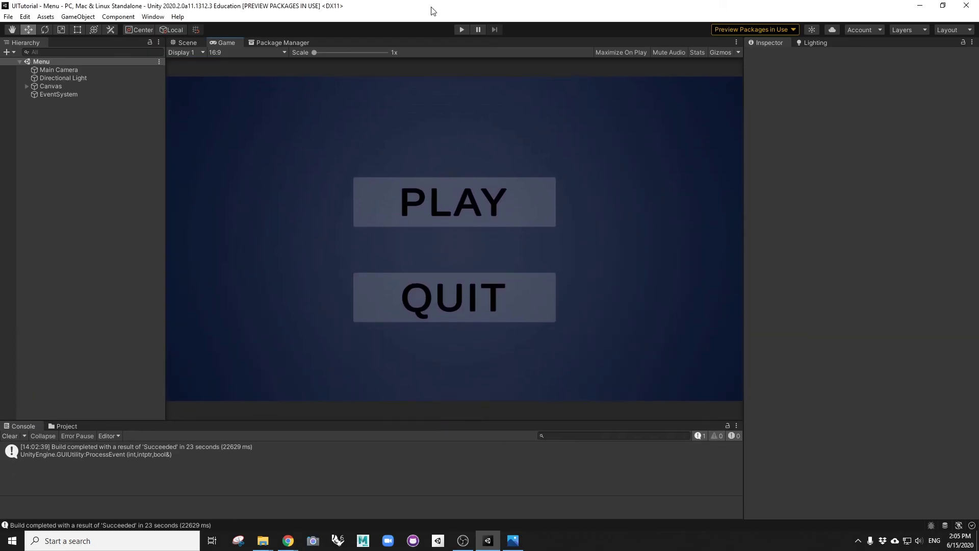
left_click_drag(433, 8, 204, 2)
left_click(264, 53)
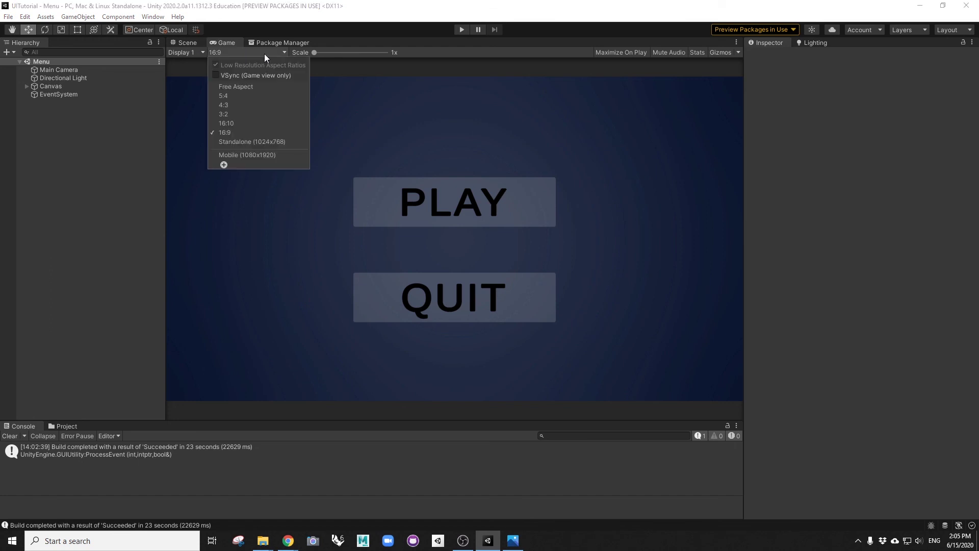
left_click(256, 155)
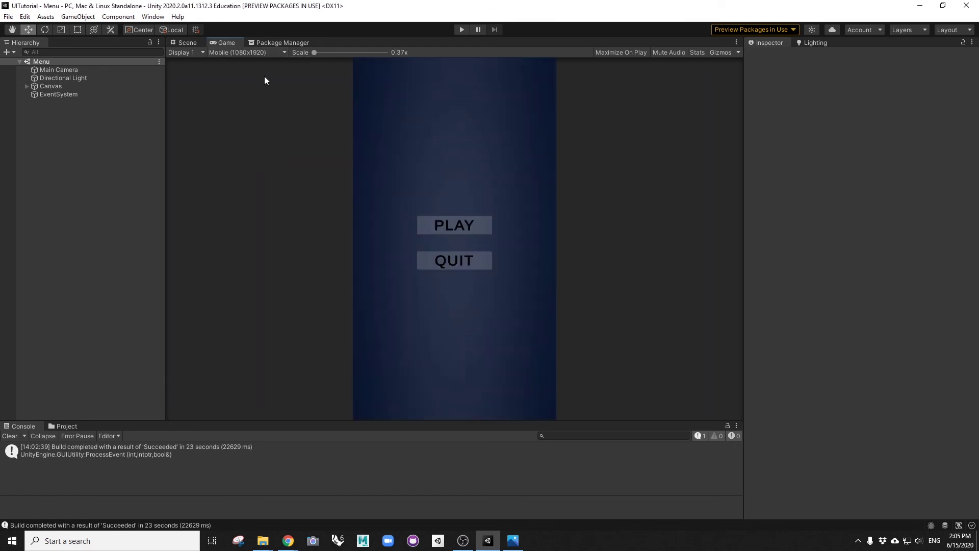
left_click(233, 52)
left_click(191, 78)
Examine the portrait menu canvas at an angle in the Scene view and return to the Game view.
left_click(188, 43)
scroll(483, 222, "down", 3)
left_click_drag(483, 222, 426, 224, "alt")
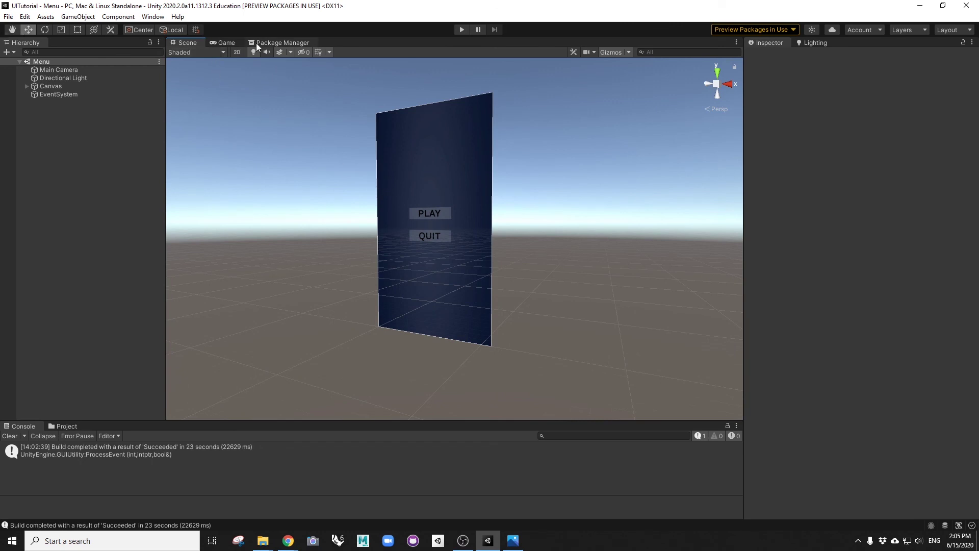
left_click(234, 42)
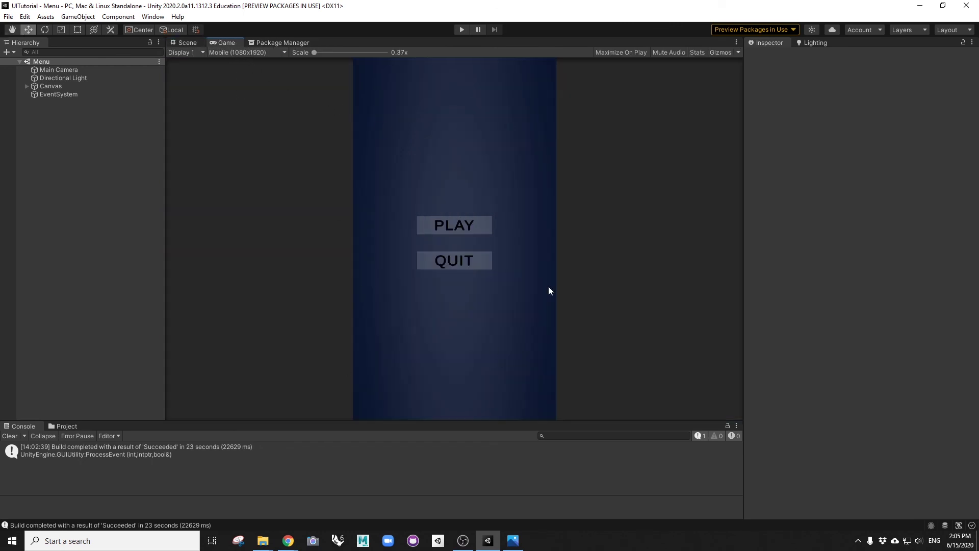
Switch the project's build platform to Android in the Build Settings.
left_click(8, 16)
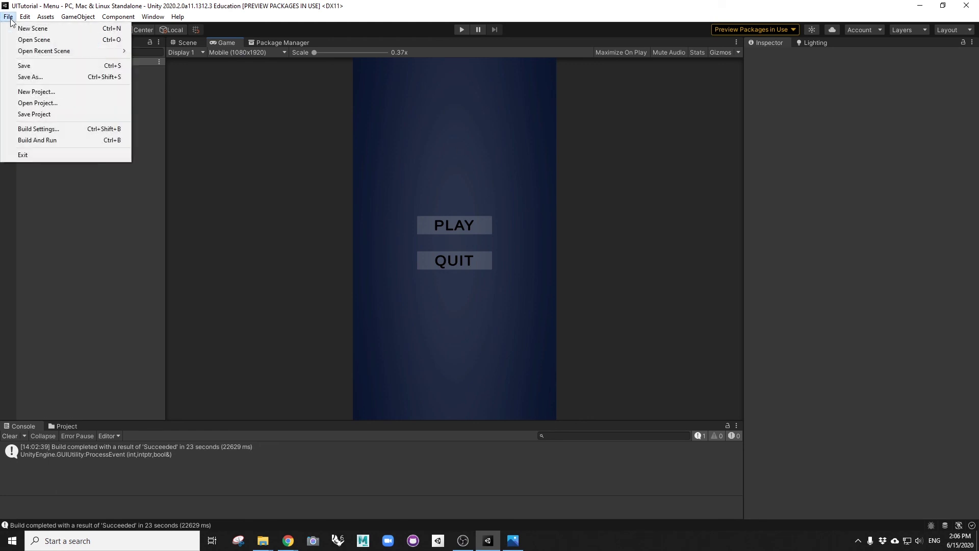
left_click(52, 130)
left_click_drag(563, 139, 280, 90)
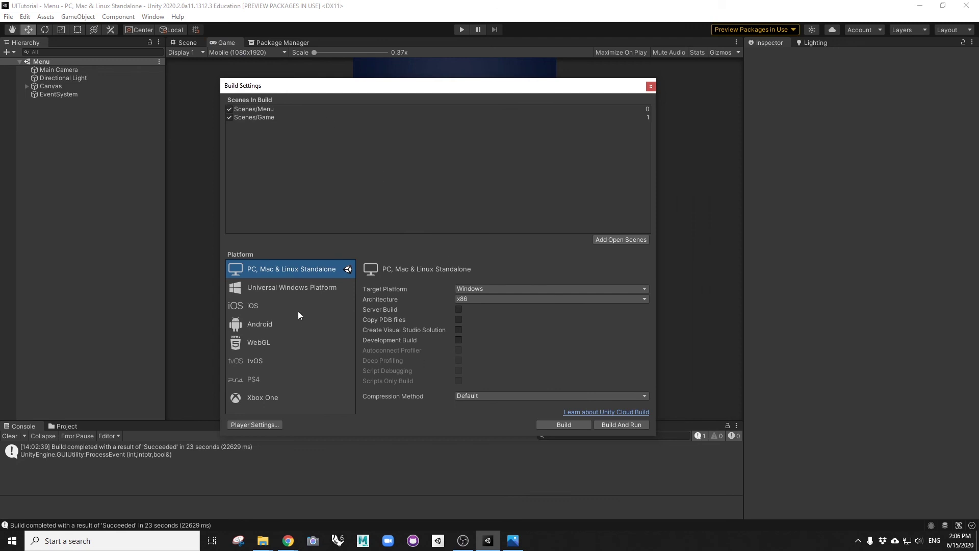
left_click(249, 328)
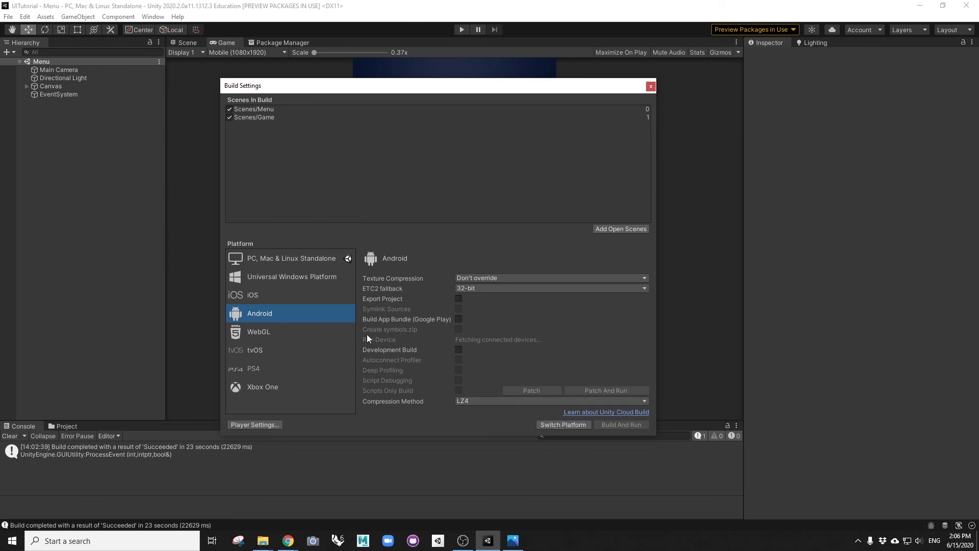
left_click(558, 426)
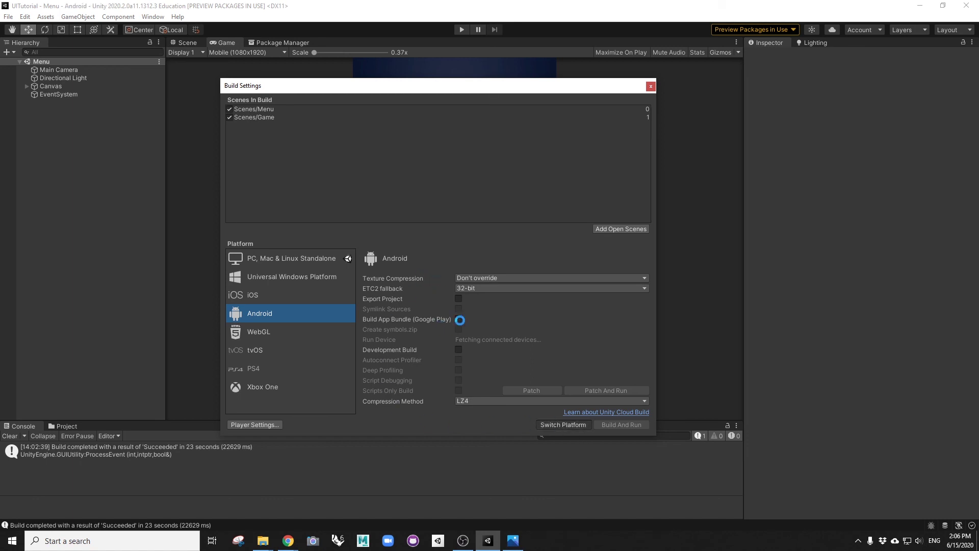
Open the Android player settings and examine the package name under Identification.
left_click(240, 424)
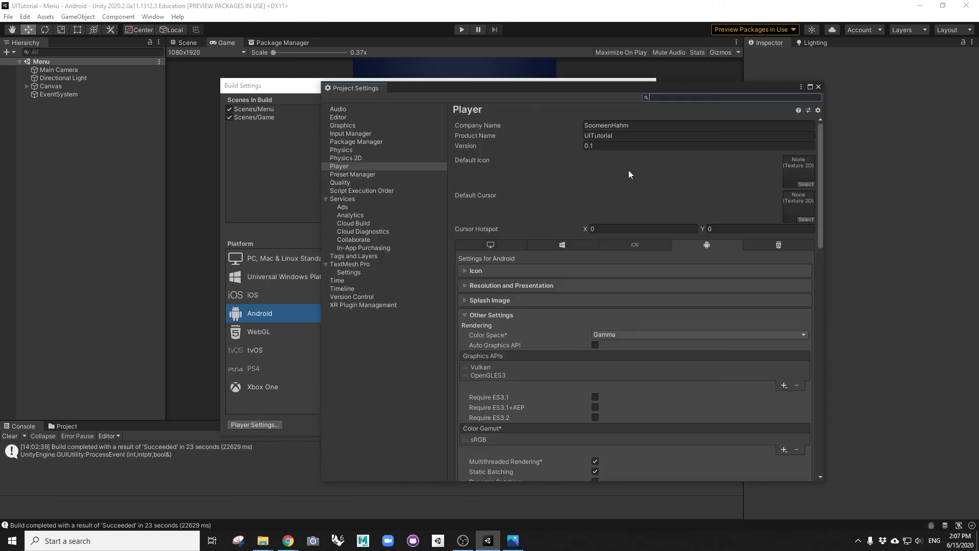
left_click_drag(608, 90, 555, 56)
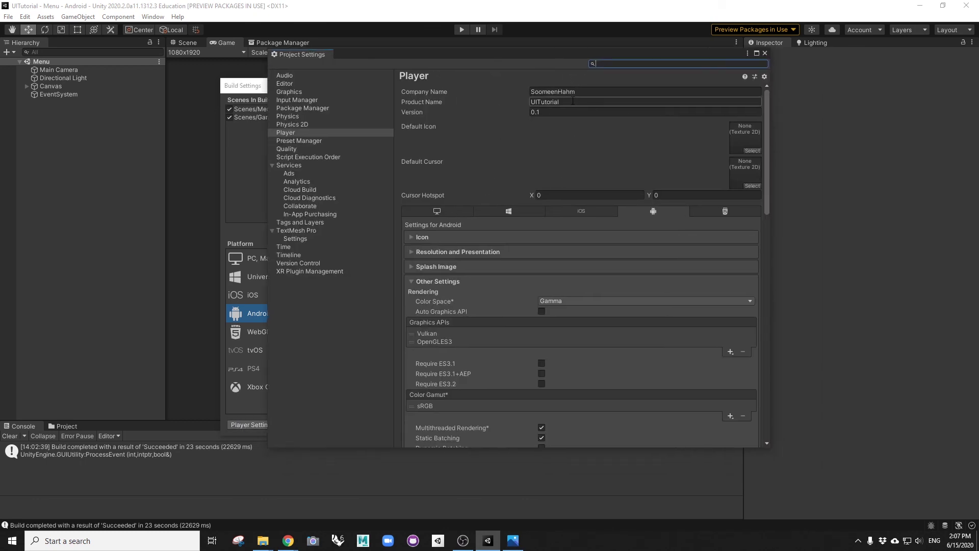
scroll(629, 269, "down", 10)
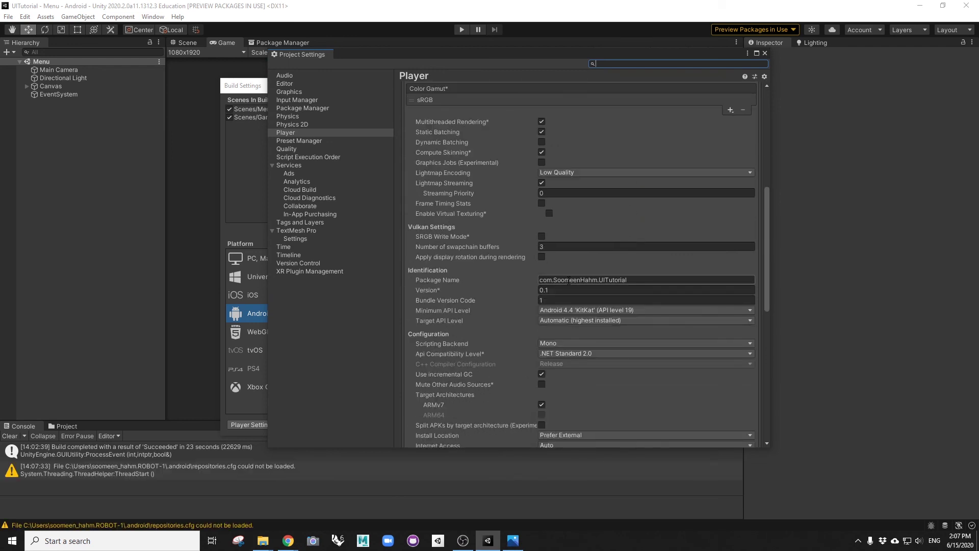
double_click(571, 280)
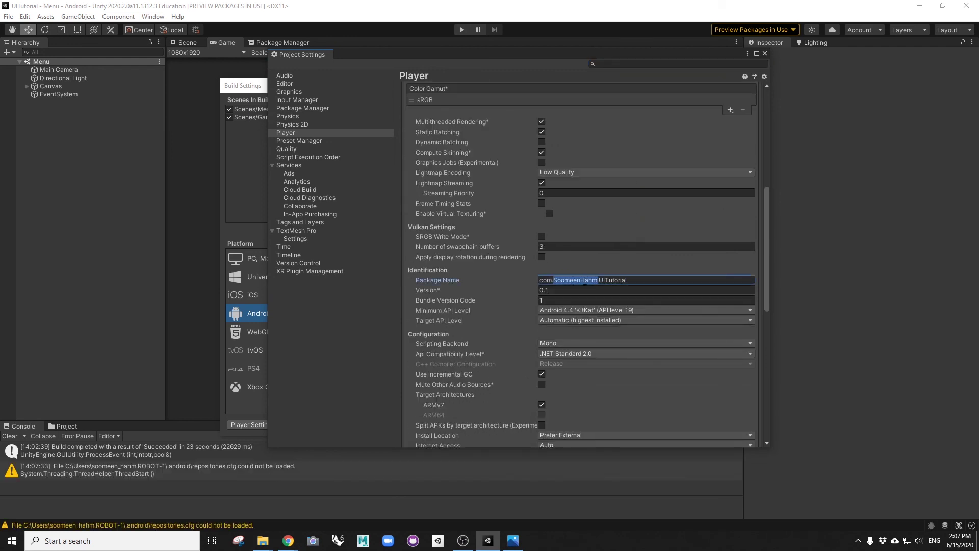
Remove Vulkan from the Android graphics APIs and turn off Multithreaded Rendering.
scroll(550, 180, "up", 6)
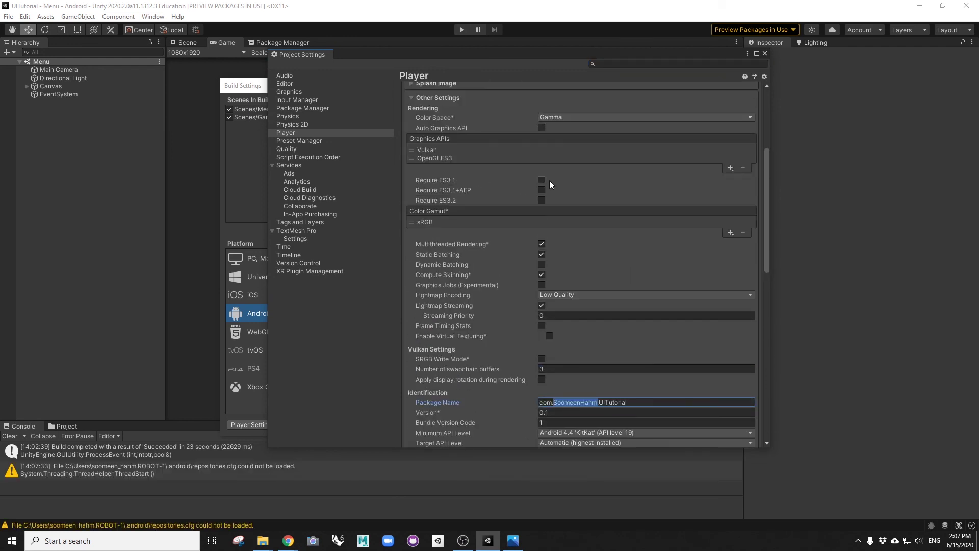
left_click(431, 210)
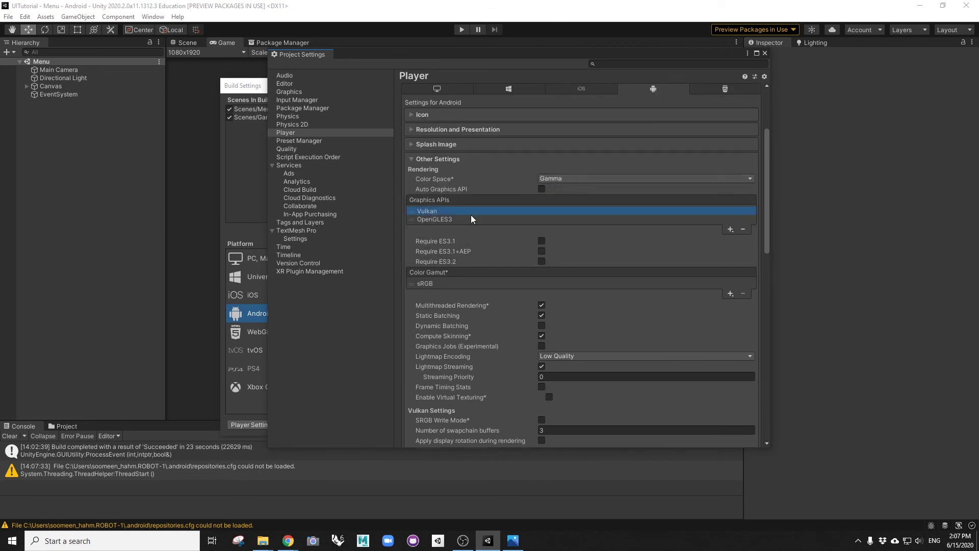
left_click(742, 229)
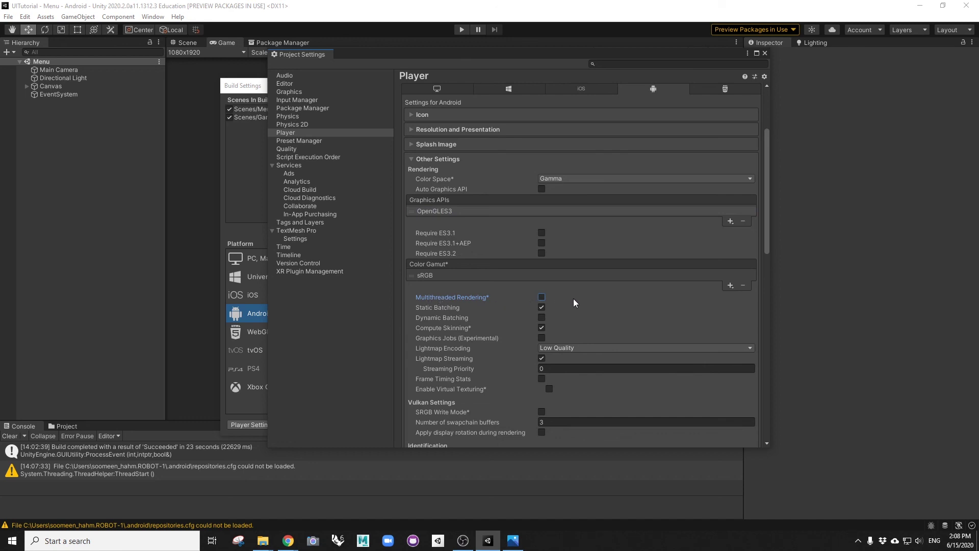
Set the minimum API level to Android 7.0 'Nougat' (API level 24) and the API compatibility level to .NET 4.x.
scroll(586, 301, "down", 1)
scroll(622, 295, "down", 6)
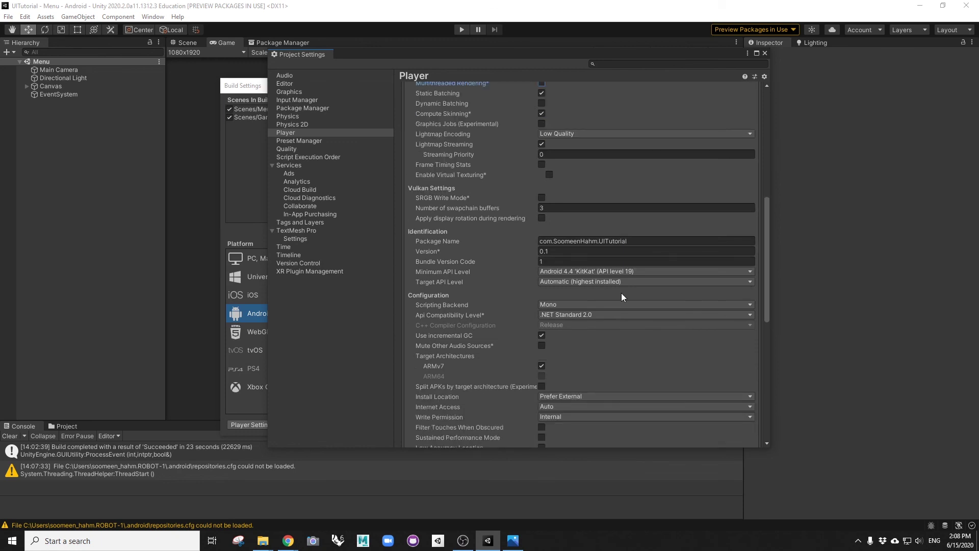
left_click(602, 274)
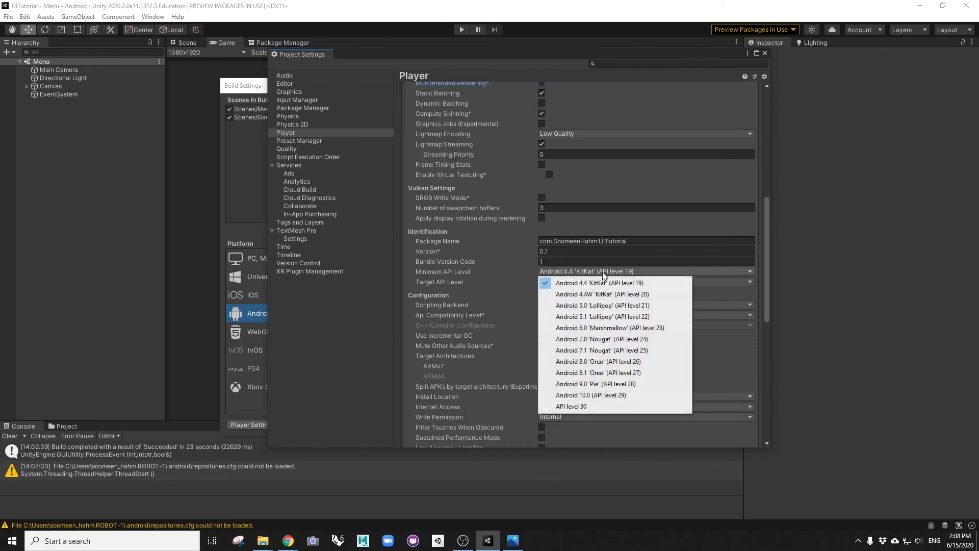
left_click(625, 339)
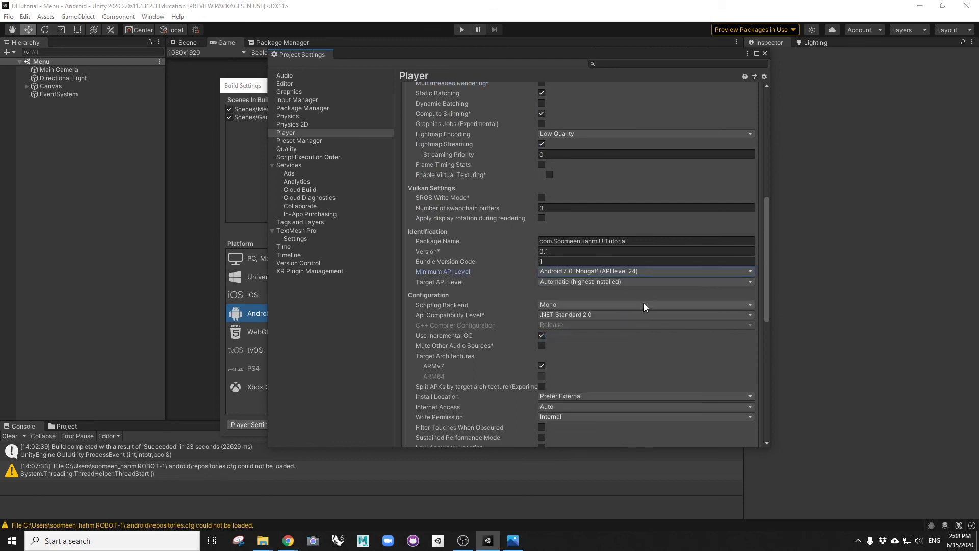
scroll(644, 306, "down", 1)
left_click(574, 285)
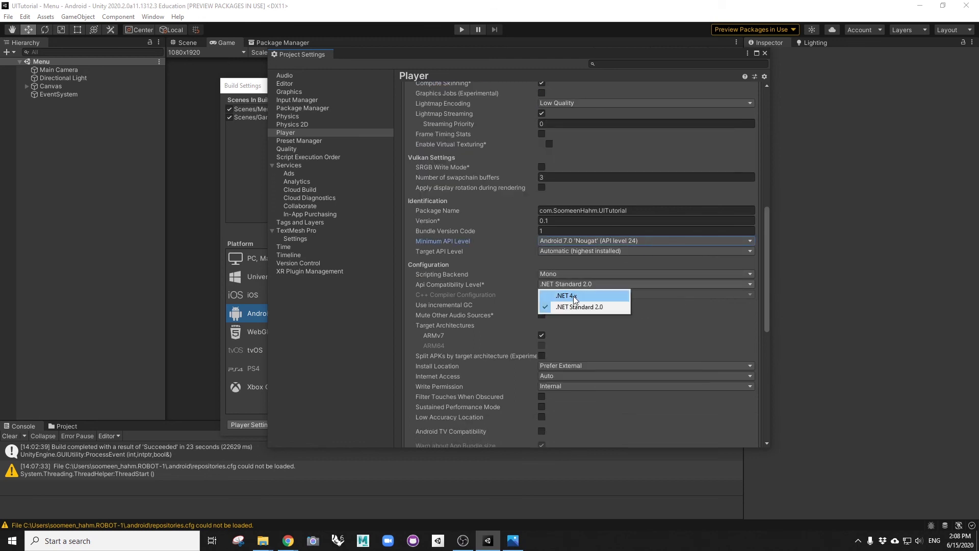
left_click(573, 295)
Review the remaining Android player settings and set the rendering color space to Linear.
scroll(592, 283, "down", 2)
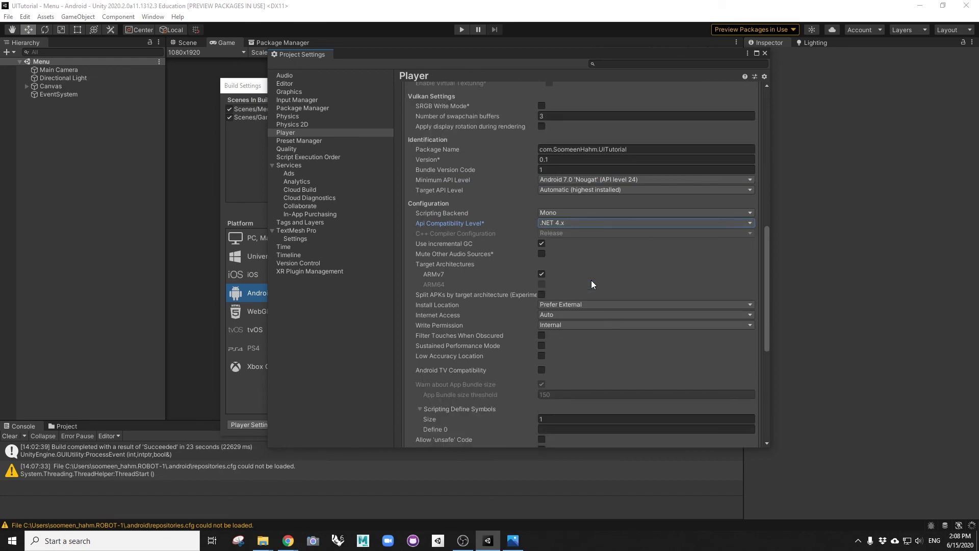
scroll(592, 283, "down", 9)
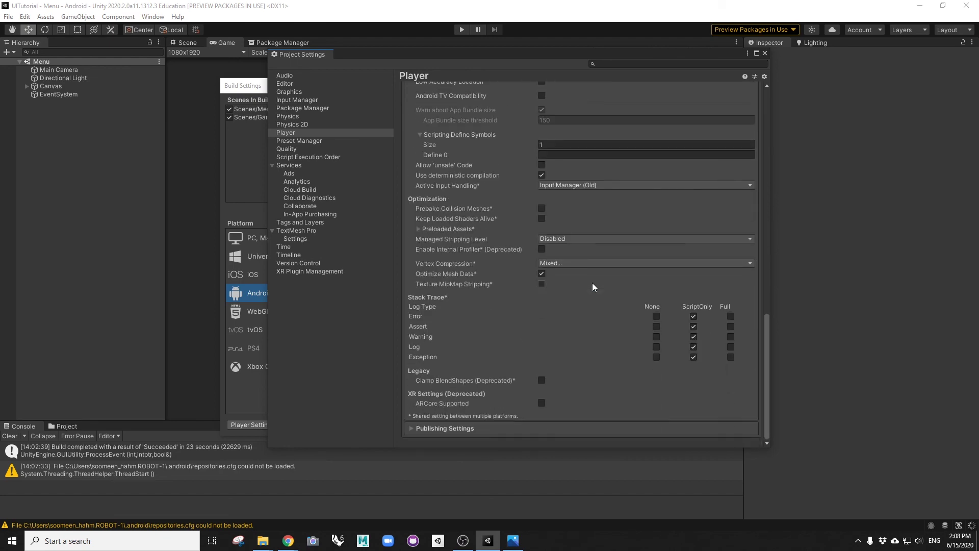
scroll(593, 283, "up", 5)
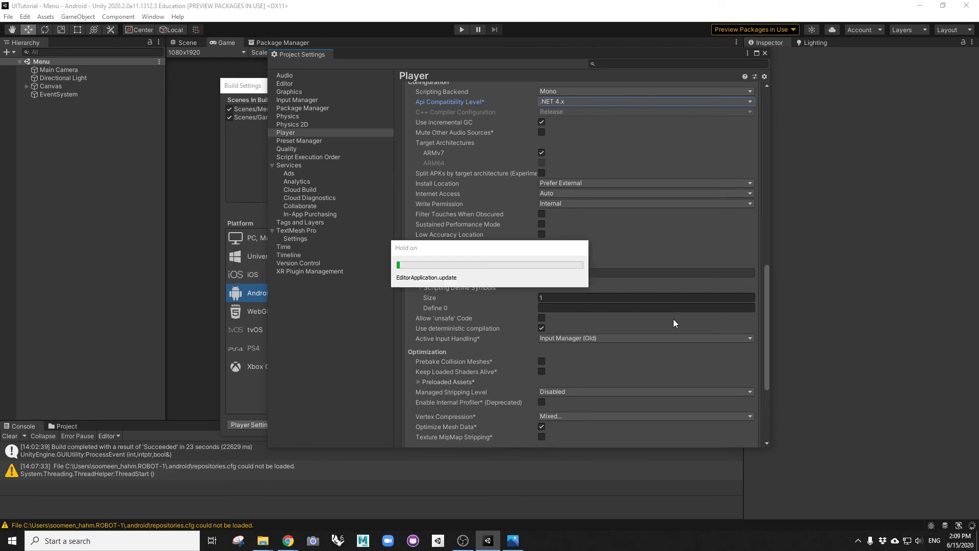
scroll(674, 319, "up", 4)
scroll(675, 319, "up", 12)
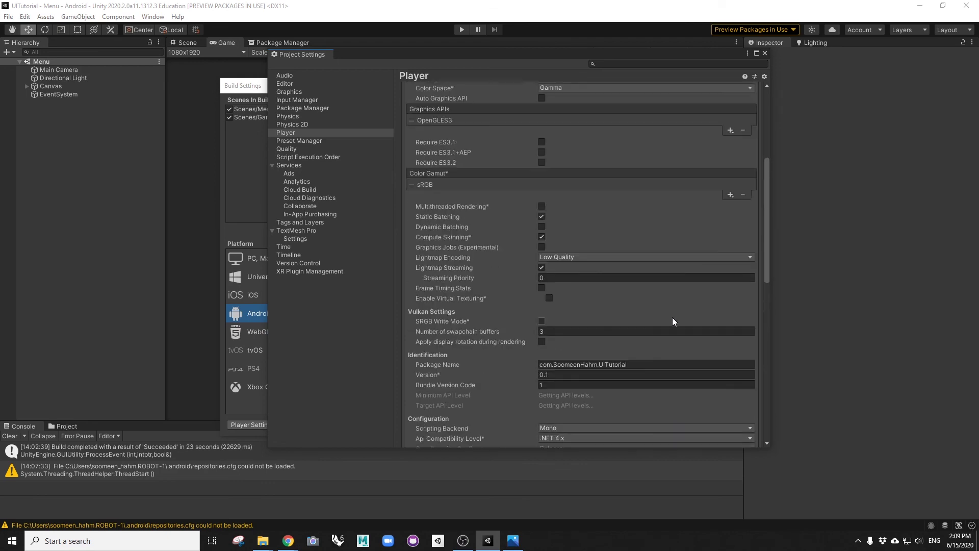
left_click(586, 241)
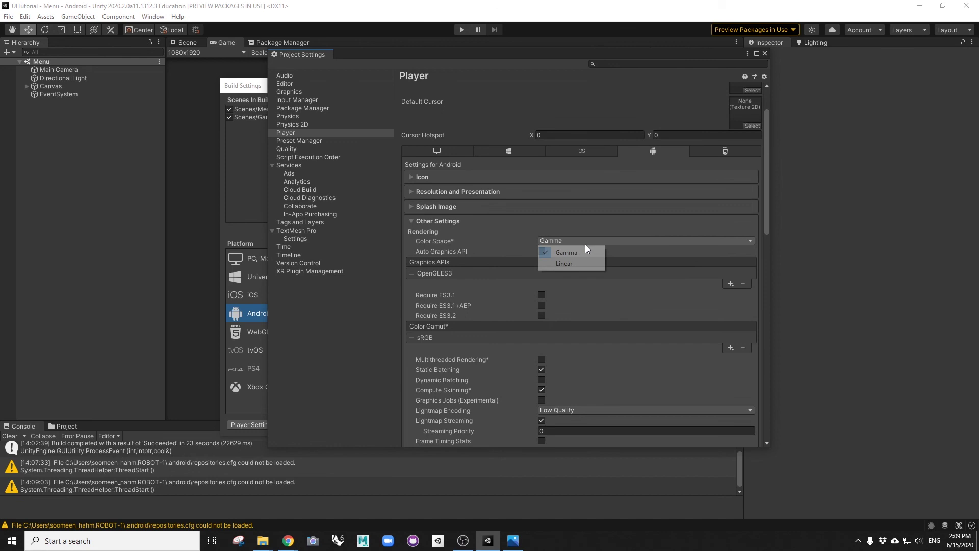
left_click(564, 263)
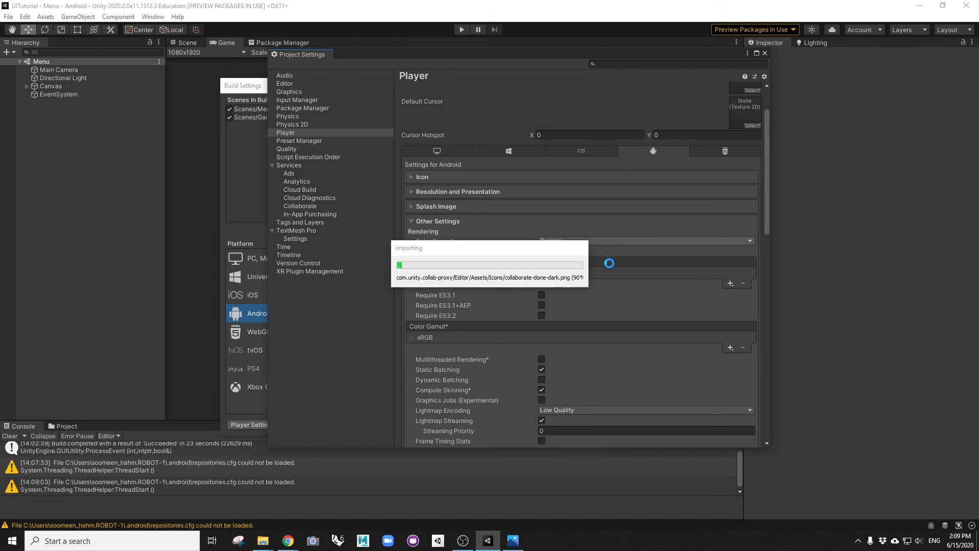
Look through the iOS player settings and close the Project Settings window.
left_click_drag(651, 53, 683, 75)
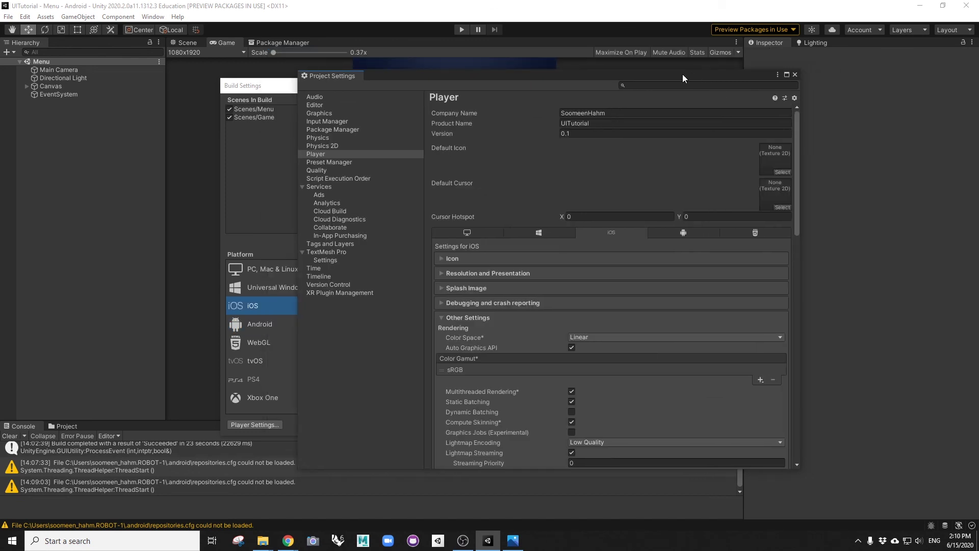
scroll(732, 286, "down", 5)
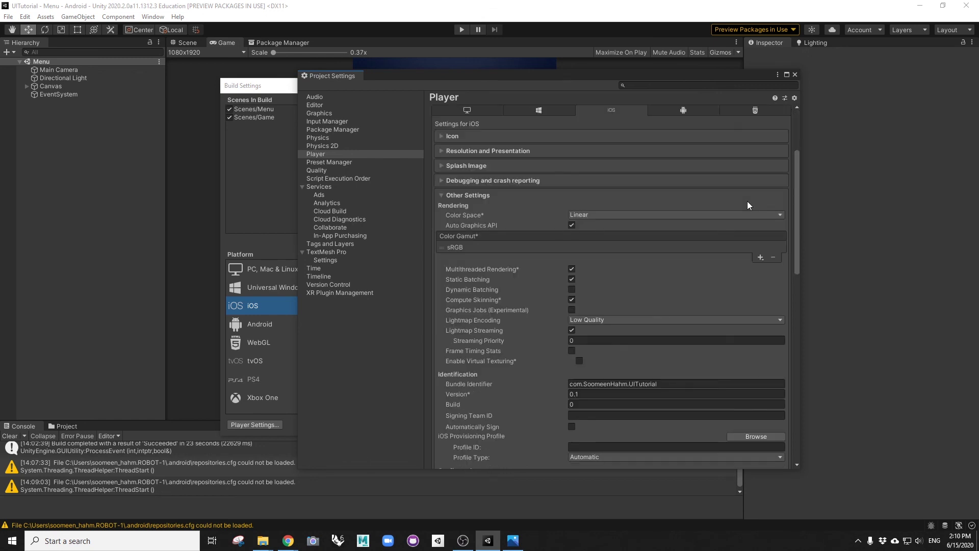
left_click(796, 75)
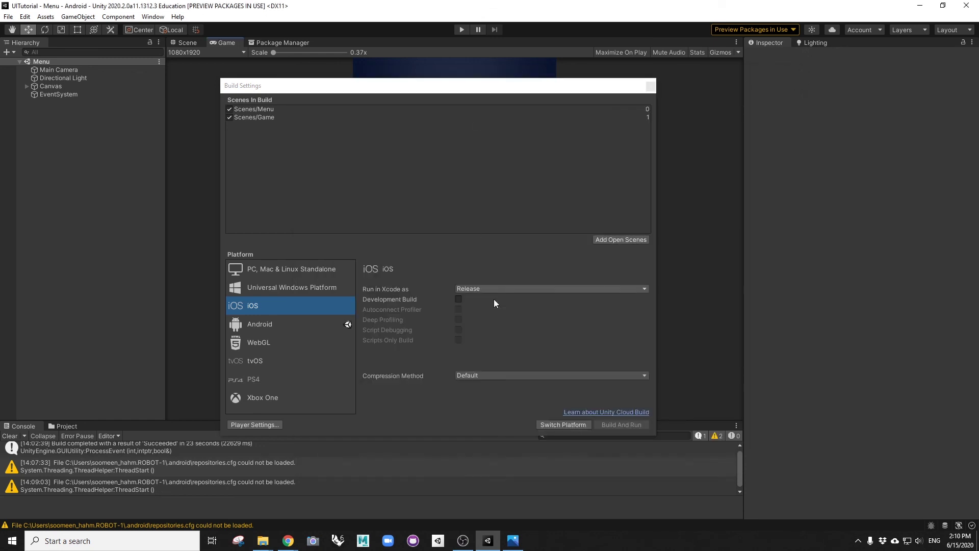
Start Build And Run for Android and choose a new folder named Android inside Builds as the destination.
left_click(260, 325)
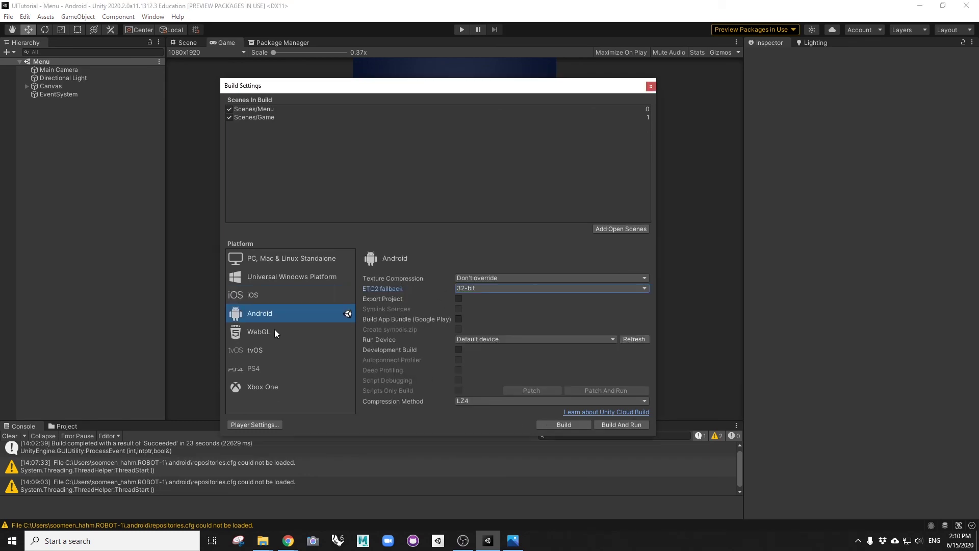
left_click(618, 424)
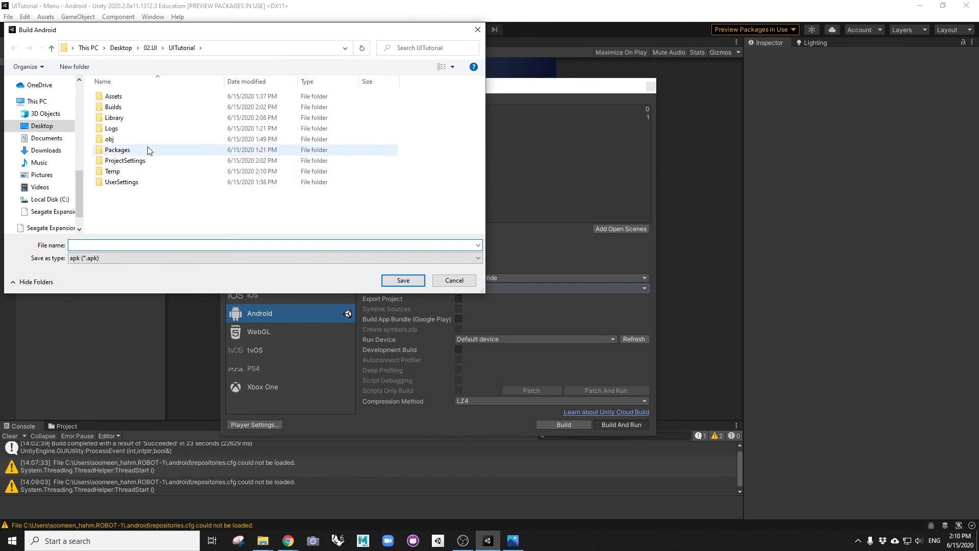
double_click(128, 108)
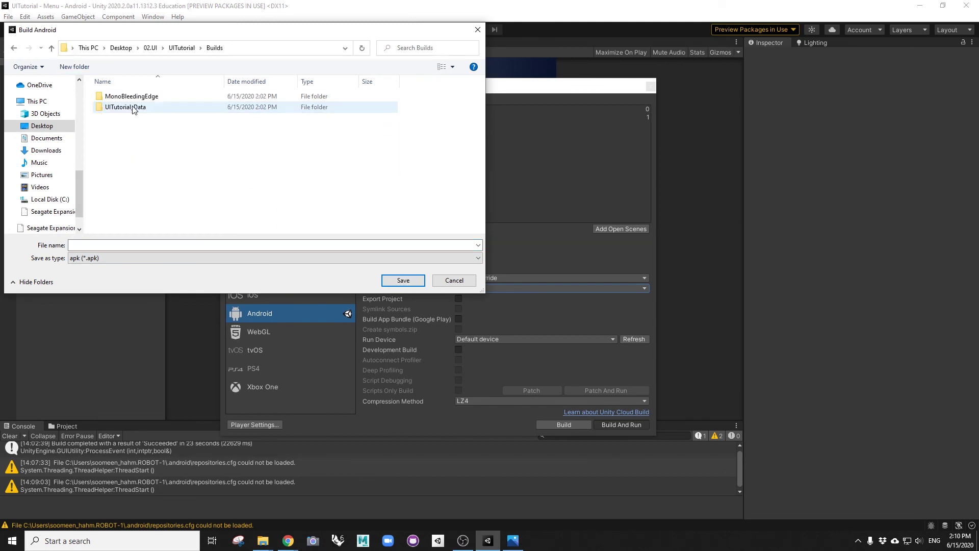
left_click(75, 66)
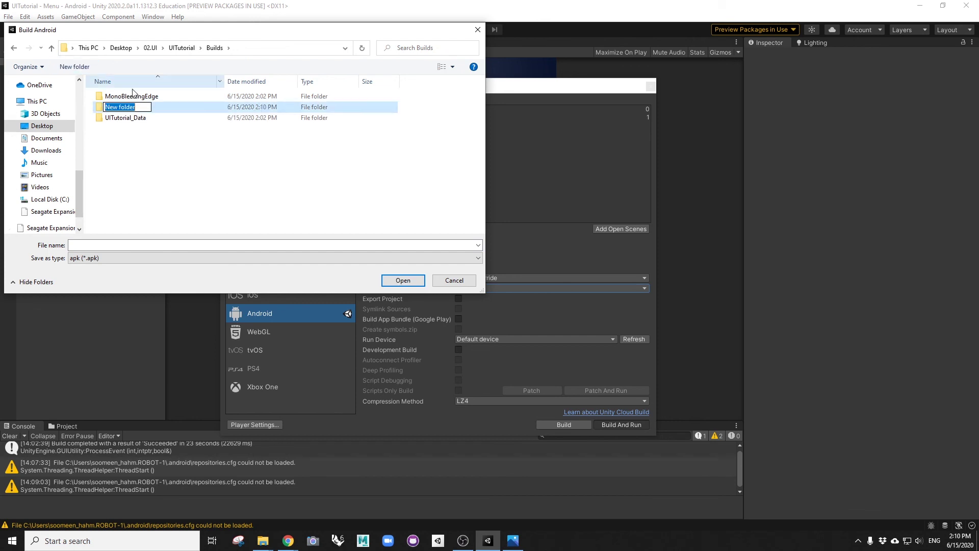
type("Android")
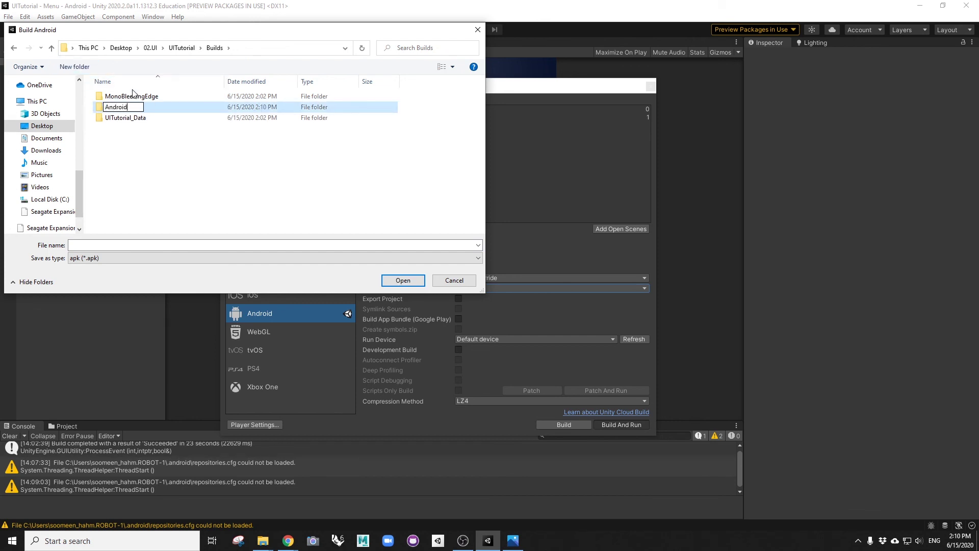
key("Return")
double_click(131, 97)
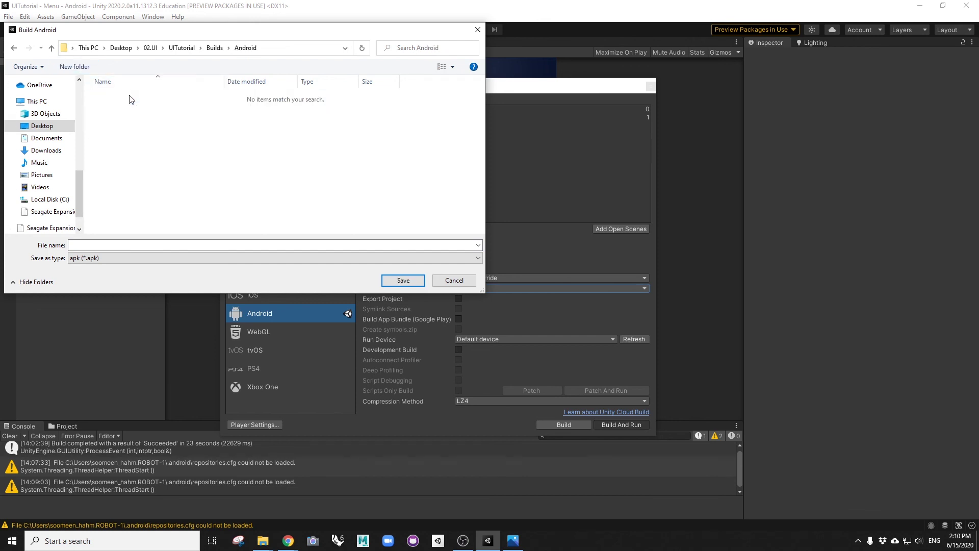
Name the apk MobileAppTest and save it to run the Android build.
left_click(173, 247)
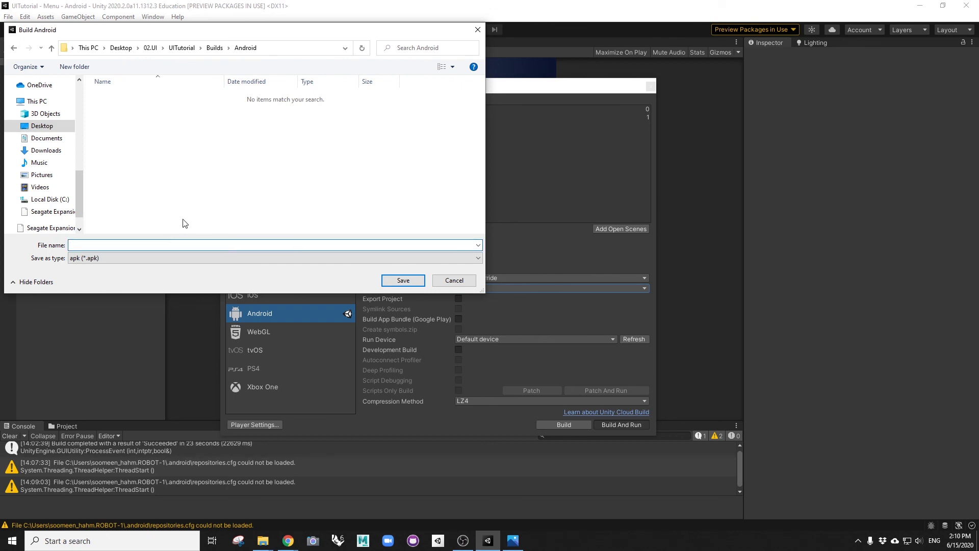
type("MobileAppTest")
key("Return")
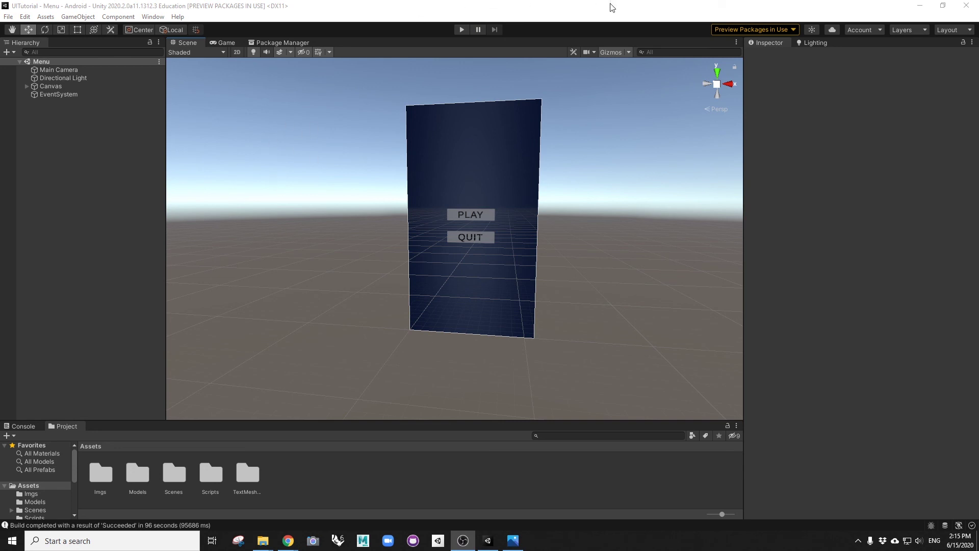
Reduce the Unity window to reach the desktop.
left_click_drag(610, 7, 547, 10)
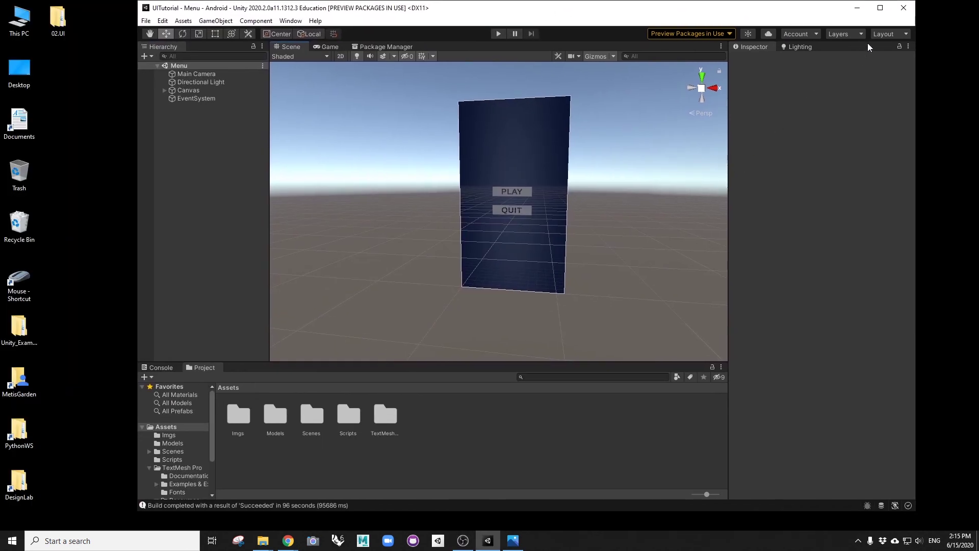